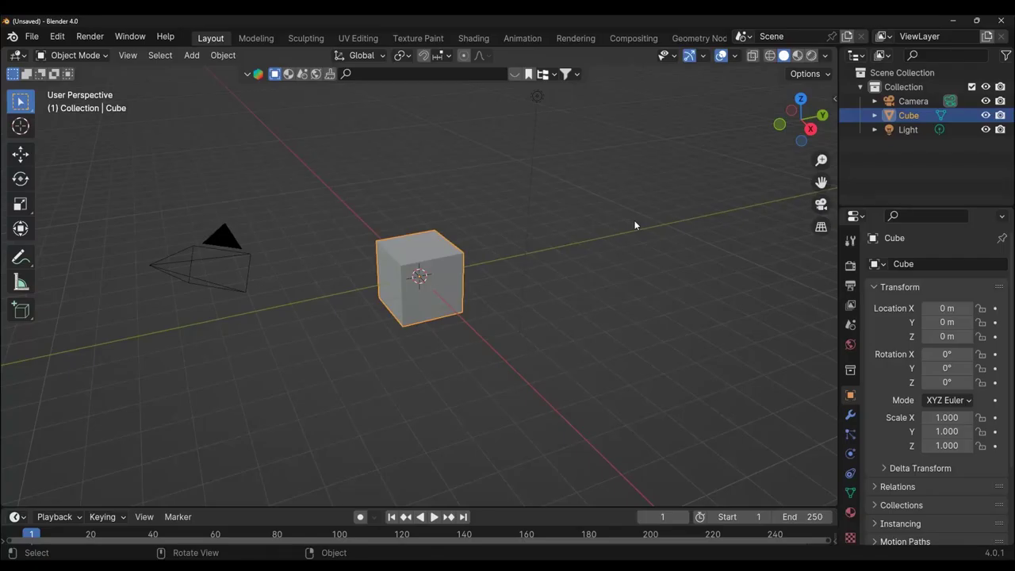
- Delete the default cube, hide the light and camera, and switch to front view
left_click(425, 256)
key("Delete")
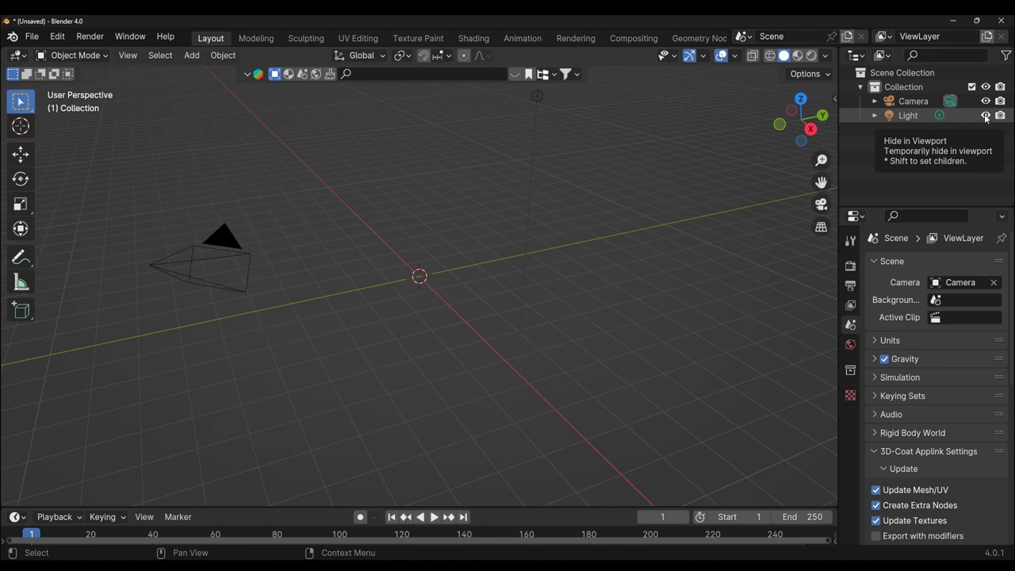
left_click(986, 115)
left_click(986, 101)
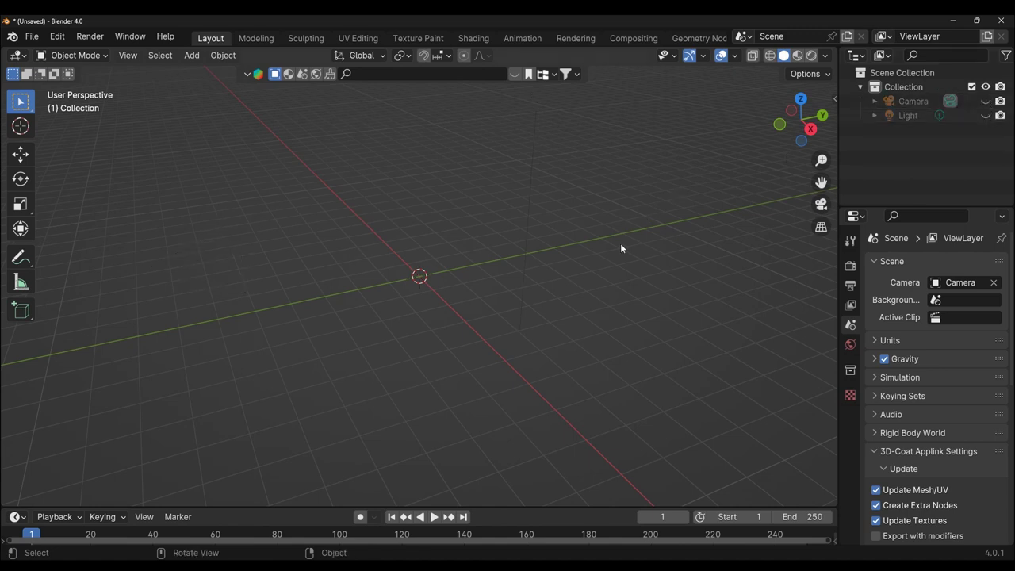
key("KP_1")
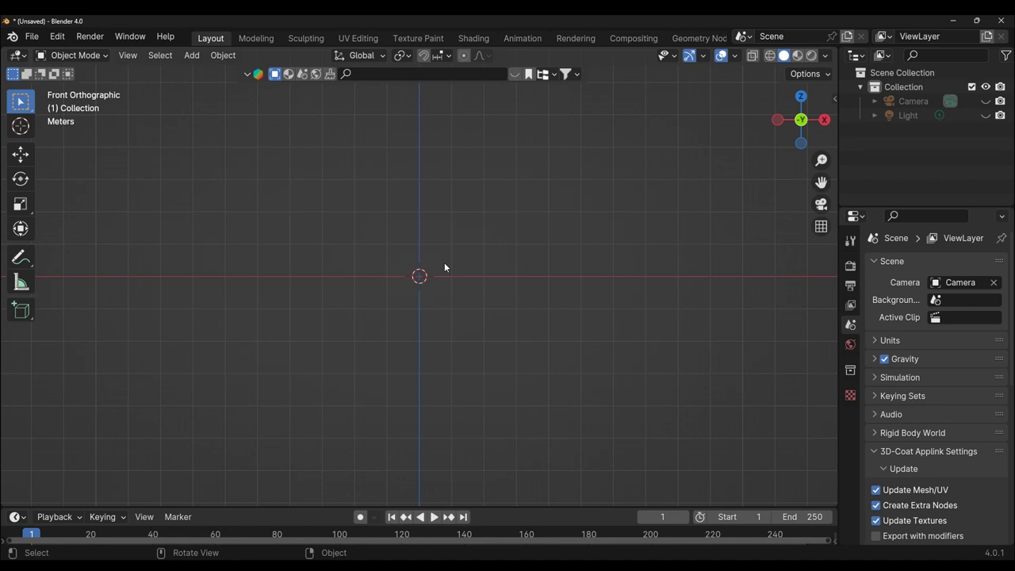
- Add a text object at the origin and frame it from the top view
left_click(191, 55)
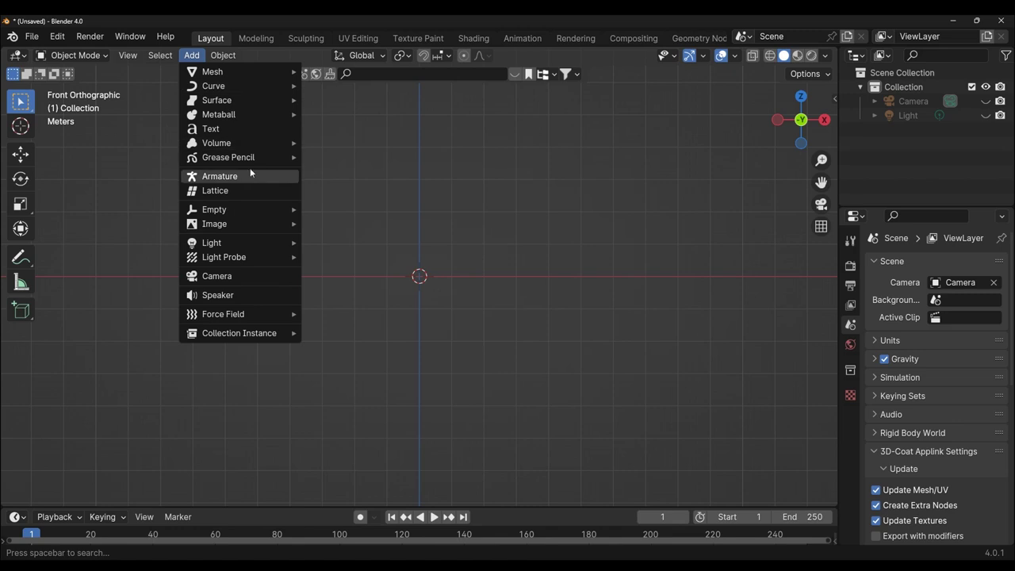
left_click(234, 127)
scroll(564, 364, "up", 2)
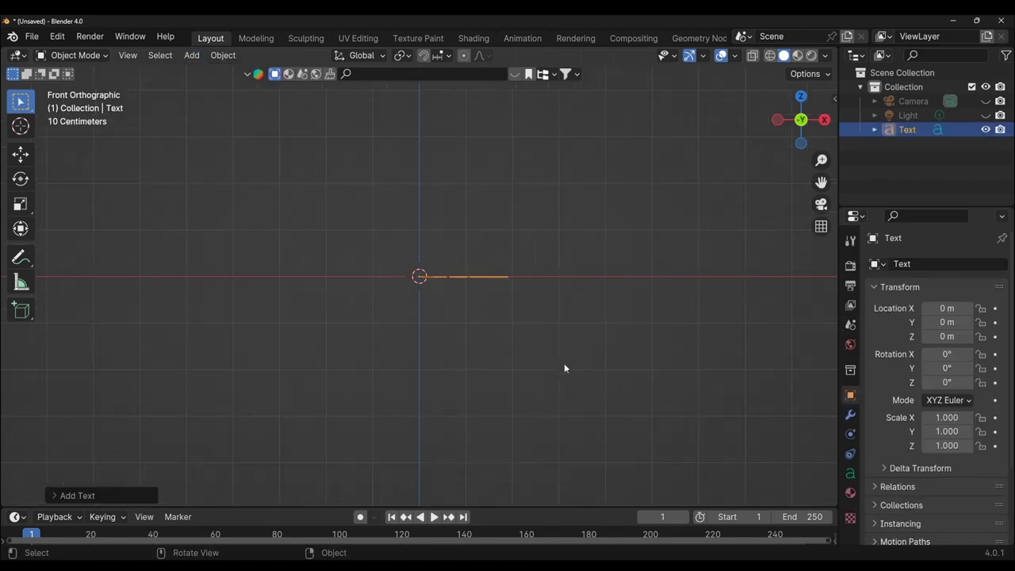
scroll(564, 363, "up", 2)
scroll(564, 363, "up", 2)
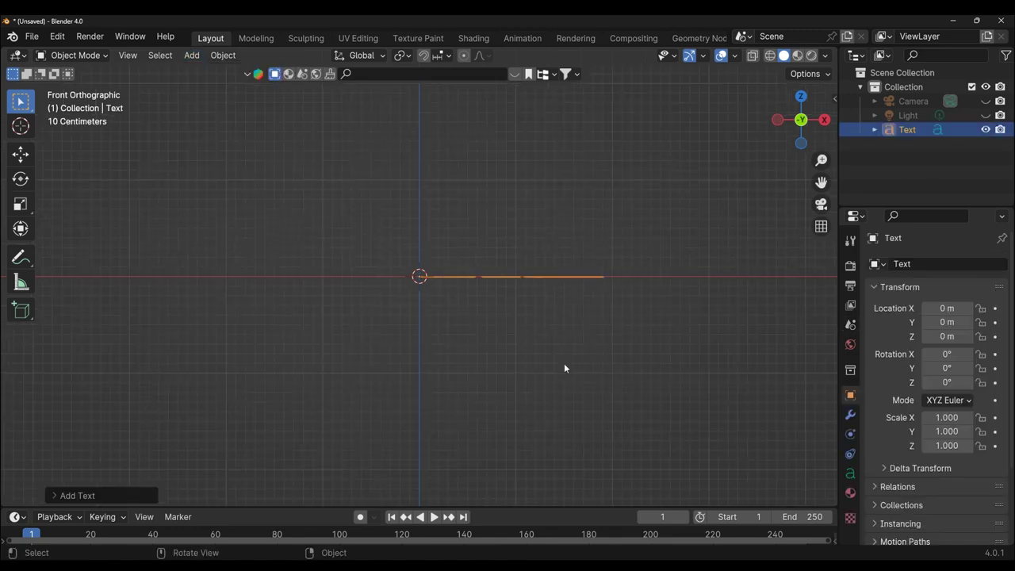
key("KP_7")
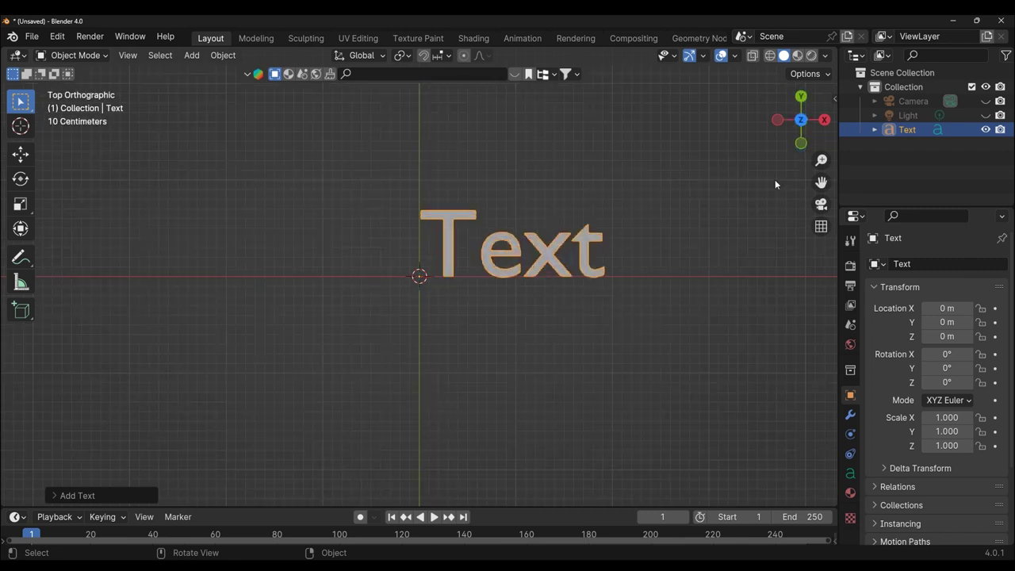
left_click_drag(820, 182, 546, 337)
scroll(546, 337, "up", 2)
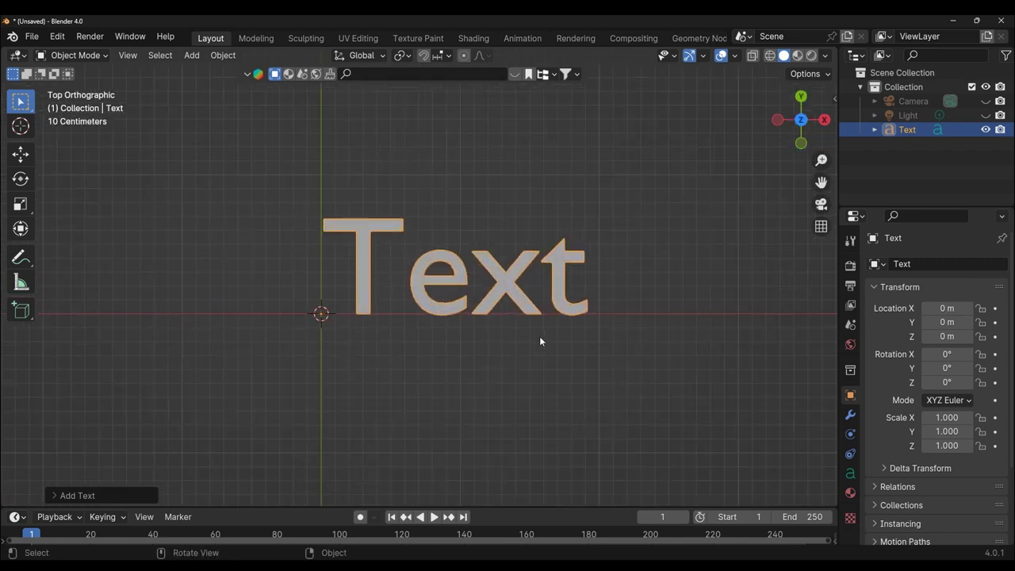
- In Edit Mode, replace the word 'Text' with 'Blender', then return to Object Mode
left_click(96, 57)
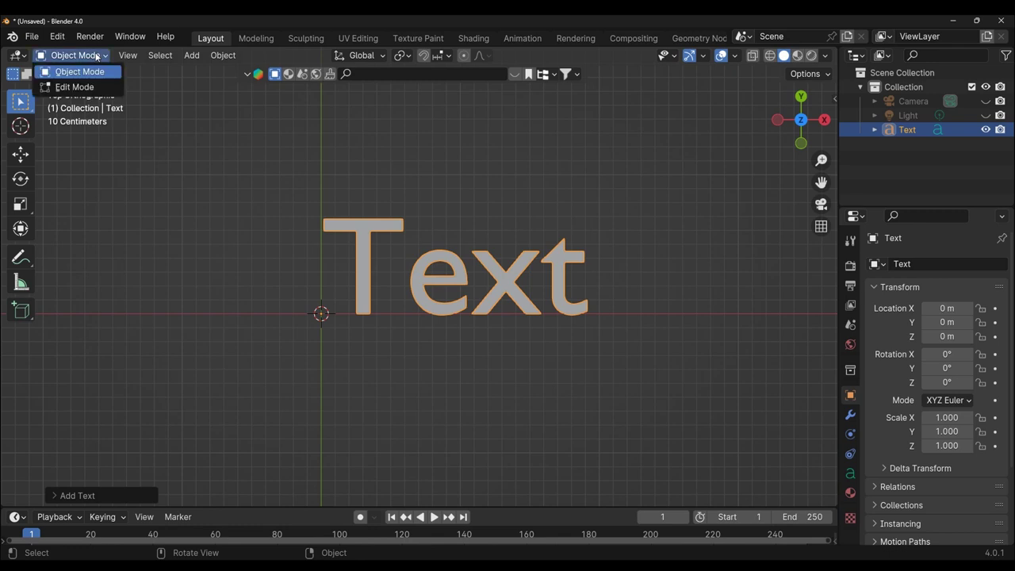
left_click(75, 87)
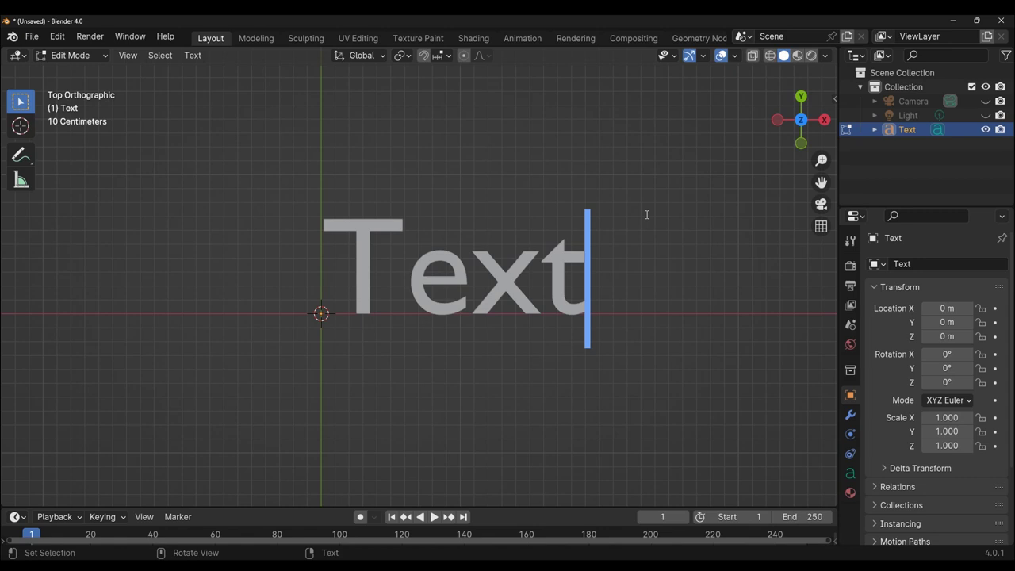
key("BackSpace")
key("BackSpace")
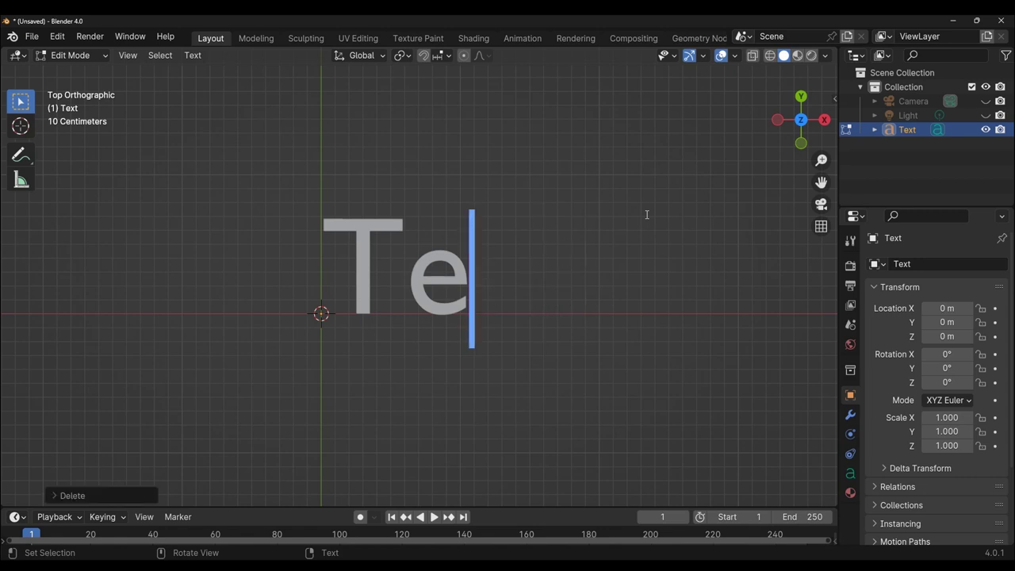
key("BackSpace")
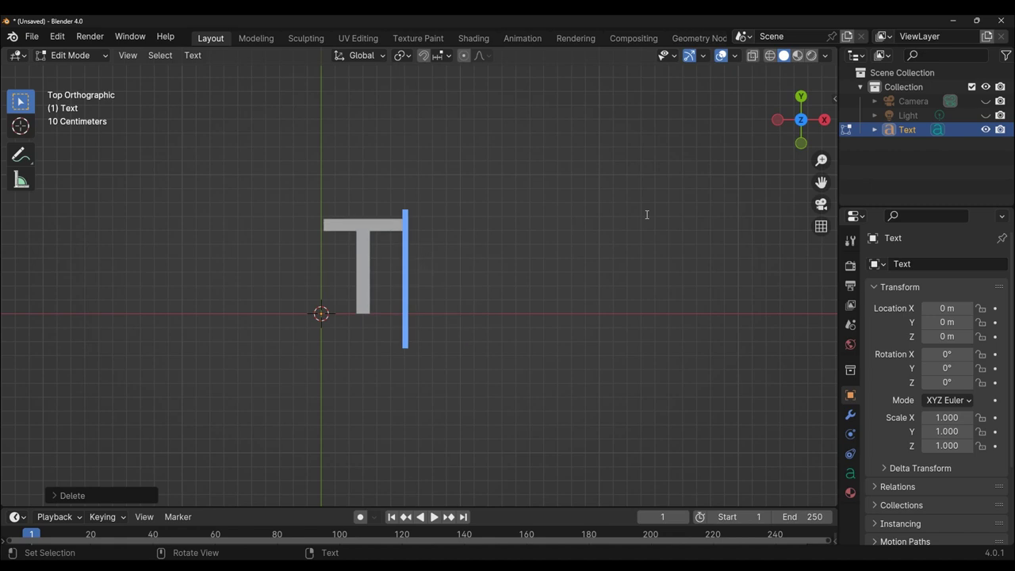
key("BackSpace")
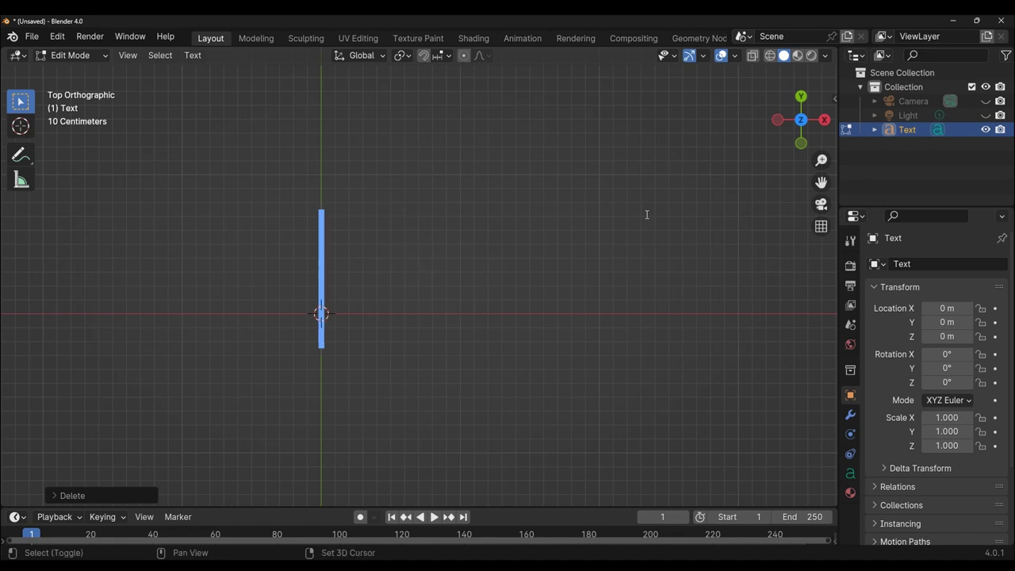
type("Blende")
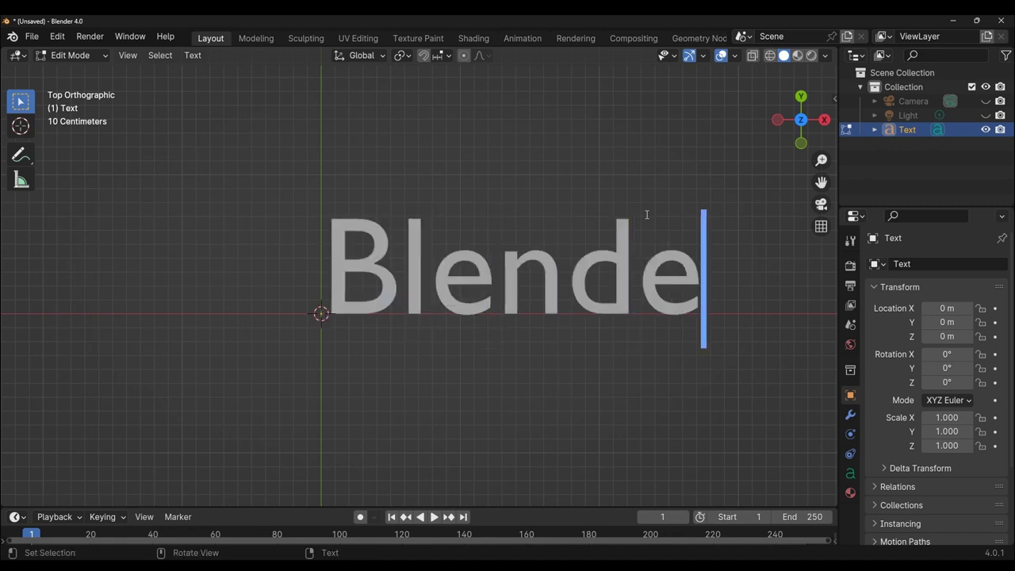
type("r")
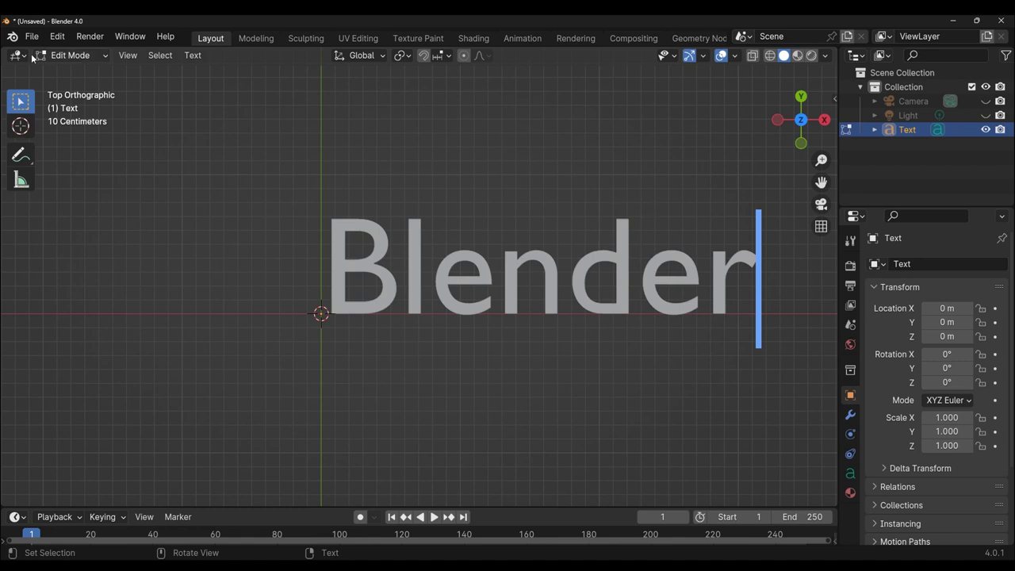
left_click(80, 57)
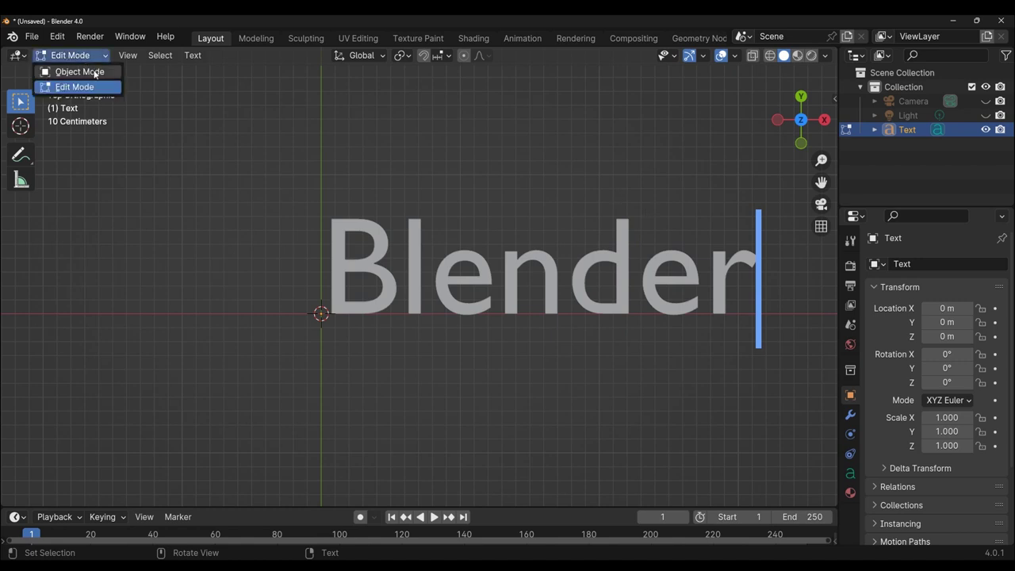
left_click(79, 70)
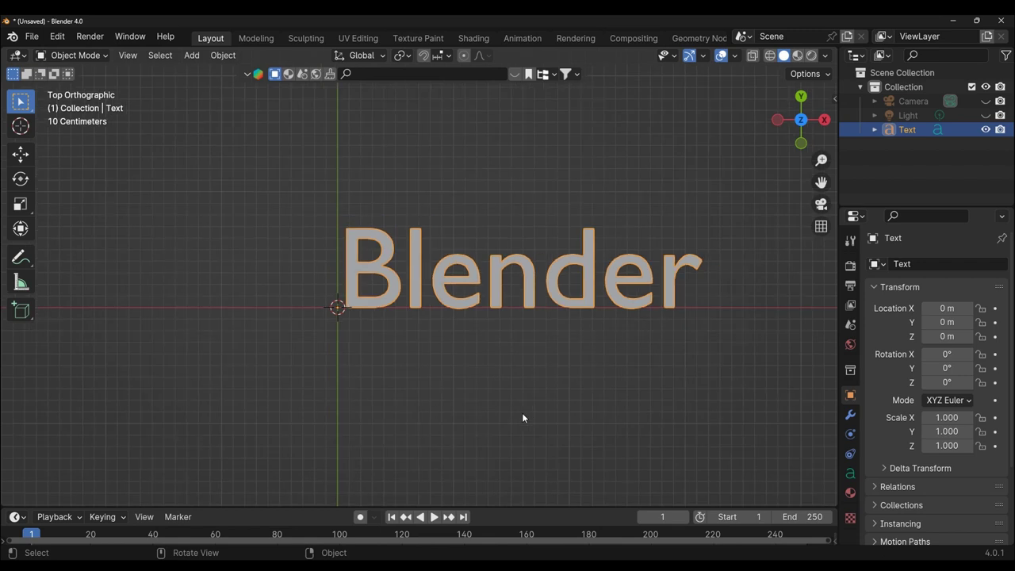
- Return to top view and widen the Outliner and Properties column around the text
mouse_move(522, 413)
middle_mouse_down()
mouse_move(595, 306)
mouse_move(564, 384)
middle_mouse_up()
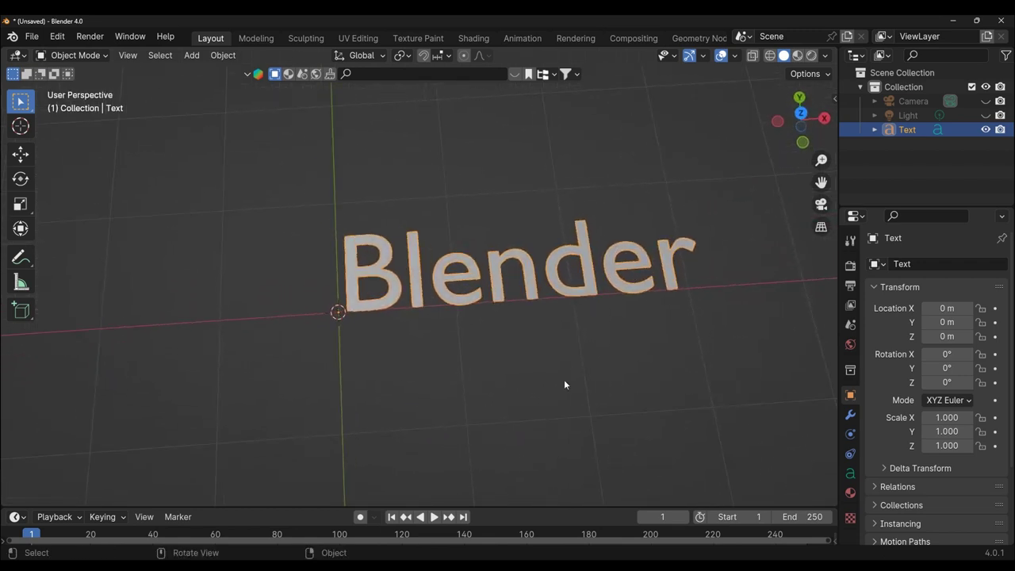
key("KP_7")
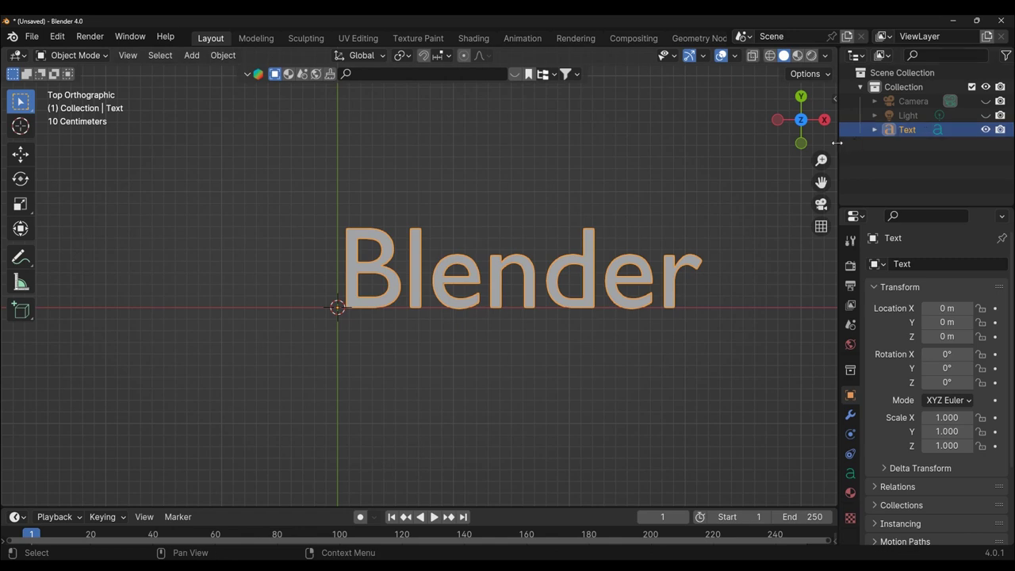
left_click_drag(840, 147, 787, 142)
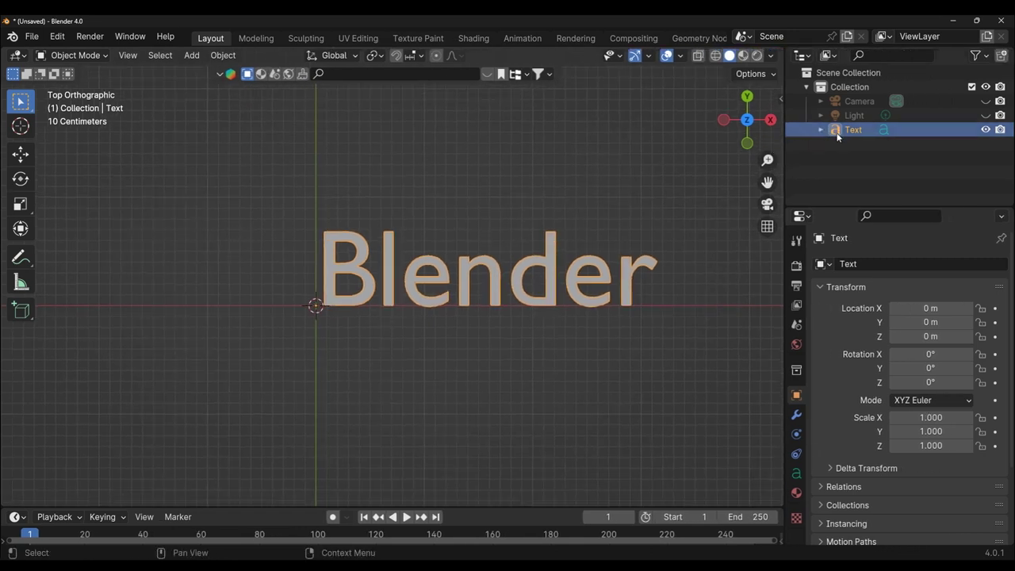
scroll(647, 336, "up", 1)
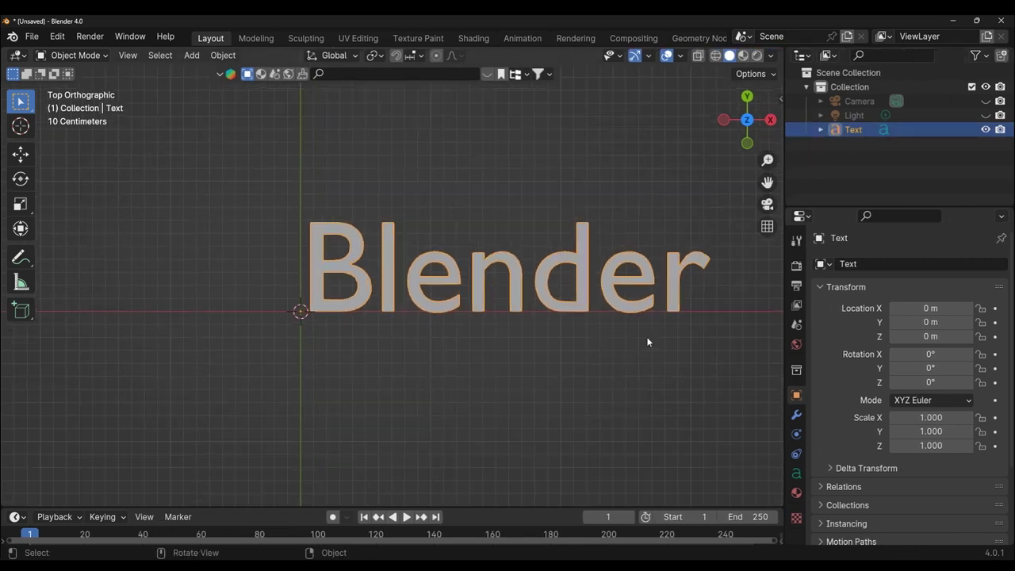
left_click_drag(766, 182, 742, 190)
scroll(634, 329, "up", 1)
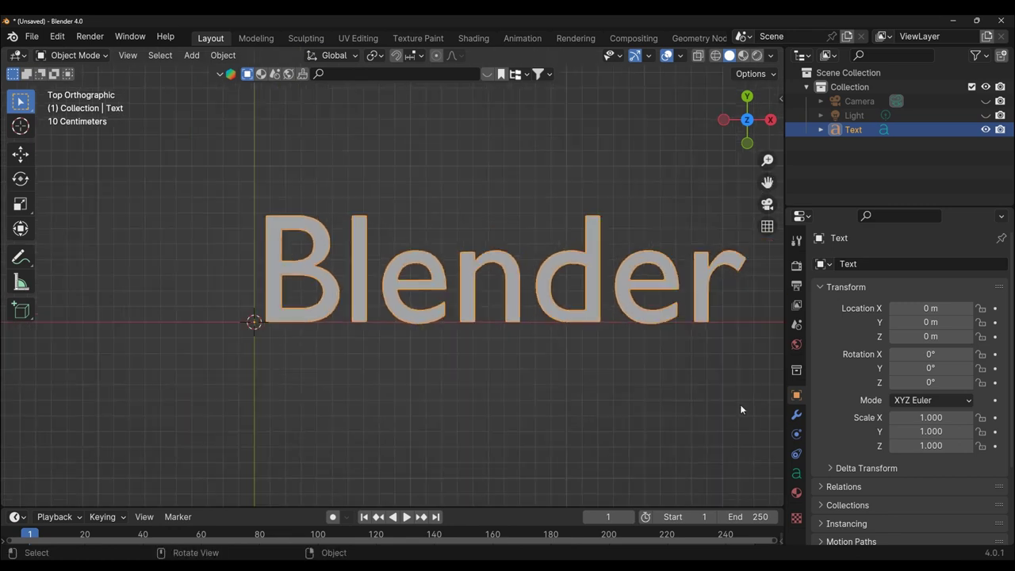
- Set the text's Paragraph horizontal alignment to Center in Object Data properties
left_click(797, 476)
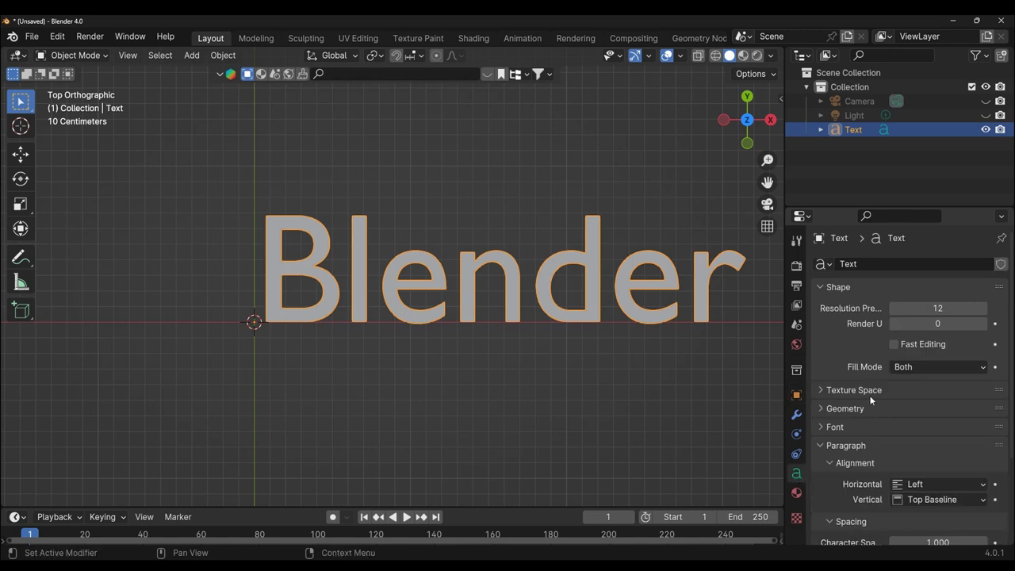
scroll(935, 399, "down", 3)
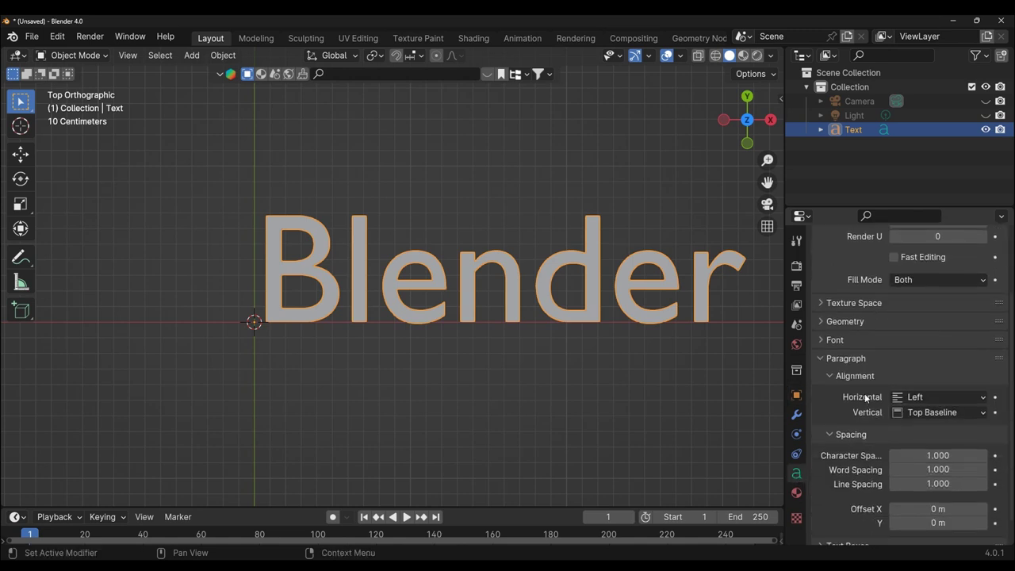
left_click(981, 399)
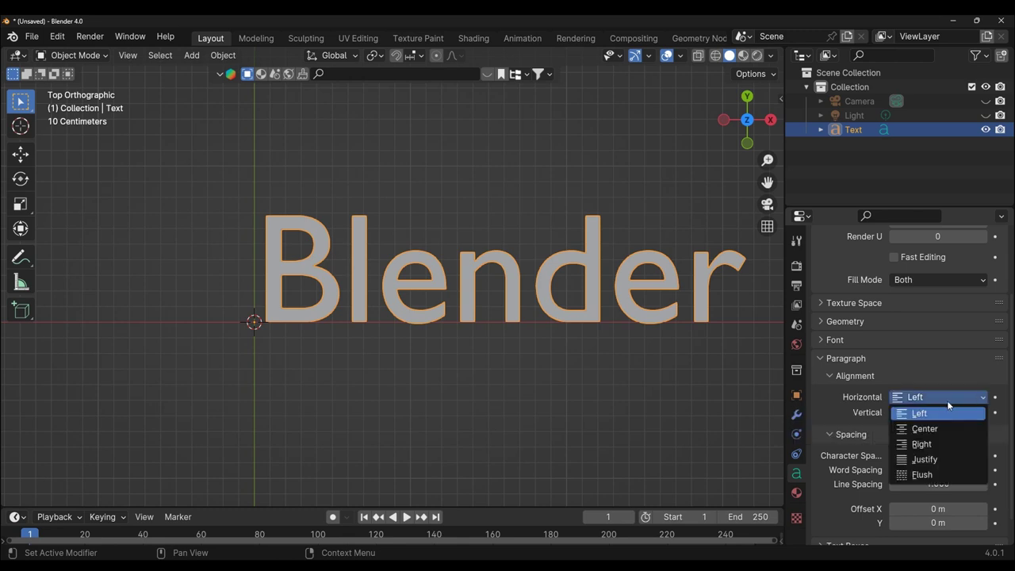
left_click(925, 429)
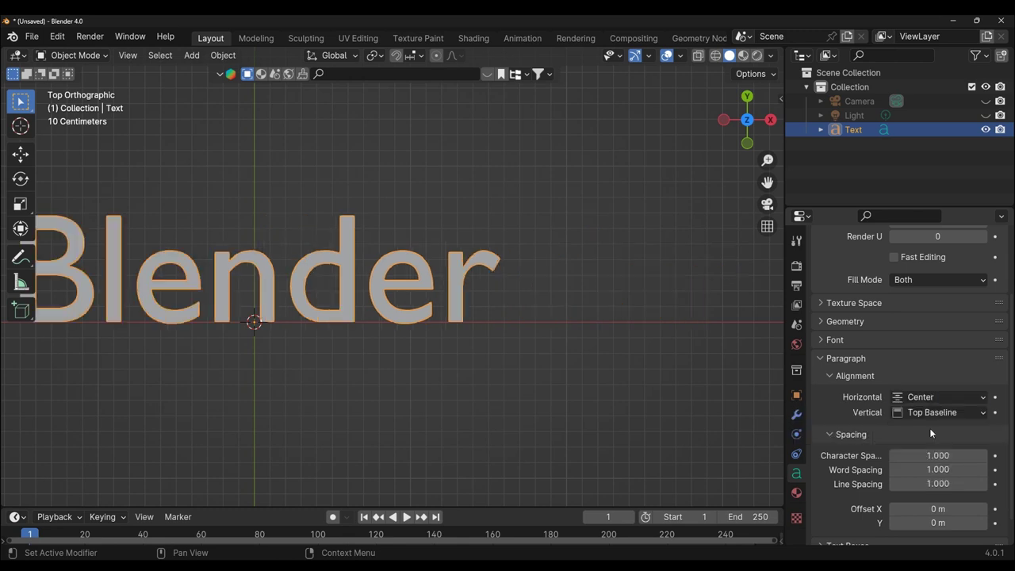
scroll(626, 437, "down", 1)
scroll(626, 437, "down", 2)
left_click_drag(767, 182, 592, 354)
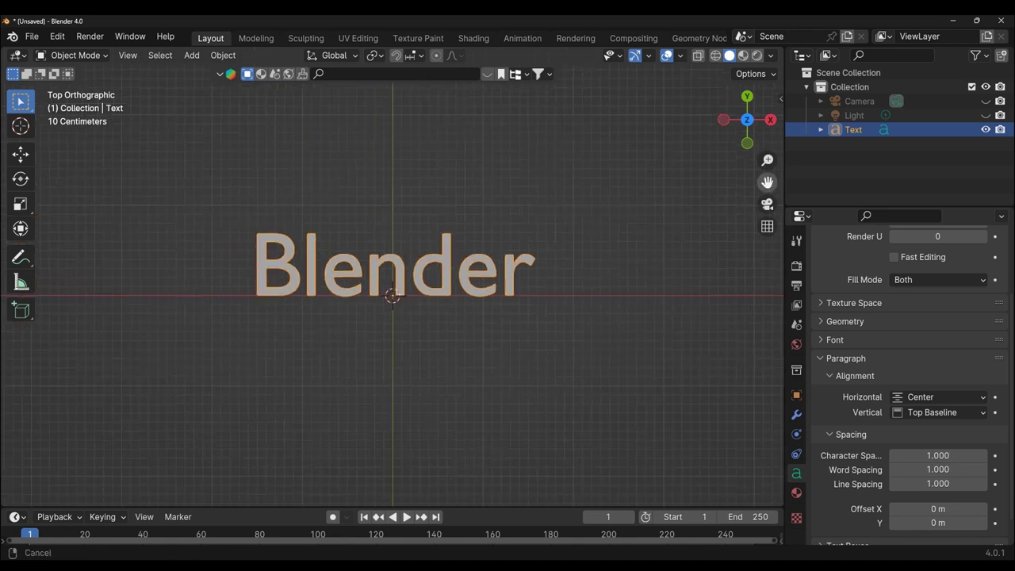
scroll(592, 355, "up", 3)
scroll(591, 354, "up", 1)
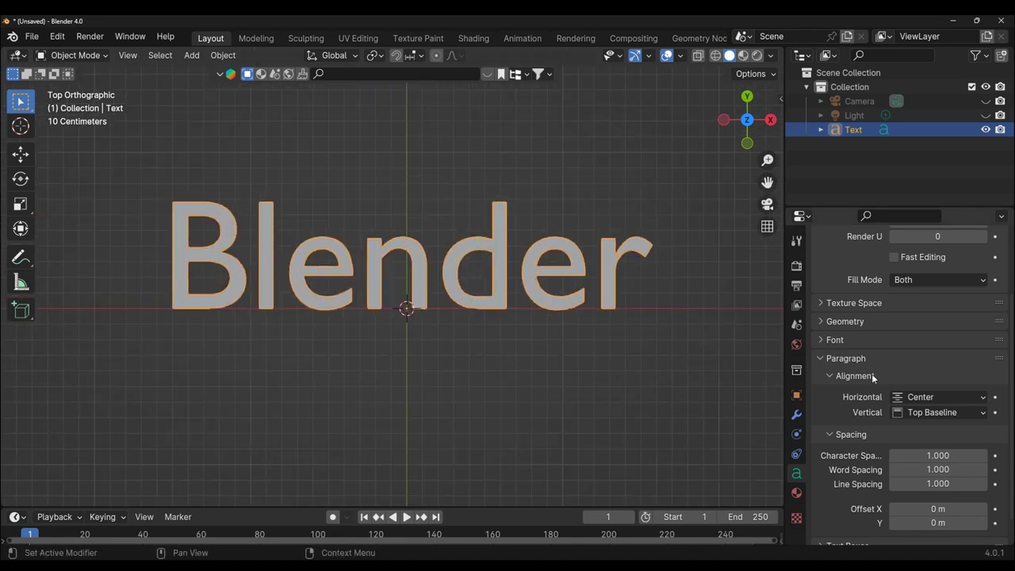
scroll(915, 461, "down", 1)
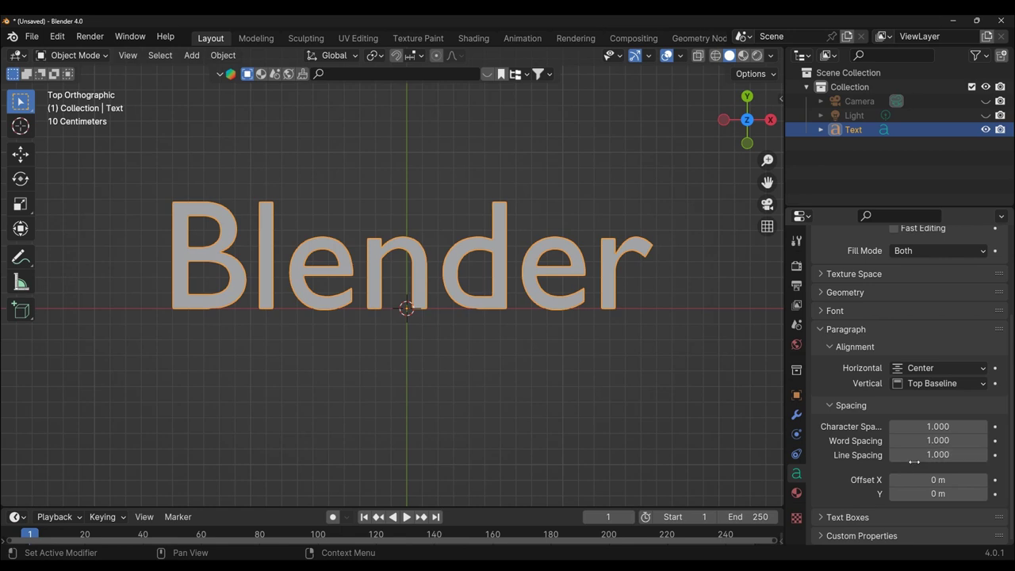
scroll(912, 456, "up", 2)
- Expand the Font settings and open, then cancel, the font file browser
left_click(821, 371)
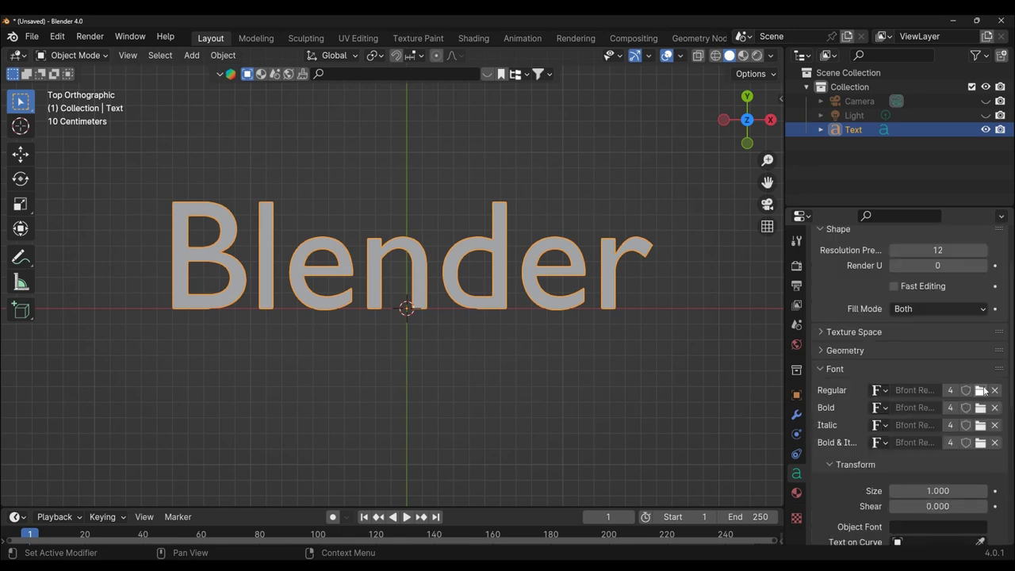
left_click(982, 390)
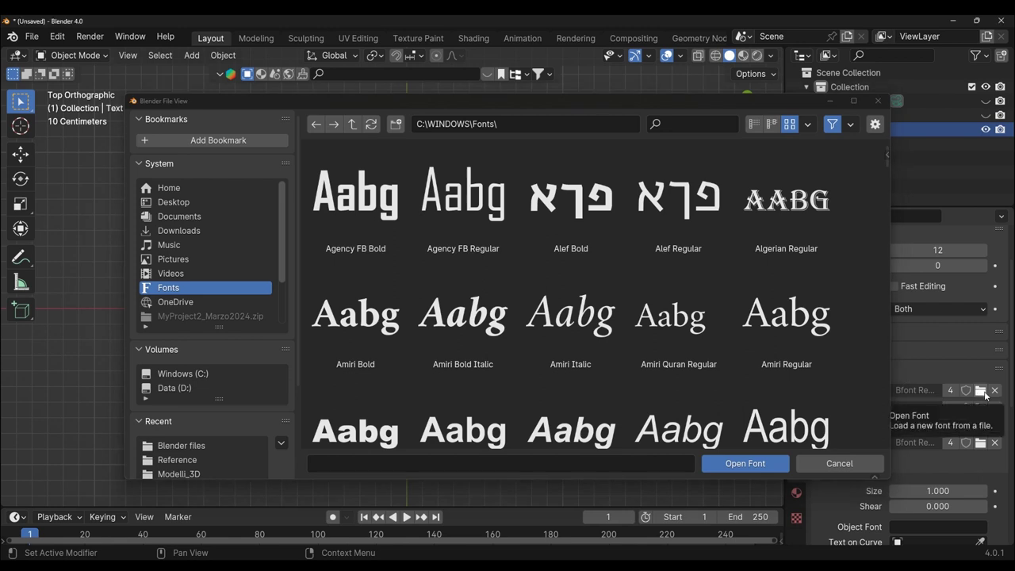
left_click(878, 101)
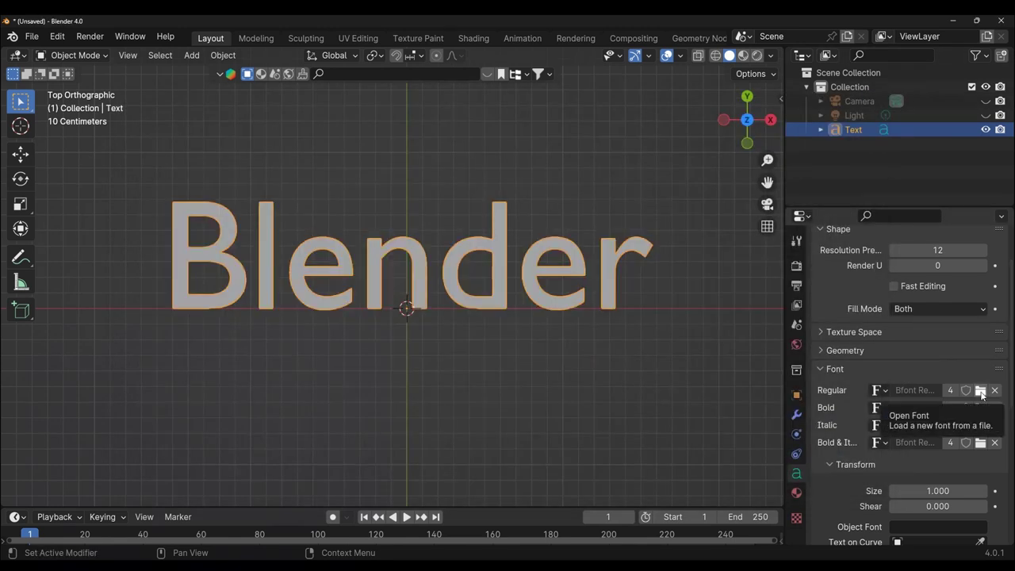
- Load Berlin Sans FB Bold as the text's Regular font
left_click(981, 392)
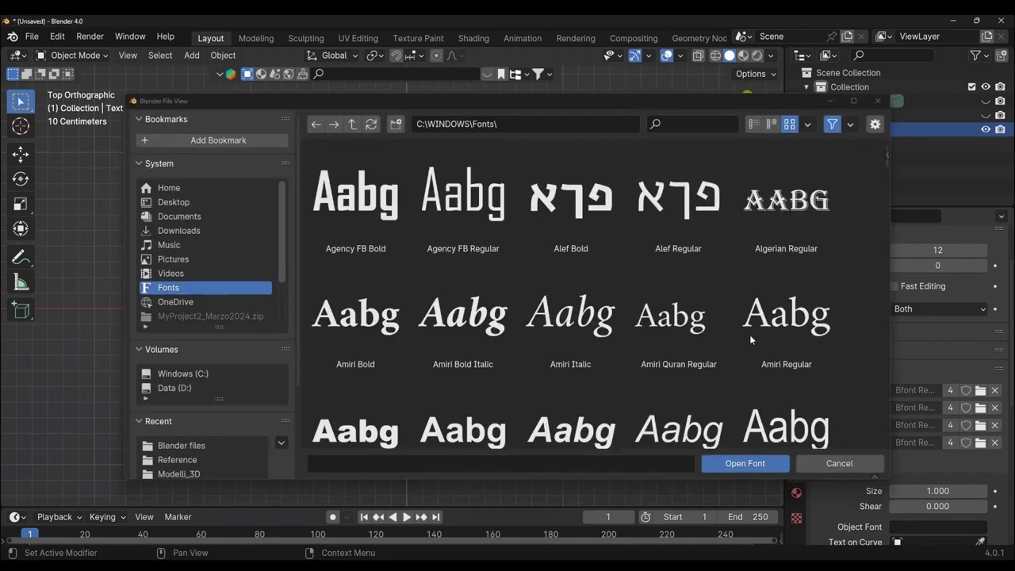
scroll(546, 311, "down", 2)
scroll(545, 309, "down", 2)
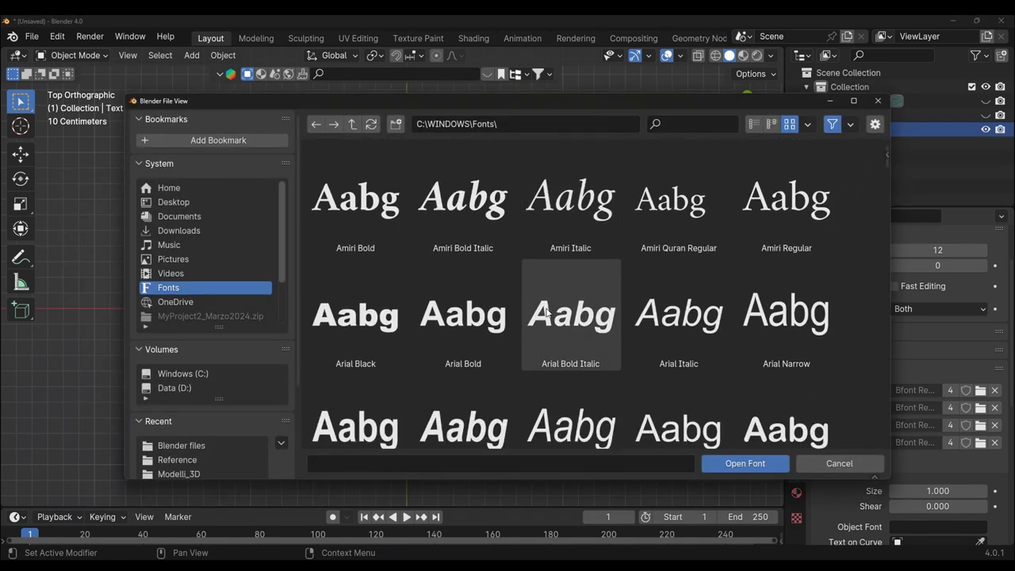
scroll(546, 309, "down", 2)
scroll(546, 311, "down", 2)
scroll(546, 312, "down", 1)
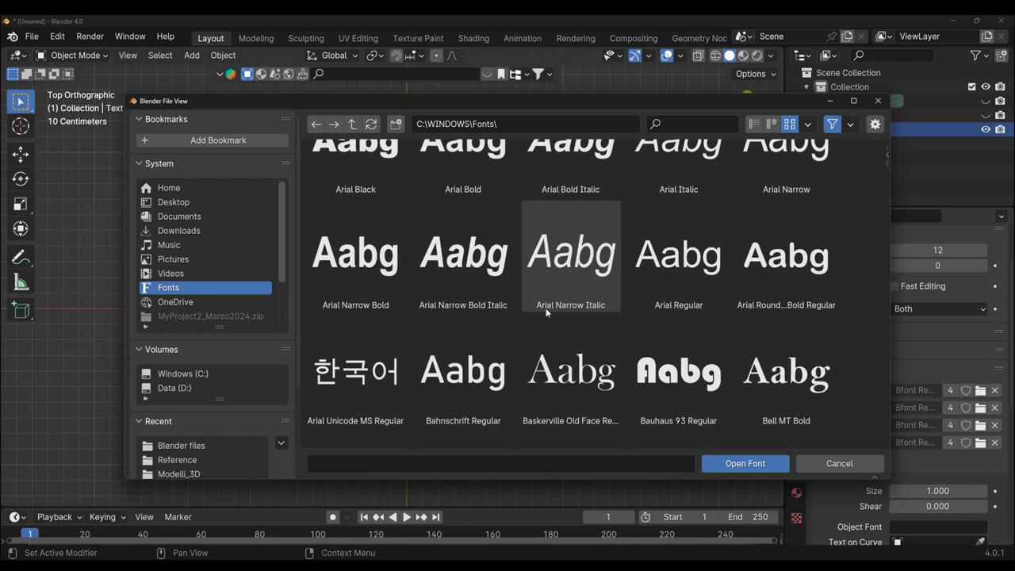
scroll(546, 311, "down", 2)
scroll(545, 312, "down", 2)
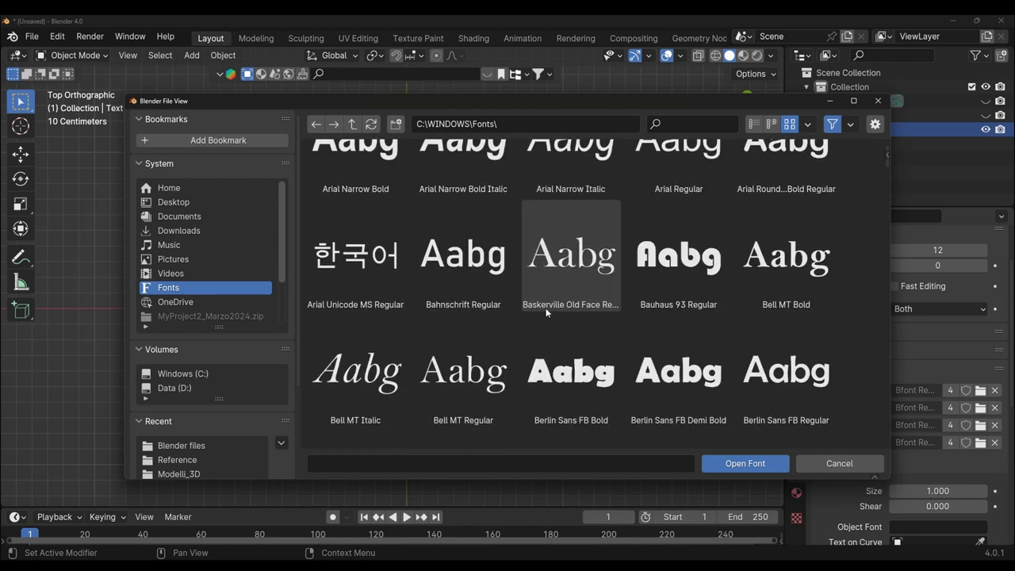
scroll(545, 312, "down", 2)
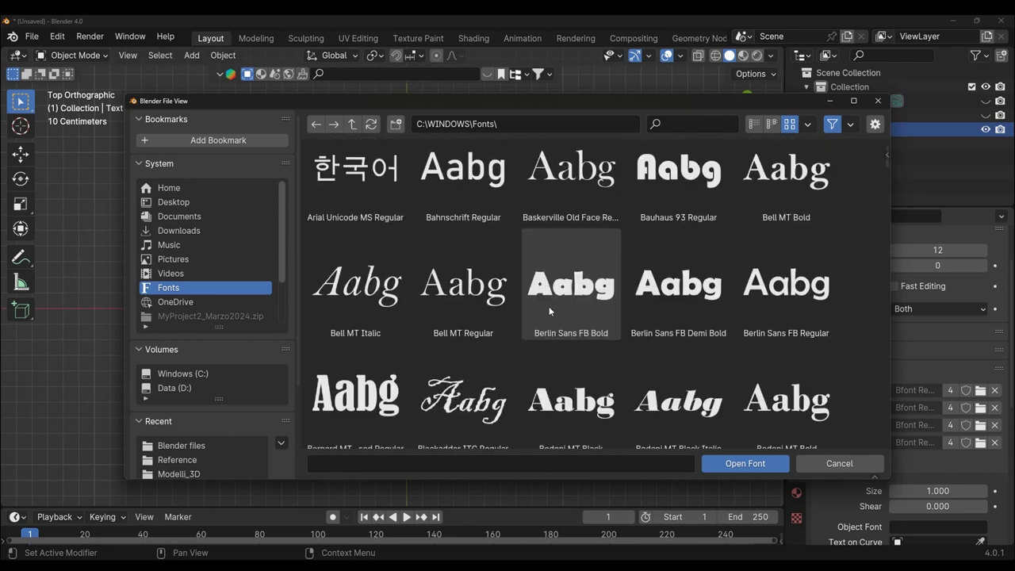
left_click(590, 290)
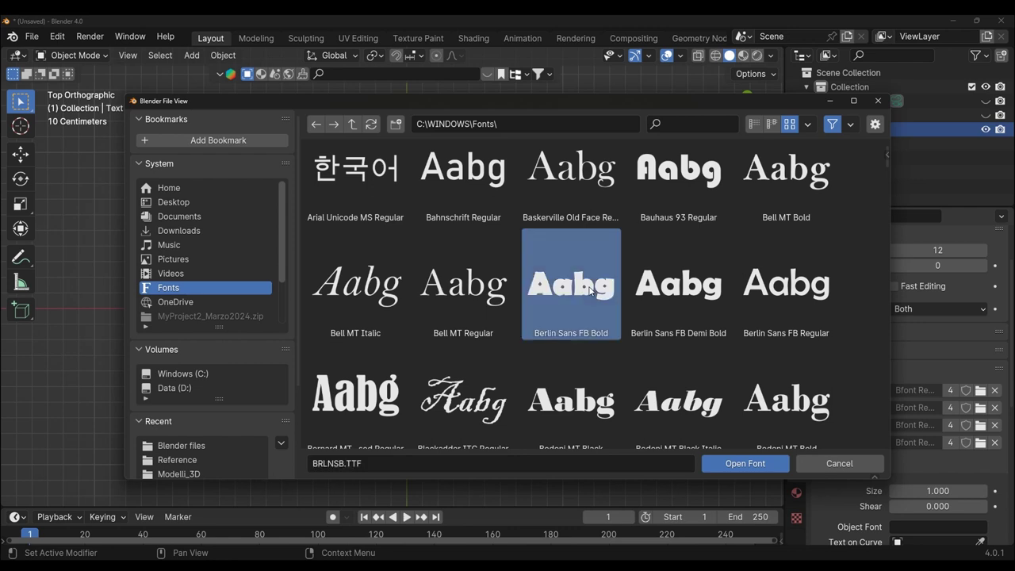
left_click(746, 463)
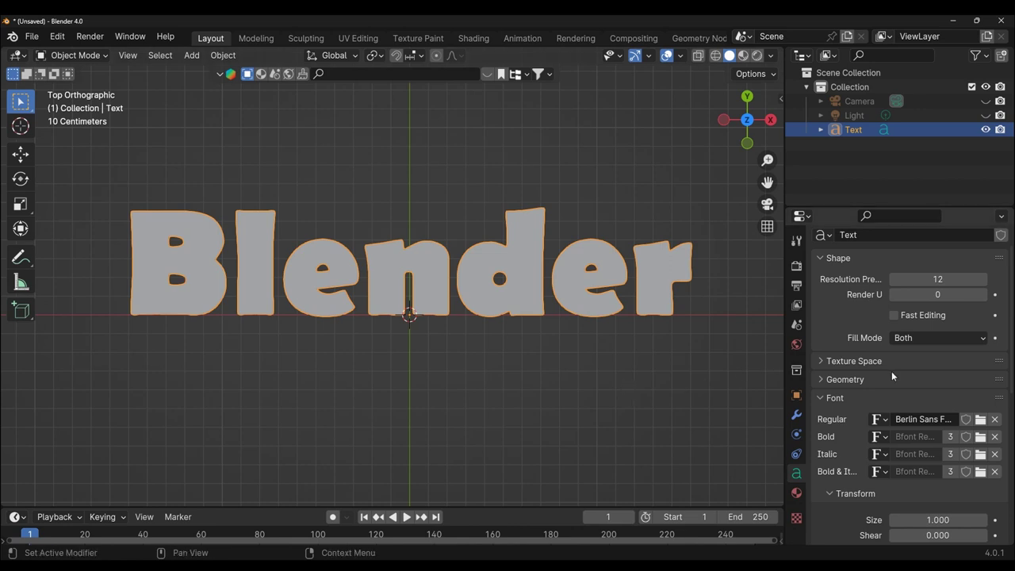
- Set the Geometry Extrude to 0.5 m, then reduce it to 0.03 m
left_click(820, 380)
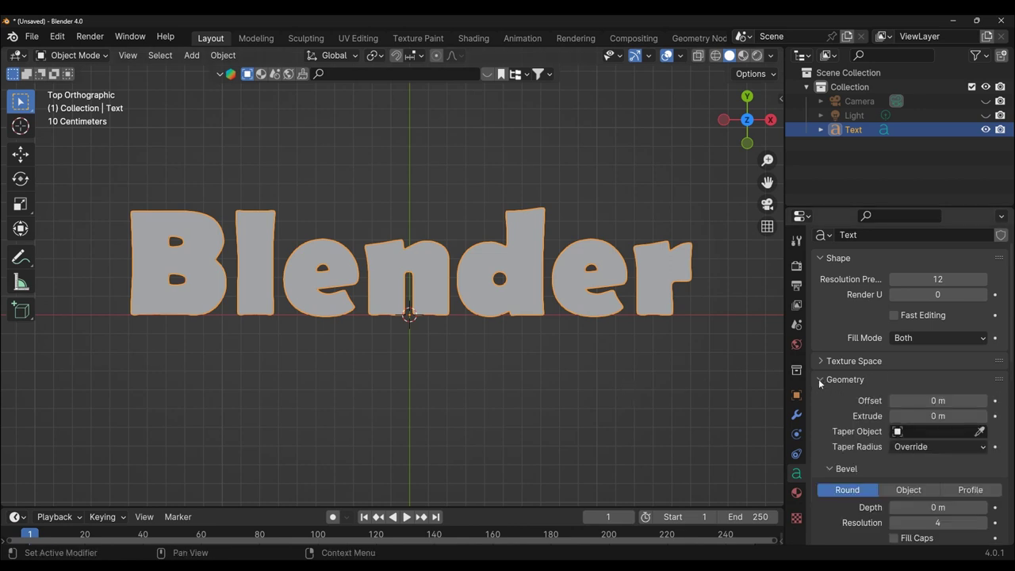
left_click(932, 415)
type("0.5")
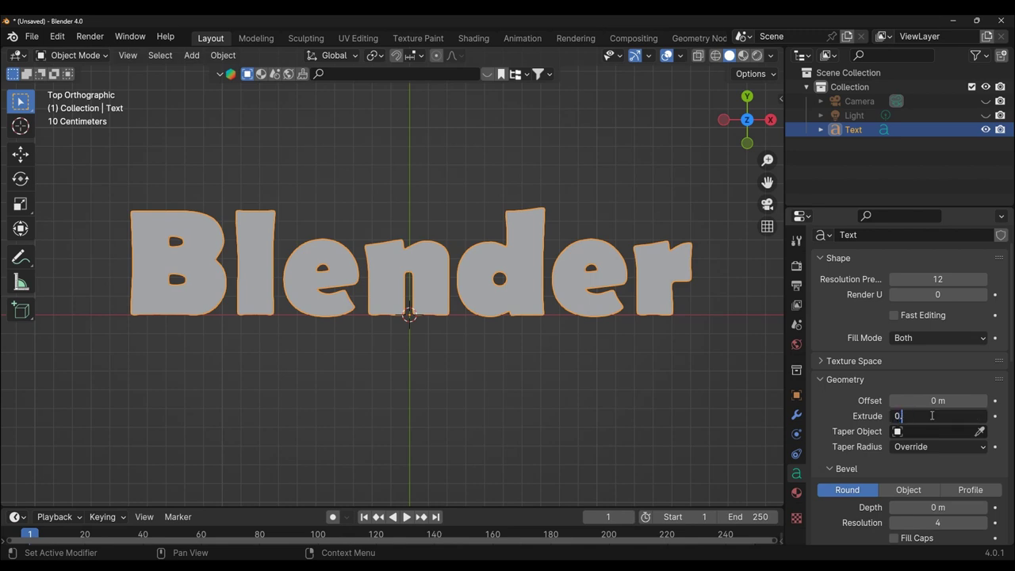
key("Return")
mouse_move(508, 372)
middle_mouse_down()
mouse_move(468, 376)
mouse_move(491, 296)
mouse_move(556, 298)
middle_mouse_up()
left_click(951, 416)
type("0.0")
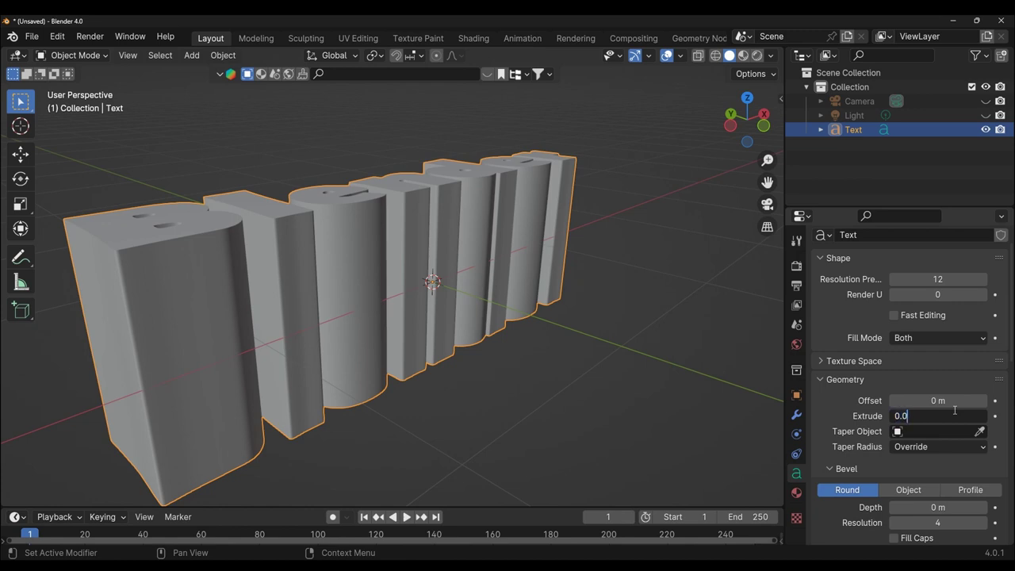
type("3")
key("Return")
- Settle the extrusion at 0.05 m and orbit to check the letter thickness
mouse_move(781, 448)
middle_mouse_down()
mouse_move(329, 403)
mouse_move(356, 415)
mouse_move(717, 409)
middle_mouse_up()
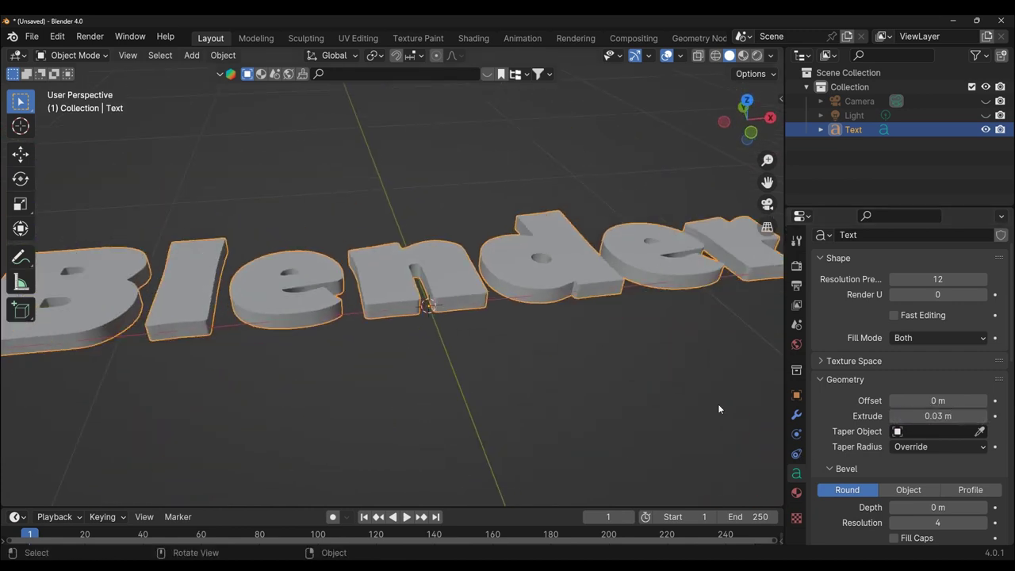
left_click(936, 415)
type(".05")
key("Return")
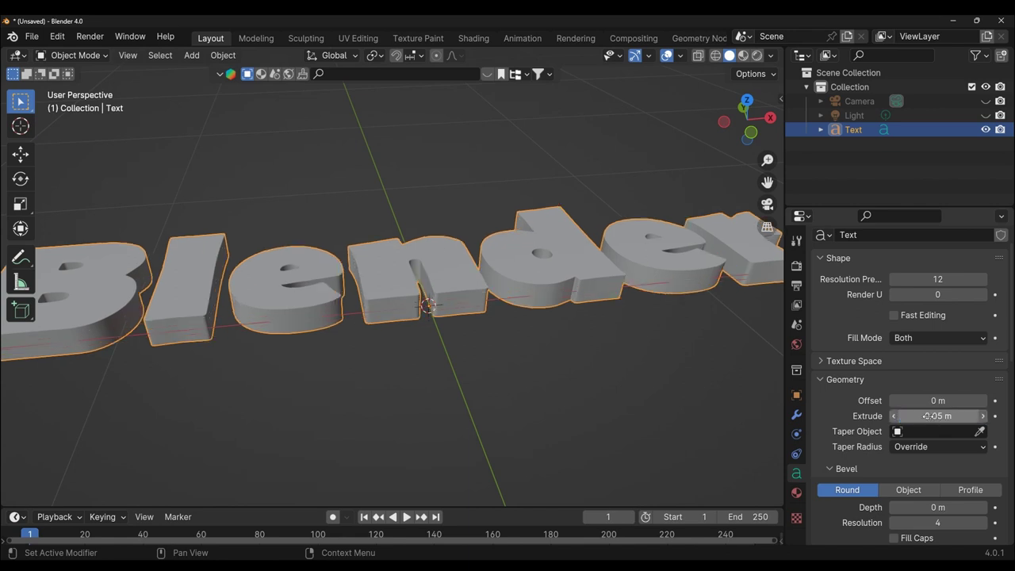
mouse_move(395, 343)
middle_mouse_down()
mouse_move(385, 394)
mouse_move(388, 337)
middle_mouse_up()
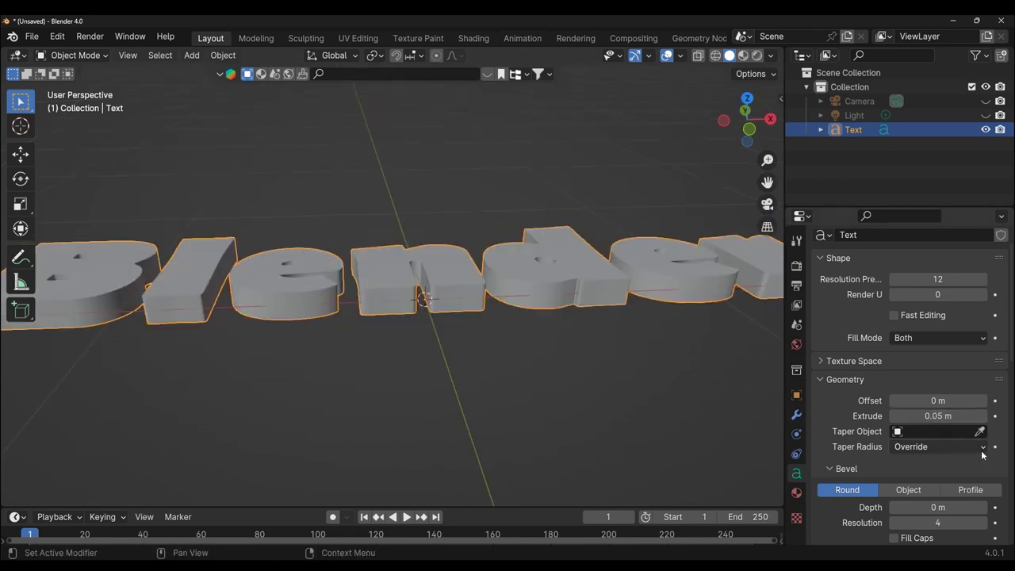
scroll(982, 454, "down", 1)
scroll(974, 446, "down", 2)
scroll(974, 447, "down", 1)
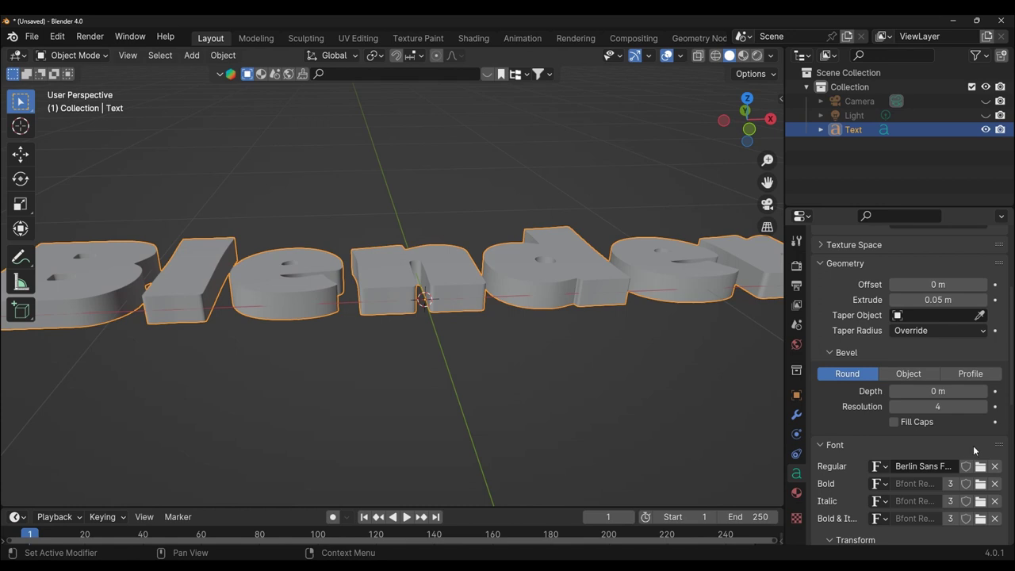
- Set the text's font Size to 2 and orbit to a more frontal view
scroll(974, 444, "down", 5)
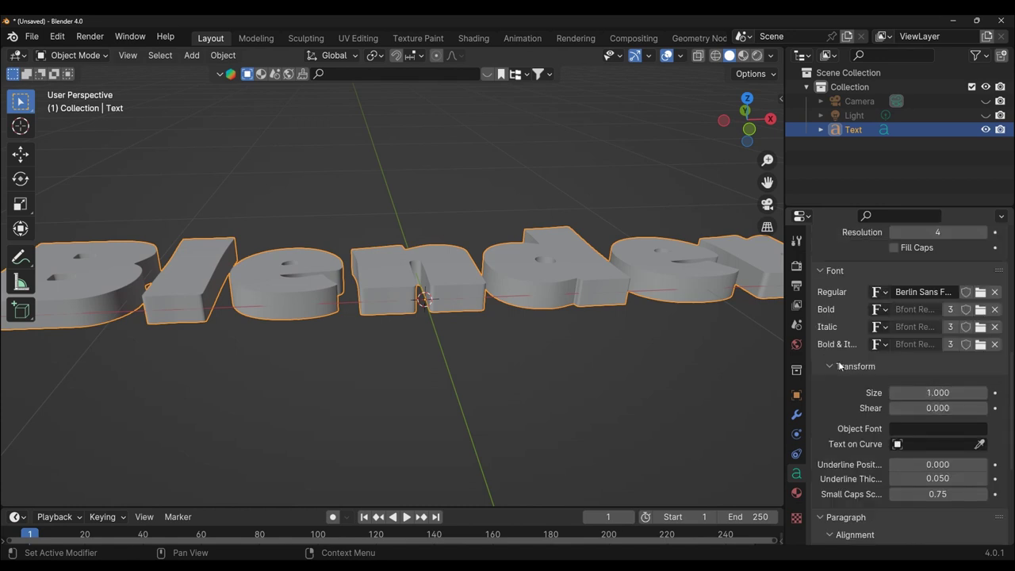
left_click(928, 392)
type("2")
key("Return")
scroll(474, 446, "down", 3)
scroll(475, 447, "down", 2)
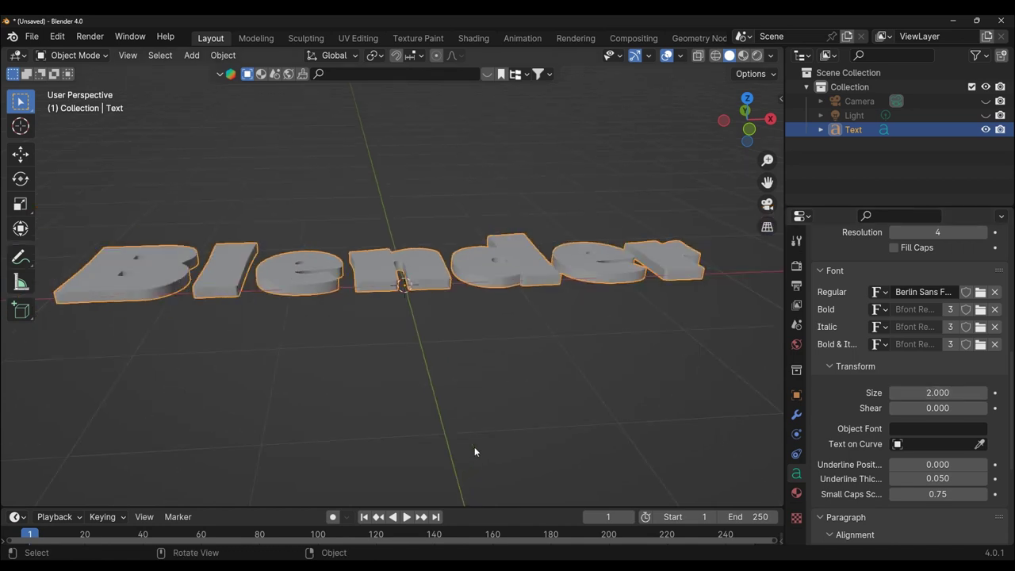
middle_click_drag(474, 447, 467, 498)
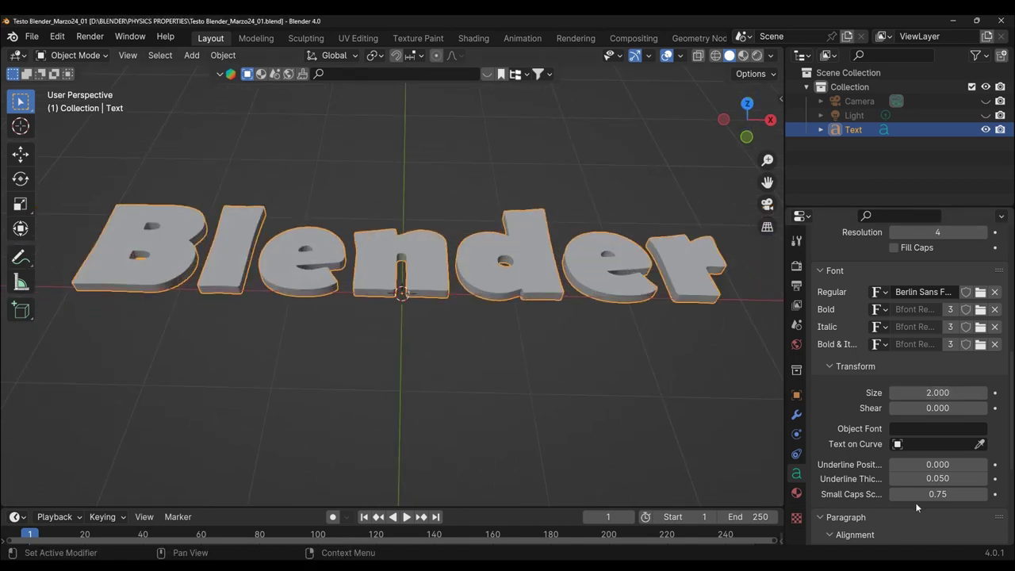
scroll(915, 502, "up", 3)
scroll(915, 502, "up", 1)
scroll(916, 502, "up", 1)
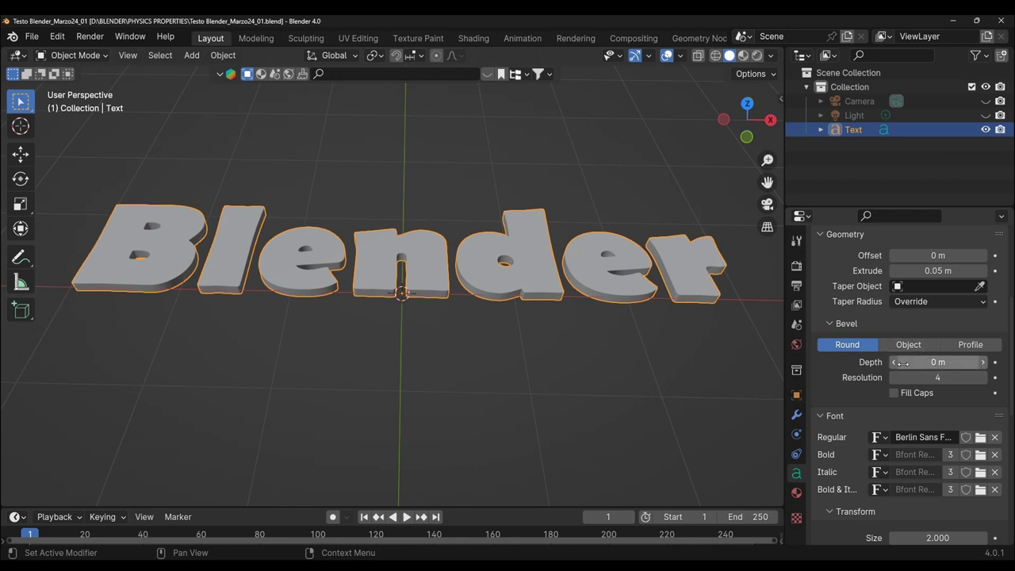
- Set the Geometry Bevel Depth to 0.02 m
left_click_drag(793, 341, 779, 341)
scroll(647, 406, "up", 10)
left_click(933, 362)
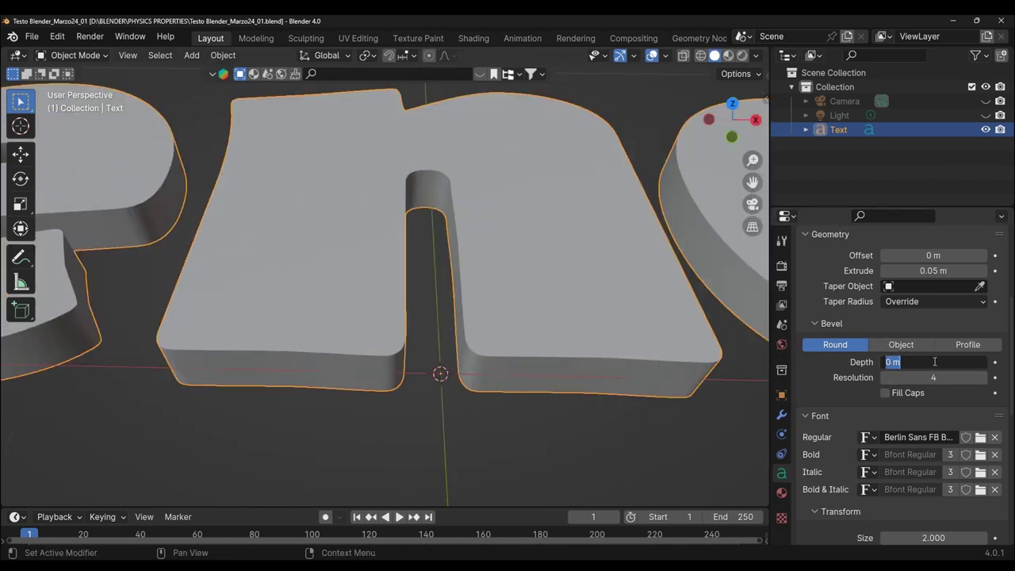
type("0.02")
key("Return")
scroll(476, 333, "down", 5)
mouse_move(476, 333)
middle_mouse_down()
mouse_move(353, 376)
mouse_move(374, 360)
mouse_move(503, 353)
middle_mouse_up()
- Orbit and zoom around the letters to inspect the rounded 0.02 m bevel
middle_click_drag(627, 382, 551, 314)
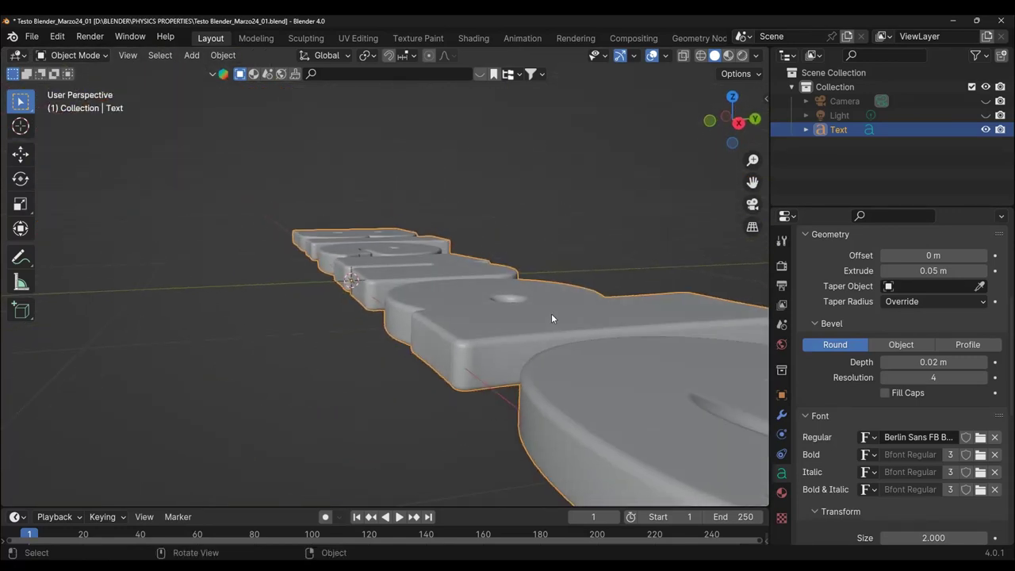
scroll(528, 344, "up", 2)
scroll(551, 379, "up", 3)
scroll(552, 383, "down", 3)
scroll(553, 386, "down", 2)
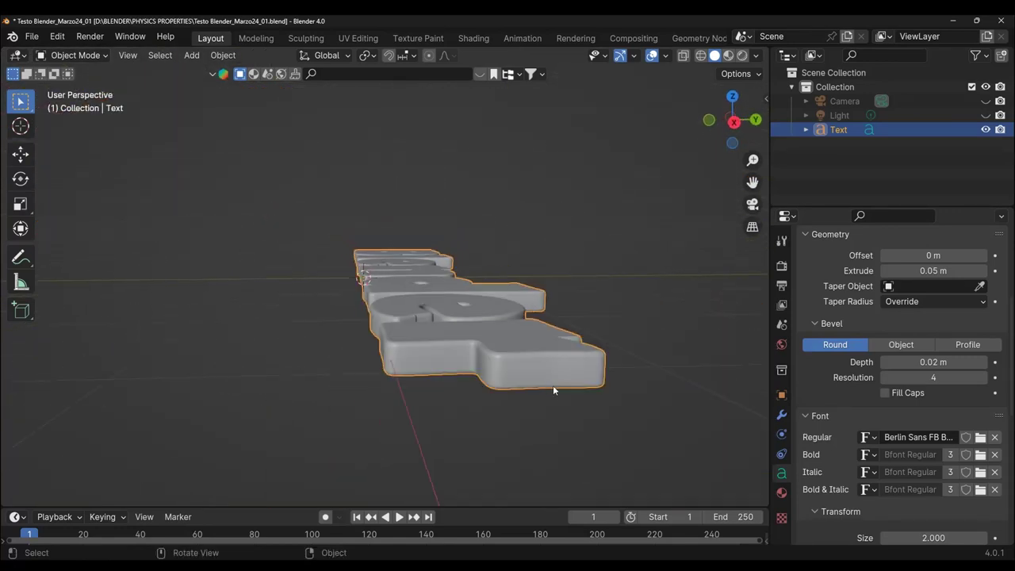
mouse_move(552, 386)
middle_mouse_down()
mouse_move(627, 386)
mouse_move(652, 405)
mouse_move(441, 383)
mouse_move(575, 388)
middle_mouse_up()
scroll(575, 388, "up", 1)
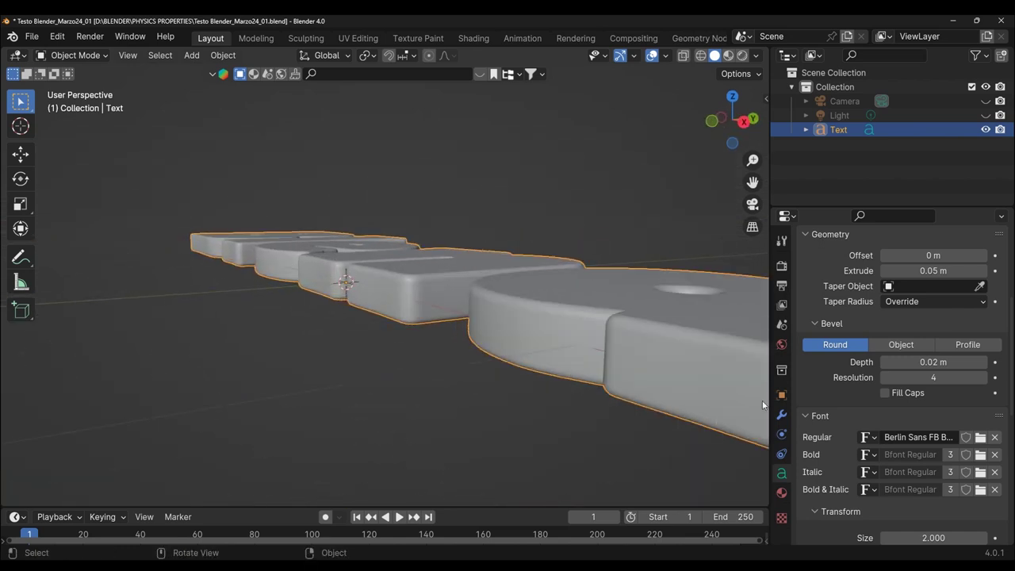
mouse_move(743, 199)
middle_mouse_down()
mouse_move(517, 303)
mouse_move(579, 317)
middle_mouse_up()
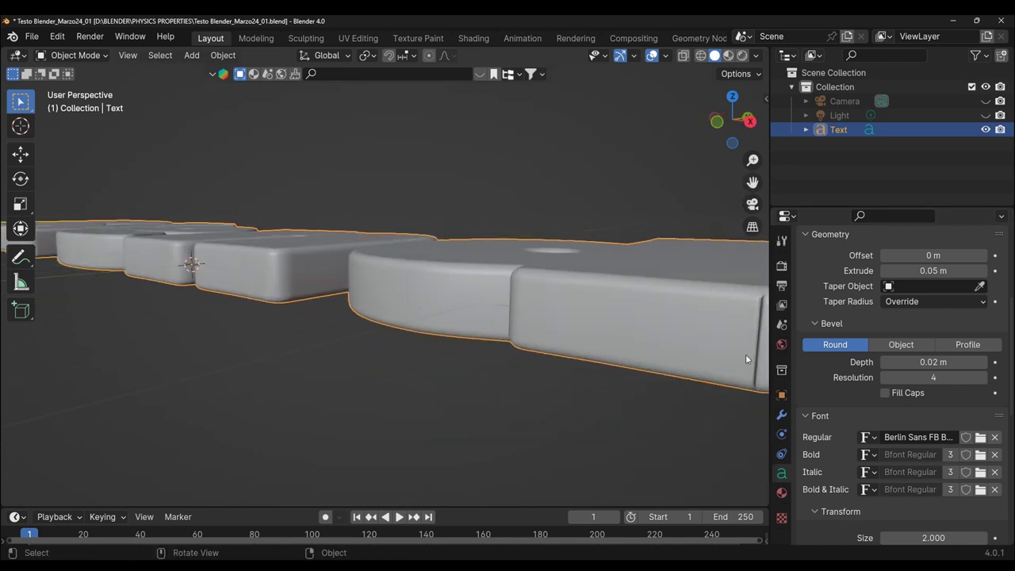
middle_click_drag(745, 360, 675, 381)
scroll(674, 380, "up", 2)
scroll(673, 374, "up", 2)
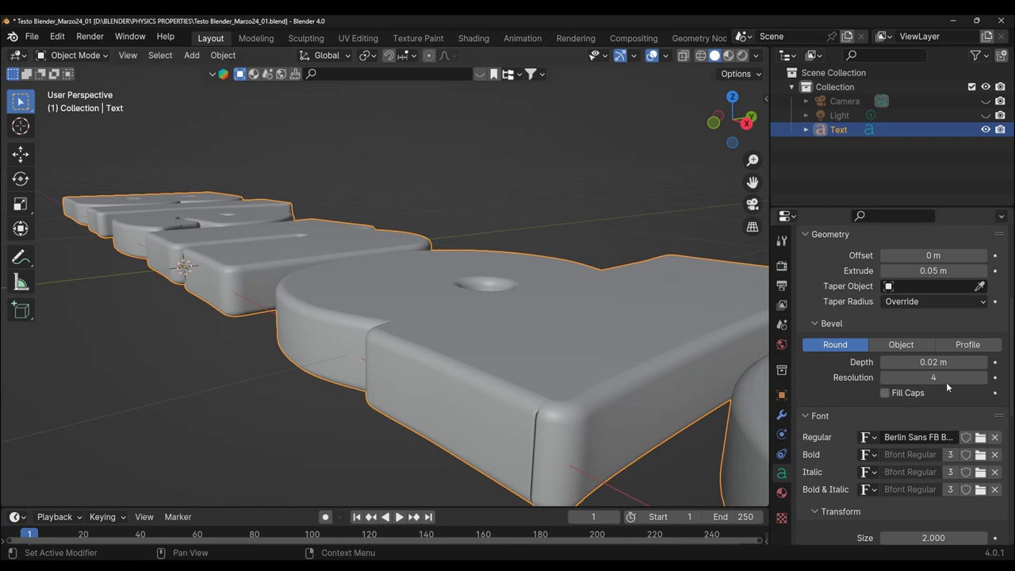
- Reduce the bevel depth to 0.01 m and return to top view
left_click(946, 361)
type("0.0")
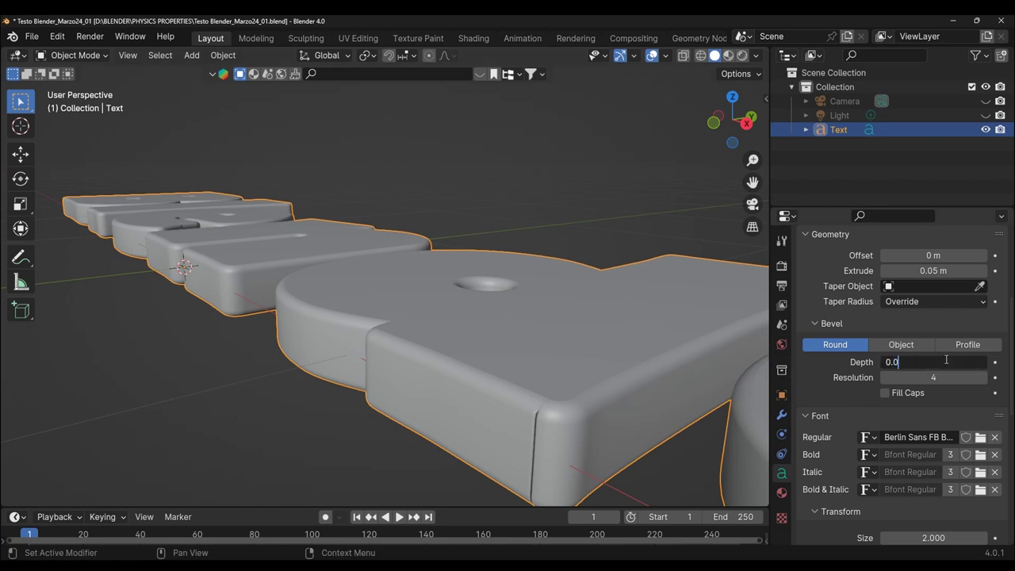
type("1")
key("Return")
scroll(477, 317, "down", 3)
mouse_move(478, 316)
middle_mouse_down()
mouse_move(534, 309)
mouse_move(525, 326)
mouse_move(421, 376)
middle_mouse_up()
scroll(578, 297, "up", 4)
scroll(576, 299, "down", 5)
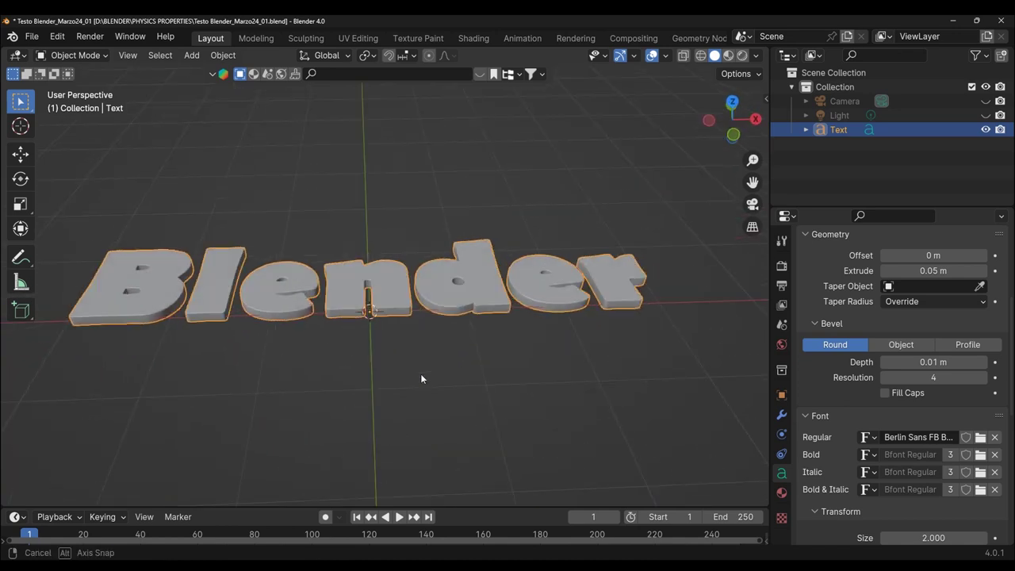
scroll(417, 378, "up", 2)
key("KP_7")
scroll(424, 385, "down", 3)
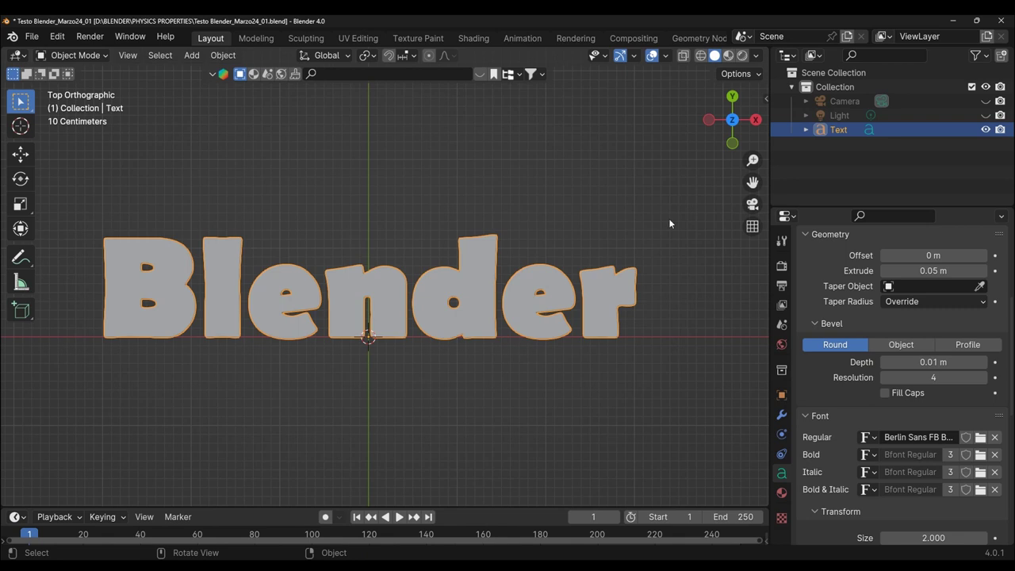
- In front view, select the text and raise it slightly along Z with the move gizmo
key("KP_1")
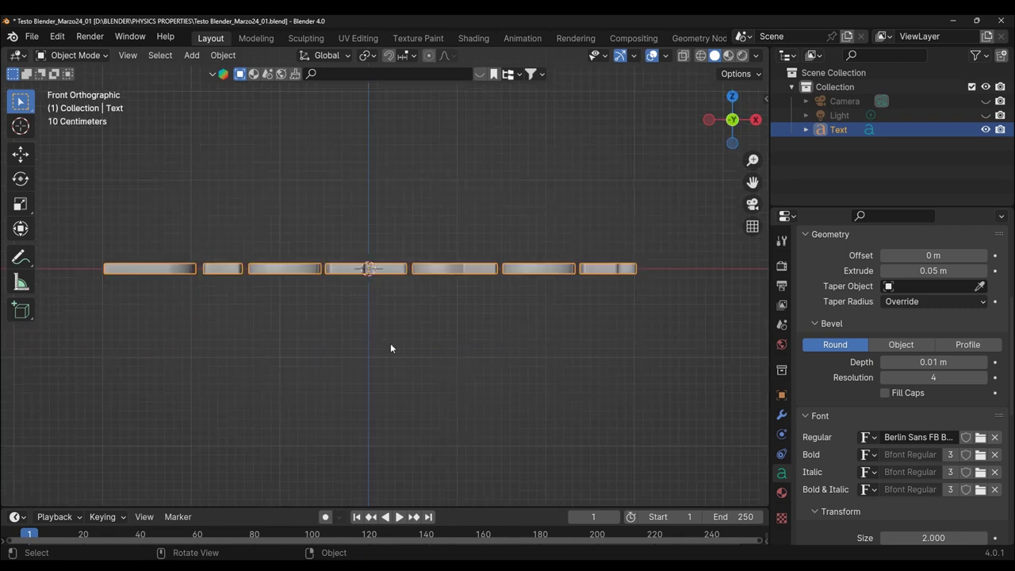
scroll(390, 348, "up", 2)
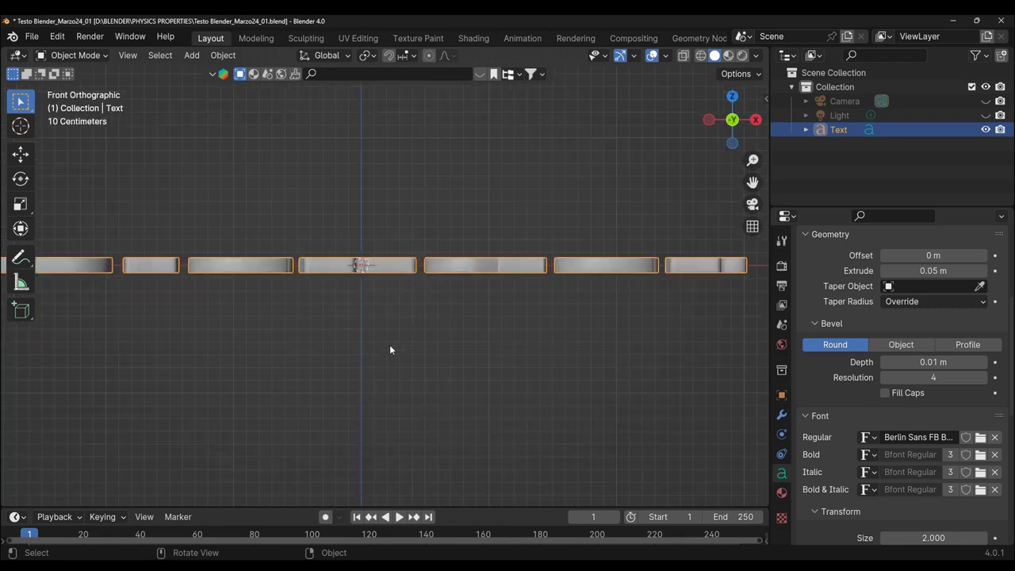
left_click(18, 156)
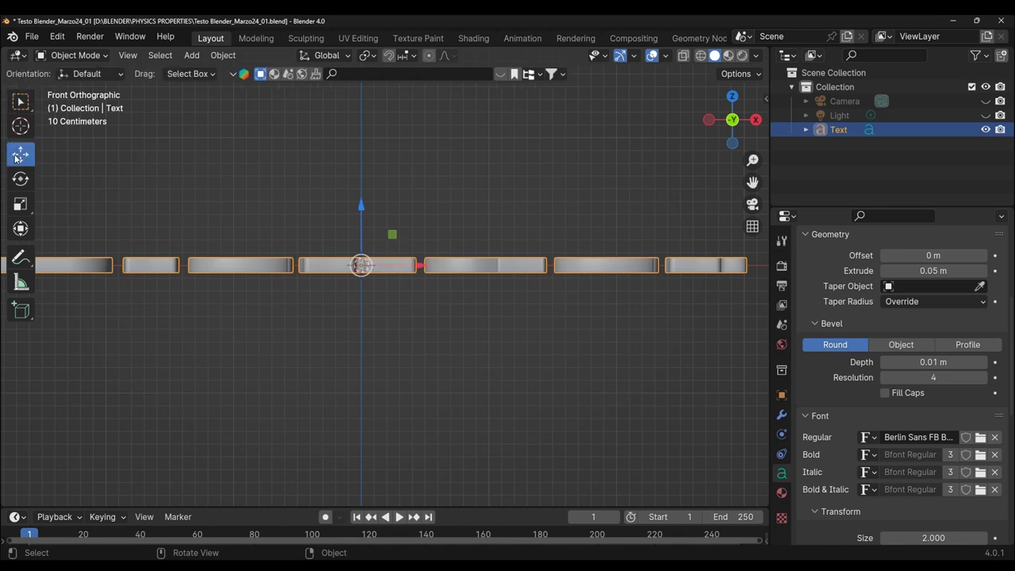
left_click(361, 204)
left_click(363, 262)
left_click_drag(362, 205, 363, 189)
left_click(363, 276)
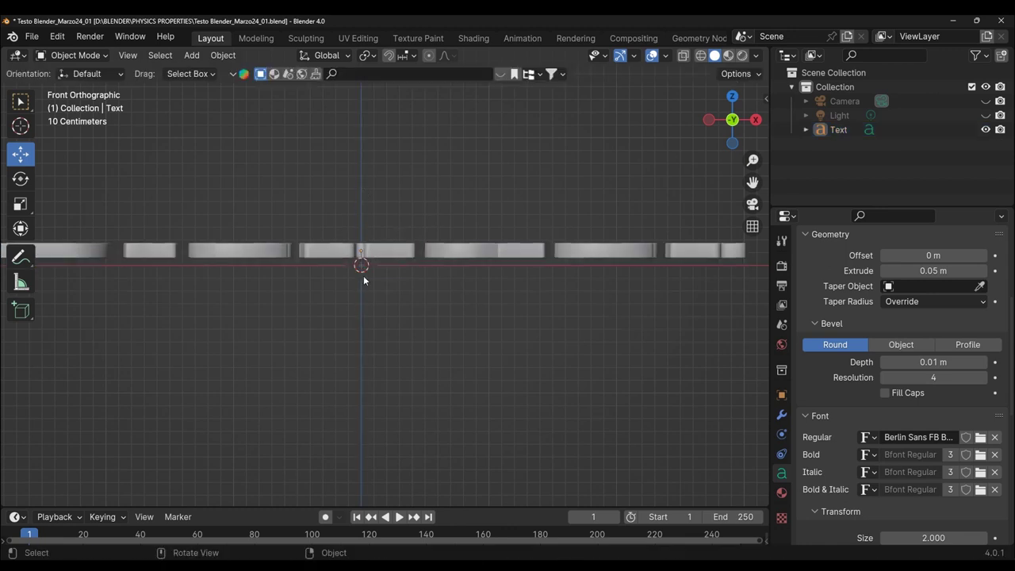
- Orbit back into a perspective view and widen the 3D viewport
scroll(367, 354, "down", 2)
scroll(367, 354, "down", 1)
middle_click_drag(366, 359, 429, 419)
key("a")
scroll(428, 420, "up", 1)
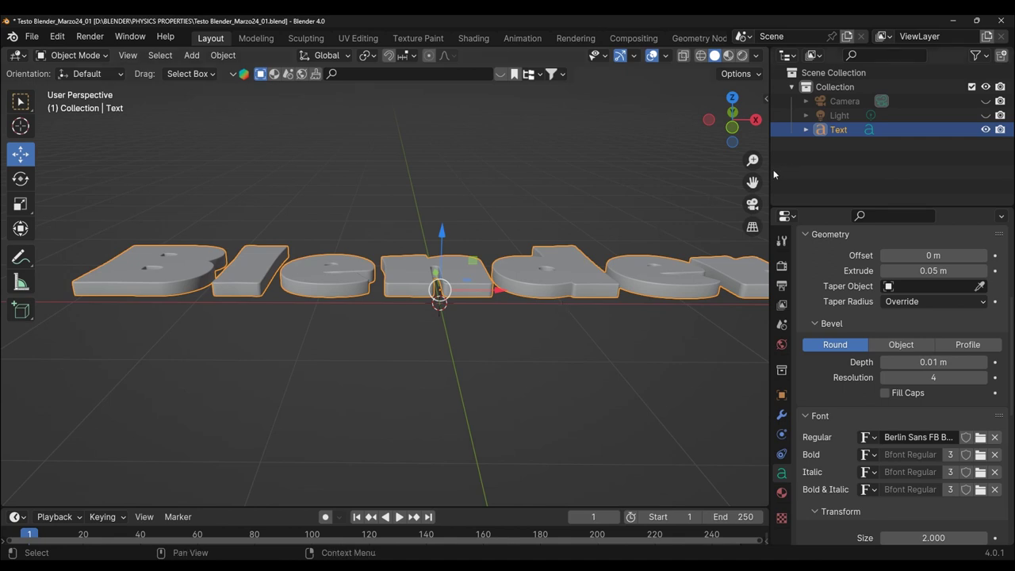
left_click_drag(768, 170, 805, 170)
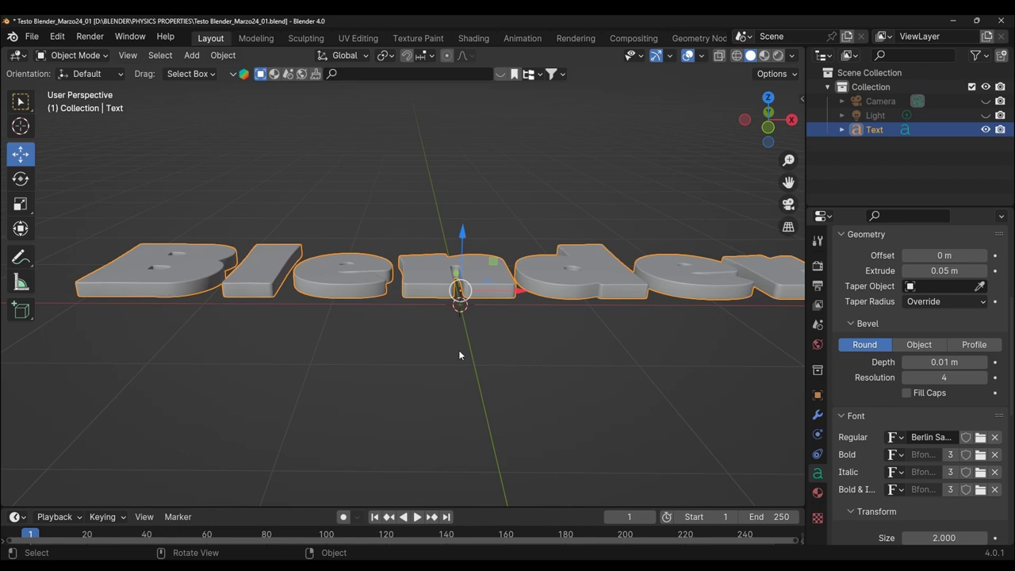
- Convert the text object into a mesh via Object > Convert
left_click(221, 54)
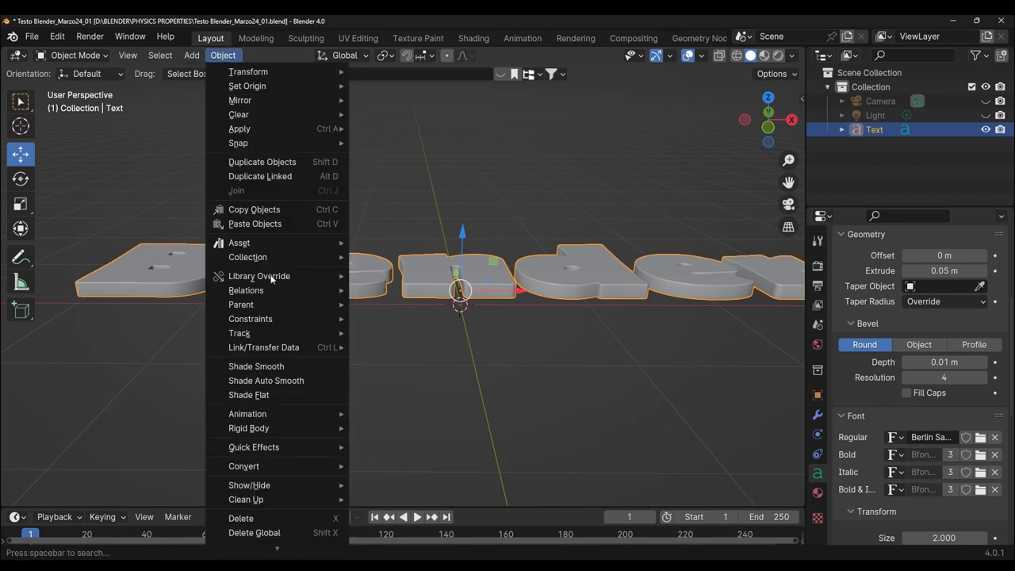
mouse_move(245, 467)
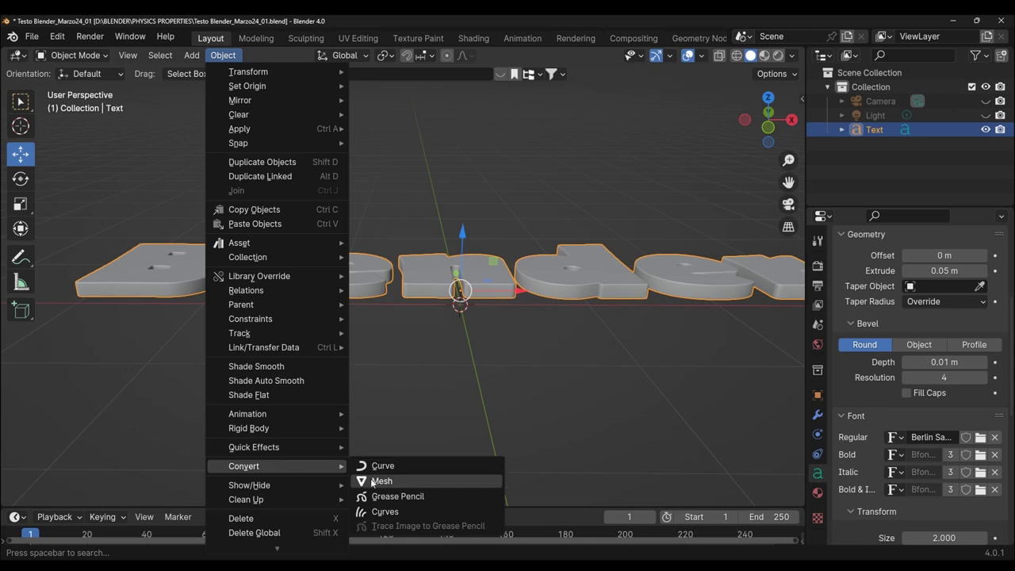
left_click(373, 482)
left_click_drag(805, 143, 777, 141)
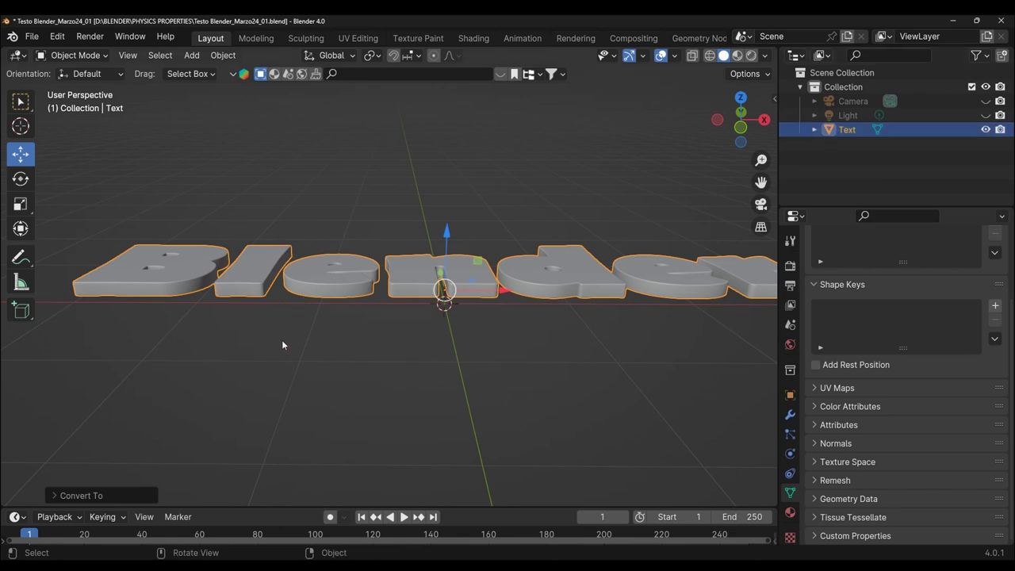
scroll(281, 339, "up", 2)
- Inspect the letters' mesh topology in Edit Mode, then return to Object Mode
left_click(84, 55)
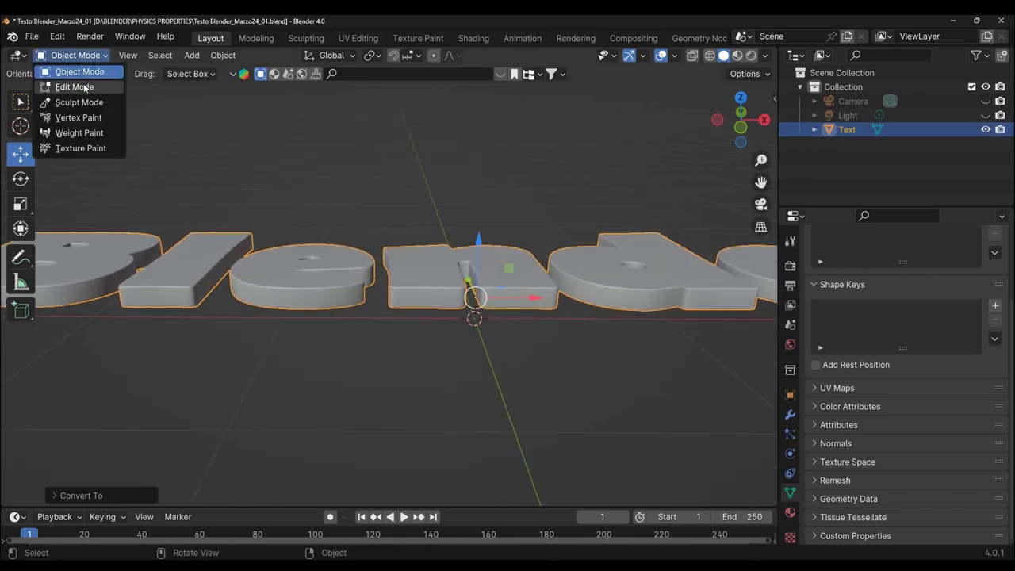
left_click(86, 87)
scroll(304, 207, "up", 3)
middle_click_drag(304, 207, 315, 276)
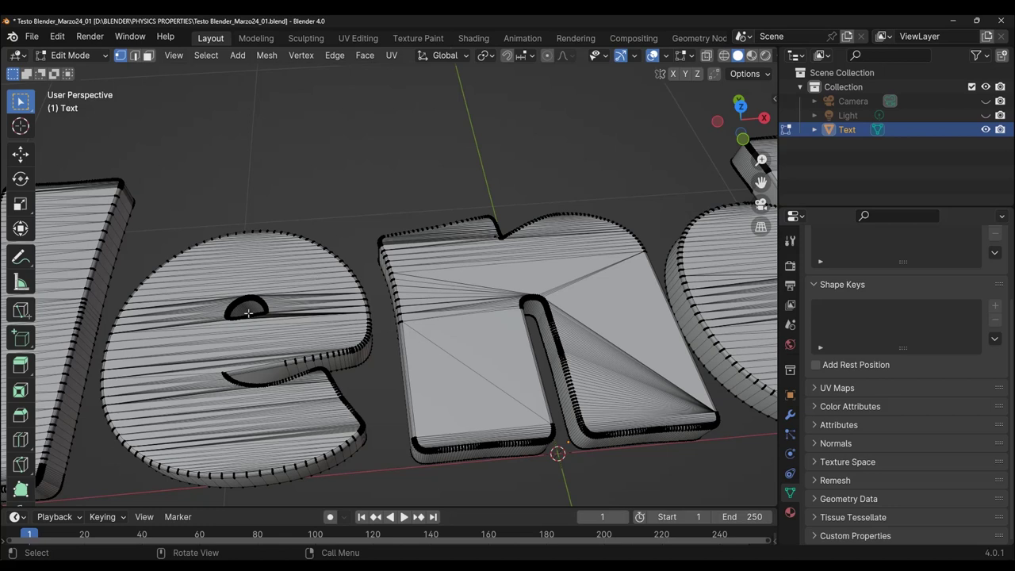
mouse_move(248, 313)
middle_mouse_down()
mouse_move(334, 232)
mouse_move(398, 214)
mouse_move(243, 325)
middle_mouse_up()
key("KP_7")
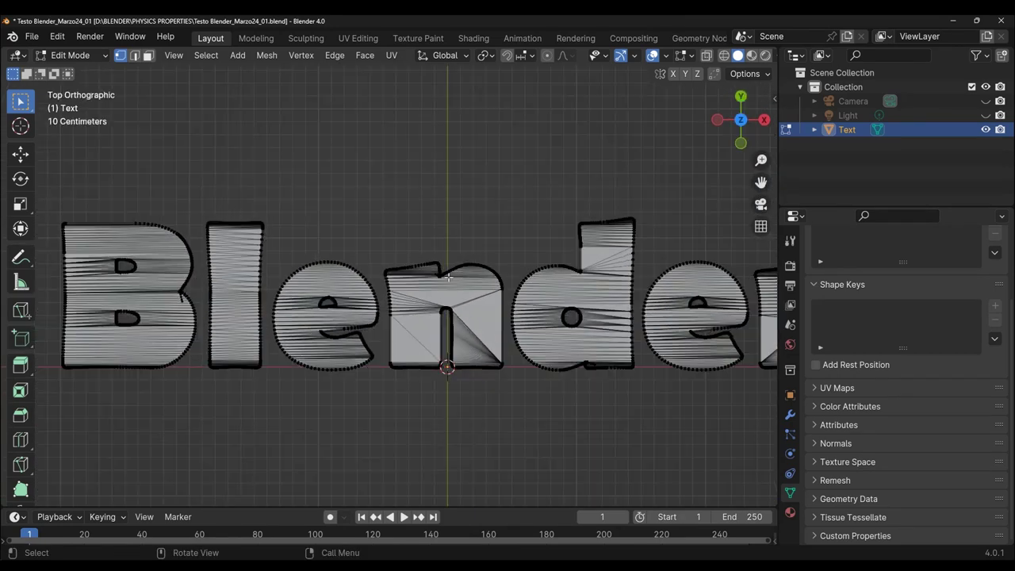
scroll(555, 405, "down", 1)
key("Tab")
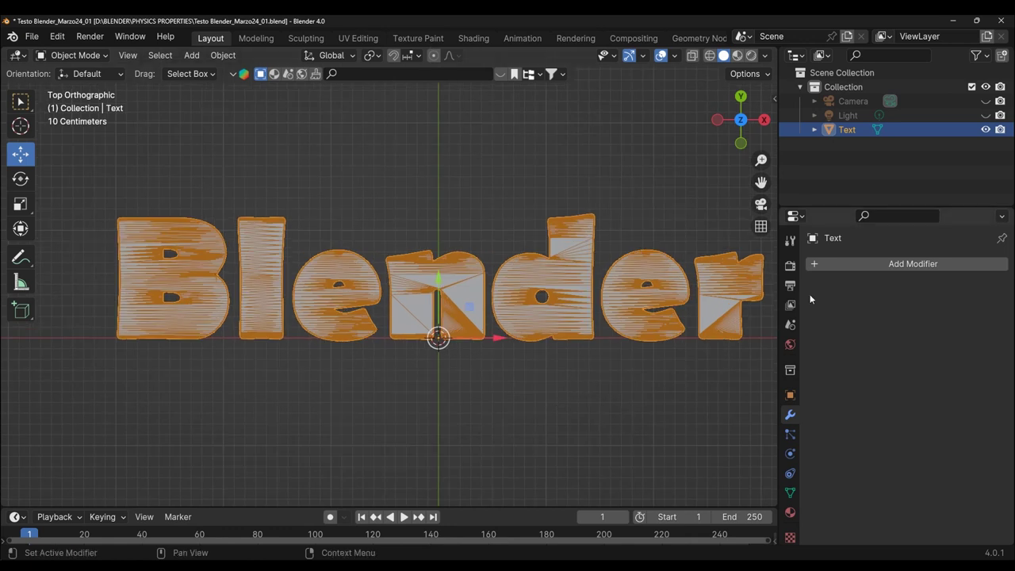
- Add a Remesh modifier via modifier search and orbit to inspect the blocky slab
left_click(815, 265)
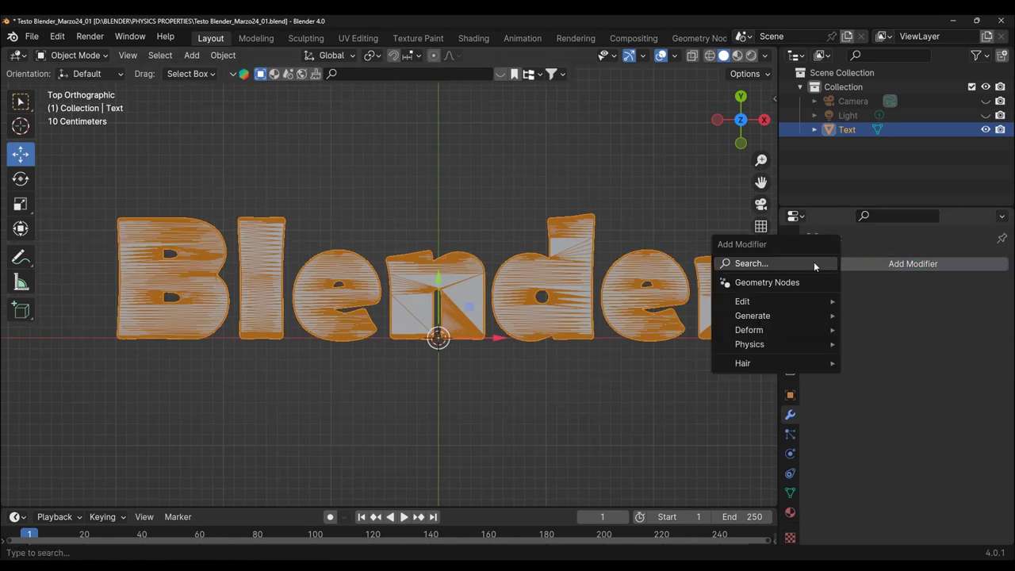
left_click(776, 263)
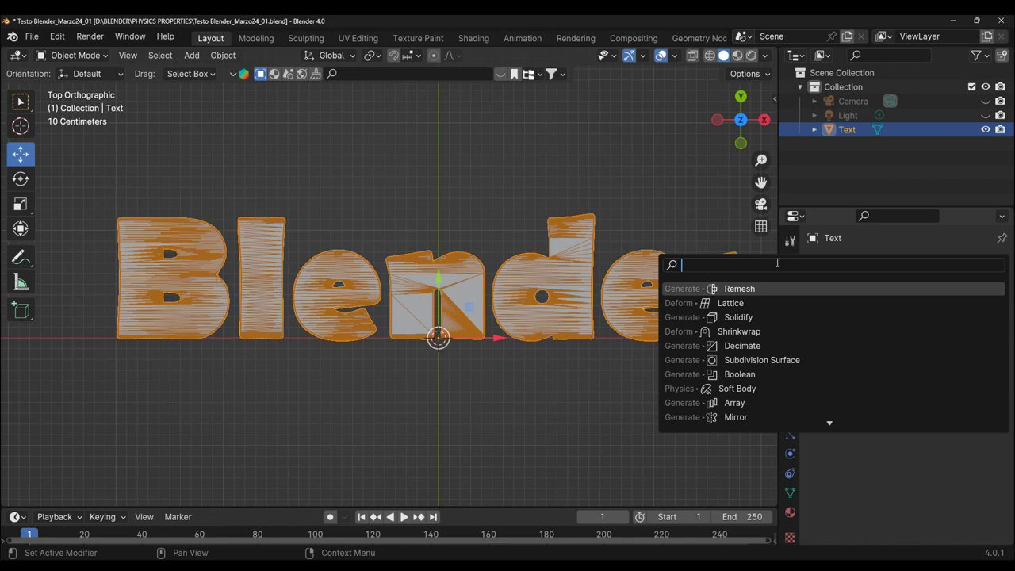
type("rem")
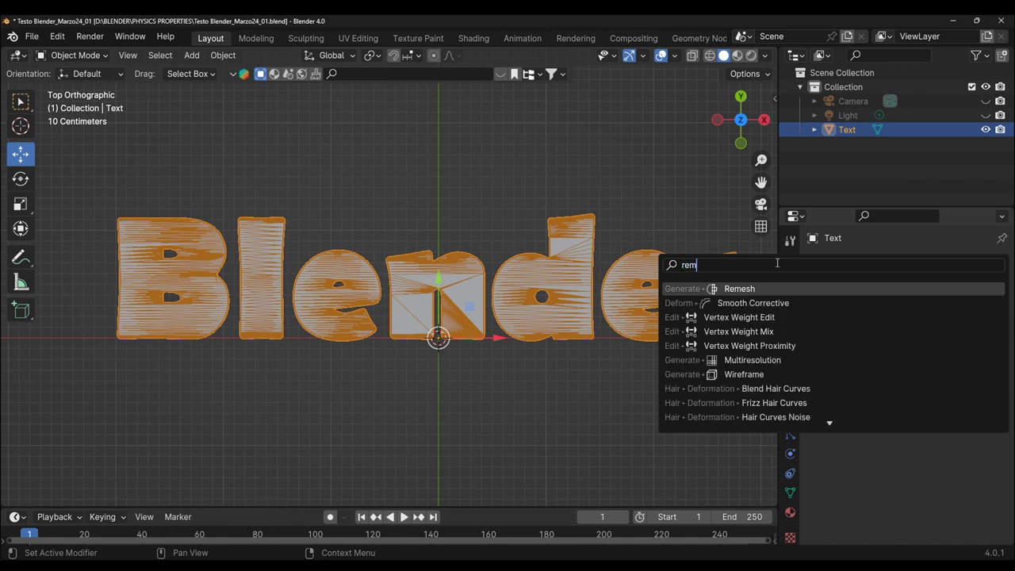
type("esh")
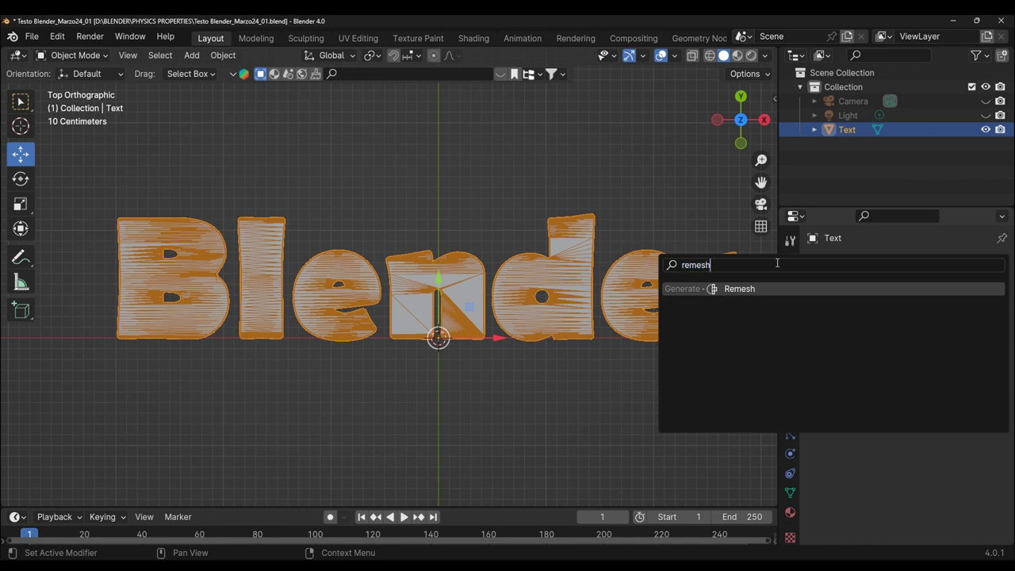
key("Return")
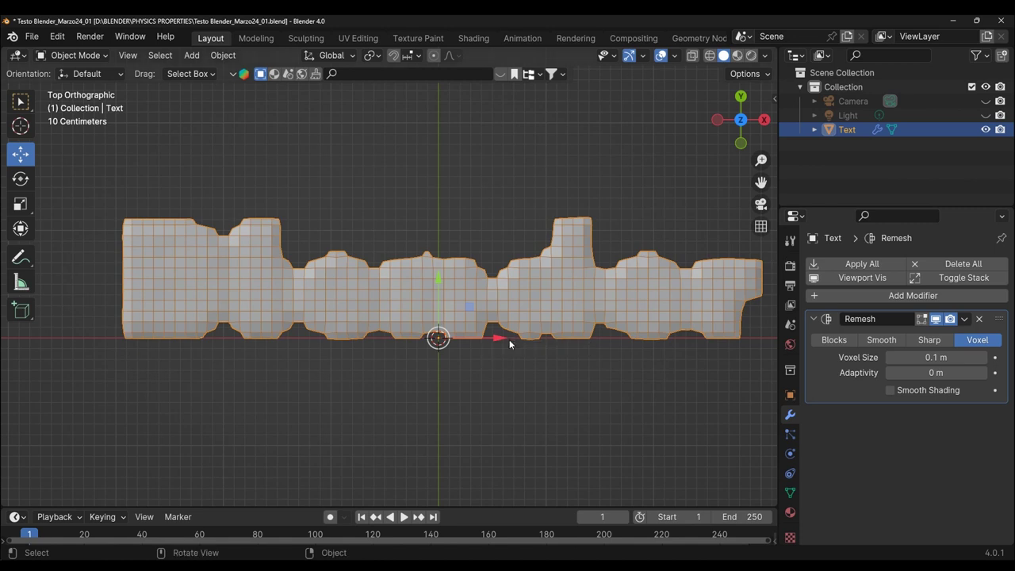
mouse_move(493, 341)
middle_mouse_down()
mouse_move(567, 215)
mouse_move(495, 294)
middle_mouse_up()
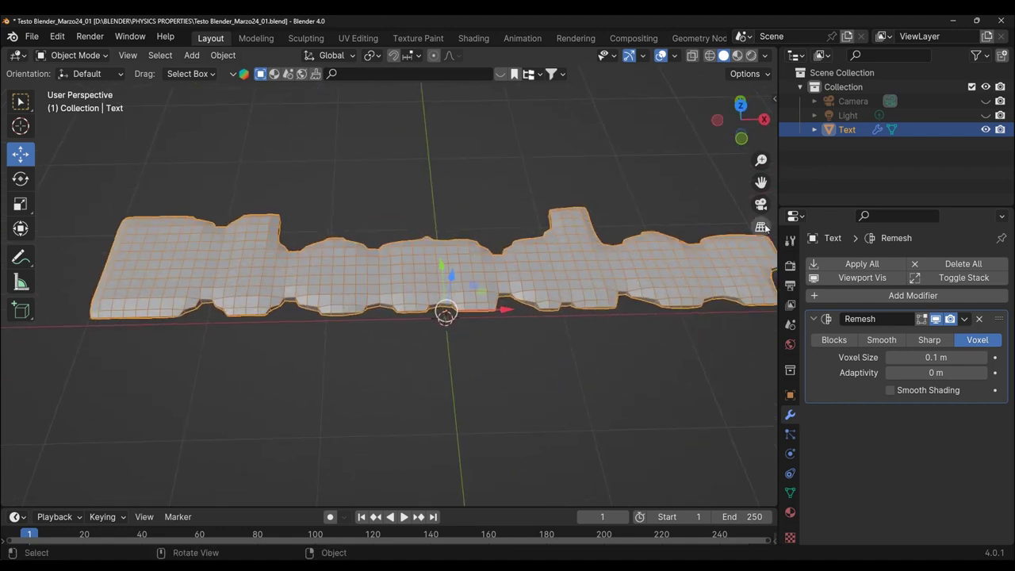
left_click_drag(760, 182, 705, 238)
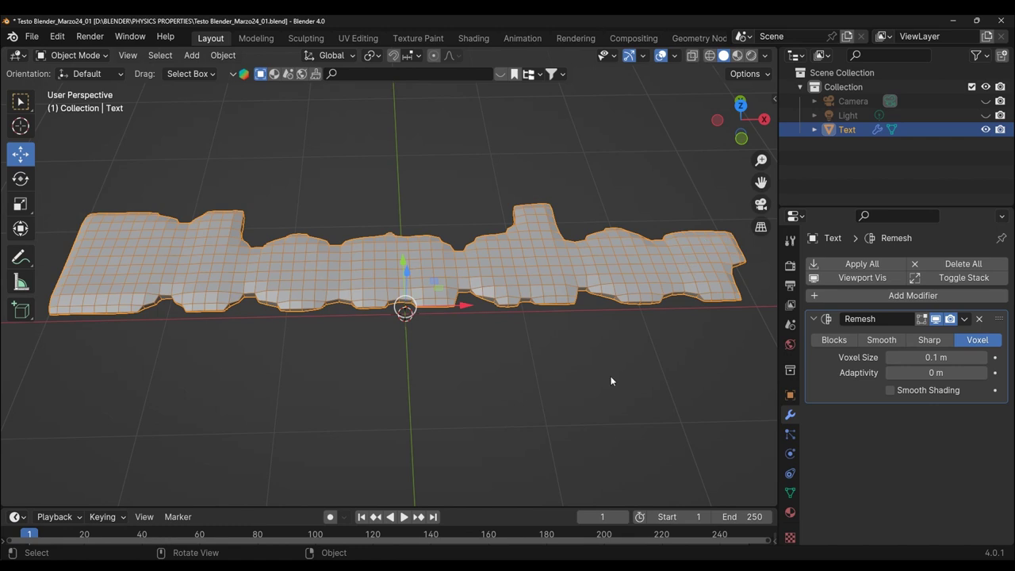
- Switch the Remesh to Sharp mode at Octree Depth 8 and inspect the remeshed B
left_click(934, 341)
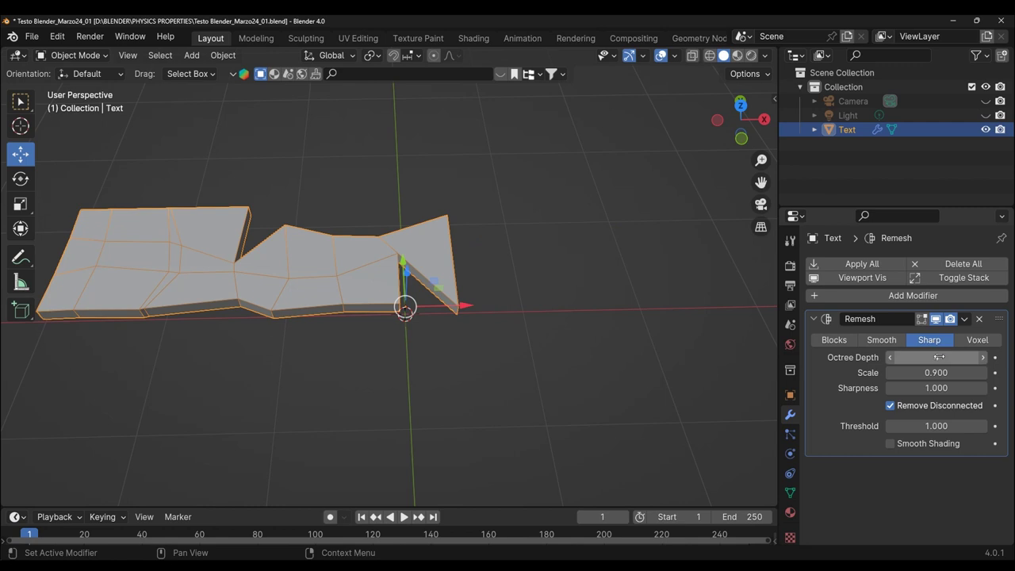
left_click(937, 357)
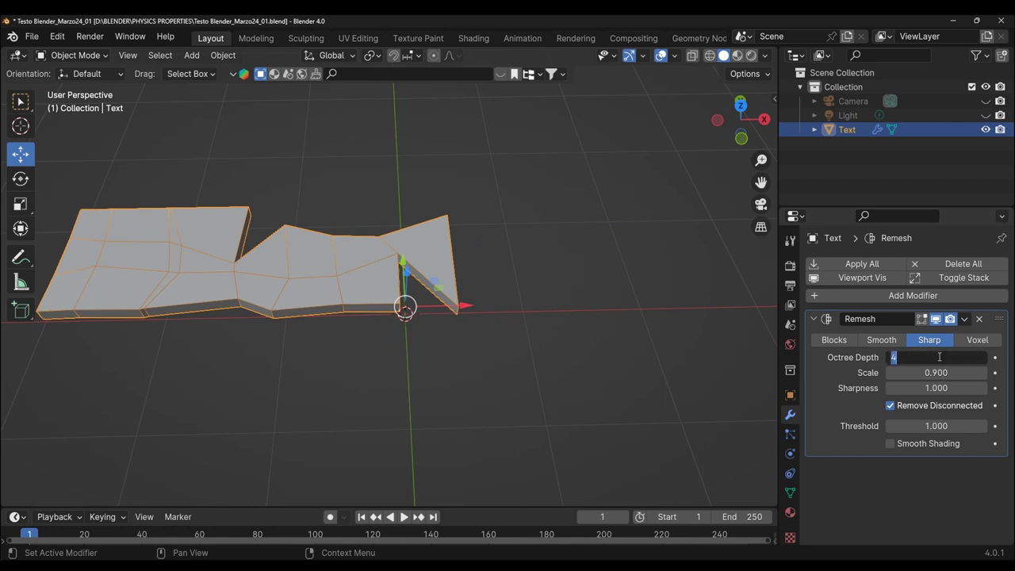
type("8")
key("Return")
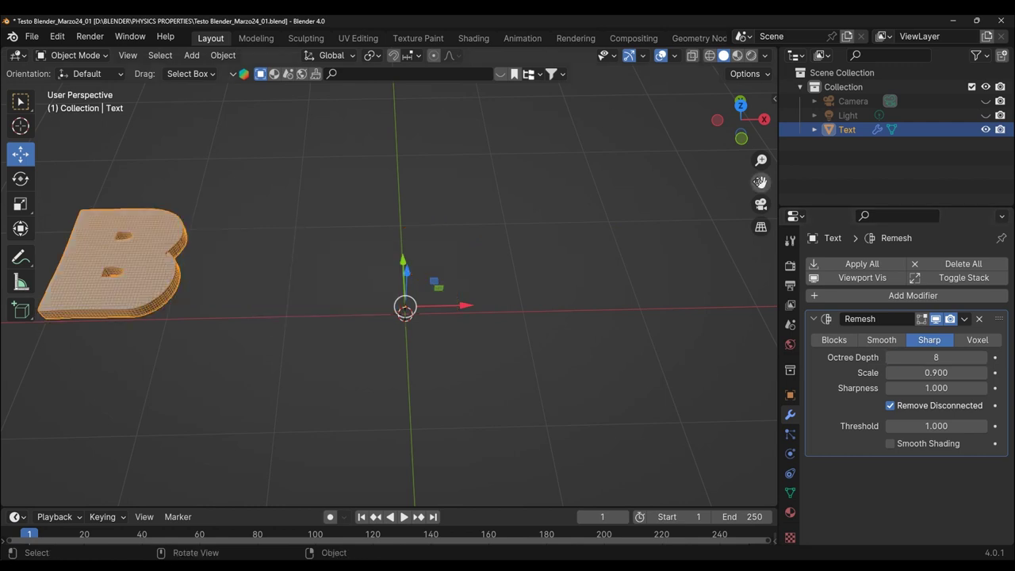
left_click_drag(761, 182, 912, 182)
scroll(535, 326, "up", 4)
scroll(535, 327, "up", 2)
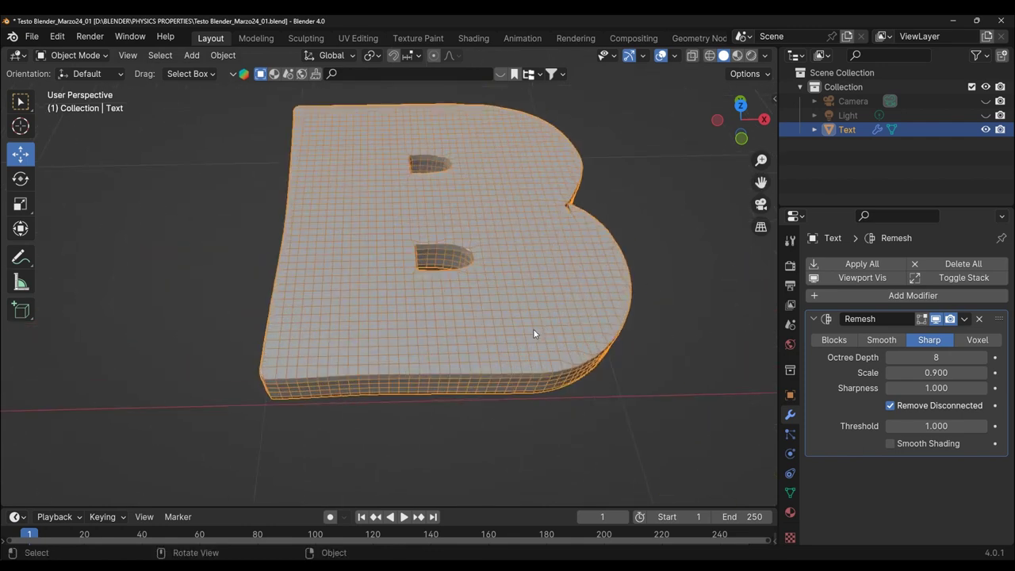
mouse_move(533, 328)
middle_mouse_down()
mouse_move(542, 291)
mouse_move(622, 299)
middle_mouse_up()
scroll(606, 301, "up", 3)
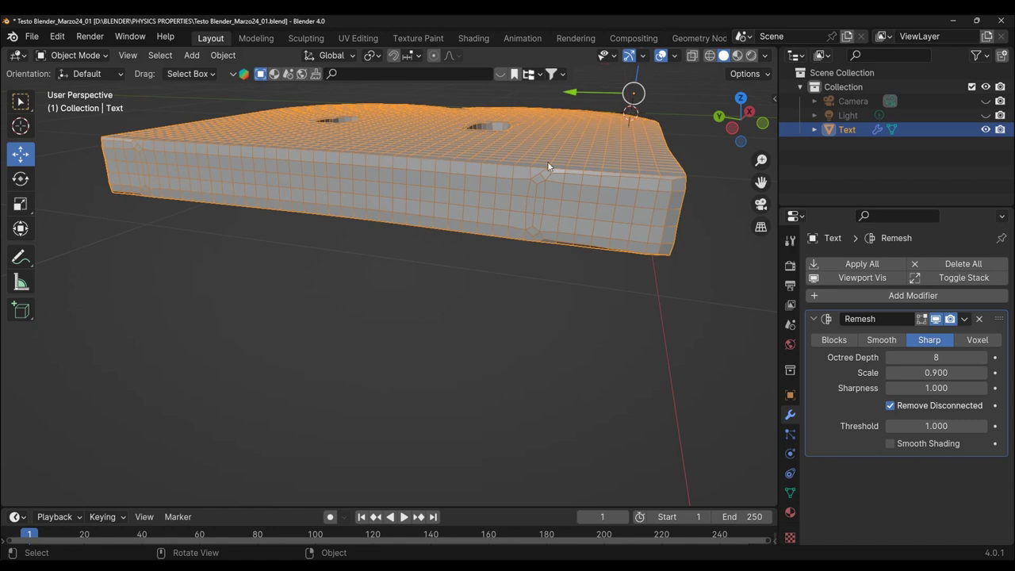
mouse_move(583, 235)
middle_mouse_down()
mouse_move(459, 316)
mouse_move(362, 228)
mouse_move(275, 240)
mouse_move(500, 254)
mouse_move(520, 379)
middle_mouse_up()
scroll(520, 379, "down", 4)
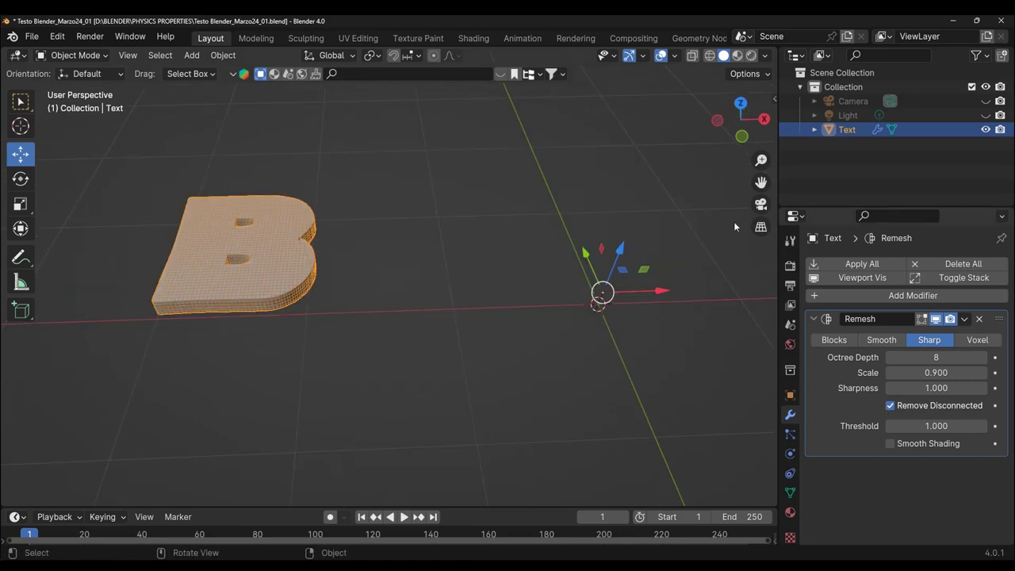
left_click_drag(761, 181, 869, 173)
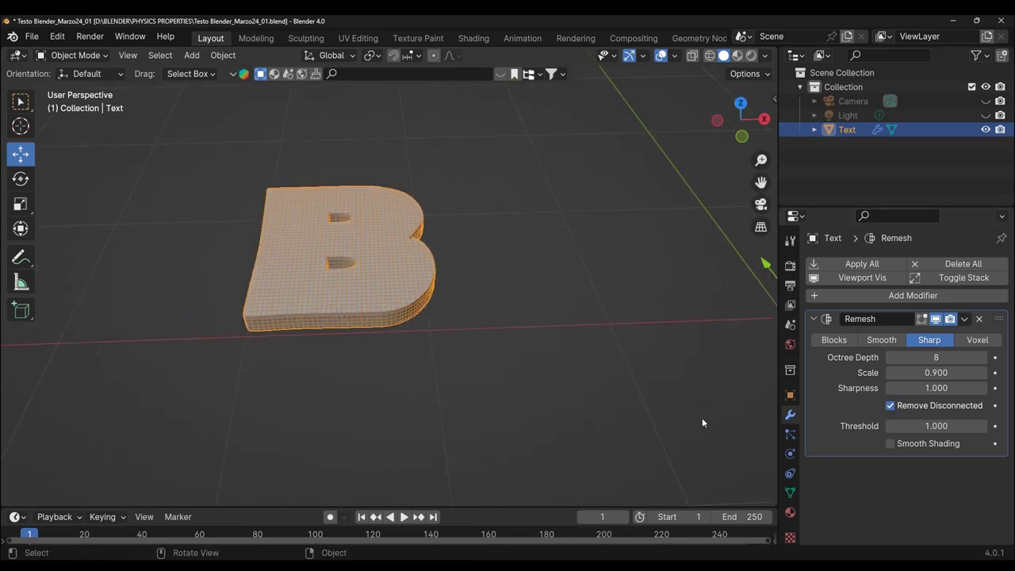
- Untick Remove Disconnected to restore every letter, then apply the Remesh modifier
left_click(889, 406)
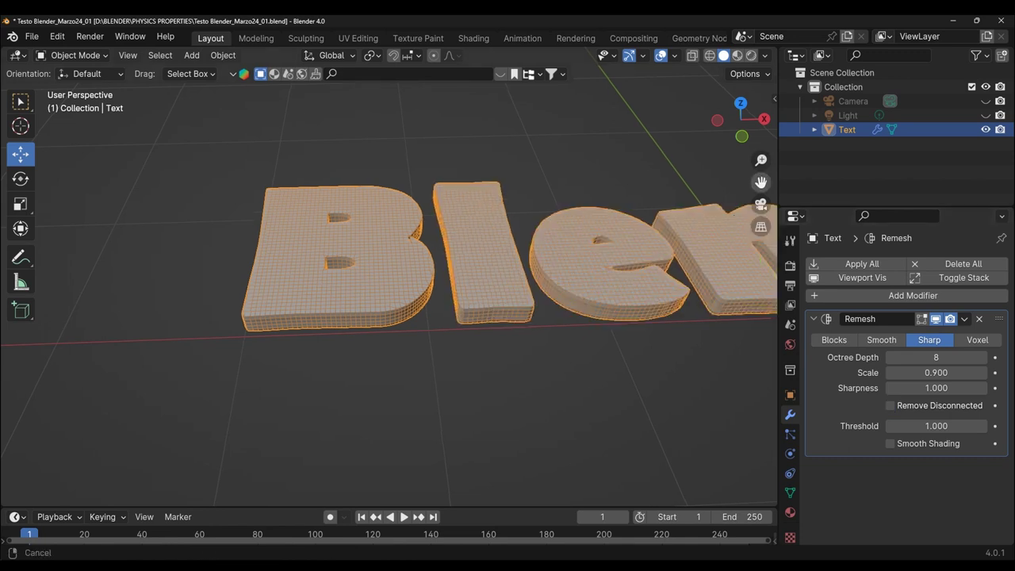
mouse_move(761, 182)
left_mouse_down()
mouse_move(698, 184)
mouse_move(545, 330)
left_mouse_up()
scroll(527, 342, "up", 3)
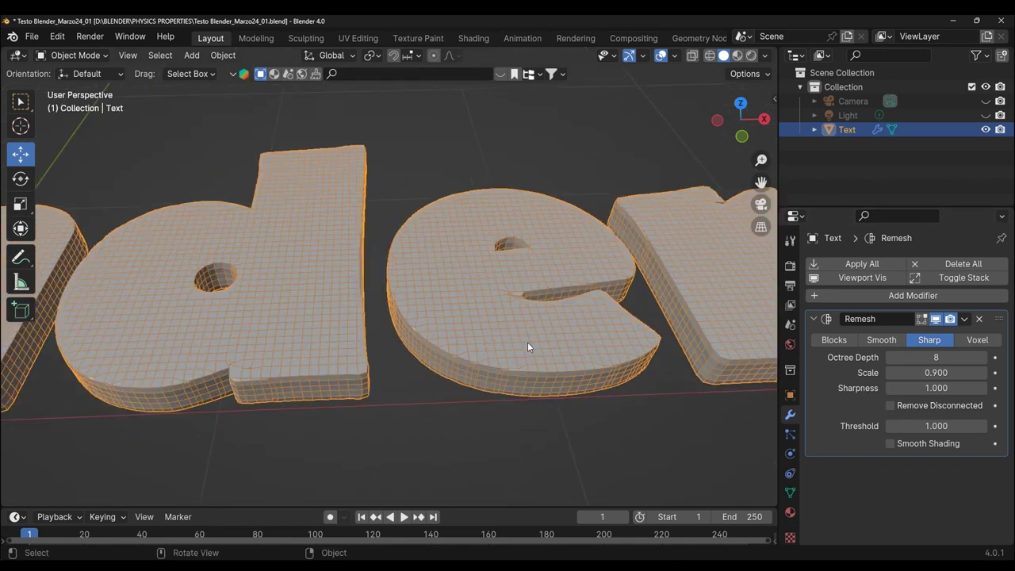
mouse_move(587, 407)
middle_mouse_down()
mouse_move(496, 348)
mouse_move(567, 436)
mouse_move(505, 462)
mouse_move(496, 475)
mouse_move(562, 459)
mouse_move(797, 186)
mouse_move(763, 182)
middle_mouse_up()
left_click_drag(761, 182, 951, 183)
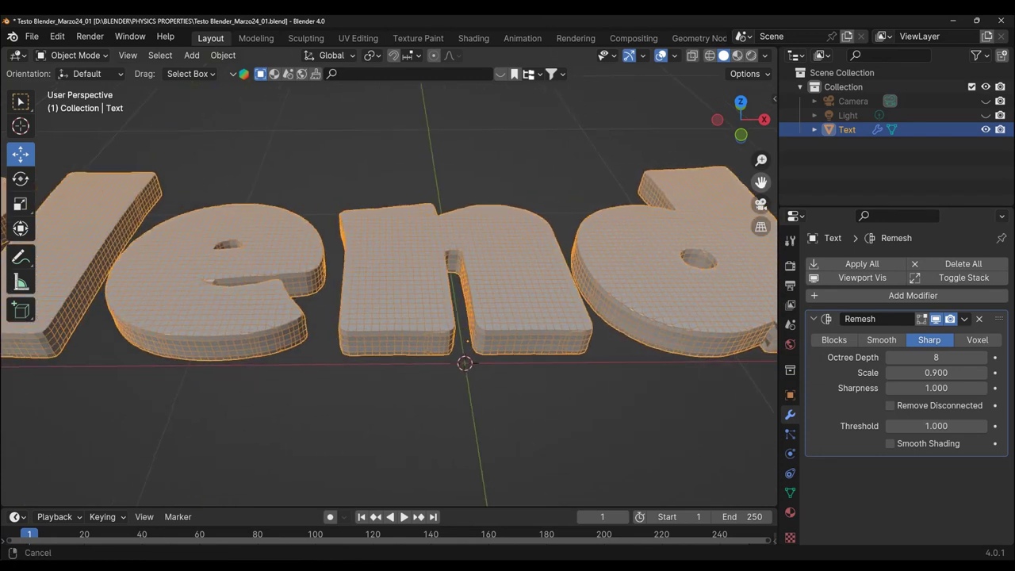
left_click_drag(762, 182, 389, 381)
scroll(388, 383, "down", 2)
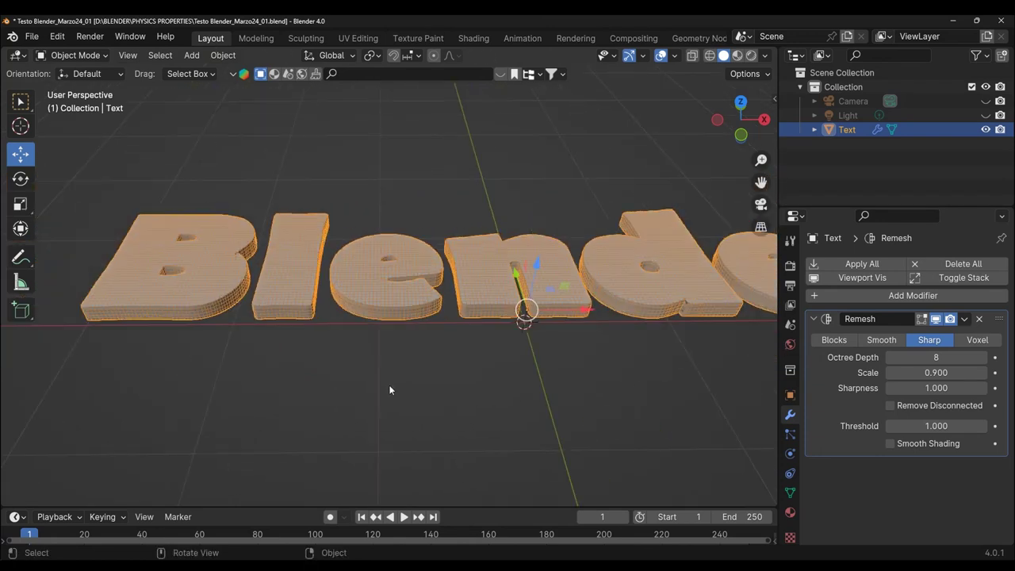
scroll(391, 394, "up", 1)
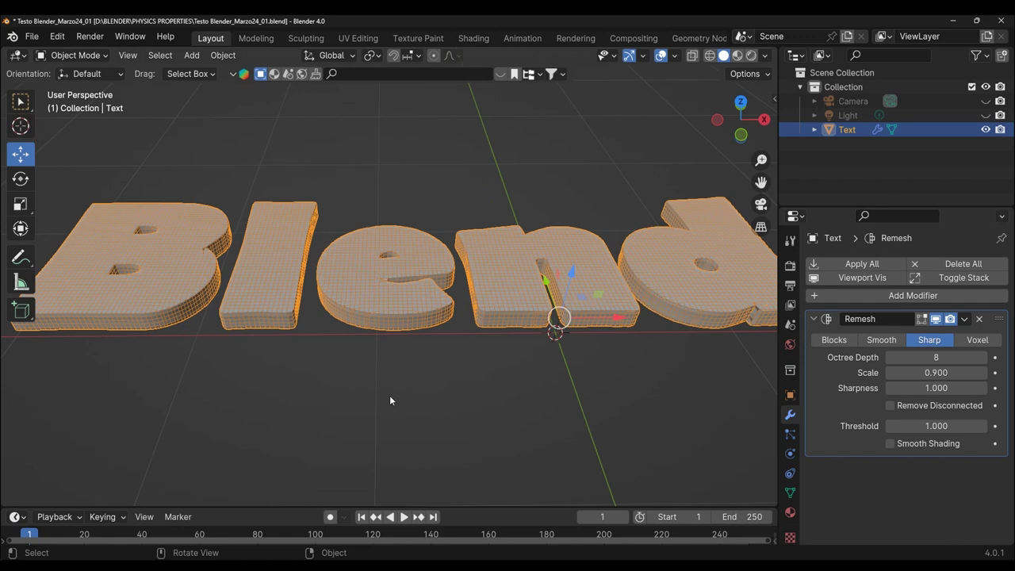
left_click(966, 320)
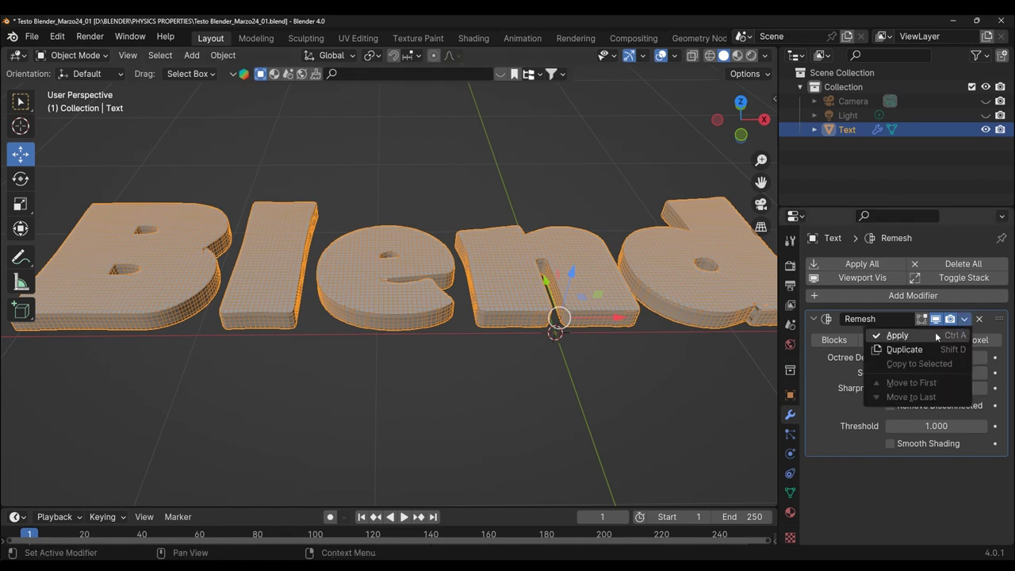
- Apply the Remesh and the text's scale, and set its origin to geometry
left_click(935, 332)
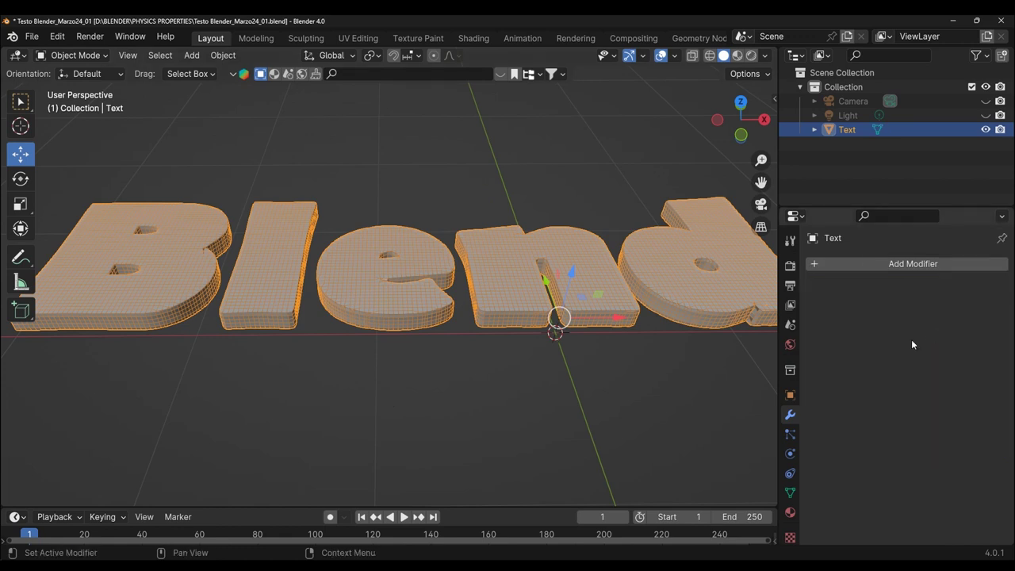
left_click(237, 57)
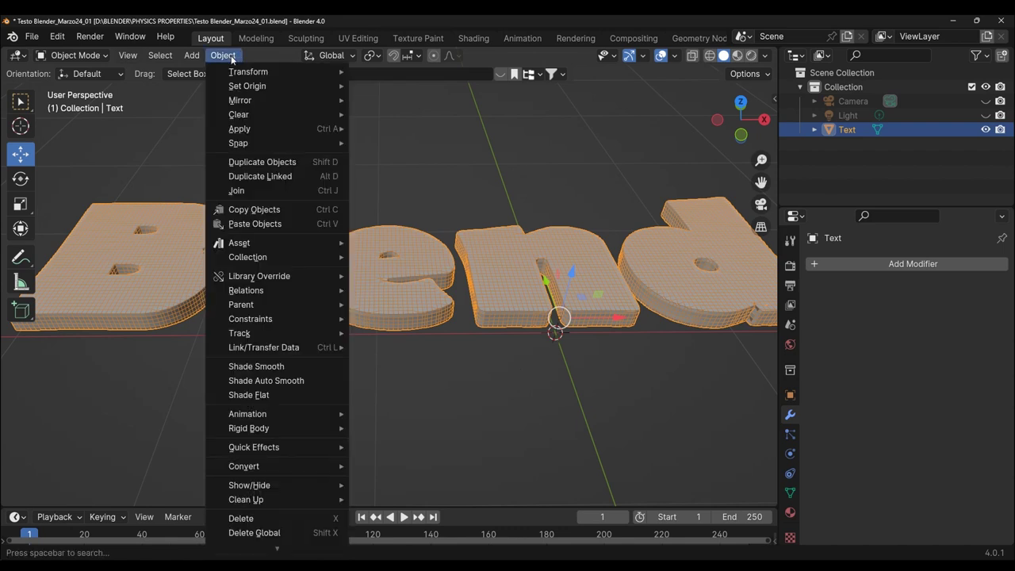
mouse_move(240, 128)
left_click(389, 161)
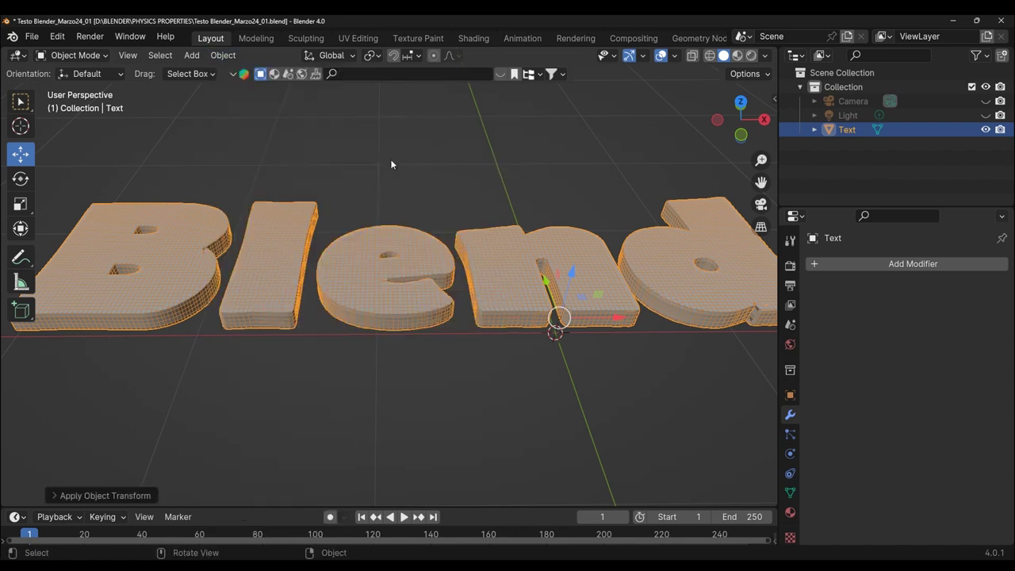
left_click(223, 55)
left_click(383, 102)
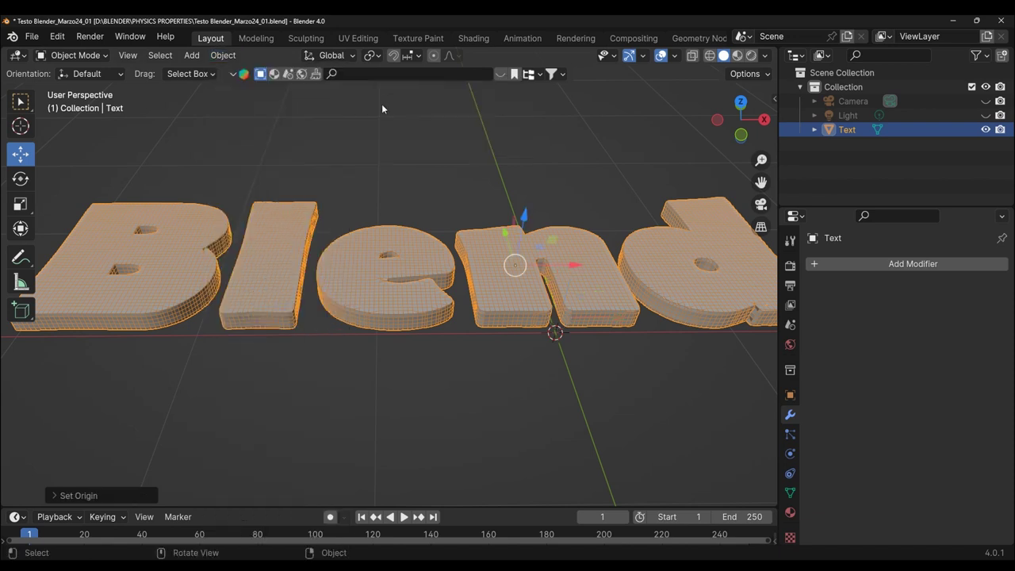
- Switch to top view looking down on the text
scroll(351, 332, "down", 2)
scroll(349, 334, "down", 2)
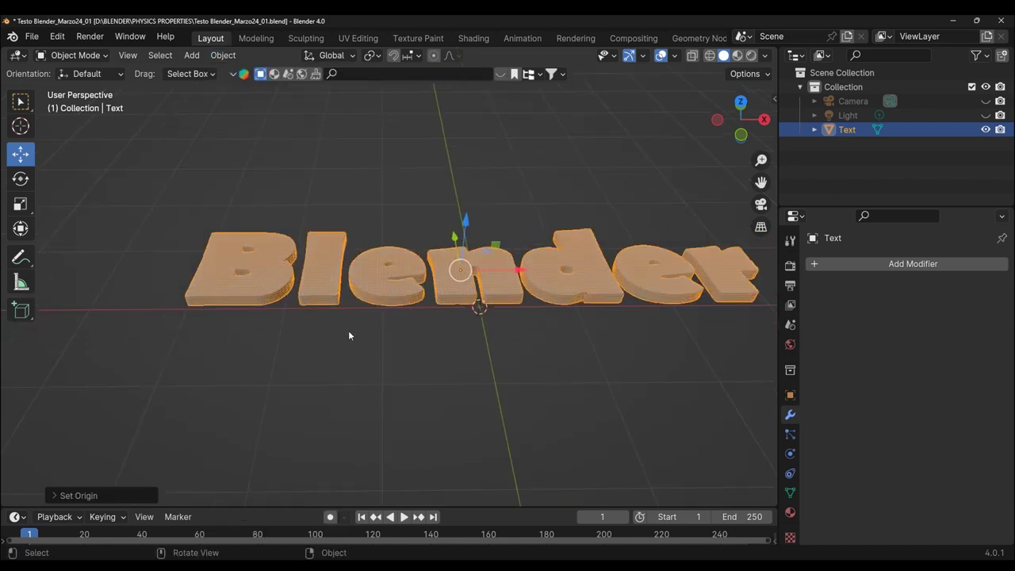
key("KP_7")
scroll(350, 346, "up", 2)
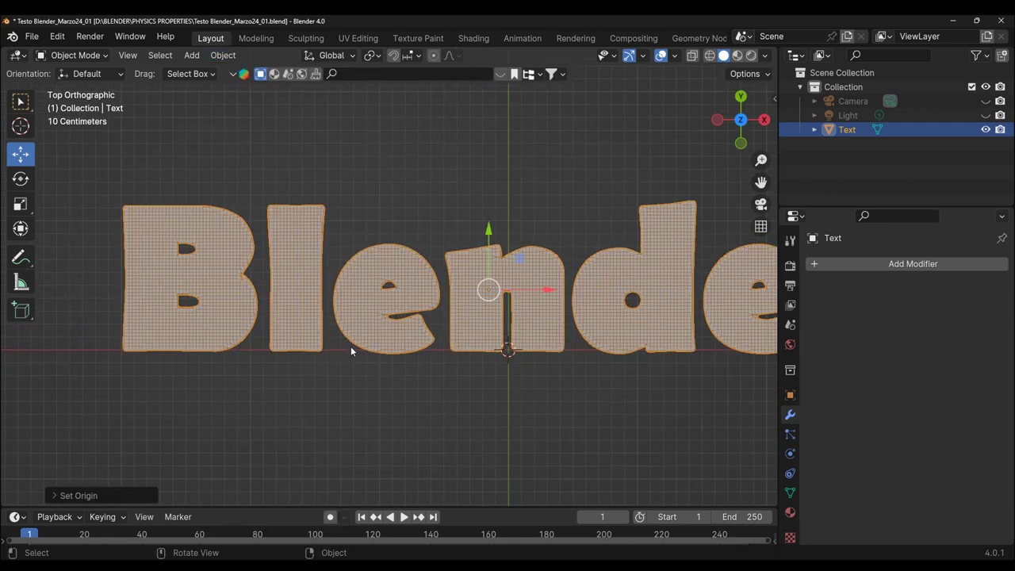
scroll(349, 352, "down", 1)
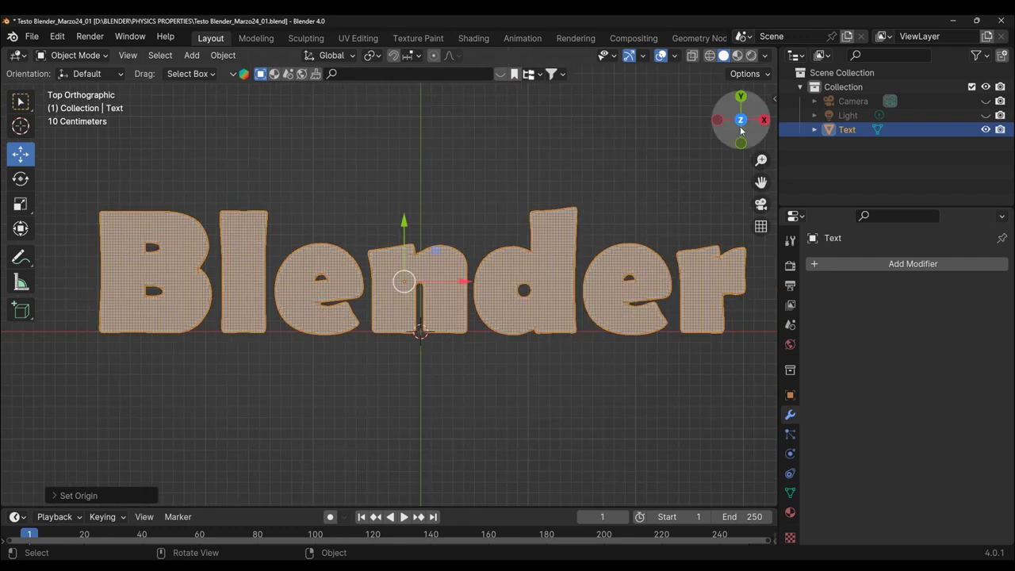
- Add a mesh plane and scale it about 3.04 times to extend past the lettering
left_click(190, 57)
mouse_move(213, 71)
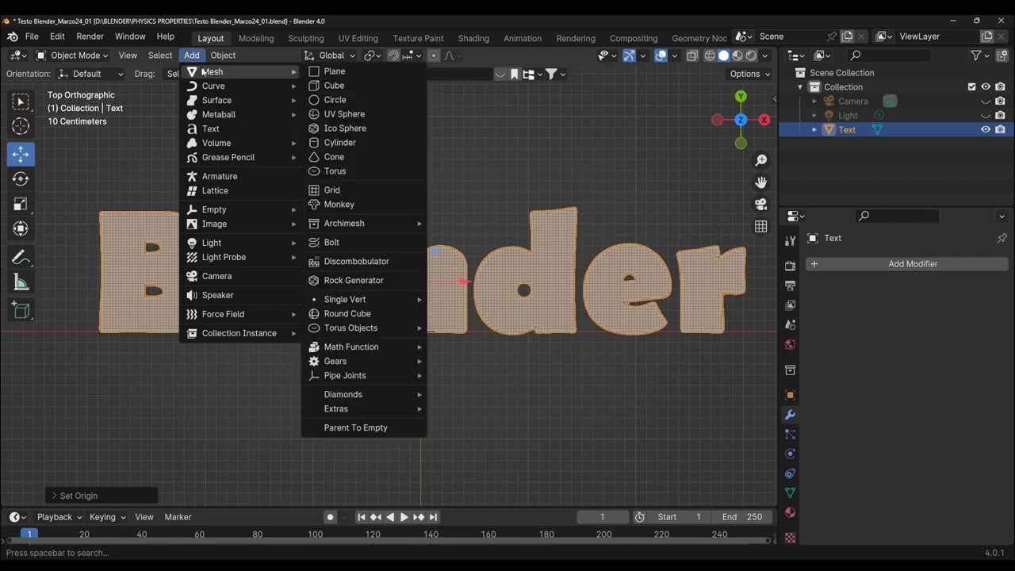
left_click(316, 70)
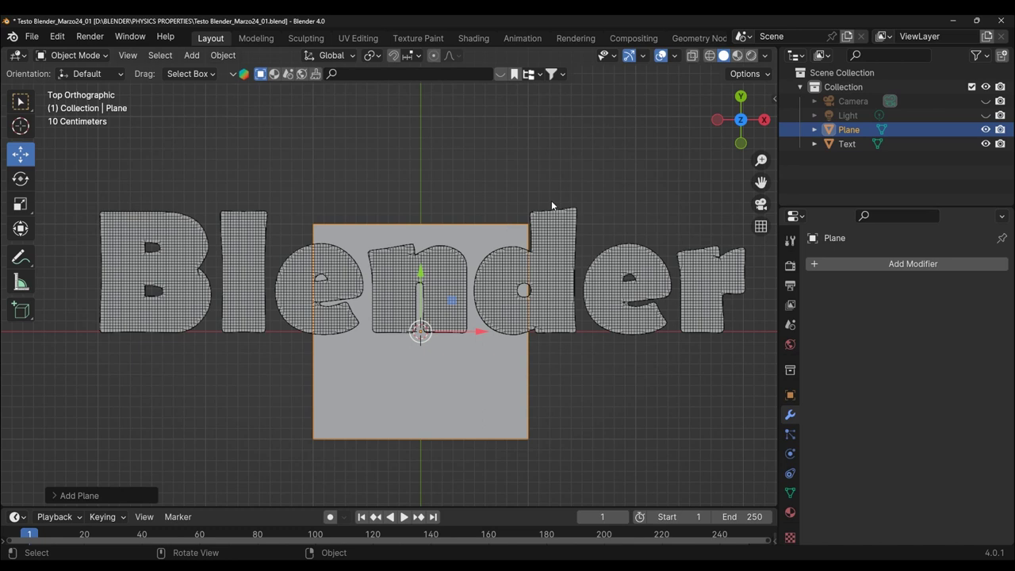
key("s")
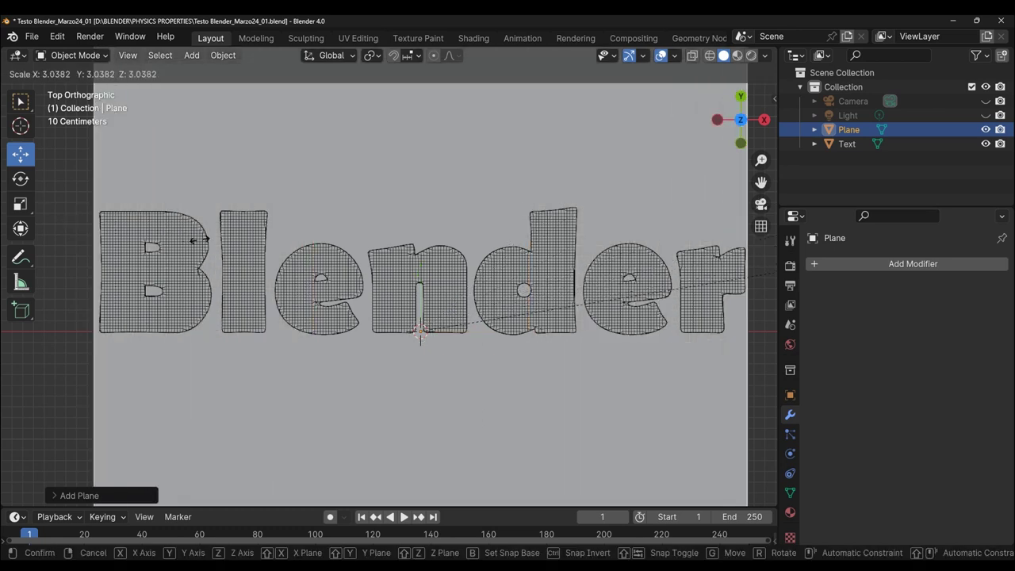
left_click(484, 298)
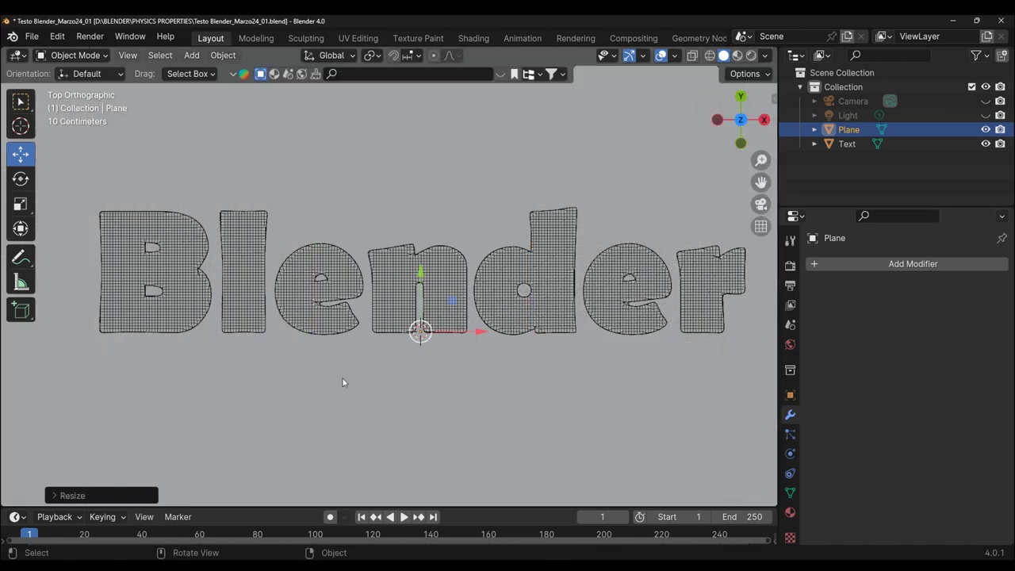
scroll(482, 351, "down", 1)
scroll(479, 351, "down", 3)
scroll(479, 352, "down", 2)
mouse_move(472, 368)
middle_mouse_down()
mouse_move(283, 283)
mouse_move(324, 275)
mouse_move(714, 355)
middle_mouse_up()
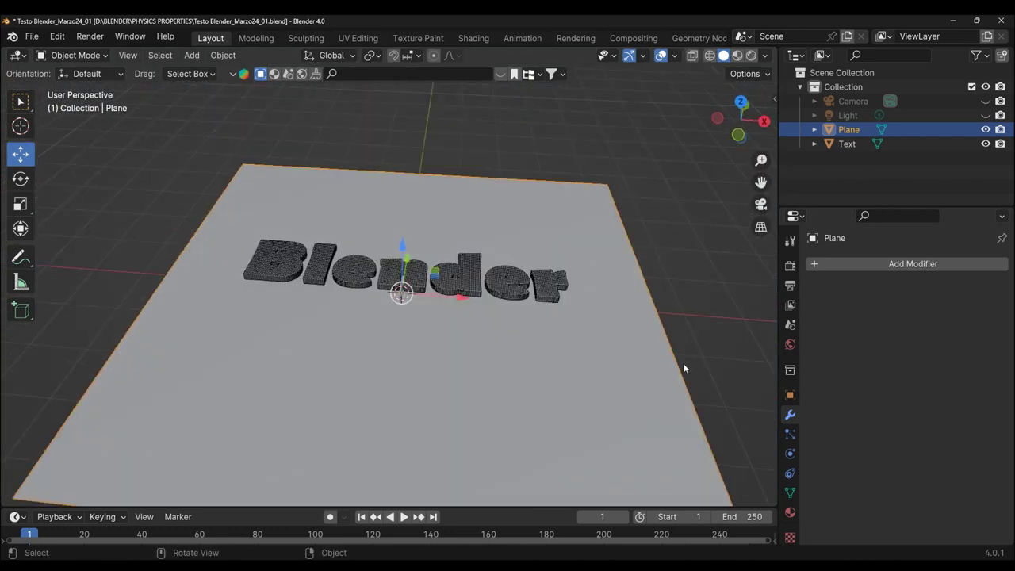
- Give the plane a Collision physics modifier, then reselect the Blender text object
left_click(815, 267)
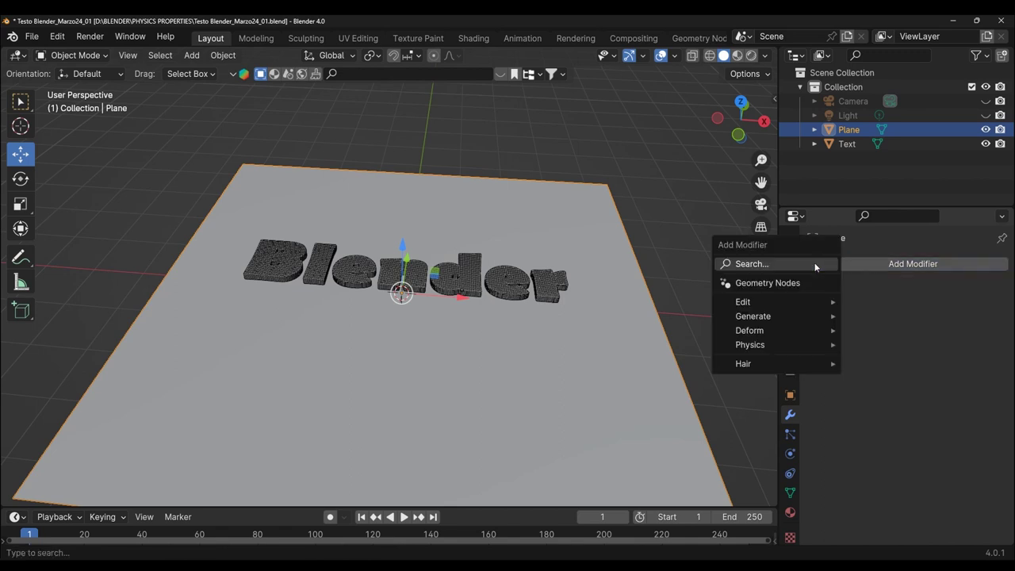
left_click(905, 358)
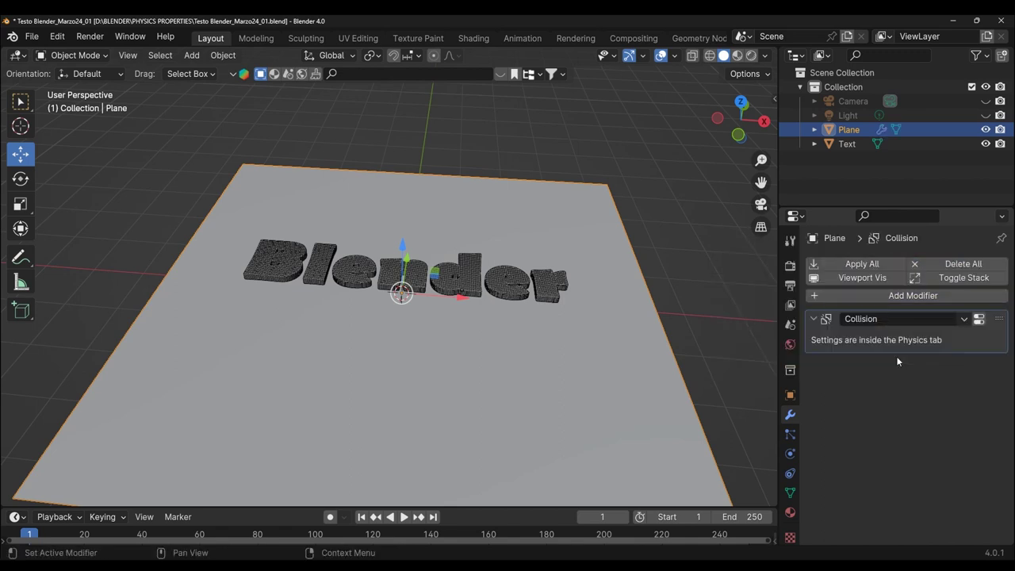
scroll(519, 432, "up", 1)
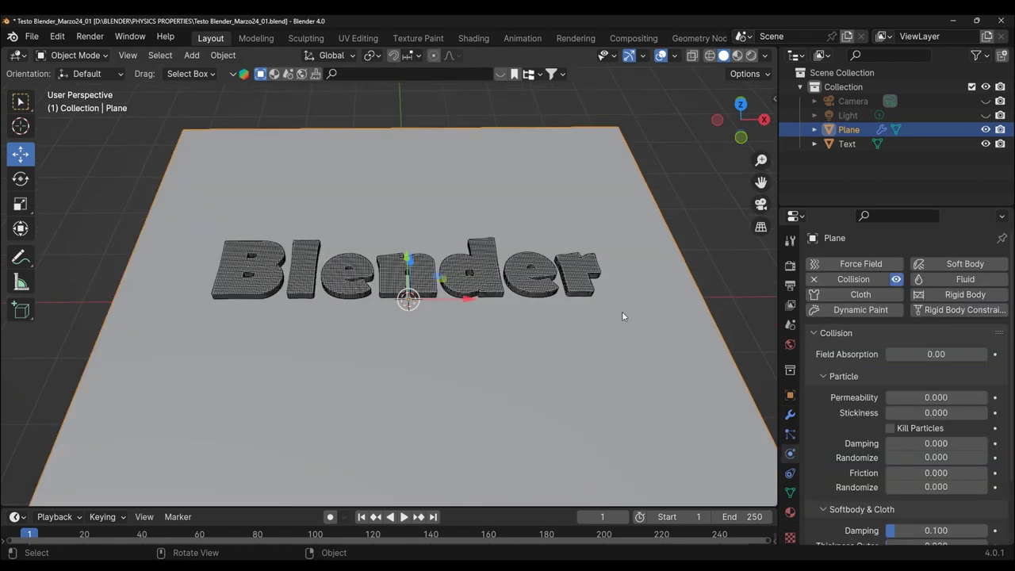
left_click(456, 277)
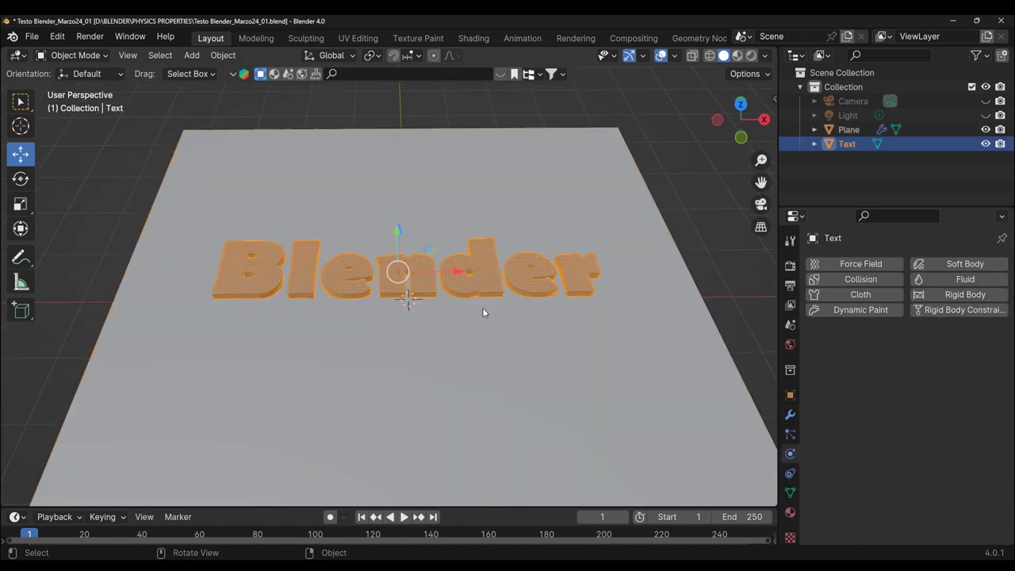
scroll(533, 450, "up", 1)
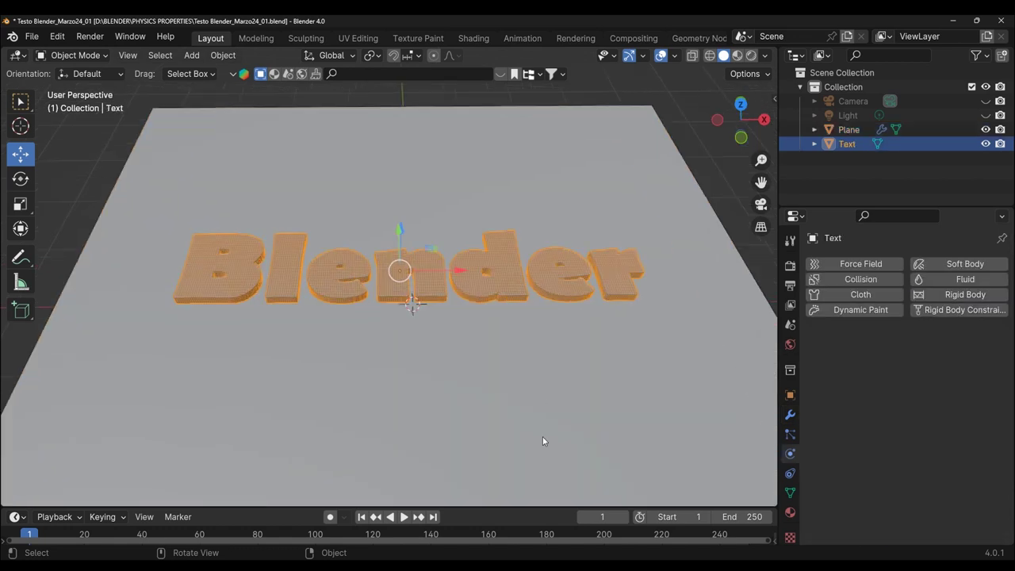
- Add Cloth physics to the text with 3 kg vertex mass and tension stiffness 20
left_click(867, 296)
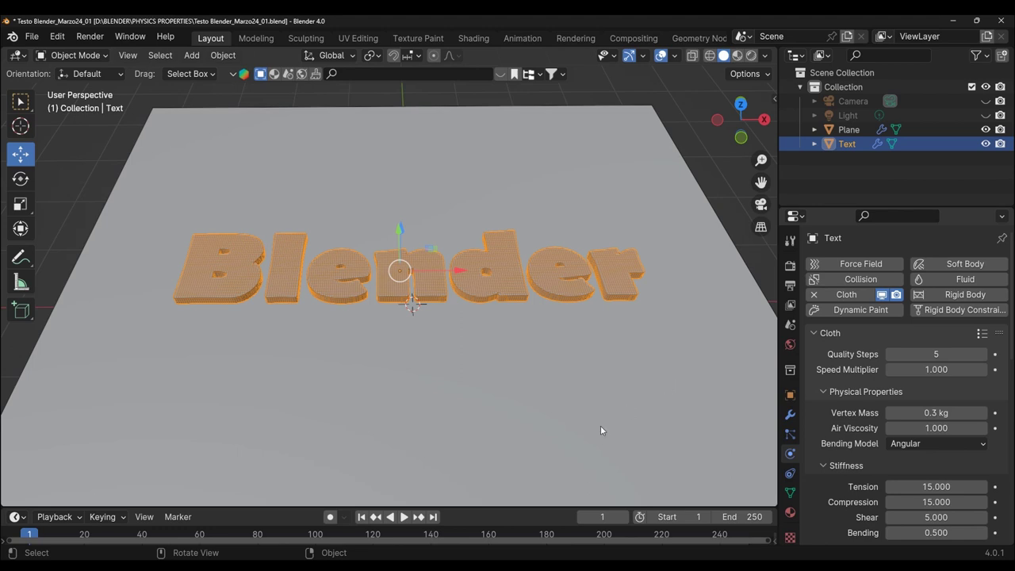
scroll(600, 427, "up", 1)
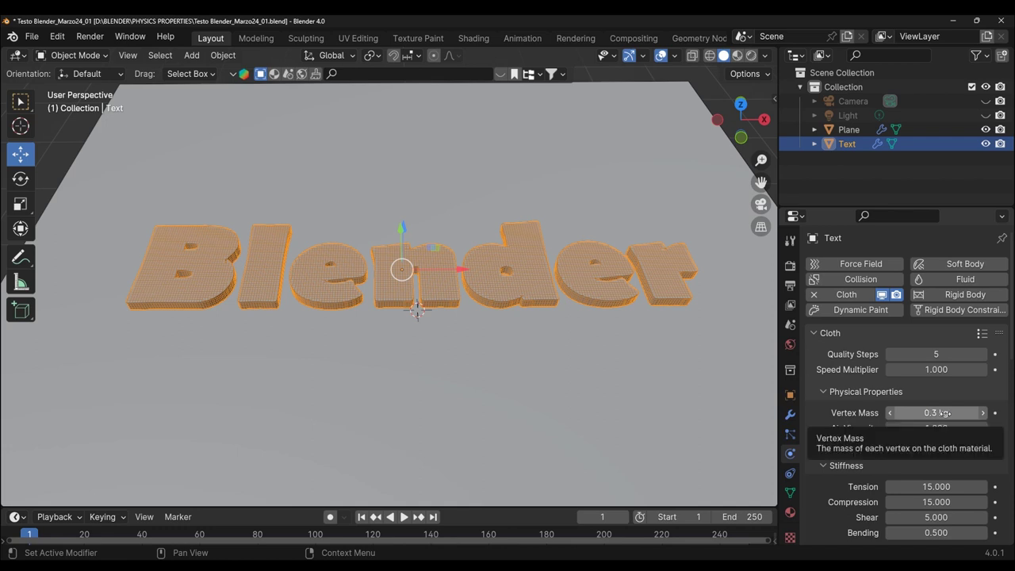
left_click(945, 413)
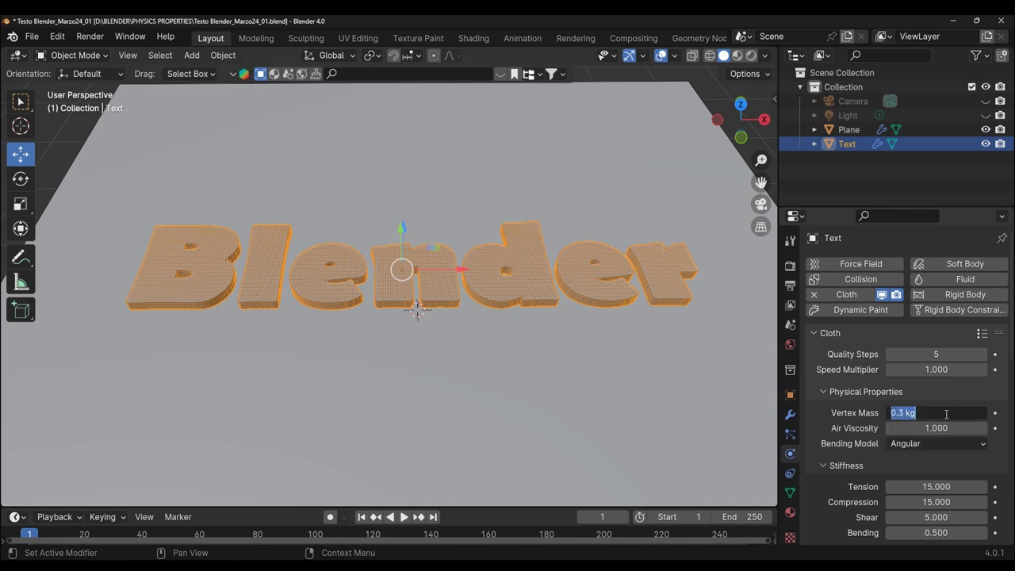
type("3")
key("Return")
scroll(874, 459, "down", 1)
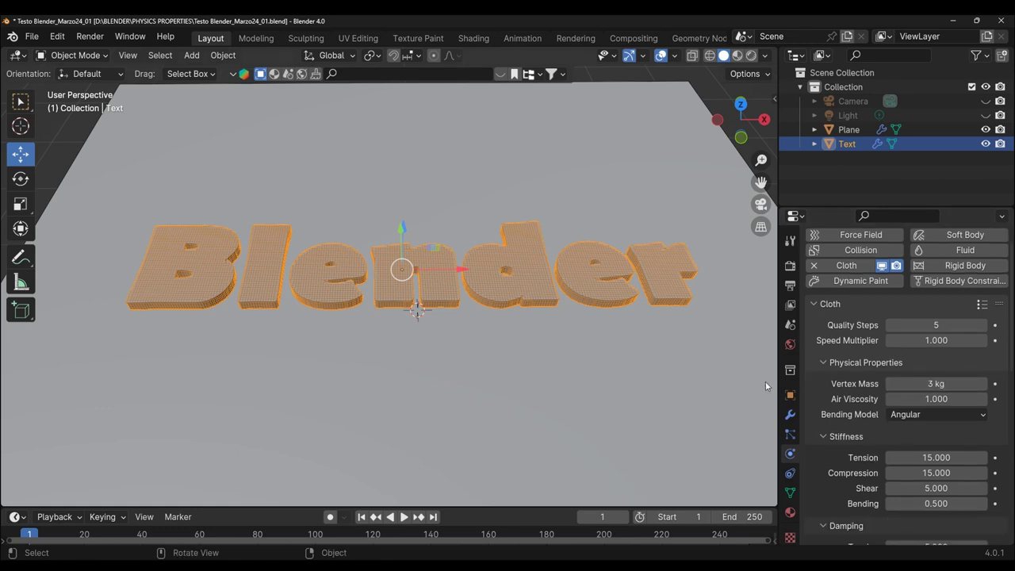
left_click(958, 458)
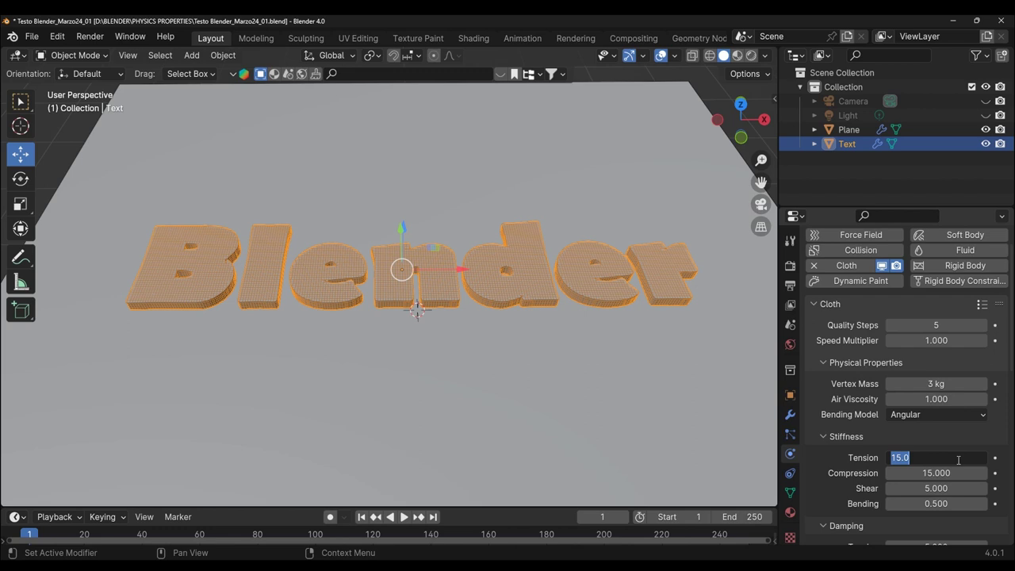
type("20")
- Set cloth Compression and Shear stiffness to 20 and Bending stiffness to 30
key("Return")
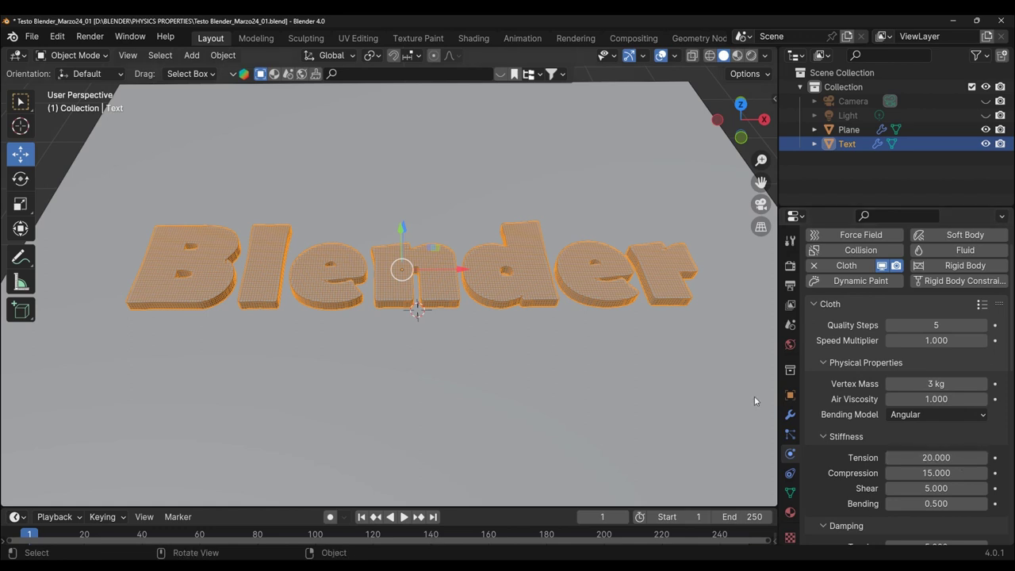
scroll(816, 452, "down", 1)
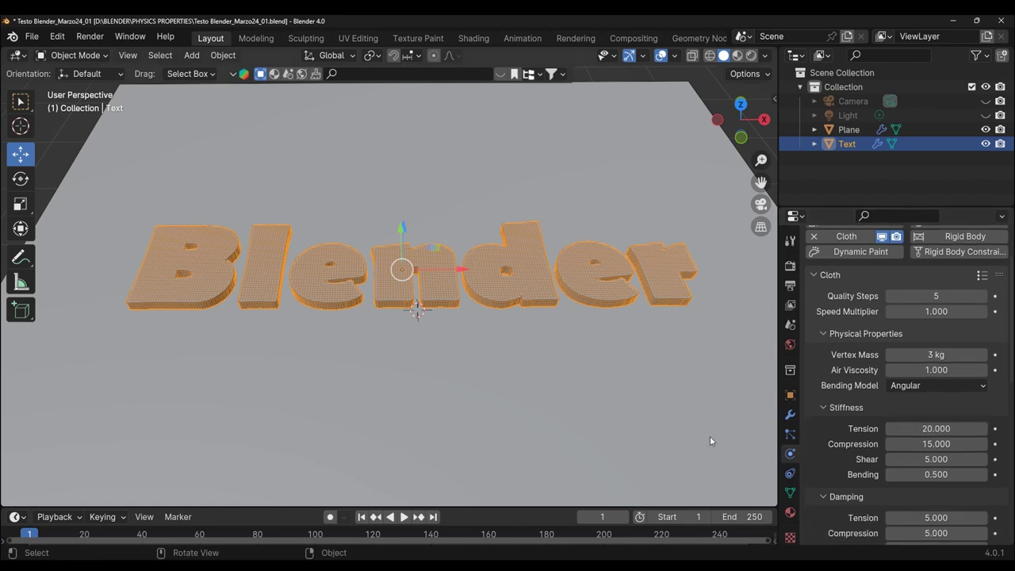
left_click(946, 446)
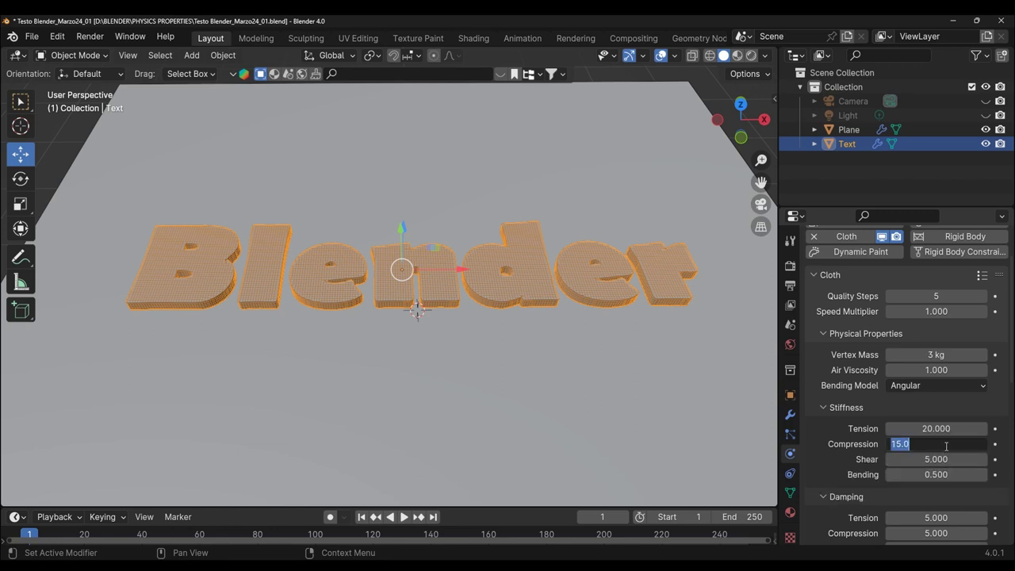
type("20")
key("Return")
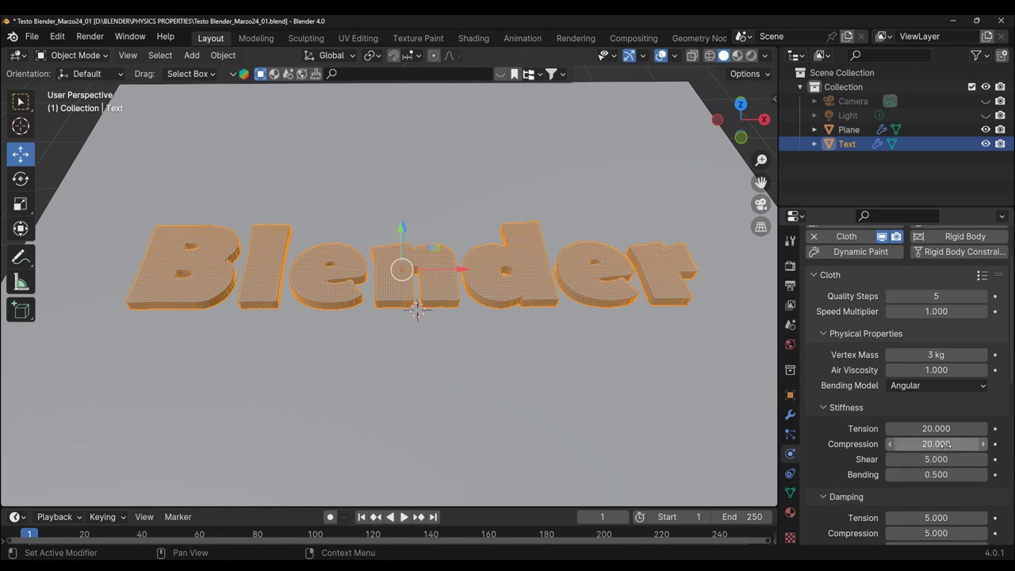
left_click(933, 460)
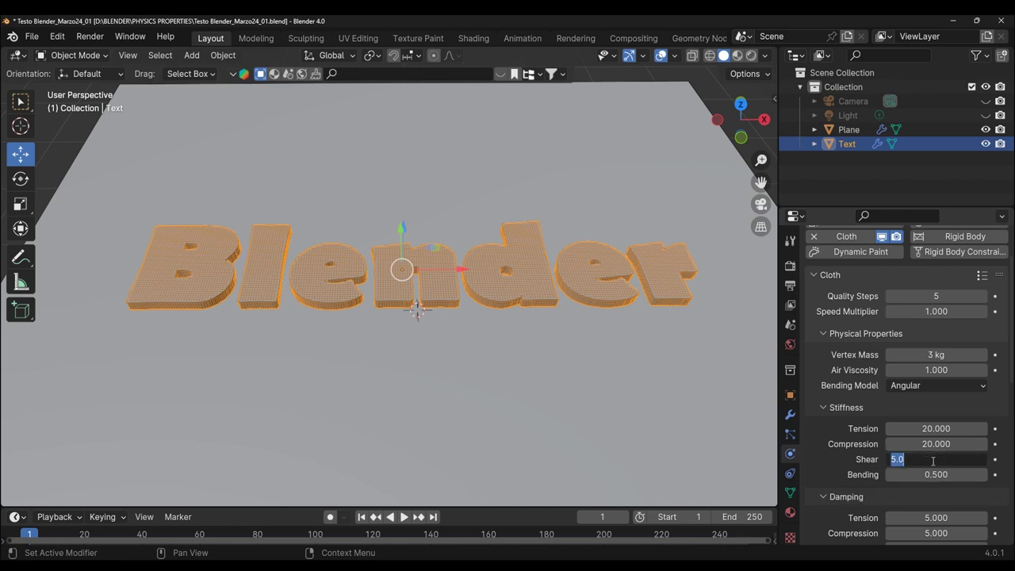
type("20")
key("Return")
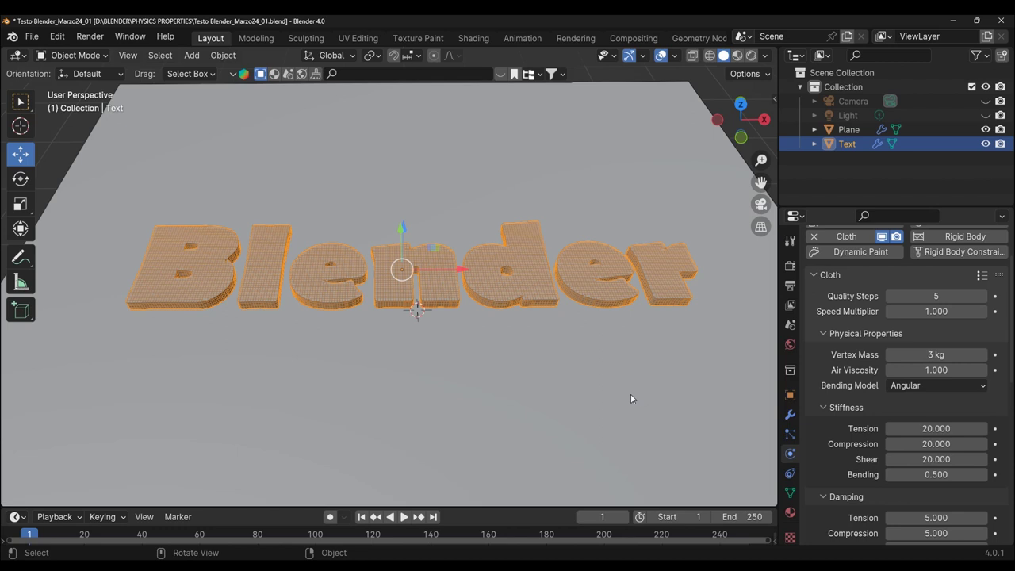
left_click(938, 474)
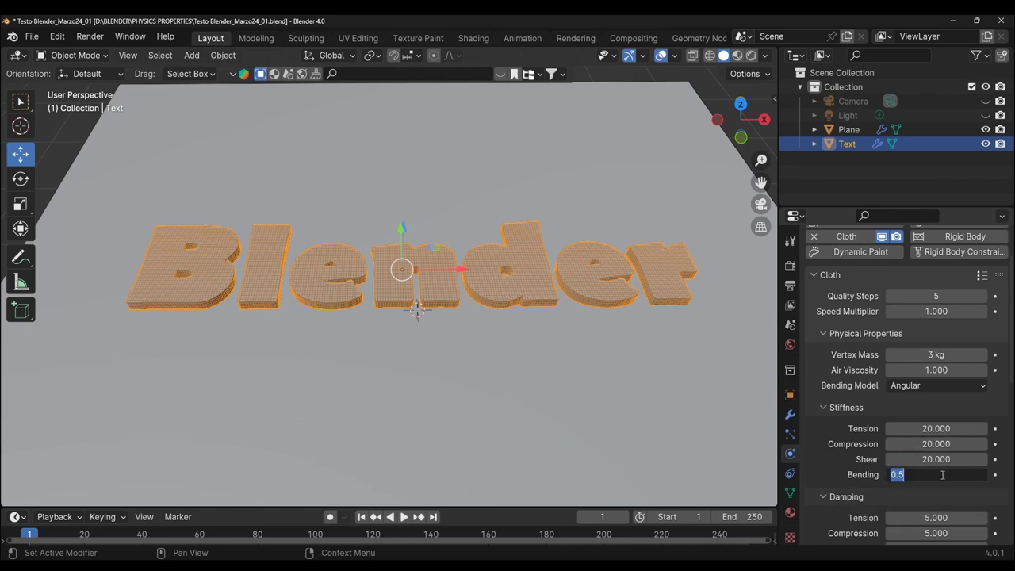
type("30")
key("Return")
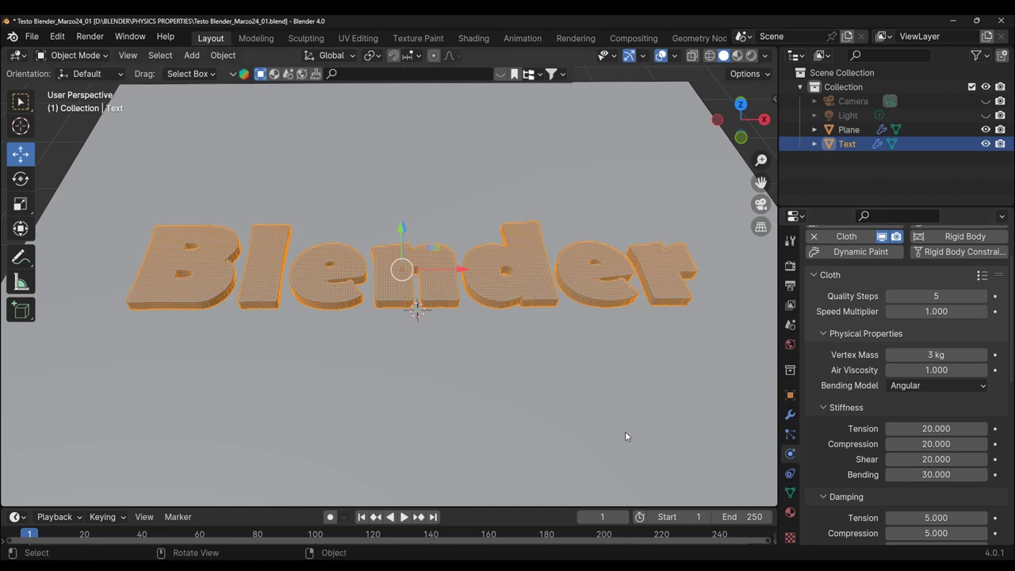
- Expand the cloth Cache, enlarge the timeline, and set the scene end frame to 80
scroll(900, 392, "down", 4)
scroll(899, 391, "down", 2)
scroll(899, 392, "down", 3)
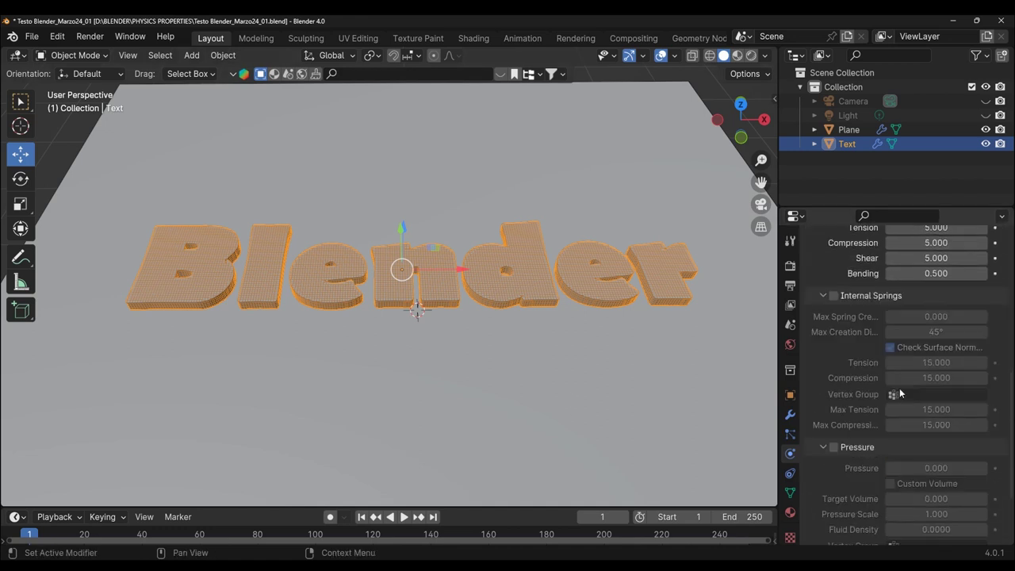
scroll(899, 392, "down", 3)
scroll(900, 388, "down", 1)
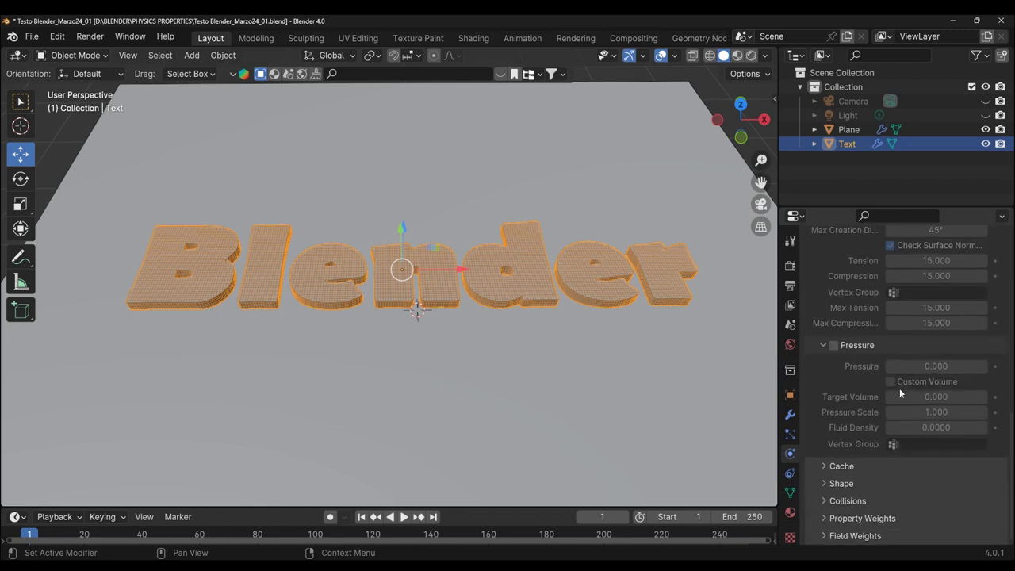
left_click(828, 471)
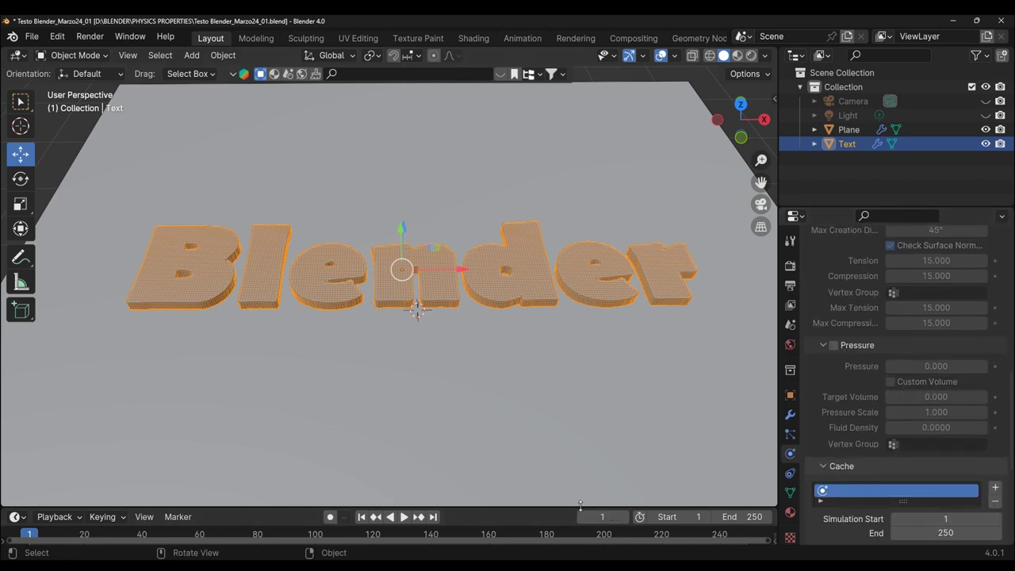
left_click_drag(580, 505, 601, 411)
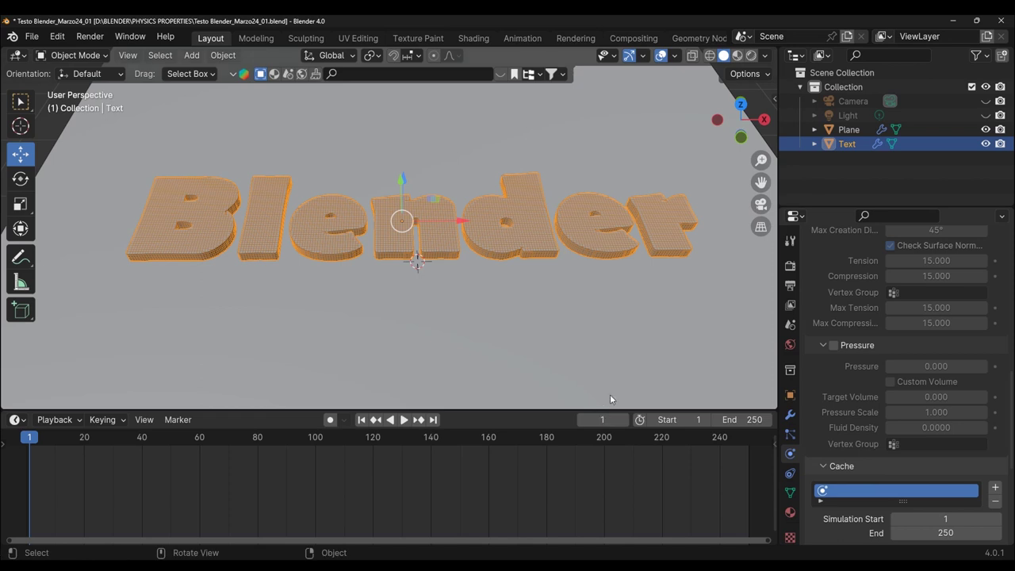
double_click(745, 420)
type("80")
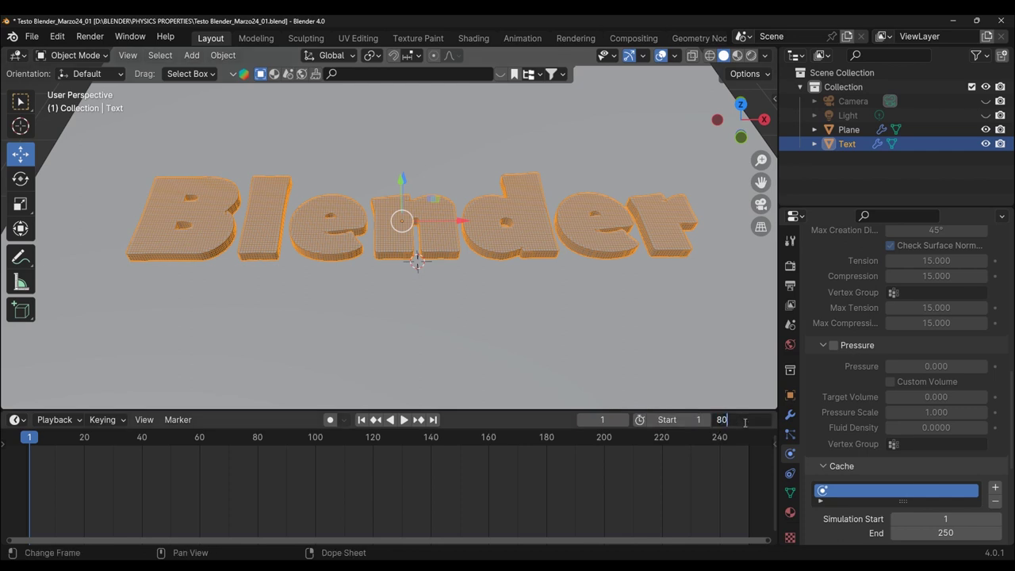
key("Return")
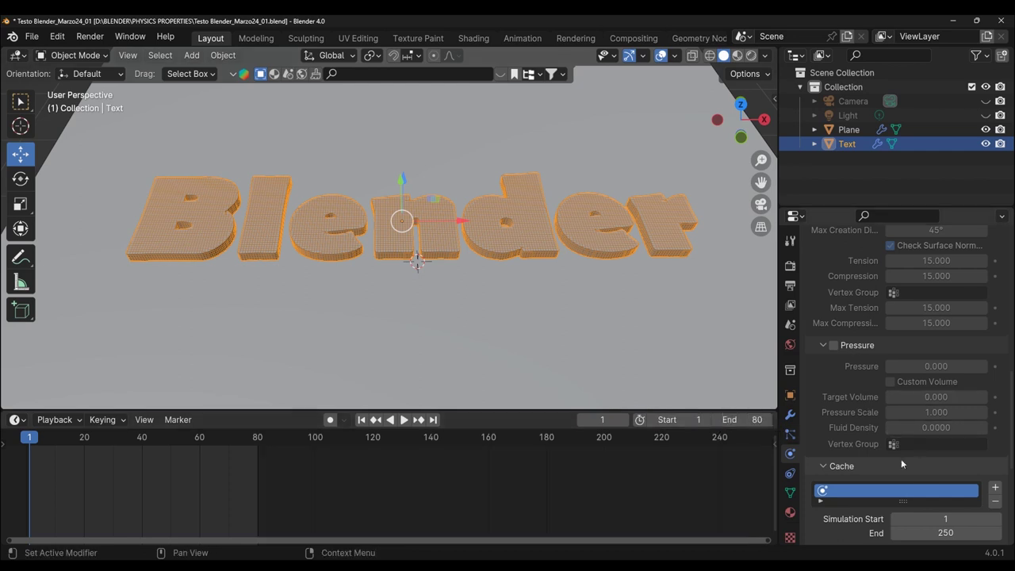
- Set the cloth cache Simulation End to frame 80
scroll(901, 459, "down", 3)
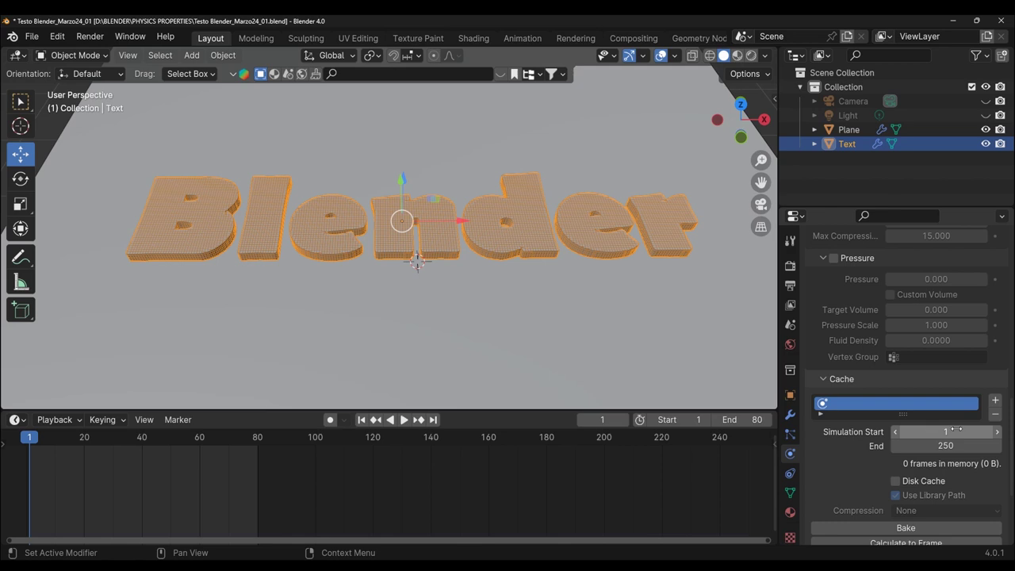
left_click(948, 447)
type("8")
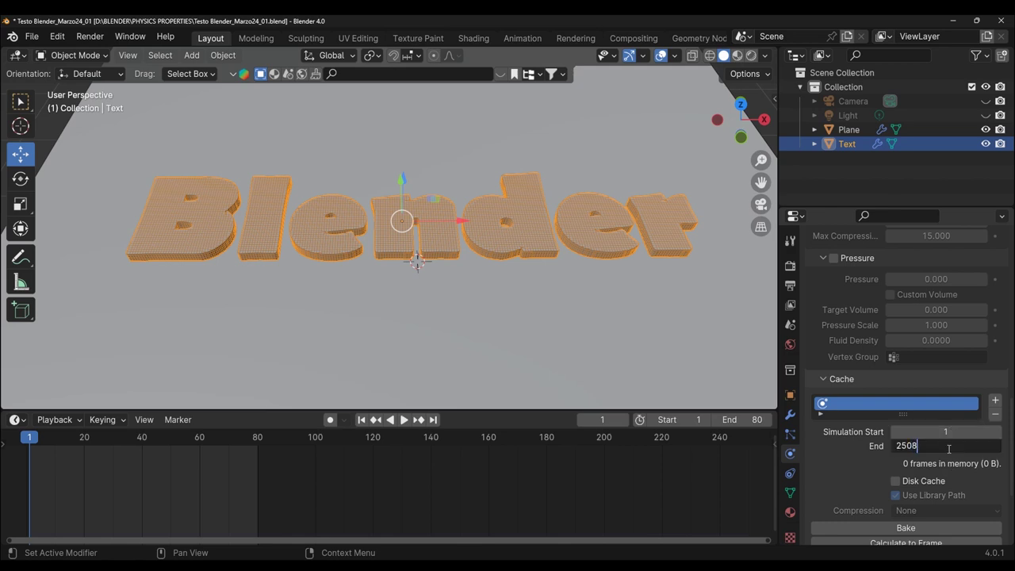
type("0")
key("BackSpace")
key("BackSpace")
key("BackSpace")
key("BackSpace")
key("BackSpace")
type("80")
key("Return")
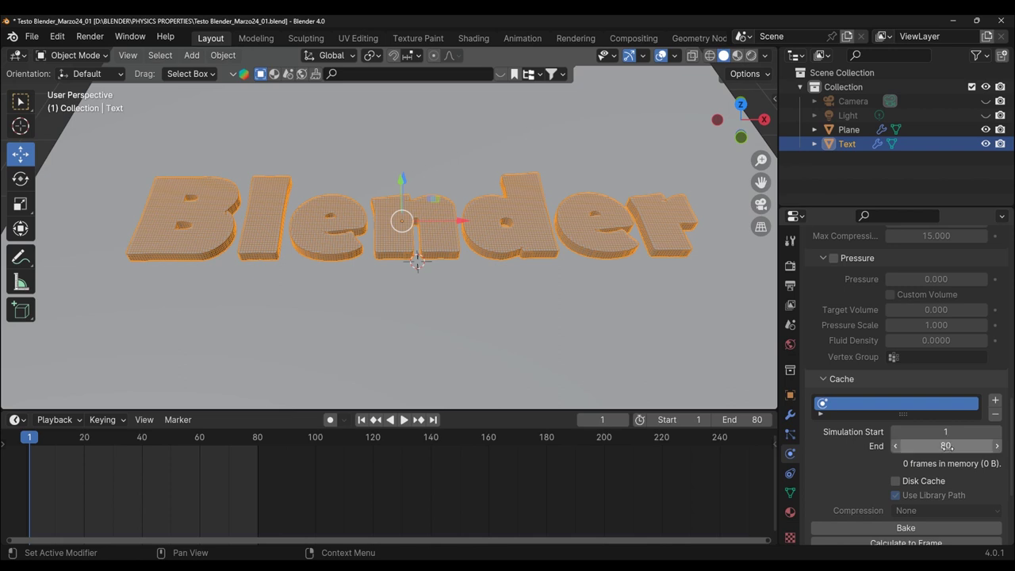
scroll(936, 452, "down", 1)
scroll(912, 468, "down", 3)
scroll(880, 480, "down", 1)
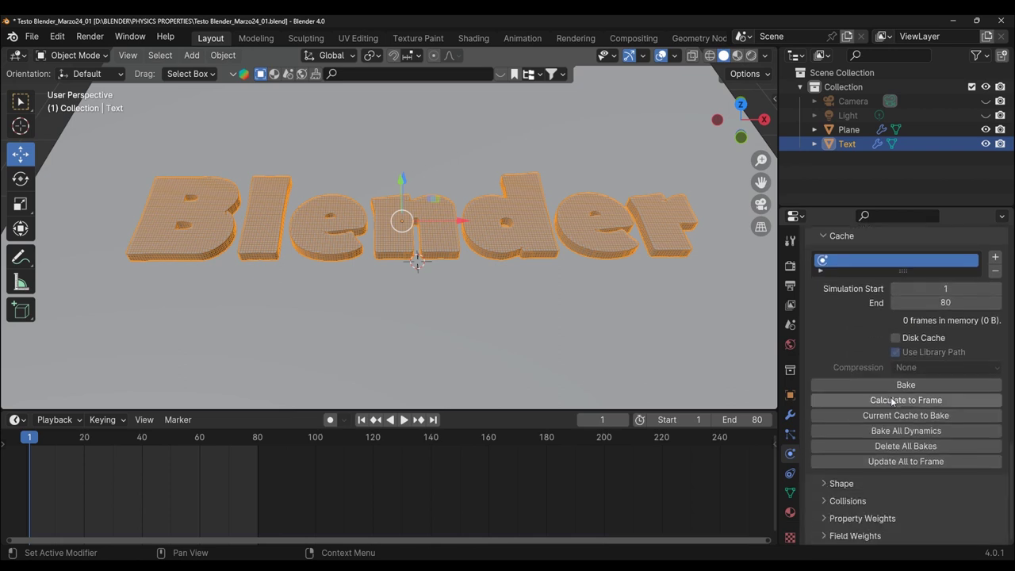
- Enable cloth Self Collisions with a self-collision distance of 0.0015 m
left_click(860, 501)
scroll(885, 483, "down", 3)
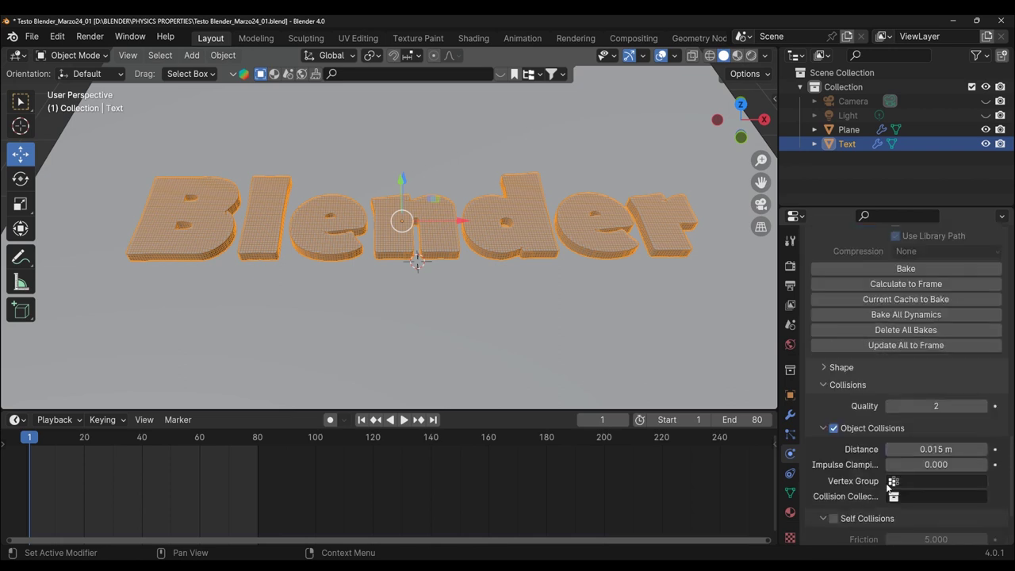
scroll(880, 484, "down", 2)
left_click(834, 431)
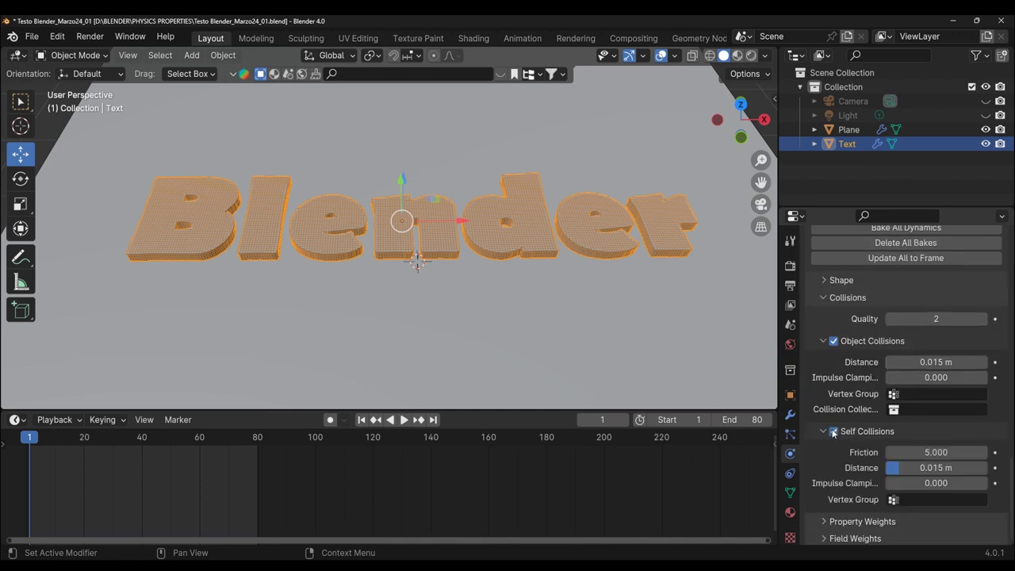
left_click(949, 469)
type("0.")
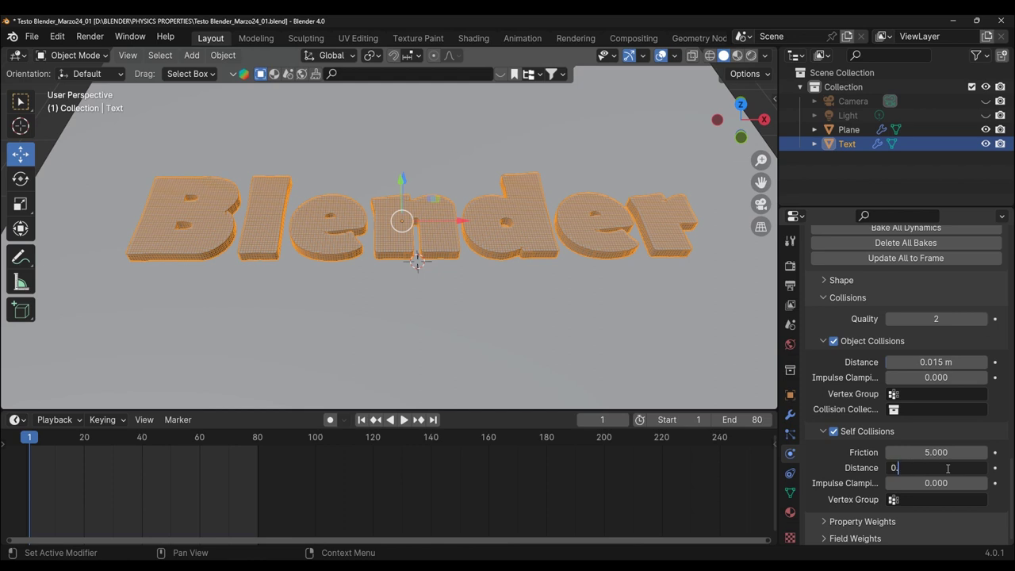
type("0015")
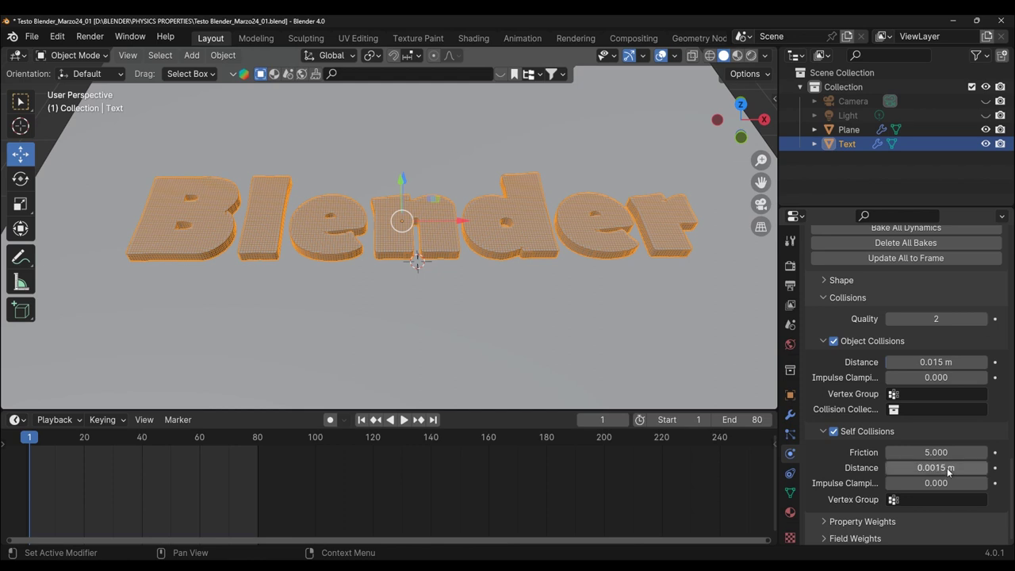
key("Return")
mouse_move(583, 341)
middle_mouse_down()
mouse_move(598, 263)
mouse_move(757, 273)
middle_mouse_up()
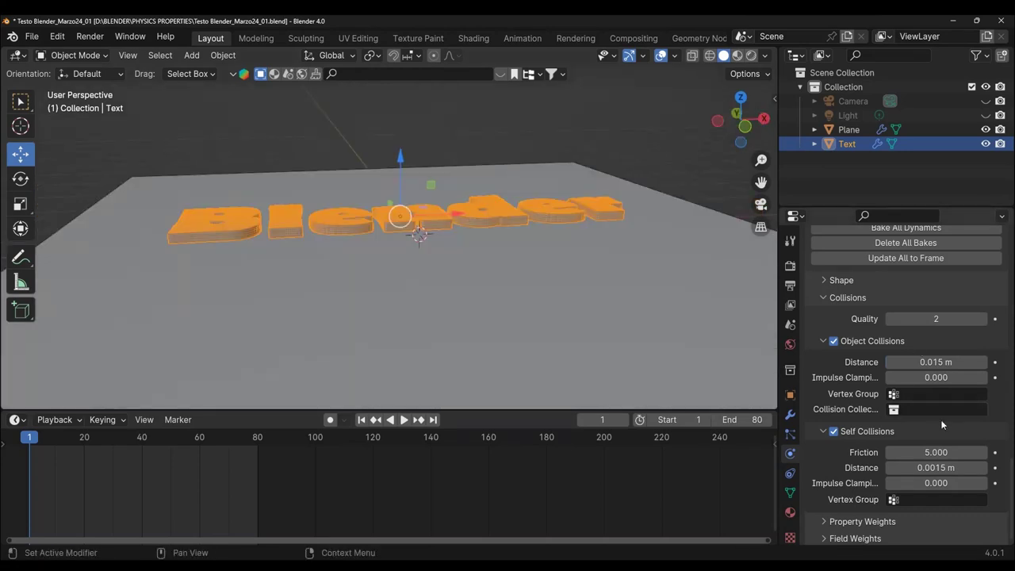
scroll(930, 431, "up", 1)
- Bake the text's cloth simulation for all 80 frames from the Cache panel
scroll(930, 430, "up", 3)
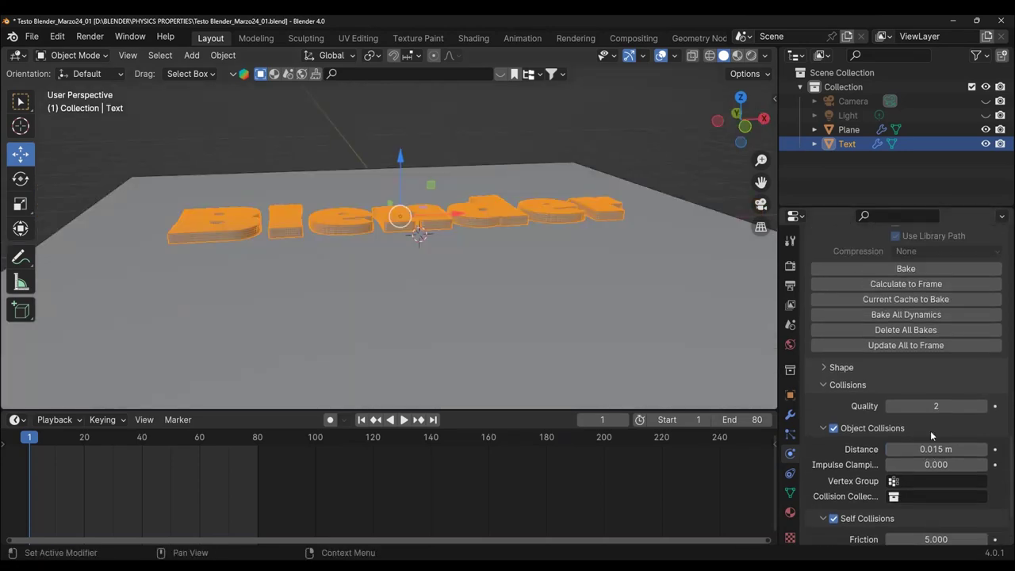
scroll(930, 431, "up", 1)
scroll(930, 431, "up", 1)
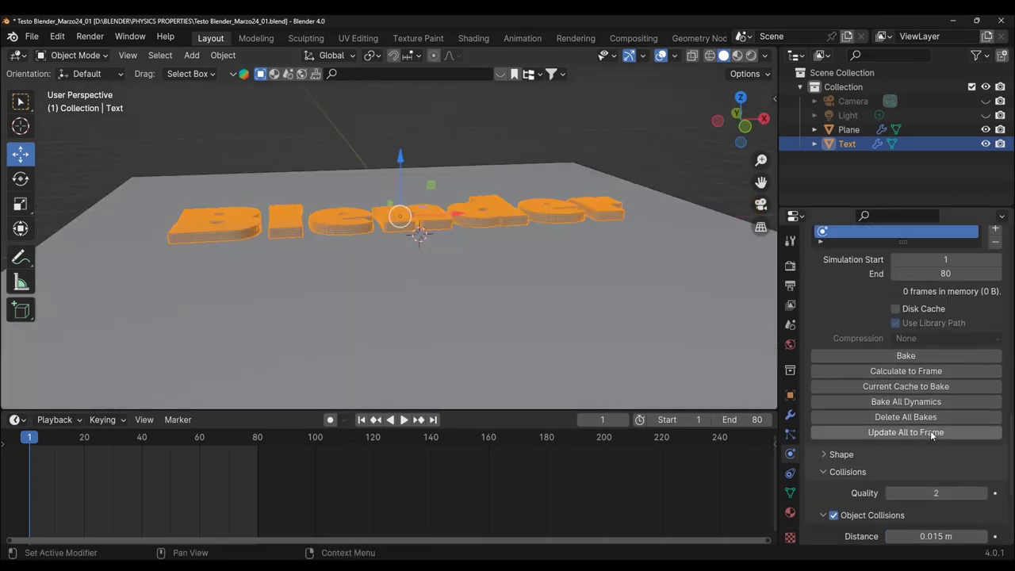
scroll(930, 430, "up", 1)
scroll(930, 431, "up", 1)
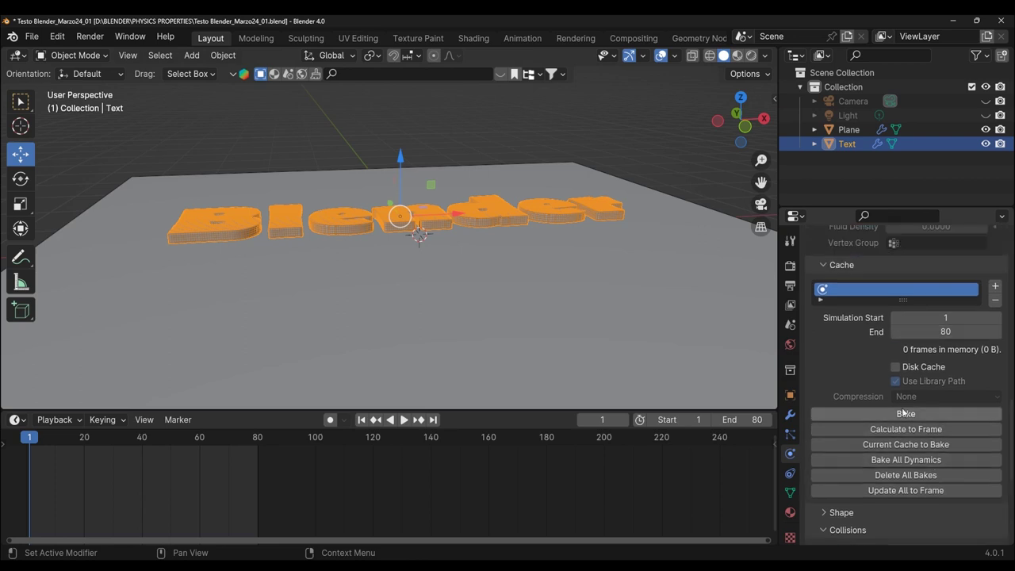
left_click(903, 413)
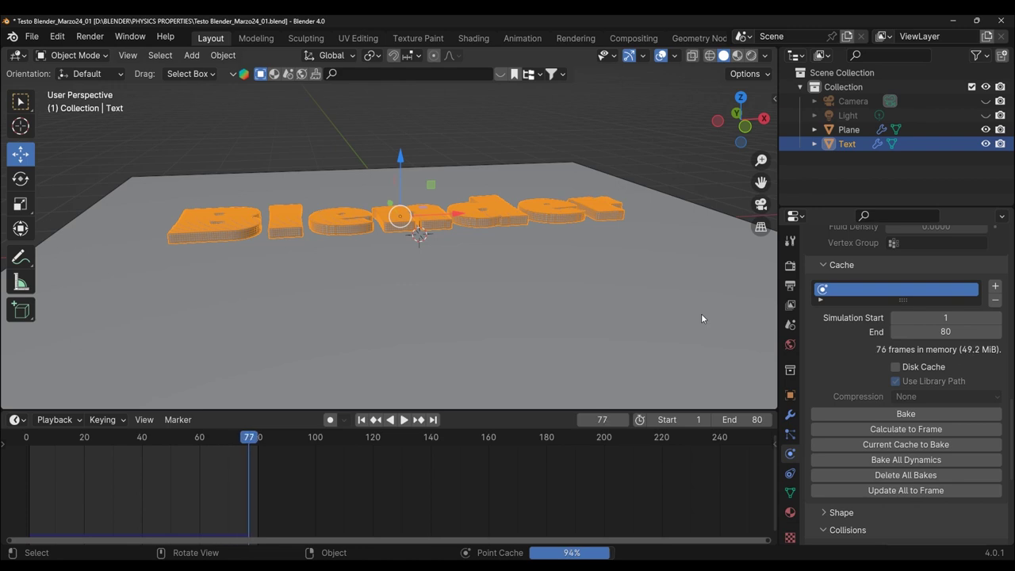
middle_click_drag(688, 356, 514, 345)
scroll(511, 342, "up", 3)
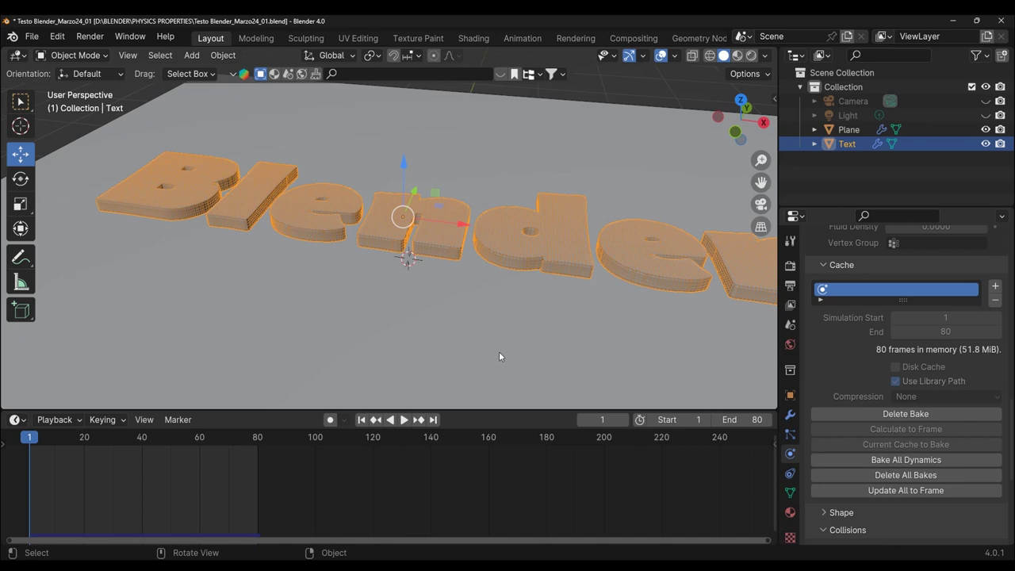
- Play and pause the baked cloth animation while orbiting, then rewind to frame 1
left_click(404, 420)
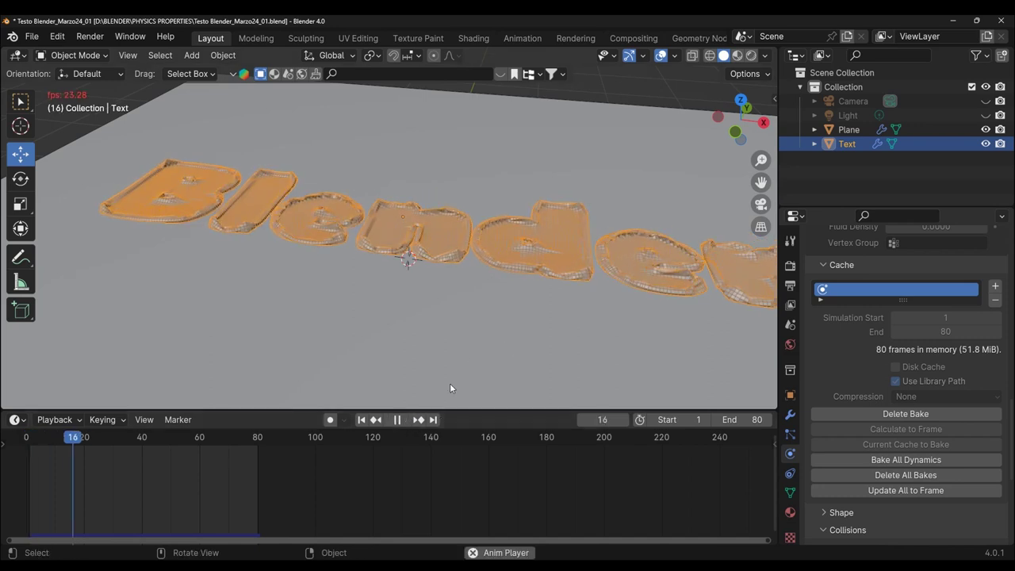
mouse_move(536, 311)
middle_mouse_down()
mouse_move(463, 268)
mouse_move(453, 363)
mouse_move(557, 352)
mouse_move(436, 375)
middle_mouse_up()
left_click(396, 420)
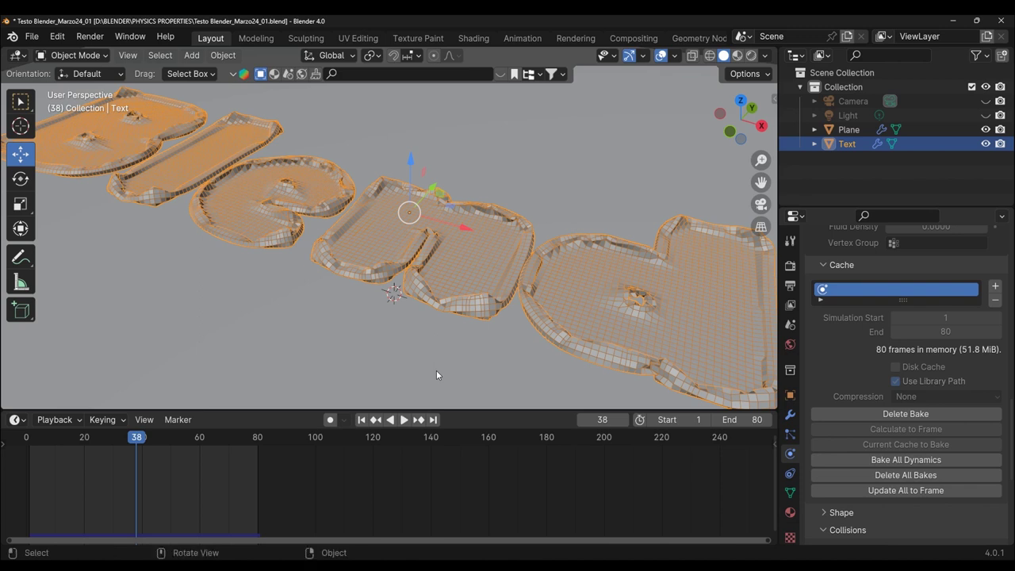
scroll(436, 375, "down", 2)
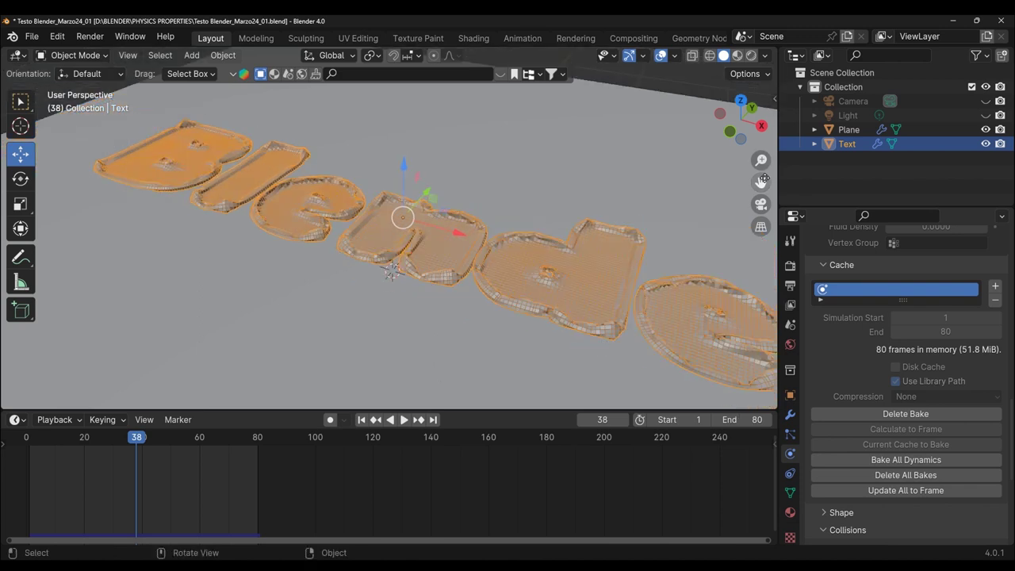
left_click_drag(761, 182, 697, 142)
left_click(362, 420)
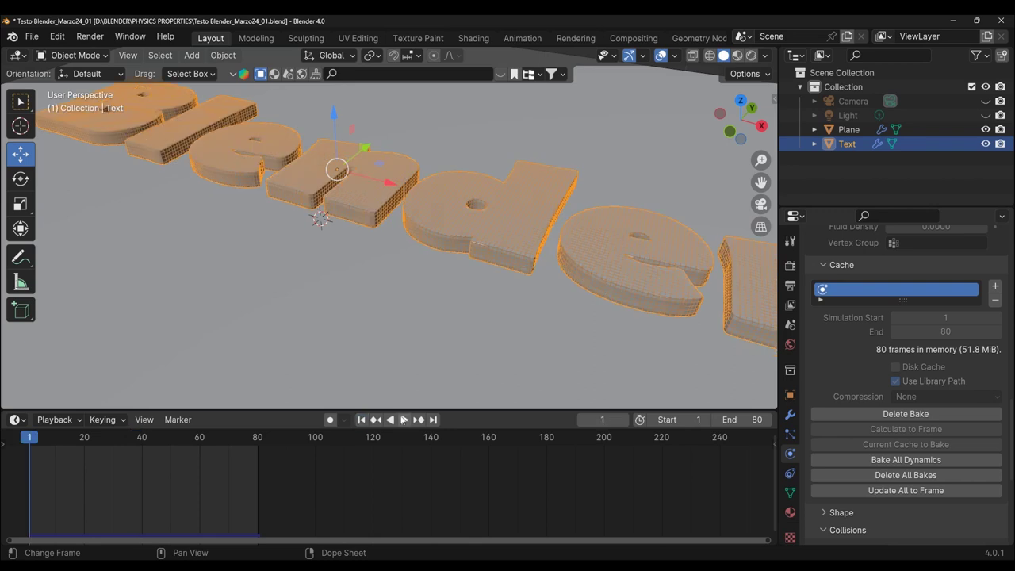
- Replay the simulation, then scrub to frame 60 and view the settled text edge-on
left_click(403, 420)
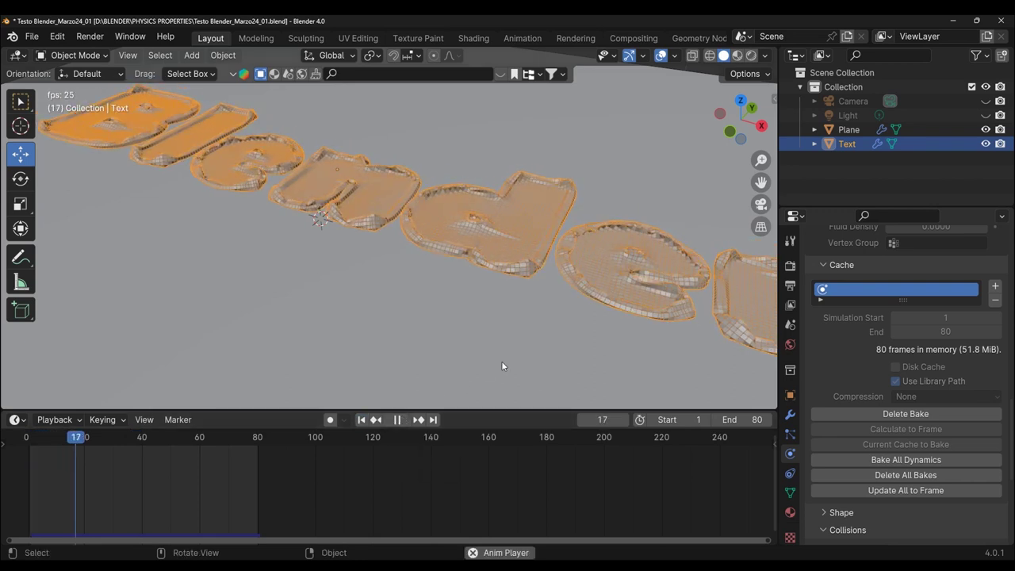
mouse_move(562, 349)
middle_mouse_down()
mouse_move(504, 319)
mouse_move(486, 325)
mouse_move(624, 337)
middle_mouse_up()
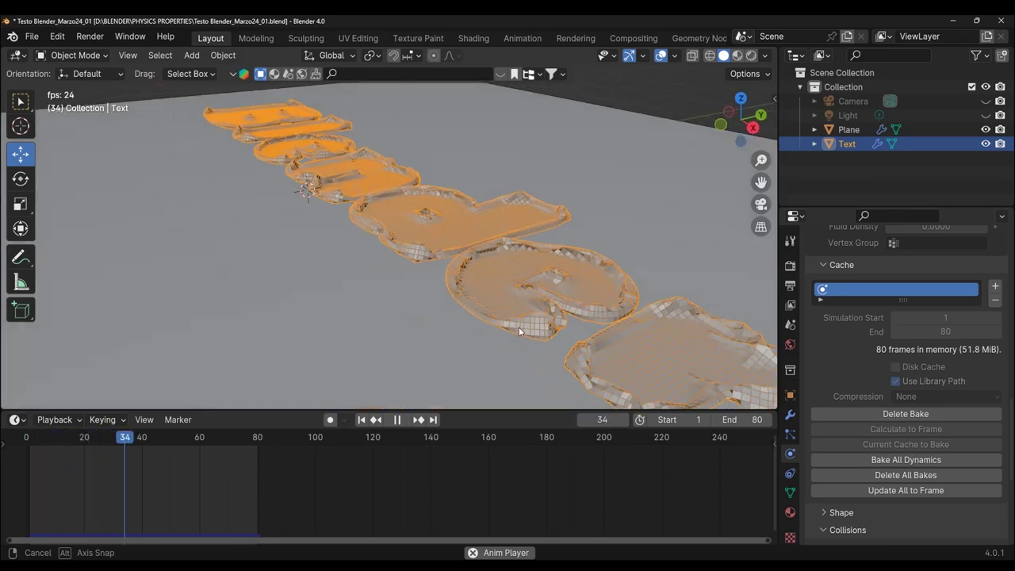
key("Escape")
left_click(402, 420)
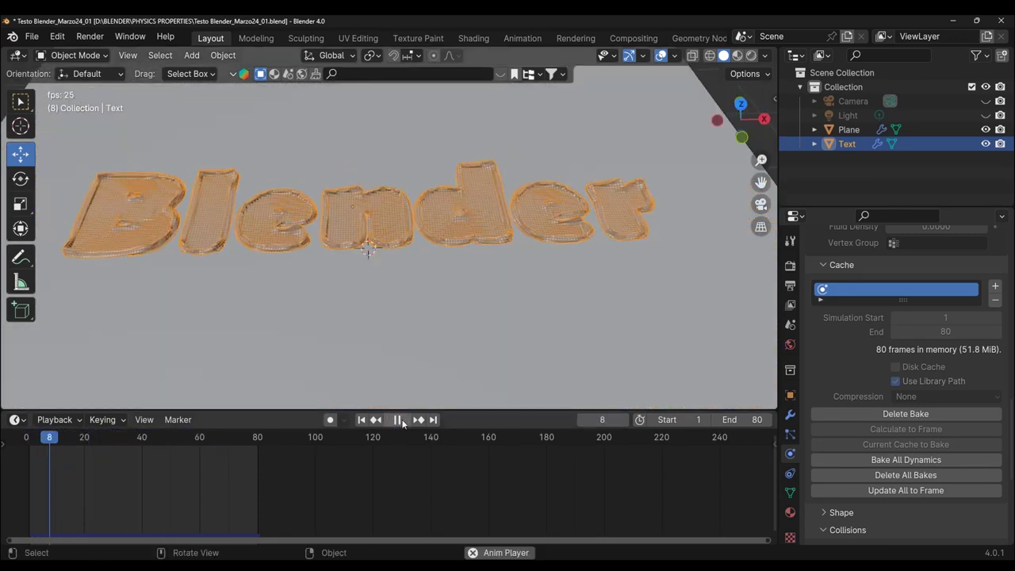
left_click(397, 422)
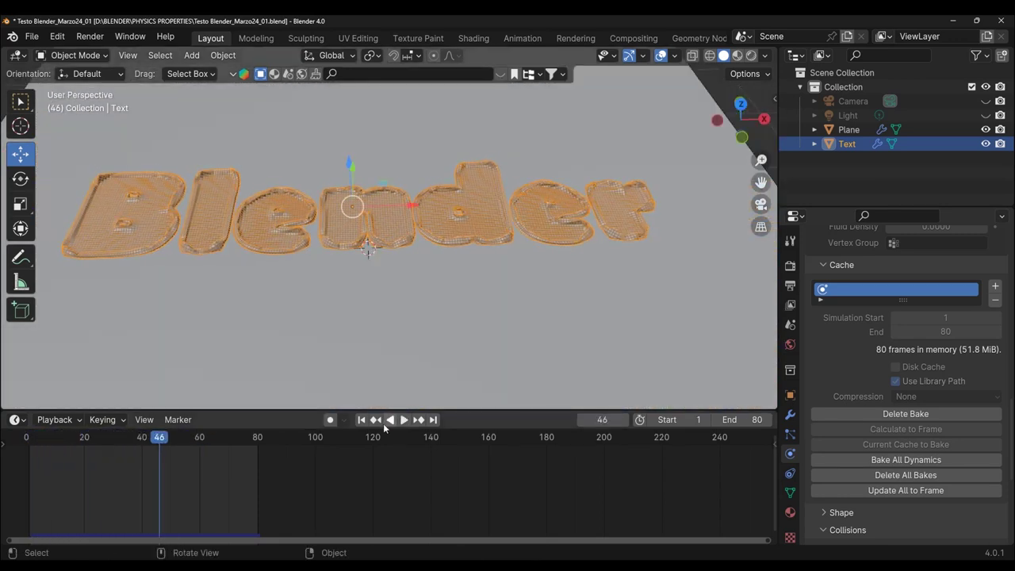
left_click_drag(170, 442, 199, 443)
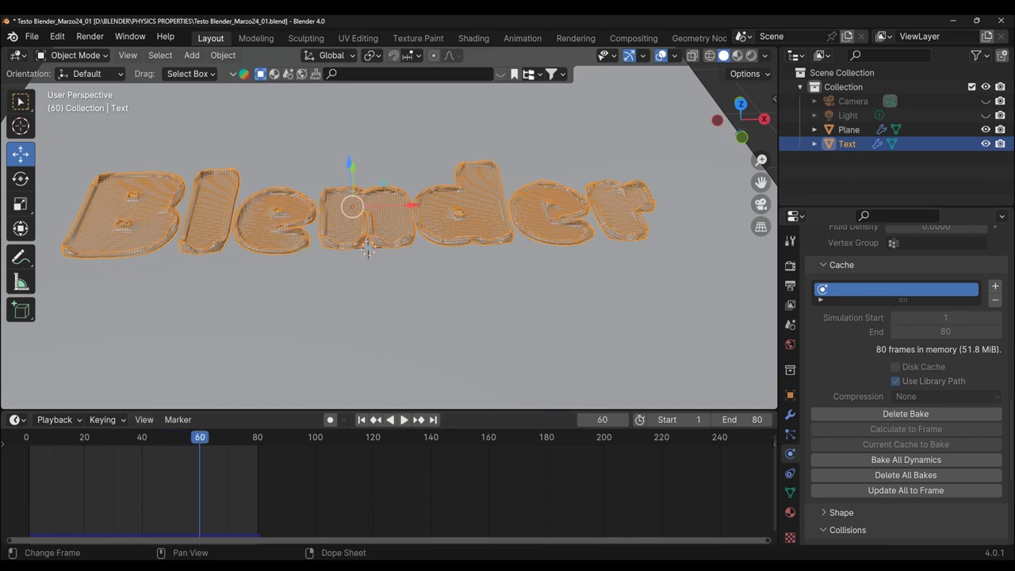
mouse_move(644, 187)
middle_mouse_down()
mouse_move(534, 197)
mouse_move(534, 170)
mouse_move(527, 201)
mouse_move(508, 188)
mouse_move(243, 280)
mouse_move(157, 282)
mouse_move(221, 301)
mouse_move(206, 296)
middle_mouse_up()
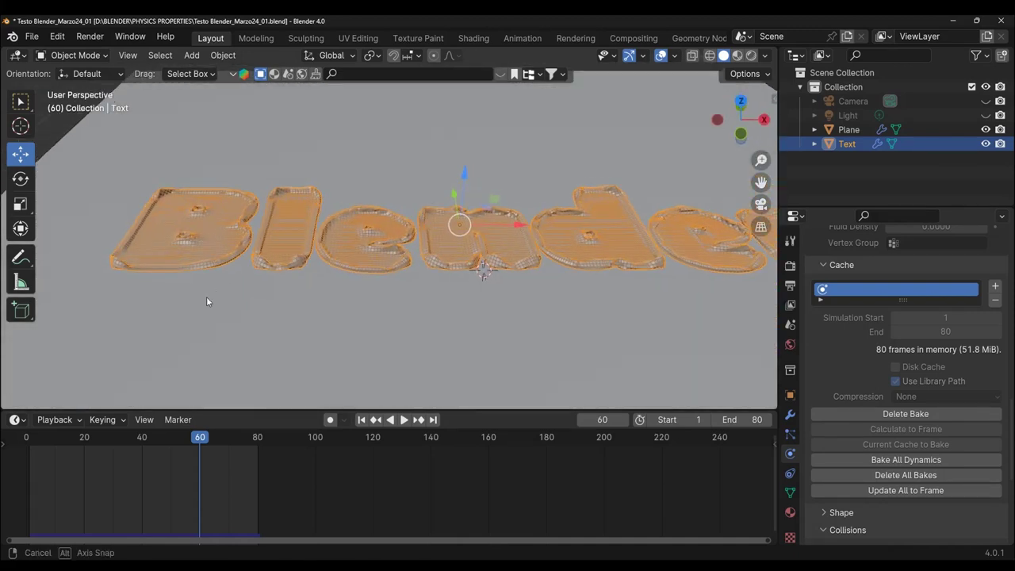
left_click_drag(761, 182, 432, 298)
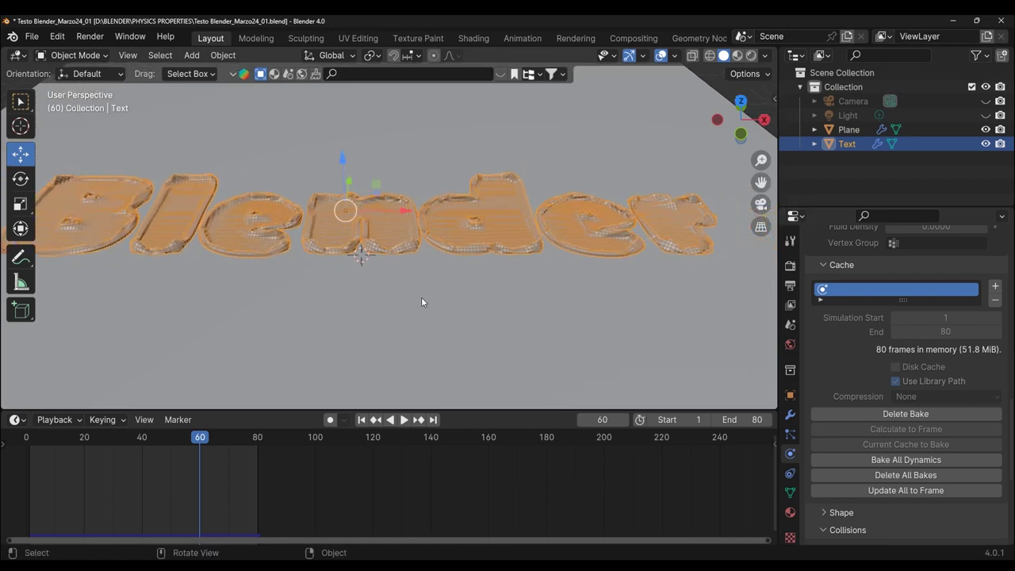
- Apply the Cloth modifier so the text keeps its deformed shape permanently
left_click(790, 414)
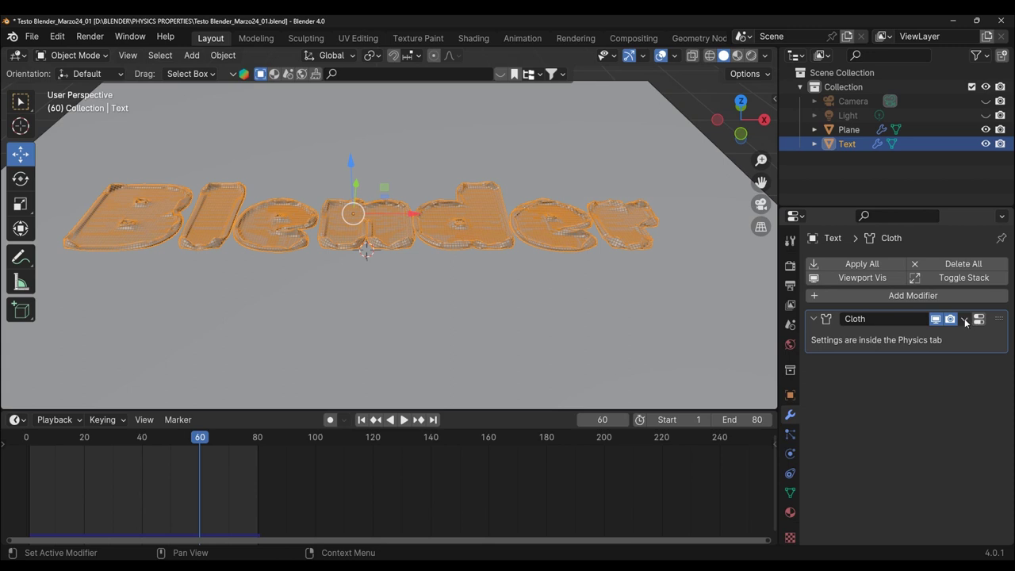
left_click(966, 319)
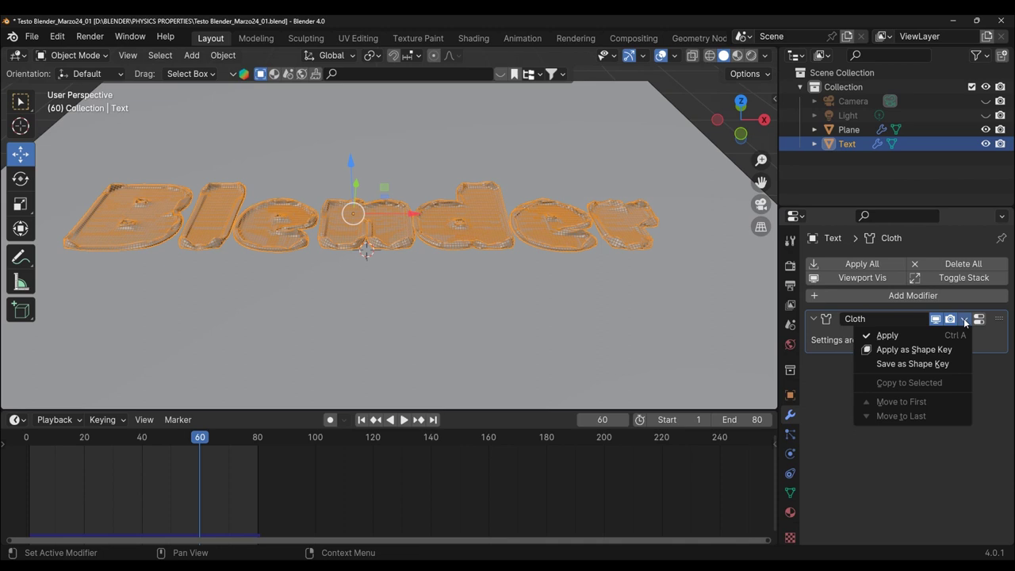
left_click(885, 335)
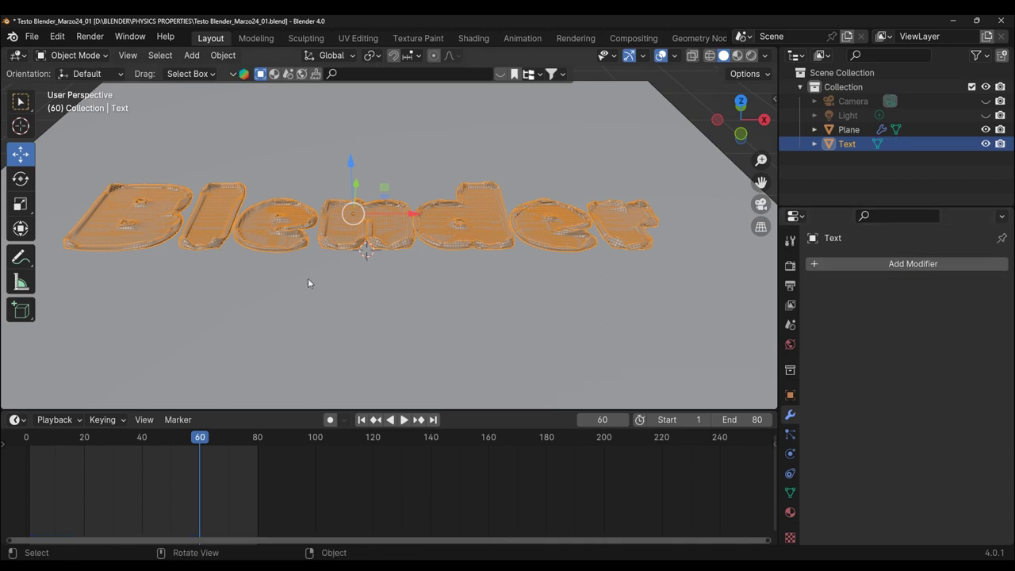
mouse_move(307, 283)
middle_mouse_down()
mouse_move(409, 235)
mouse_move(309, 299)
middle_mouse_up()
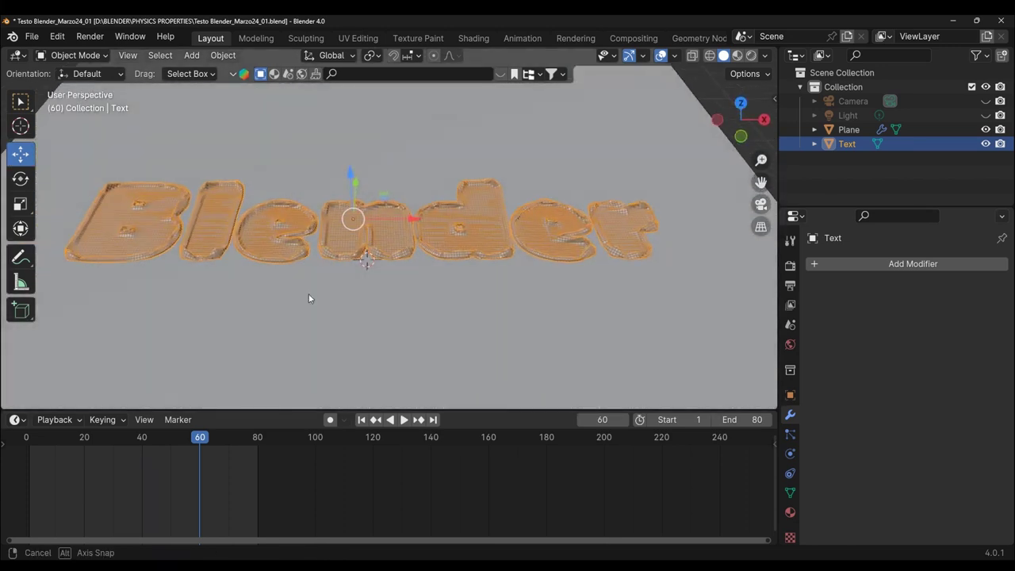
- Save the file and return the timeline to frame 1
left_click(32, 36)
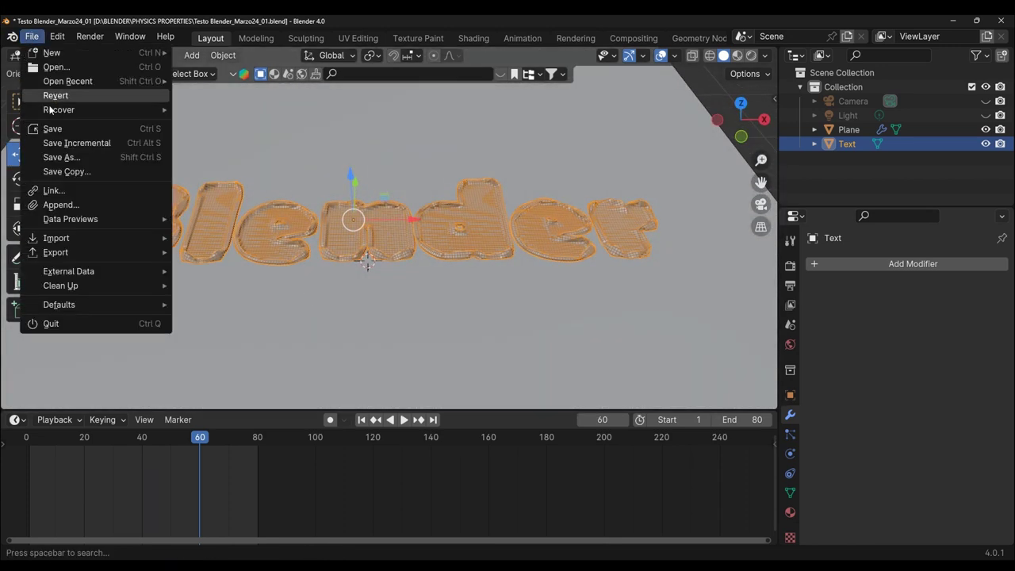
left_click(52, 129)
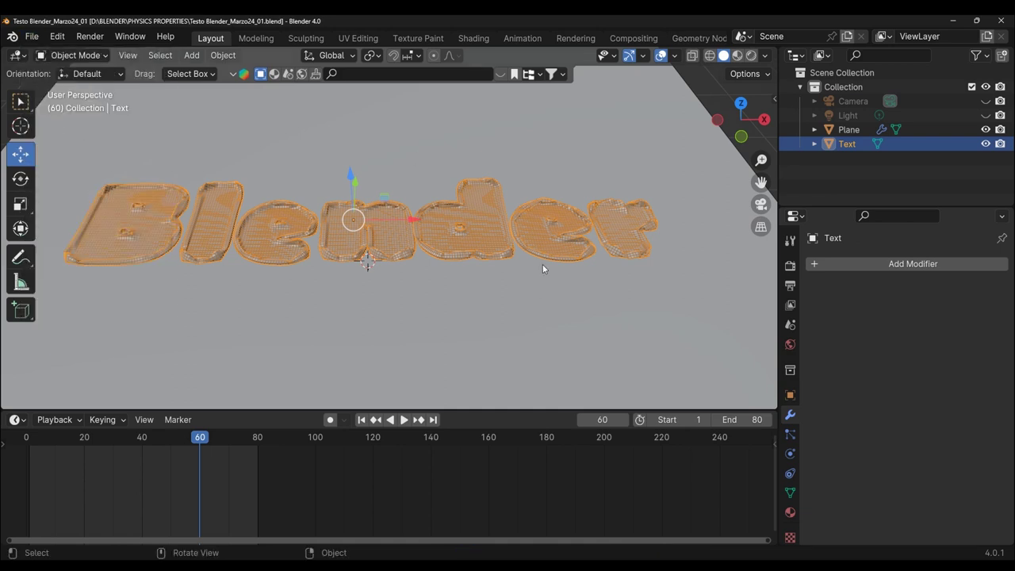
left_click(361, 419)
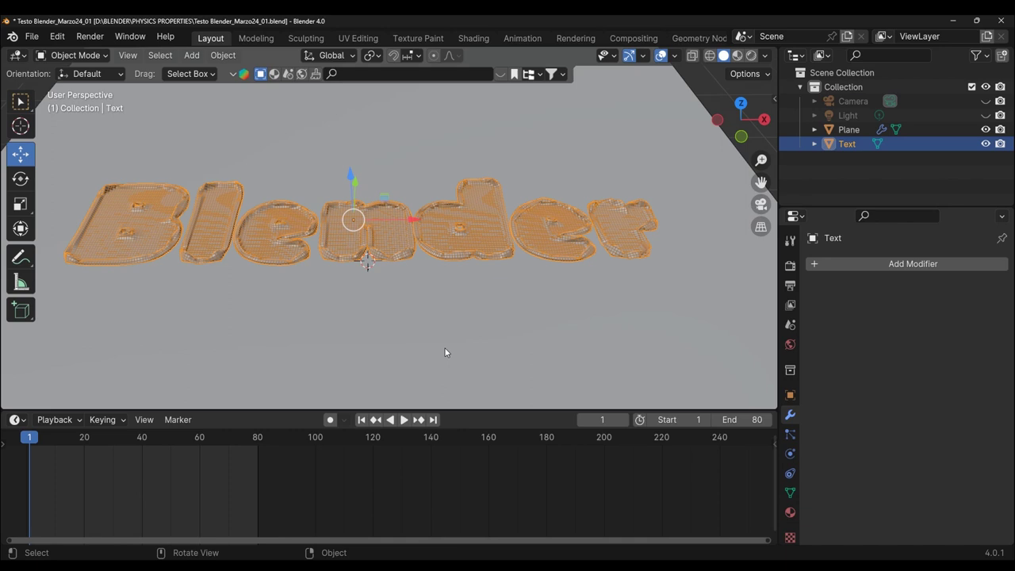
left_click(790, 454)
- Add a new cloth simulation to the text with Quality Steps 8
left_click(853, 299)
middle_click_drag(555, 355, 560, 354)
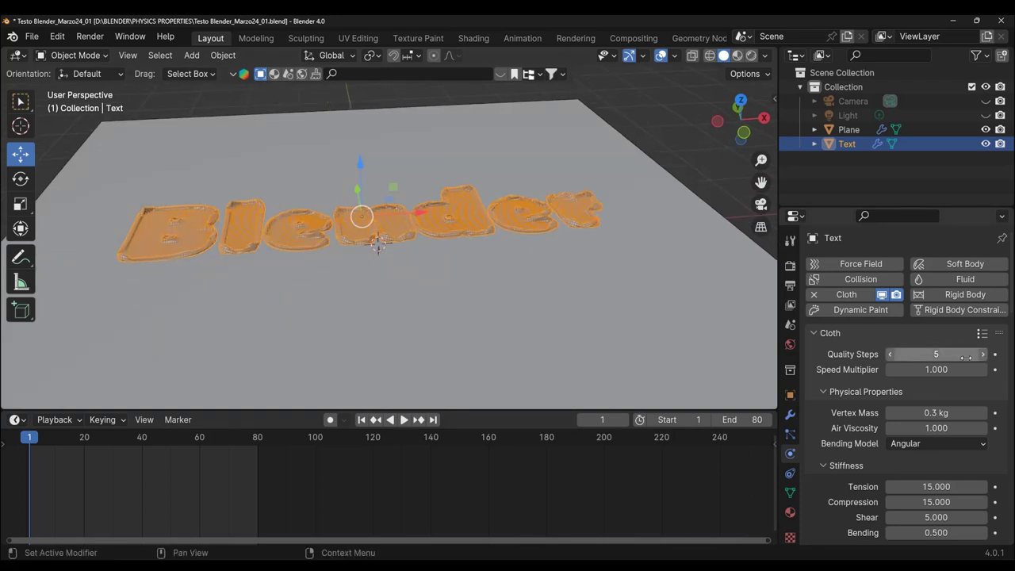
mouse_move(937, 353)
left_mouse_down()
mouse_move(976, 354)
mouse_move(939, 355)
left_mouse_up()
left_click(939, 354)
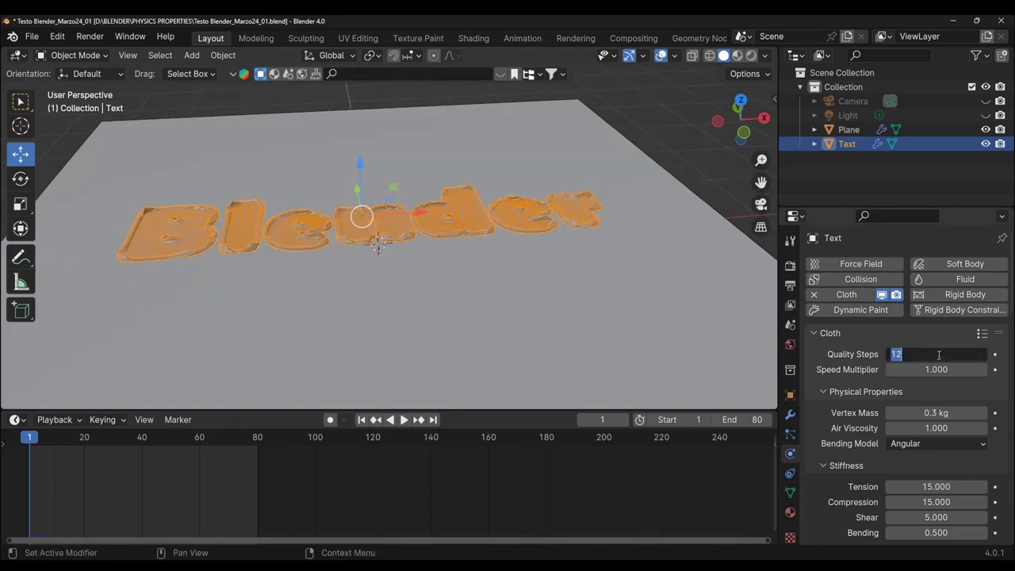
type("8")
key("Return")
- Set cloth stiffness Tension, Compression and Shear to 6, and Bending to 0.06
middle_click_drag(523, 271, 509, 307)
scroll(904, 357, "down", 2)
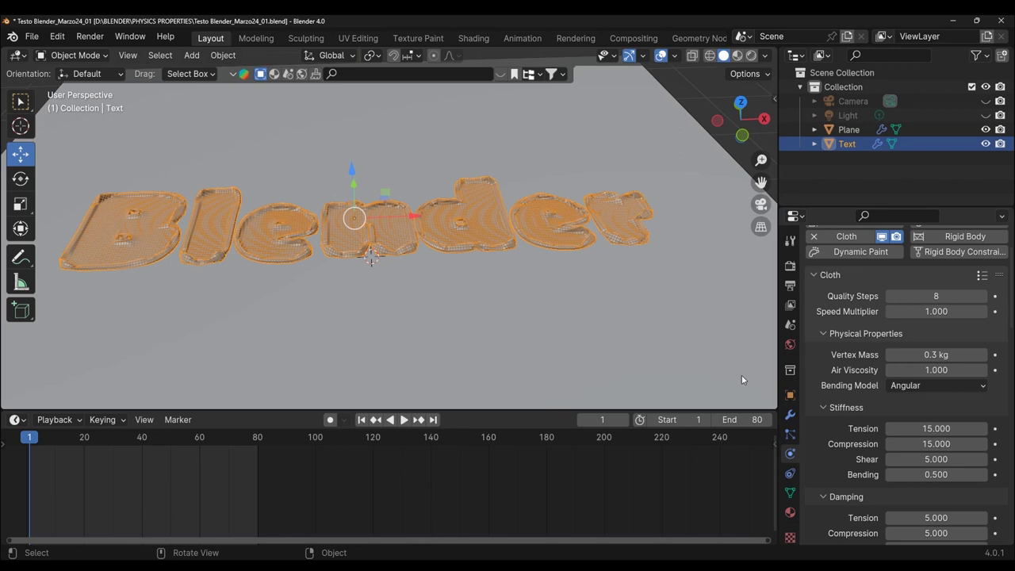
left_click(938, 429)
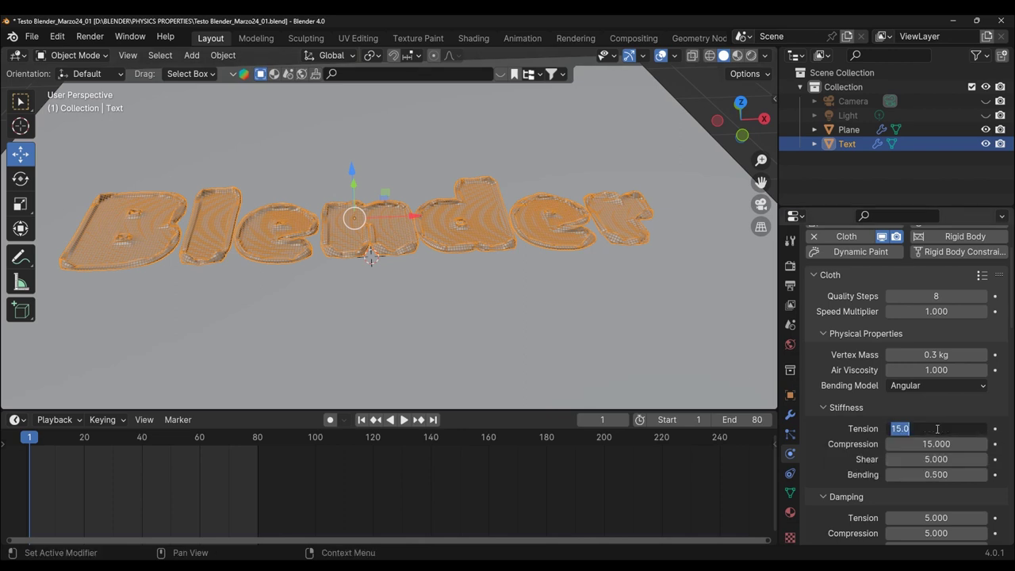
type("6")
key("Return")
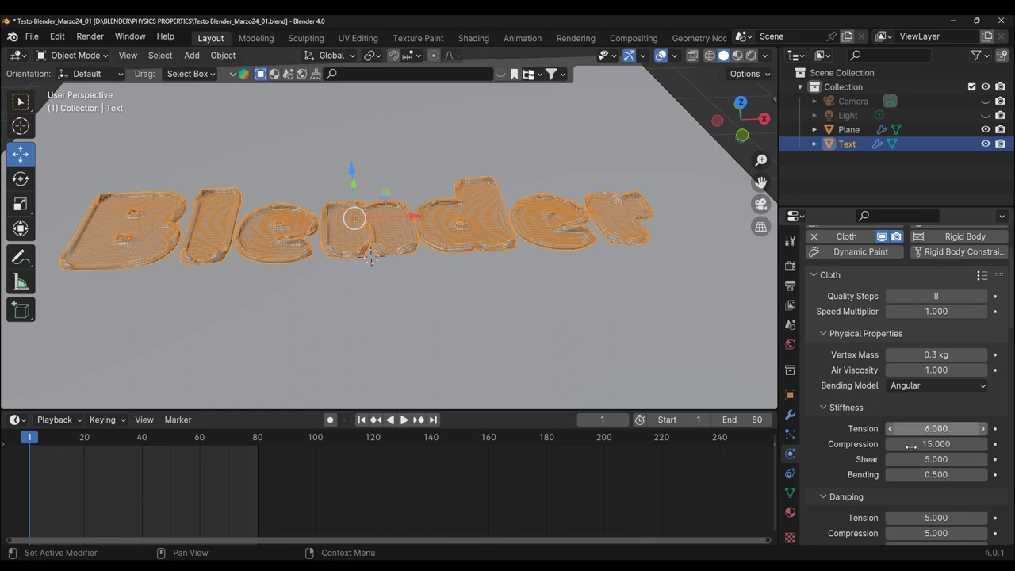
left_click(936, 444)
type("6")
key("Return")
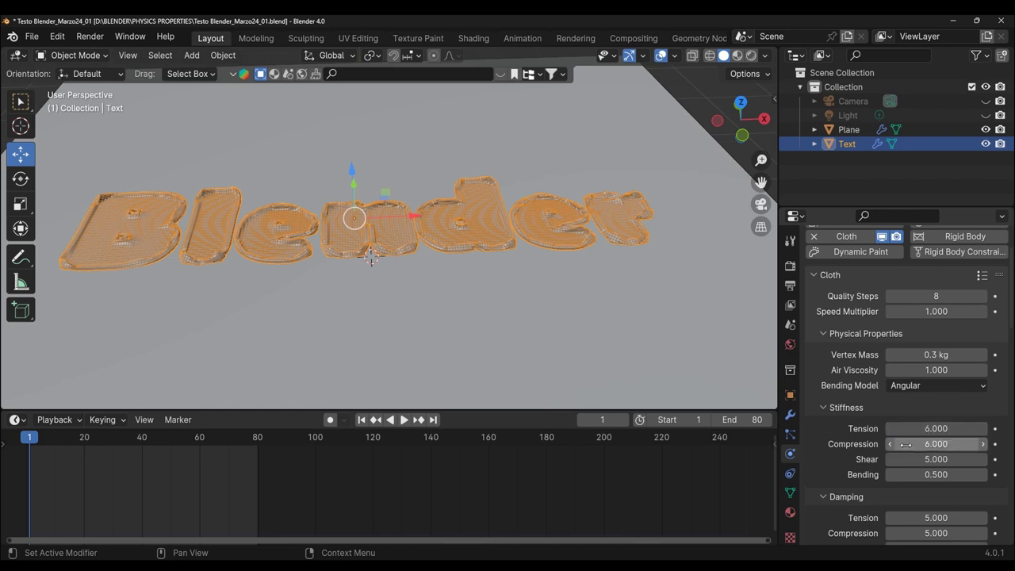
left_click(912, 459)
type("6")
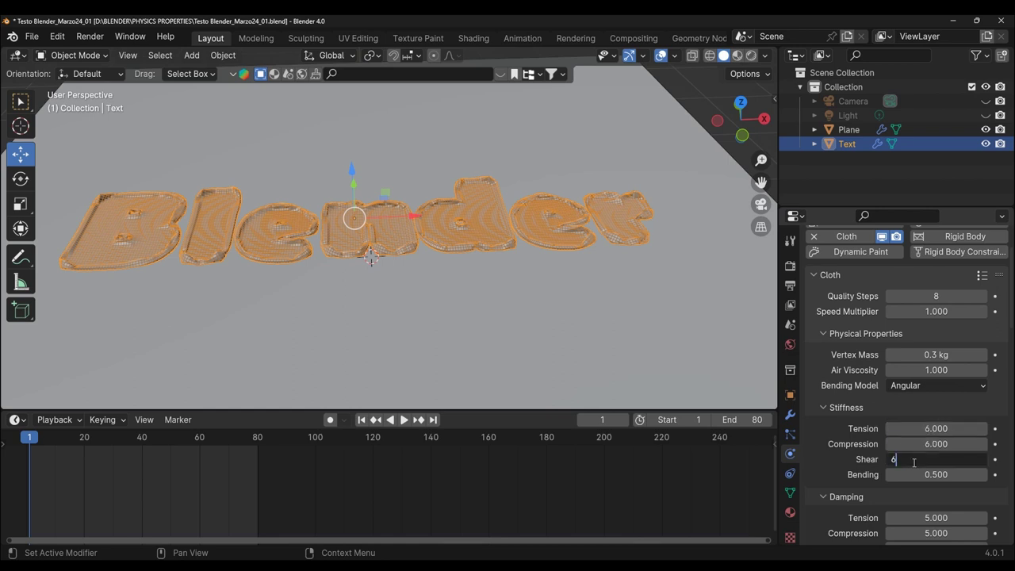
key("Return")
left_click(925, 476)
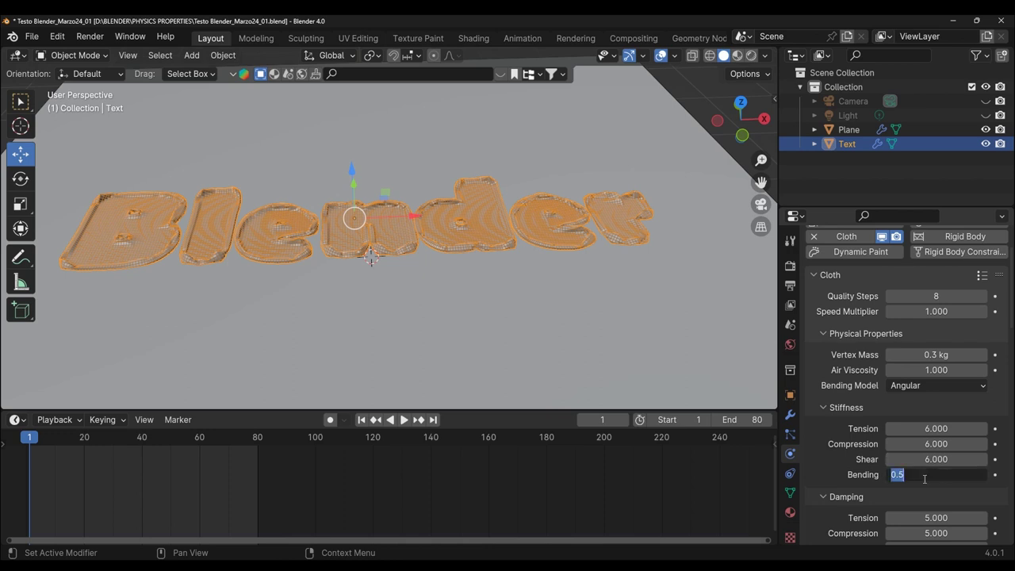
type("0.0")
type("6")
key("Return")
scroll(909, 429, "down", 2)
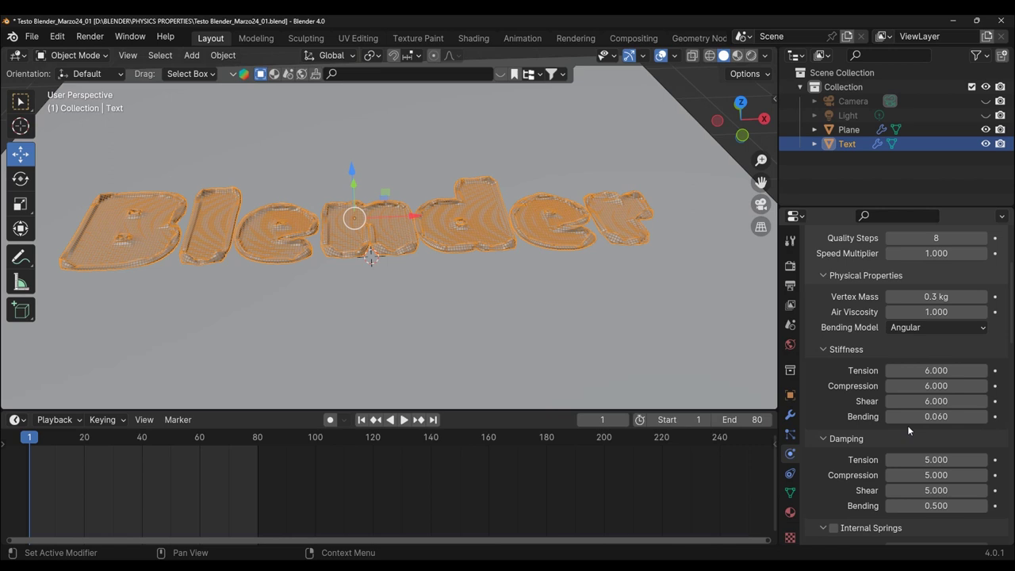
scroll(907, 425, "down", 1)
- Set cloth damping Tension, Compression and Shear each to 3
scroll(936, 401, "down", 1)
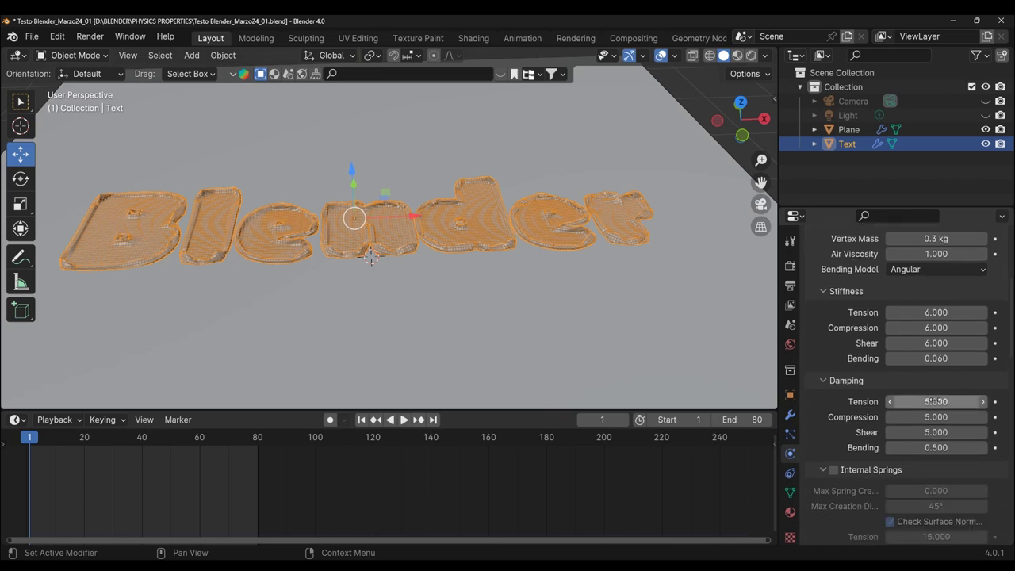
left_click(936, 402)
type("3")
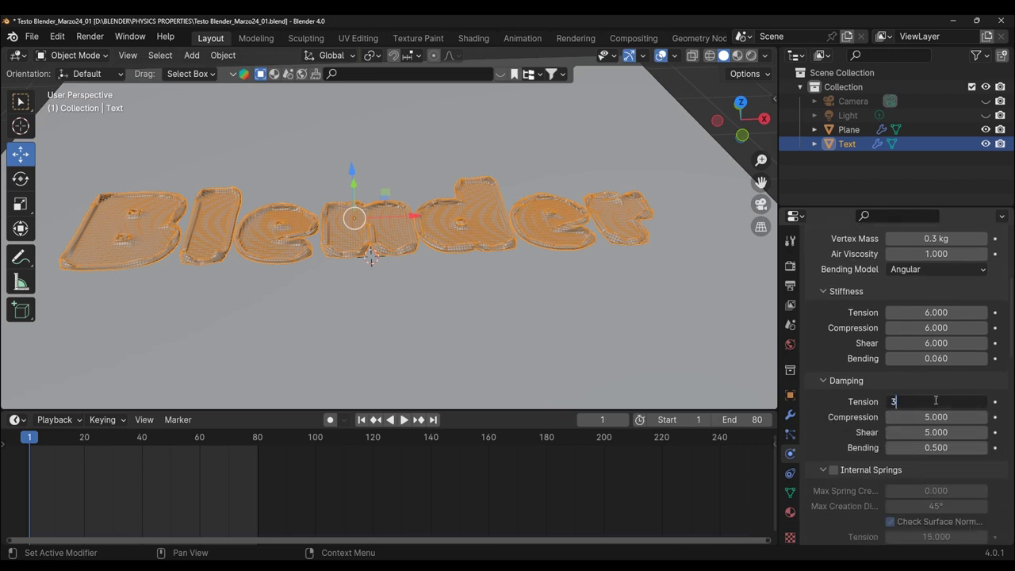
key("Tab")
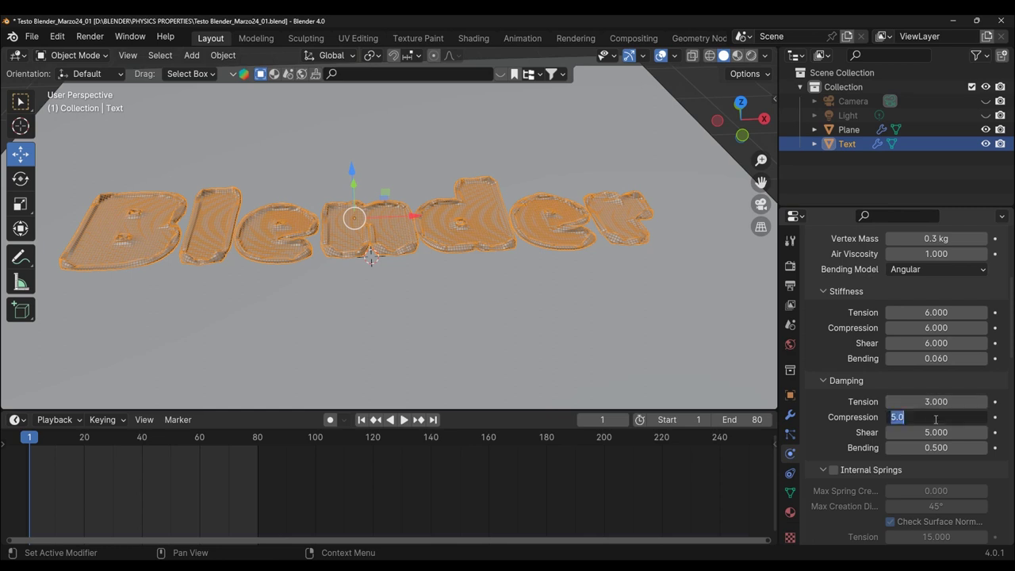
type("3")
key("Return")
left_click(933, 433)
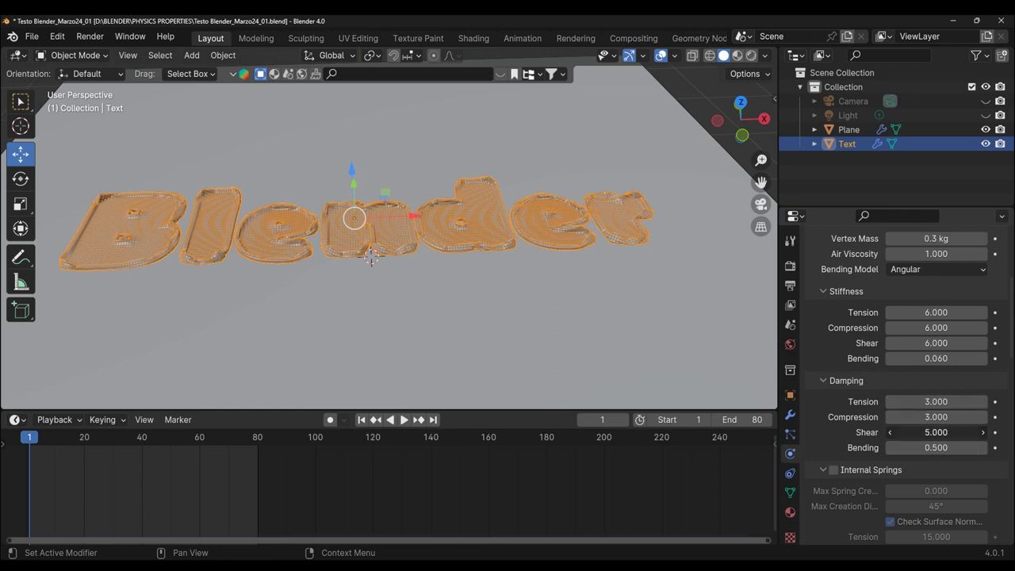
type("3")
key("Return")
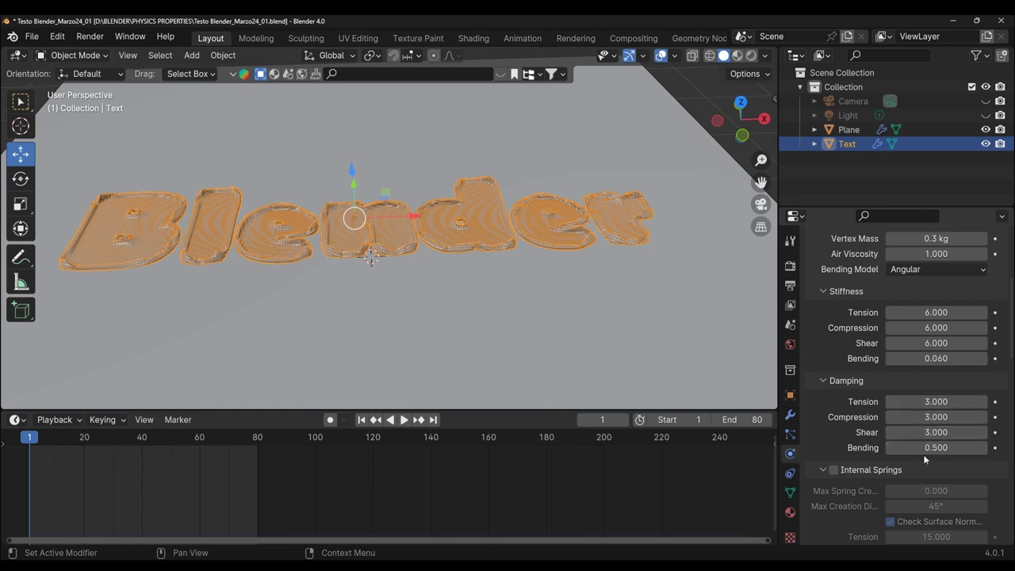
left_click(927, 448)
scroll(833, 362, "down", 8)
- Enable cloth Pressure with a value of 35
left_click(833, 360)
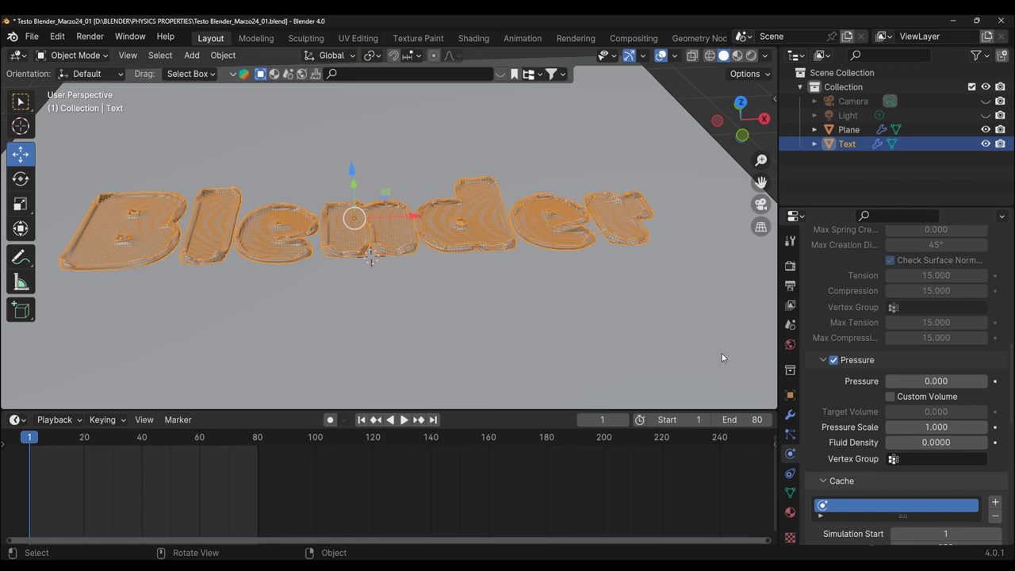
left_click(932, 381)
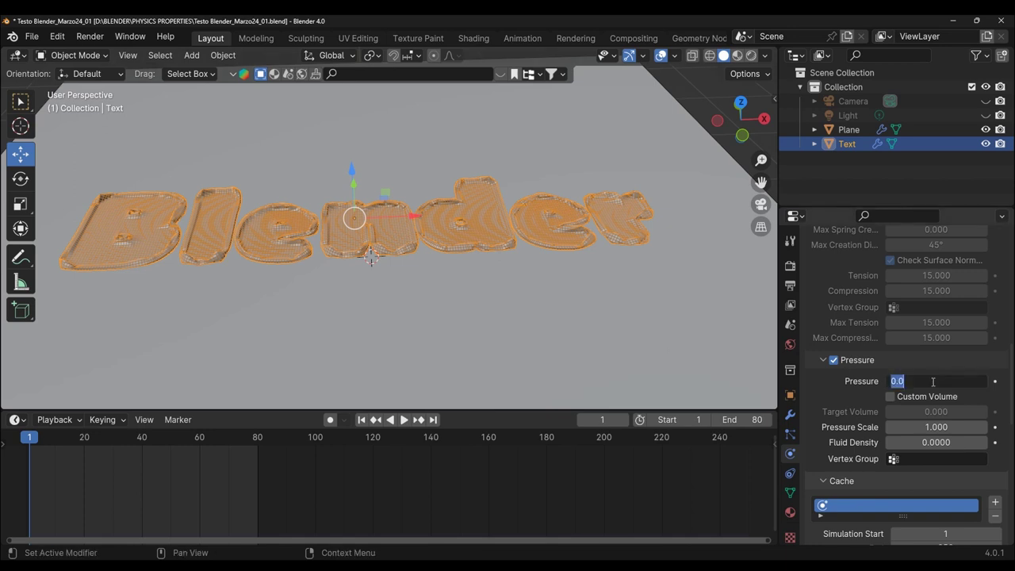
type("3")
type("5")
key("Return")
scroll(896, 402, "down", 4)
- Enable Self Collisions for the text's cloth
scroll(896, 402, "down", 3)
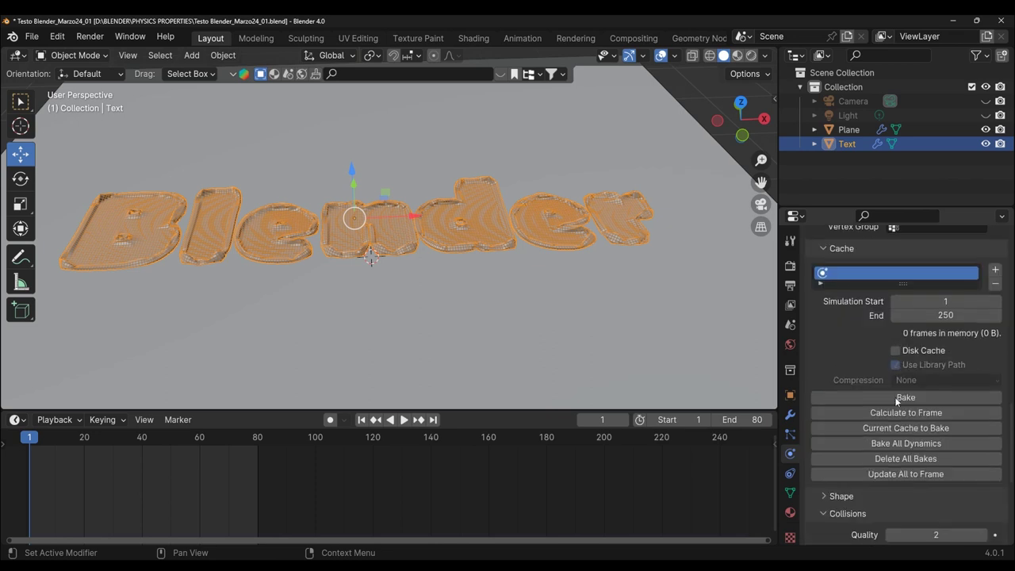
scroll(896, 402, "down", 1)
scroll(896, 402, "down", 2)
scroll(897, 402, "down", 3)
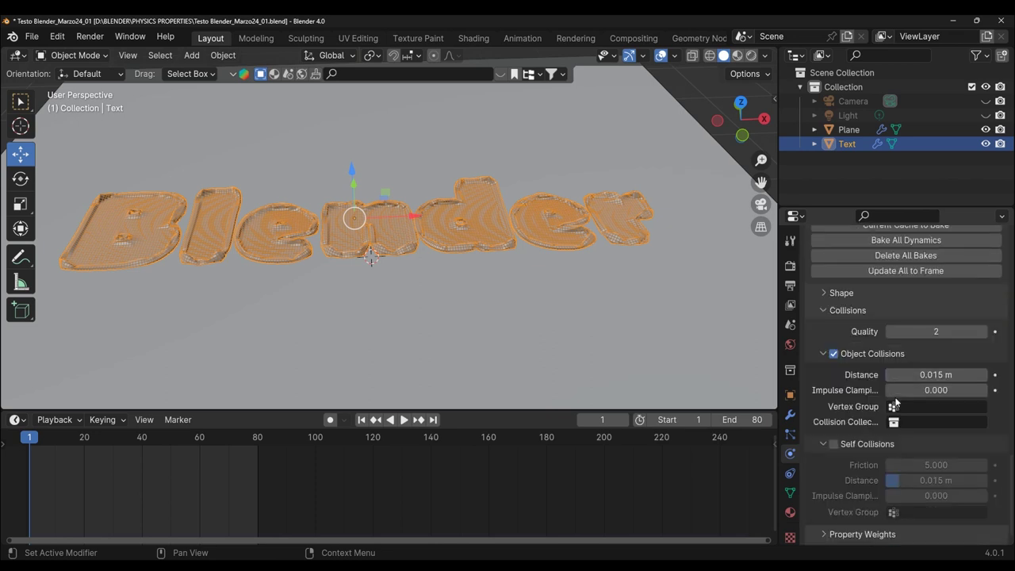
left_click(832, 444)
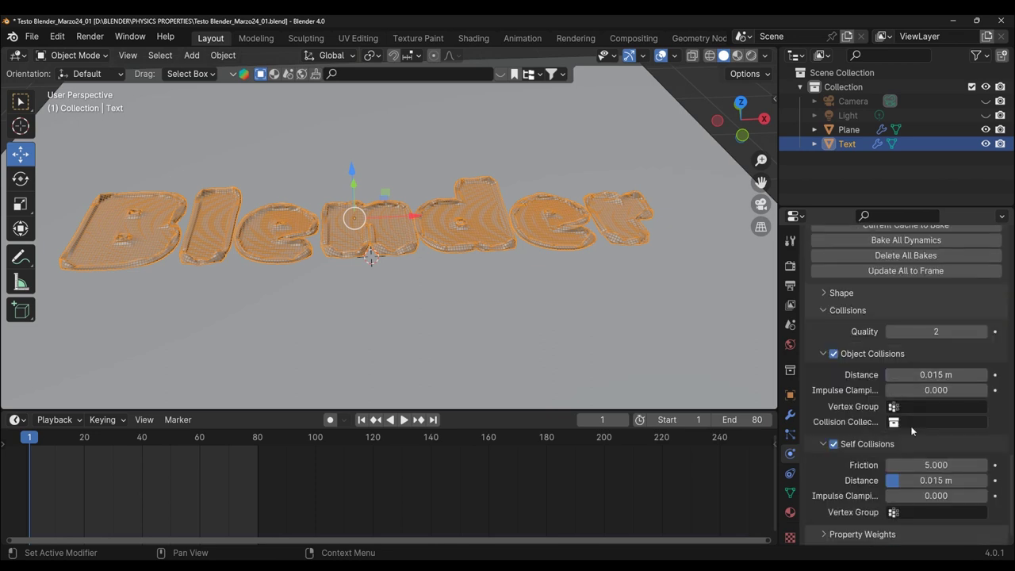
scroll(922, 455, "up", 2)
scroll(921, 456, "down", 2)
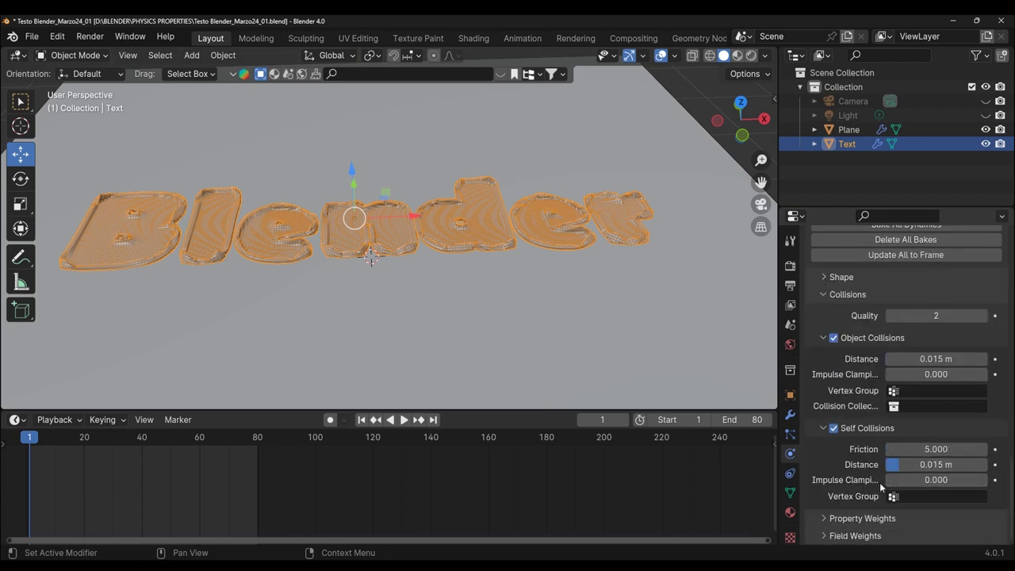
- Expand Shape, confirm the Pin Group list is empty, and show object data properties
left_click(841, 277)
left_click(936, 366)
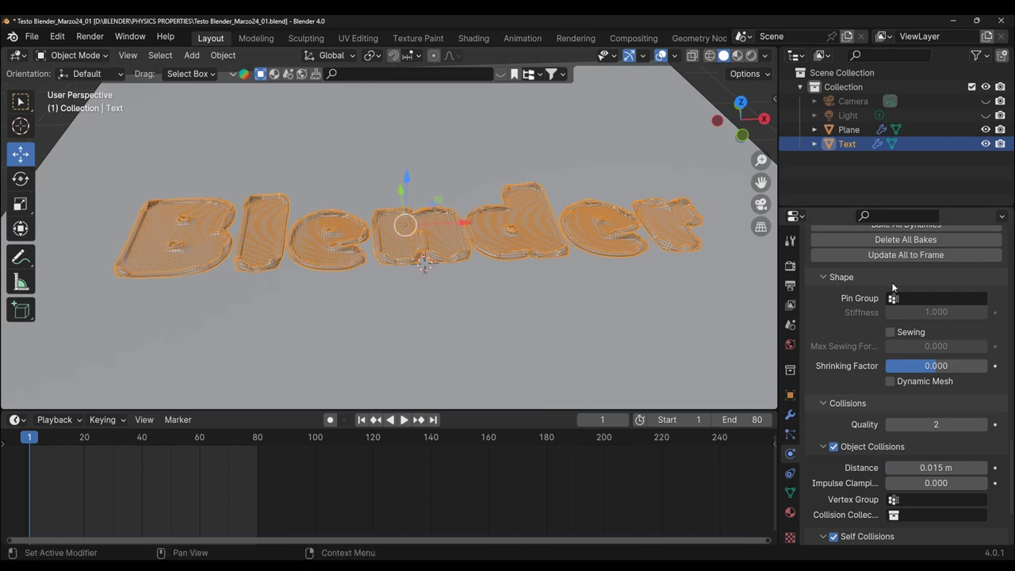
scroll(854, 368, "up", 4)
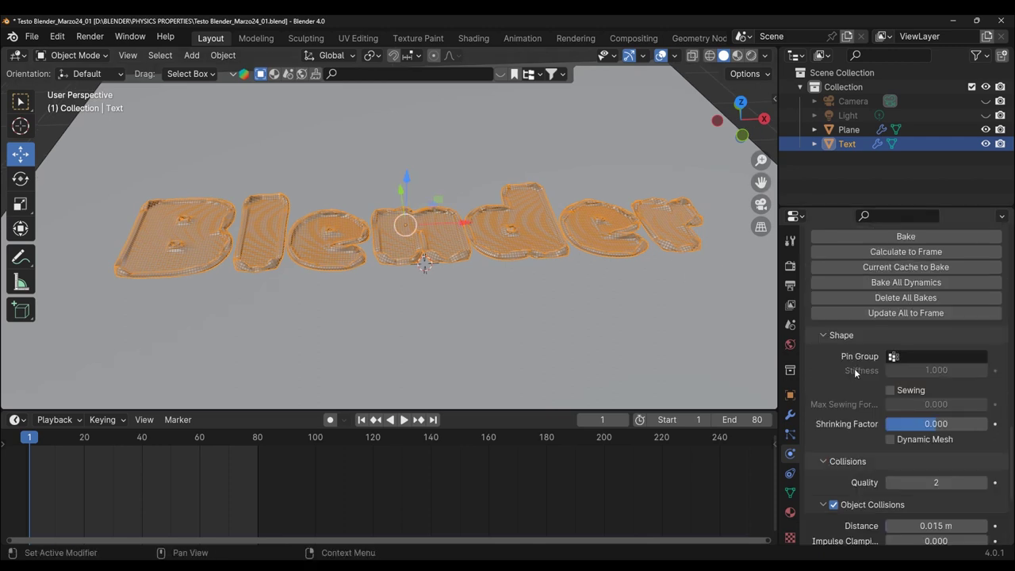
scroll(855, 368, "up", 2)
scroll(855, 368, "up", 2)
scroll(854, 368, "down", 4)
scroll(854, 368, "down", 2)
left_click(915, 356)
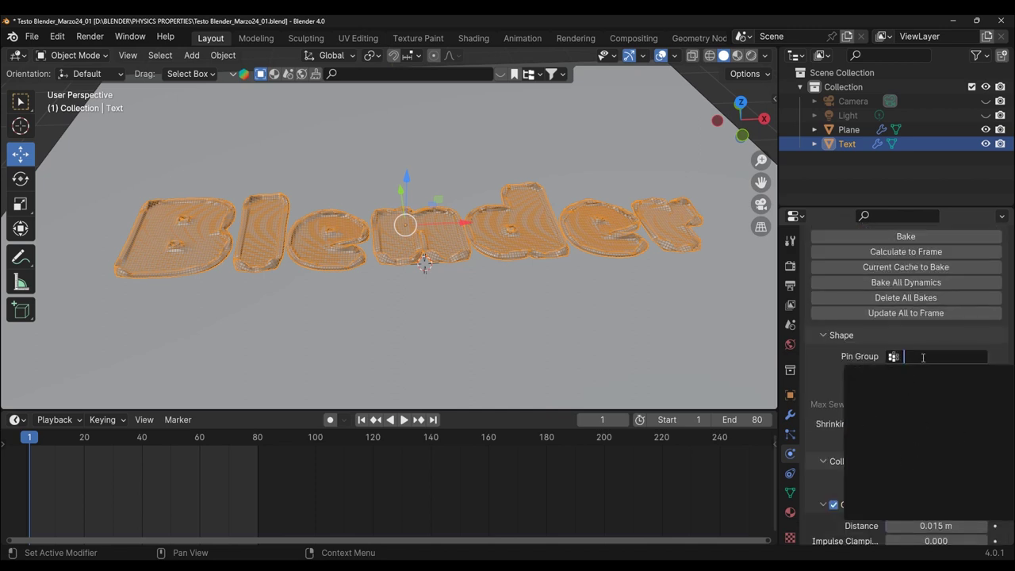
left_click(498, 322)
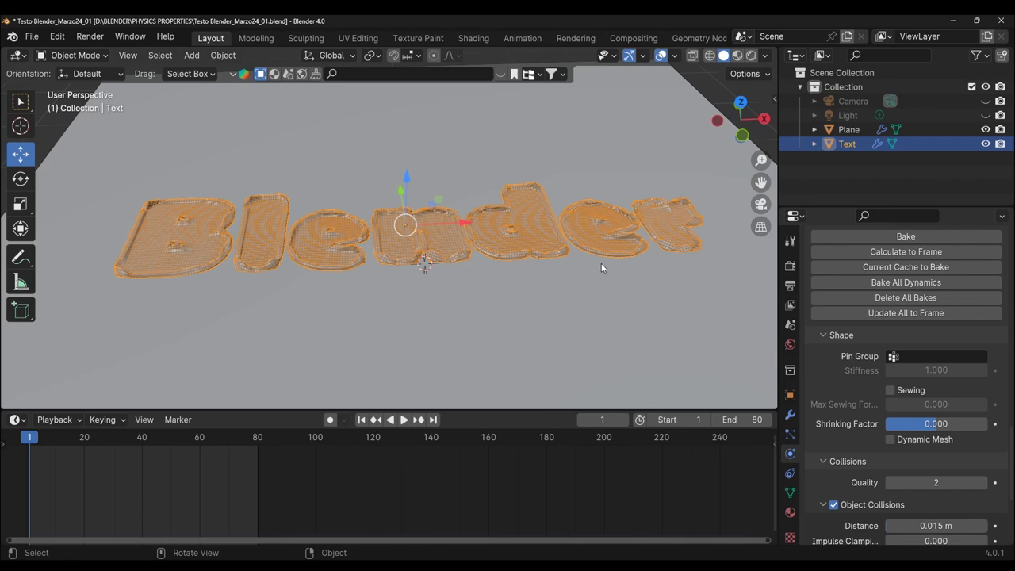
left_click(791, 493)
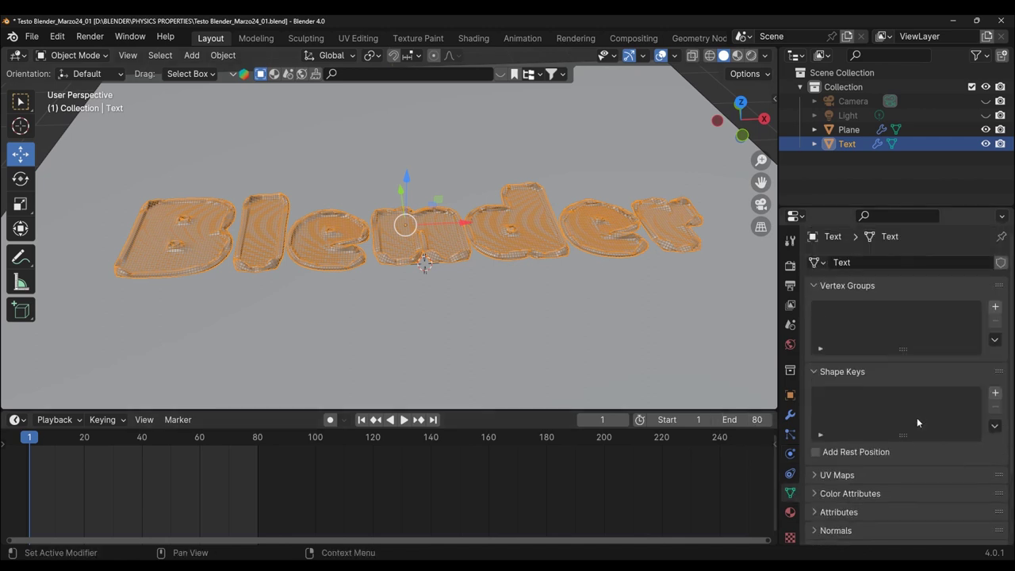
left_click(75, 55)
- Put the Text mesh in Edit Mode and select all its vertices
left_click(79, 88)
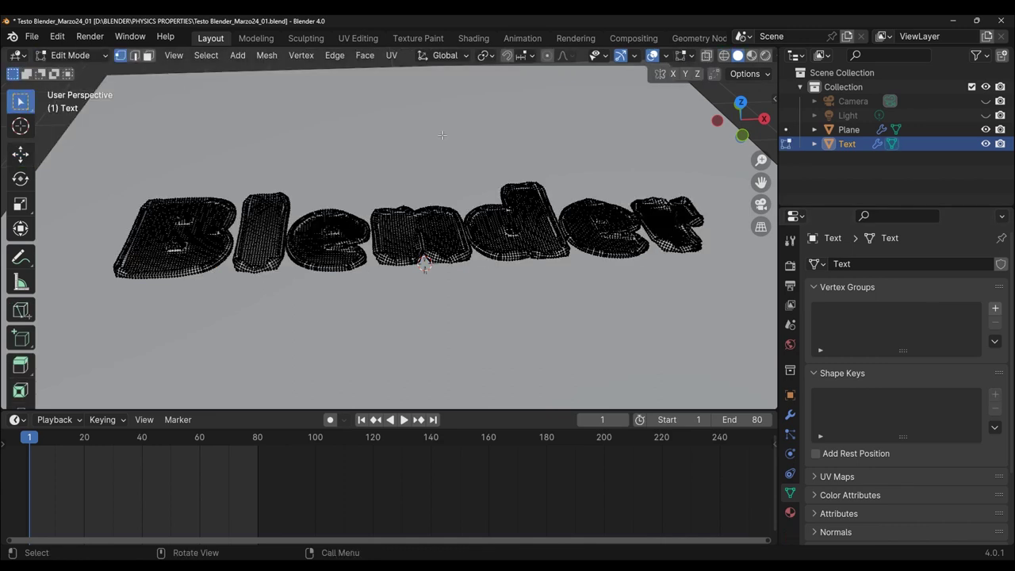
scroll(411, 324, "up", 1)
scroll(410, 325, "up", 1)
scroll(415, 340, "up", 1)
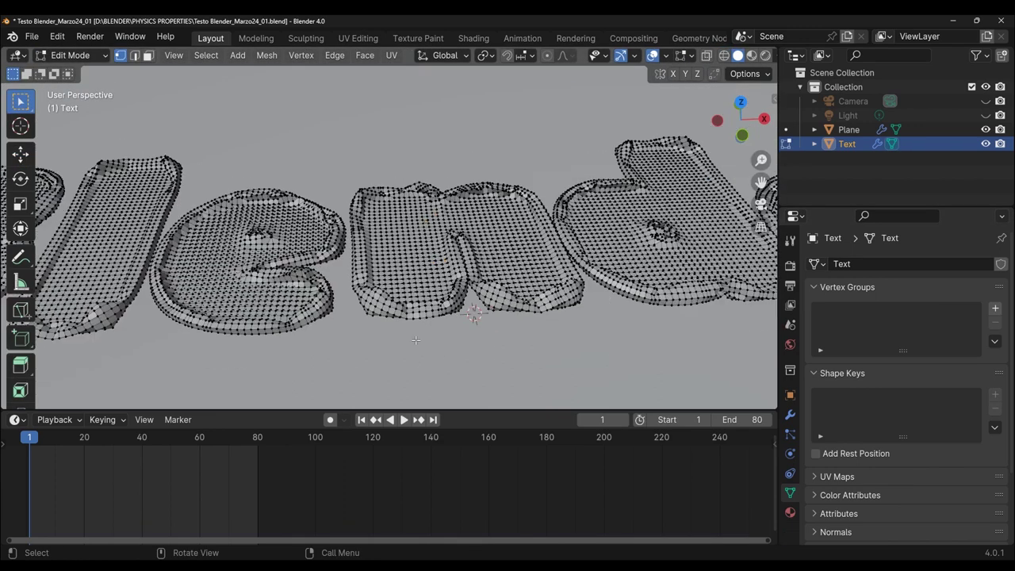
scroll(415, 339, "down", 3)
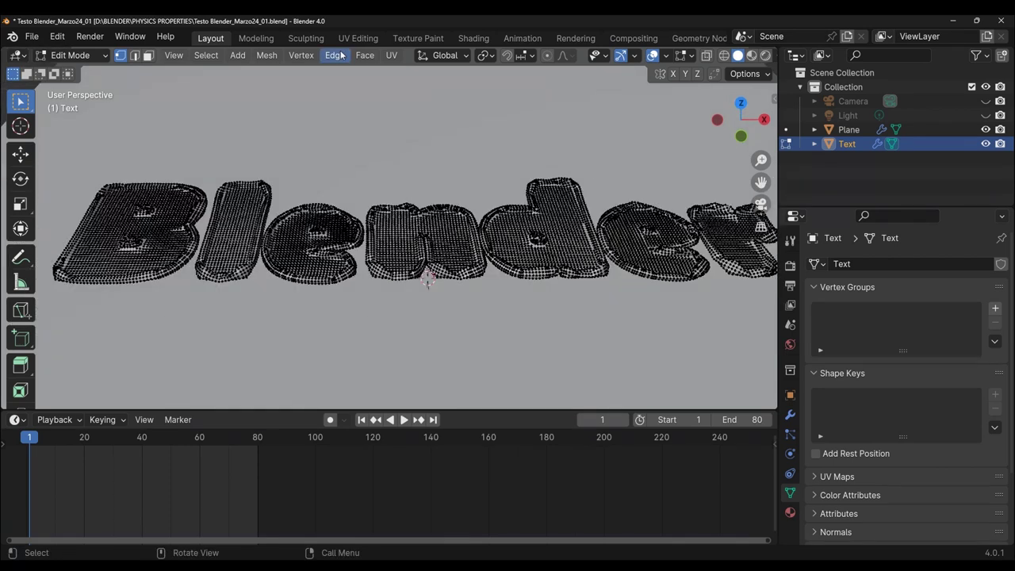
key("a")
scroll(421, 270, "down", 2)
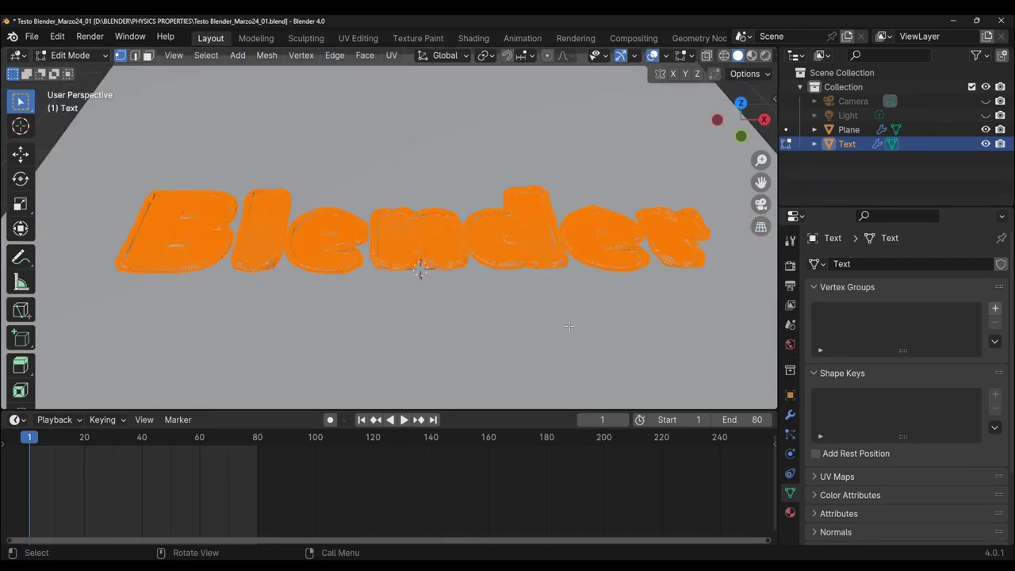
middle_click_drag(417, 270, 578, 316)
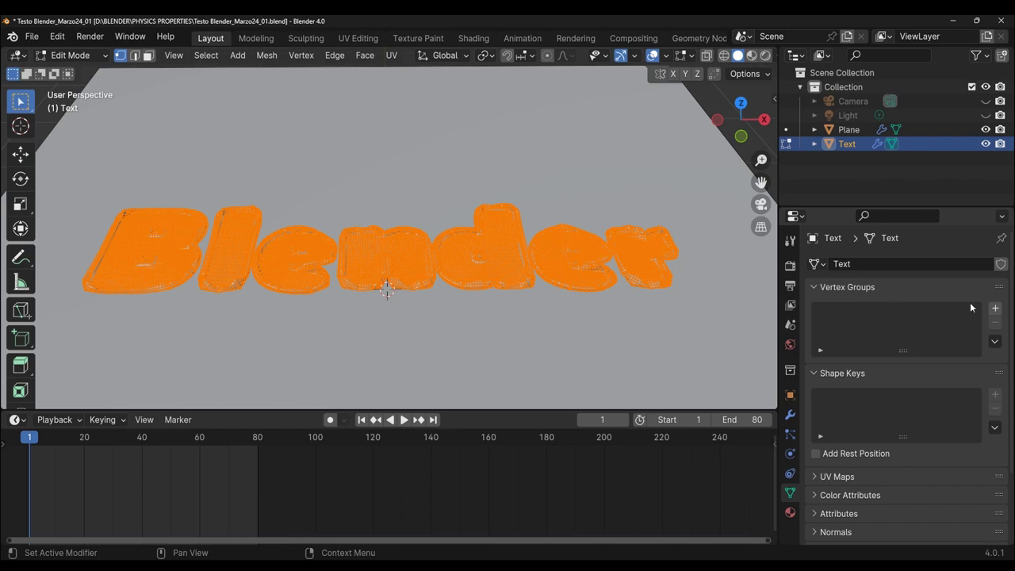
- Create vertex group 'Pin group', assign all vertices, and return to Object Mode
left_click(996, 310)
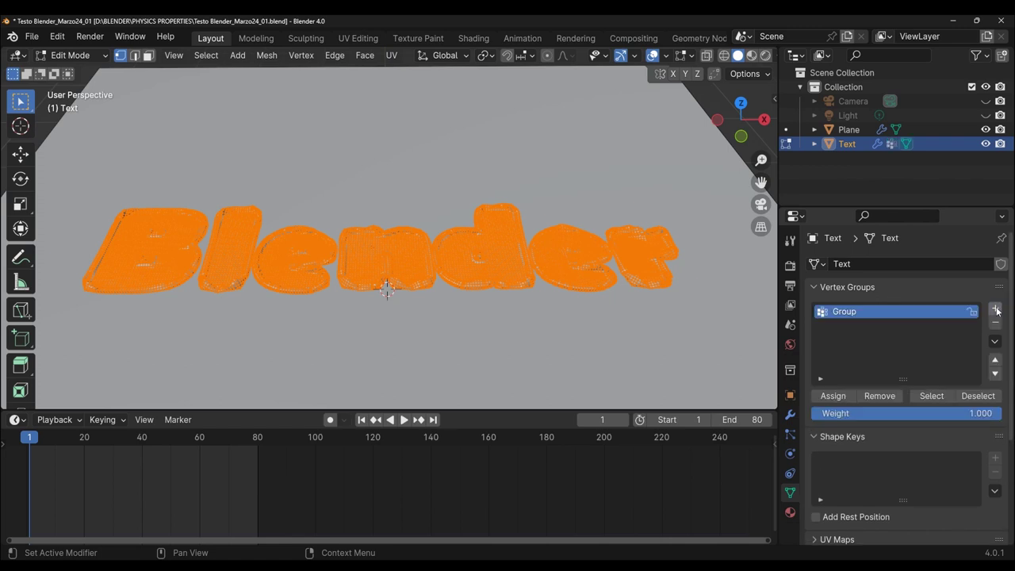
double_click(861, 312)
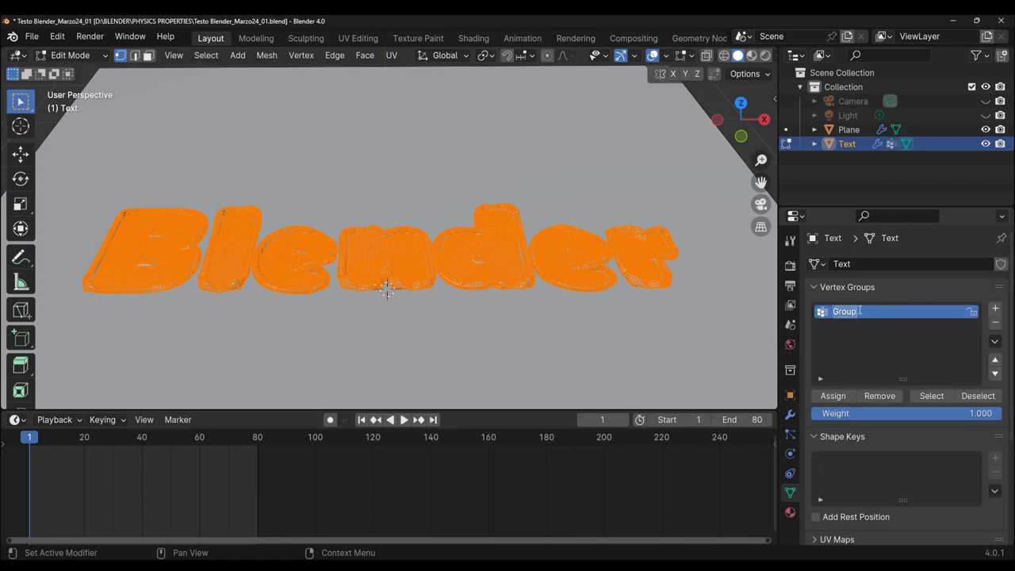
type("Pin ")
type("gro")
type("up")
key("Return")
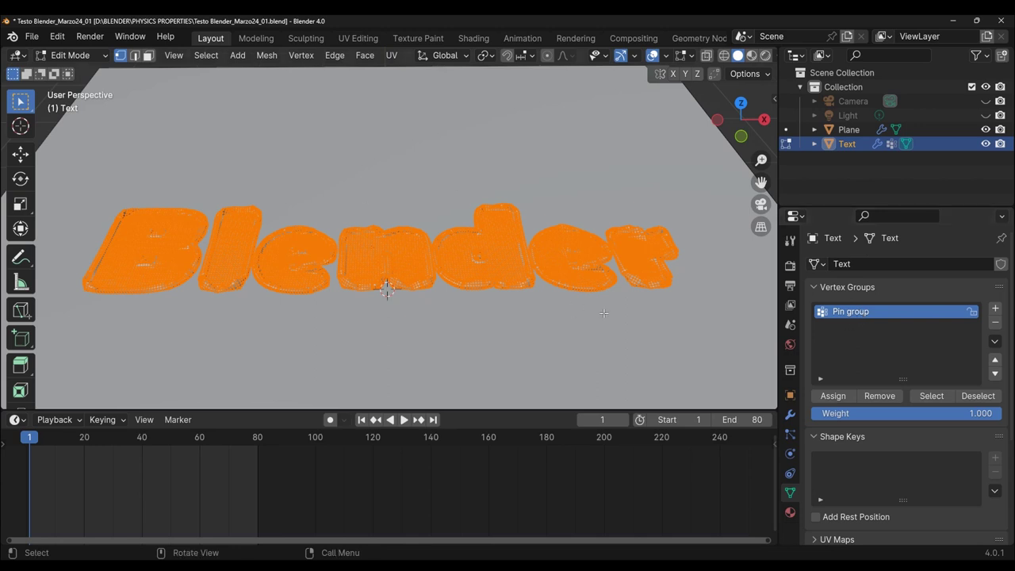
left_click(831, 395)
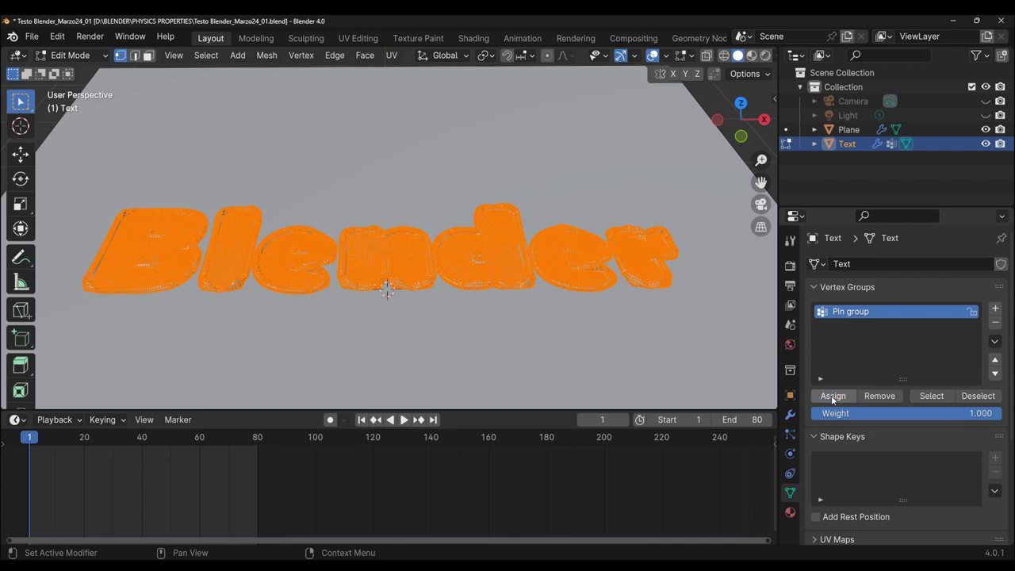
left_click(978, 398)
left_click(945, 396)
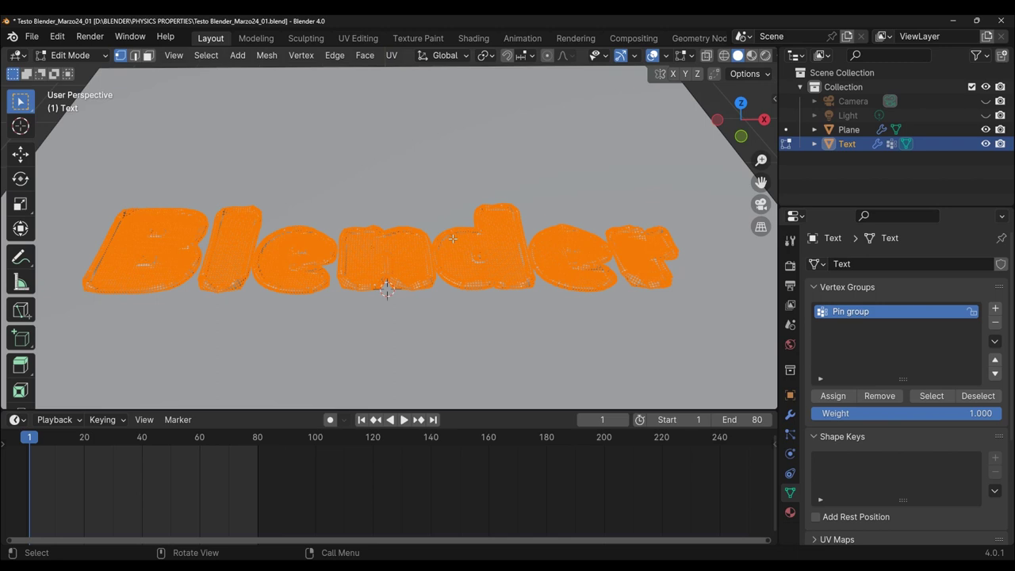
left_click(88, 60)
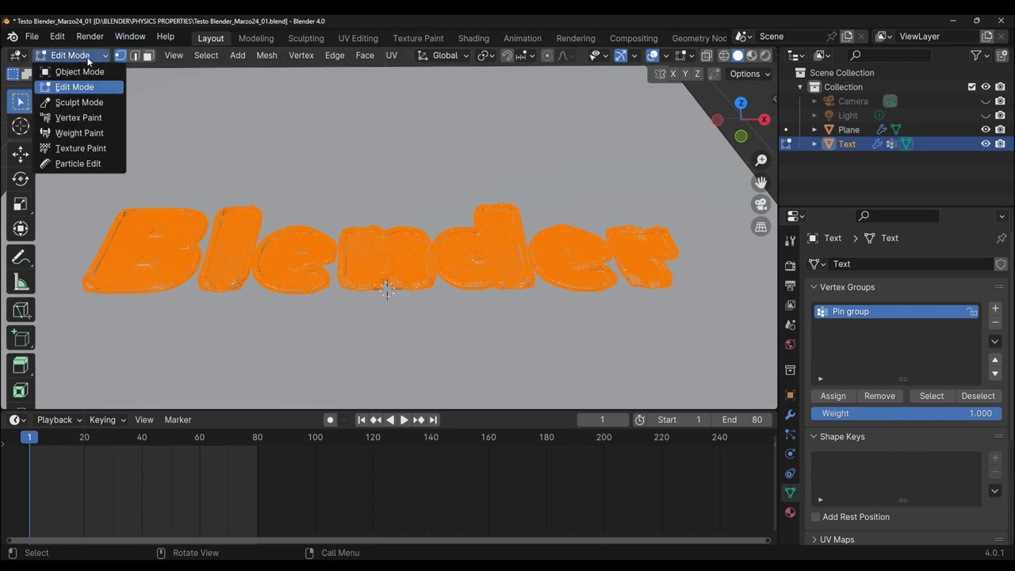
left_click(88, 61)
left_click(89, 60)
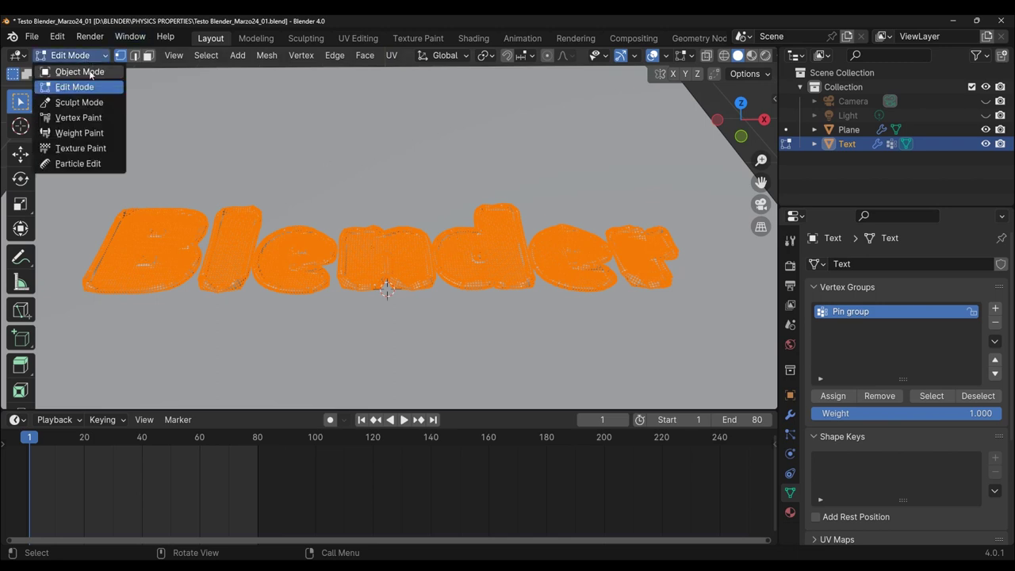
left_click(90, 72)
- Set the cloth's Pin Group to 'Pin group' under Shape
scroll(479, 310, "up", 1)
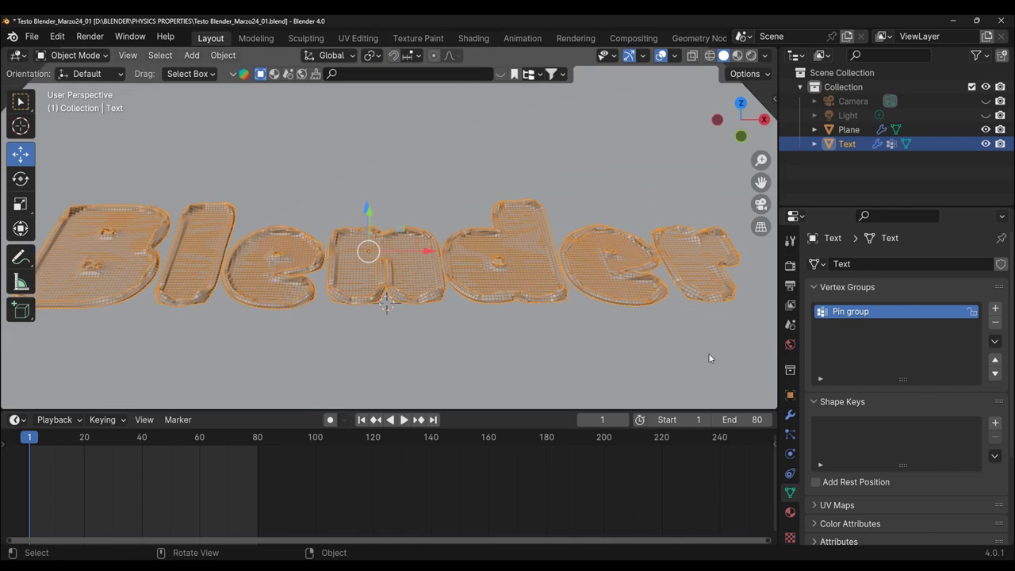
left_click(792, 457)
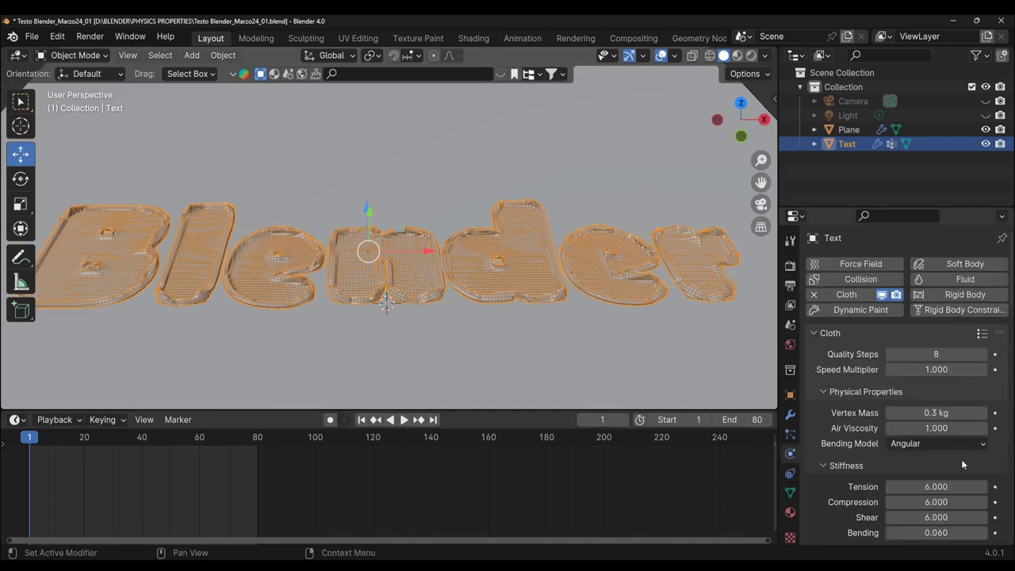
scroll(961, 459, "down", 3)
scroll(956, 457, "down", 2)
scroll(955, 455, "down", 5)
scroll(953, 455, "down", 6)
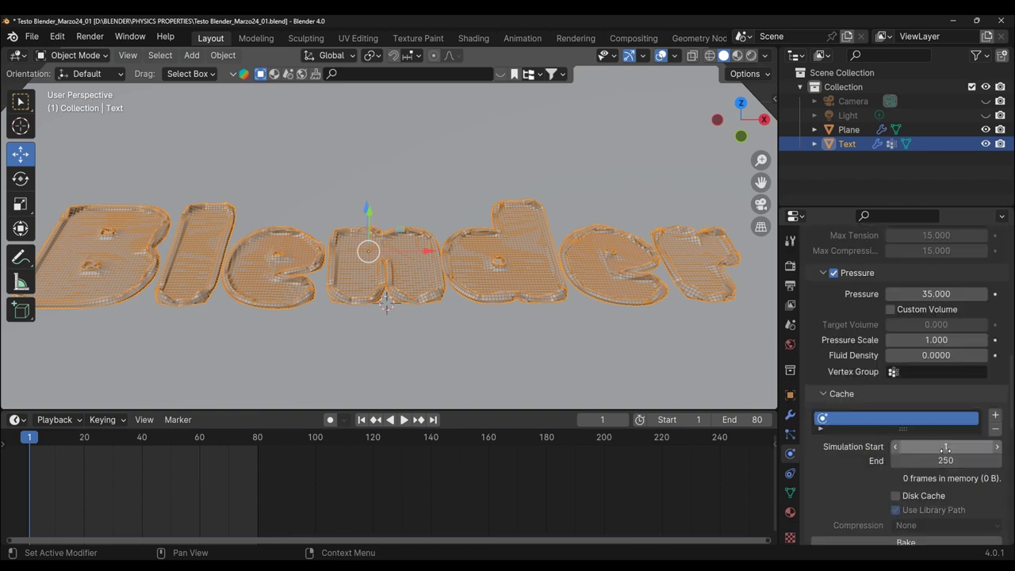
scroll(950, 455, "down", 4)
scroll(947, 454, "down", 4)
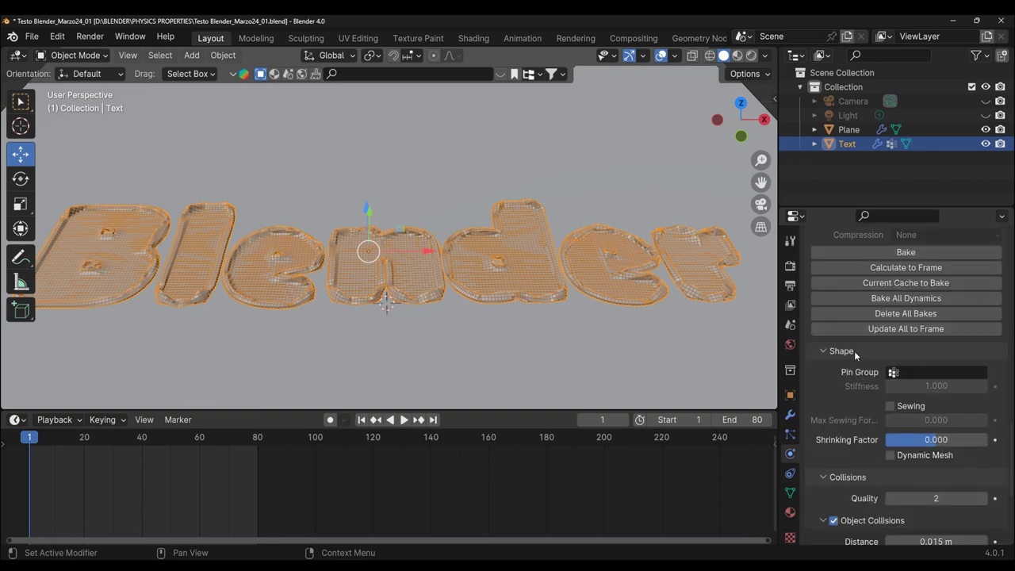
left_click(918, 371)
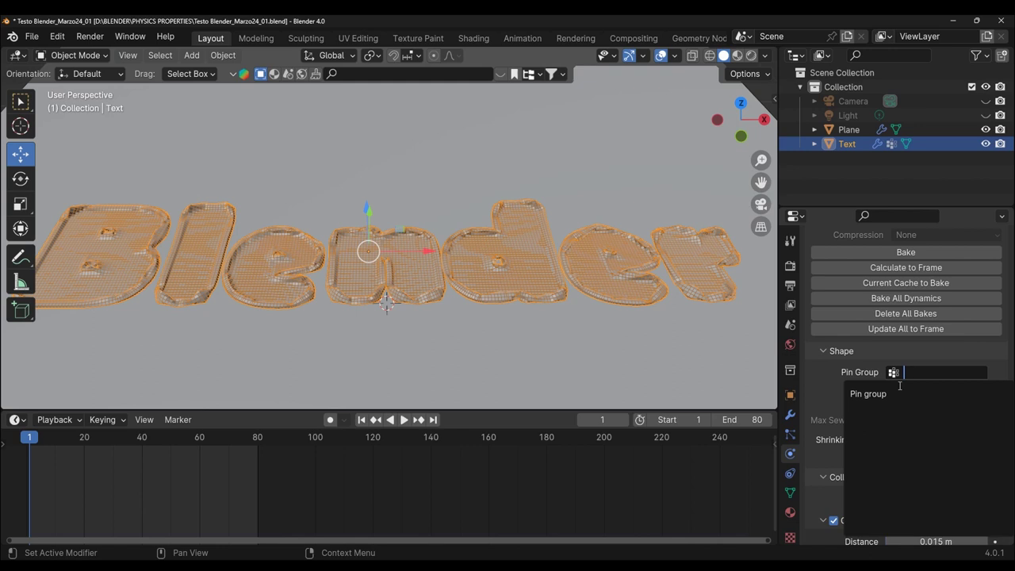
left_click(888, 393)
- Set the cloth Shrinking Factor to -0.15
scroll(943, 447, "down", 1)
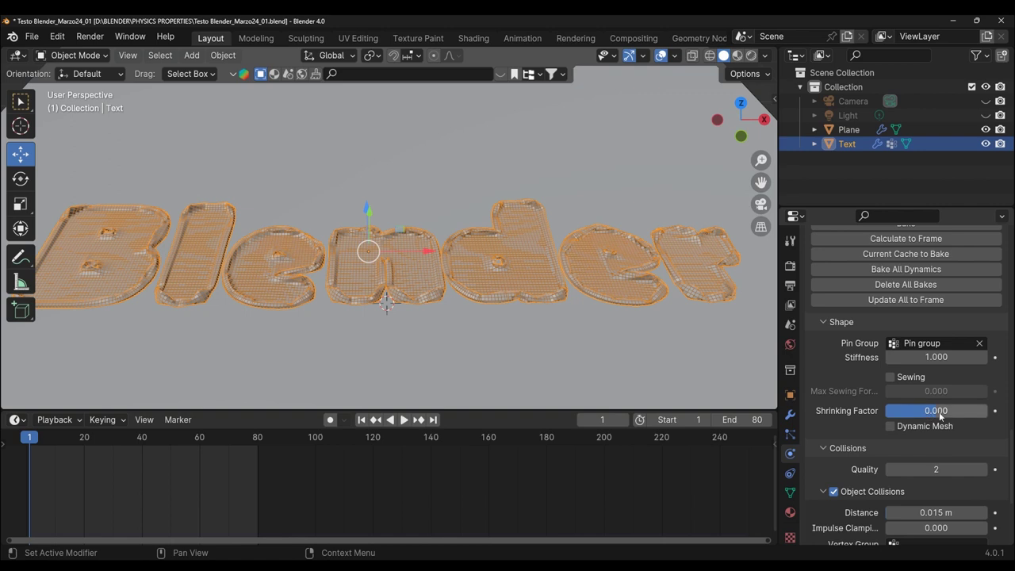
left_click(943, 410)
type("-")
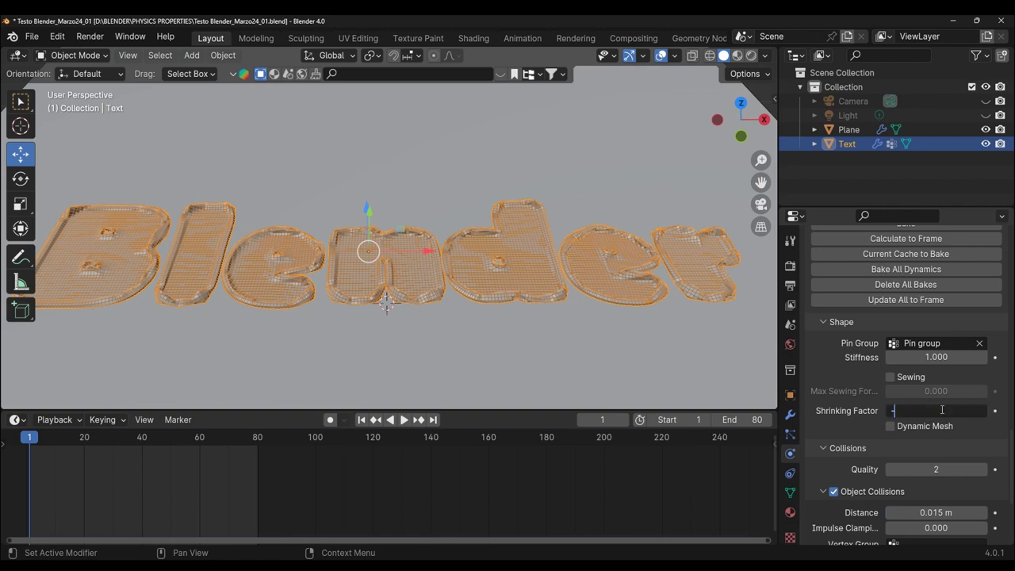
type("0.15")
key("Return")
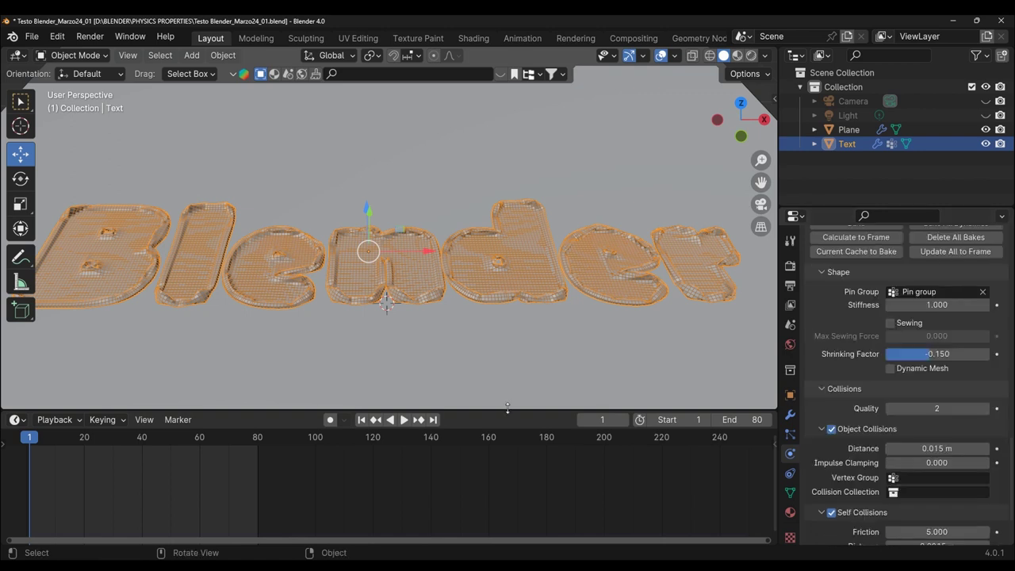
left_click_drag(508, 410, 551, 500)
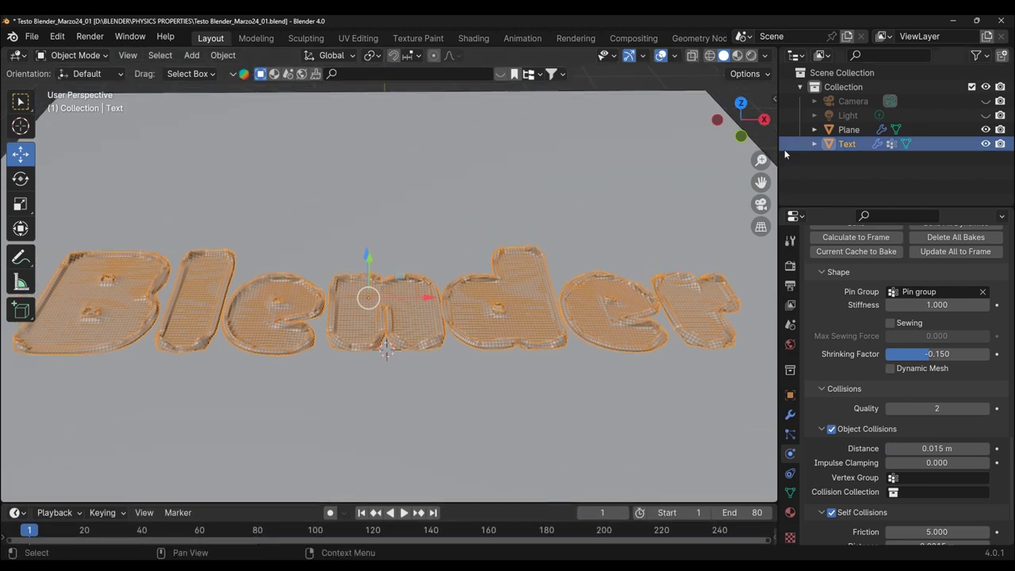
- Widen the viewport and add a Plain Axes Empty
mouse_move(781, 160)
left_mouse_down()
mouse_move(841, 178)
mouse_move(614, 169)
left_mouse_up()
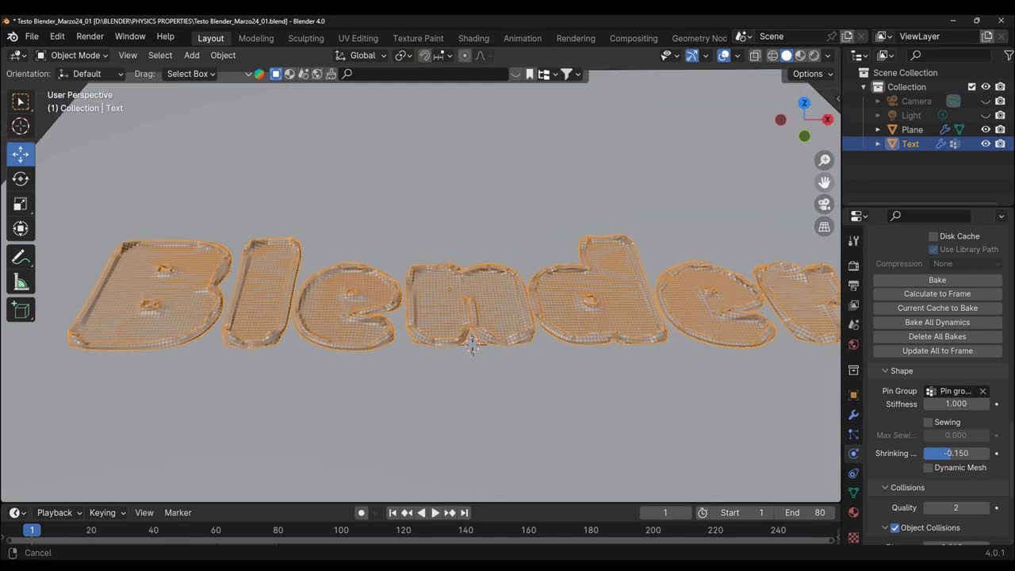
left_click(192, 55)
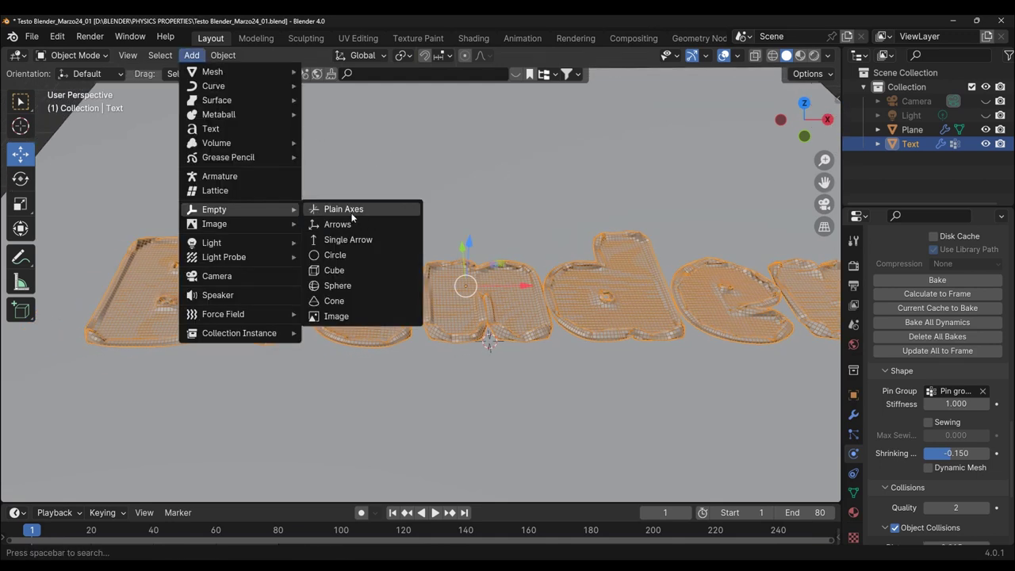
left_click(352, 214)
scroll(434, 294, "down", 3)
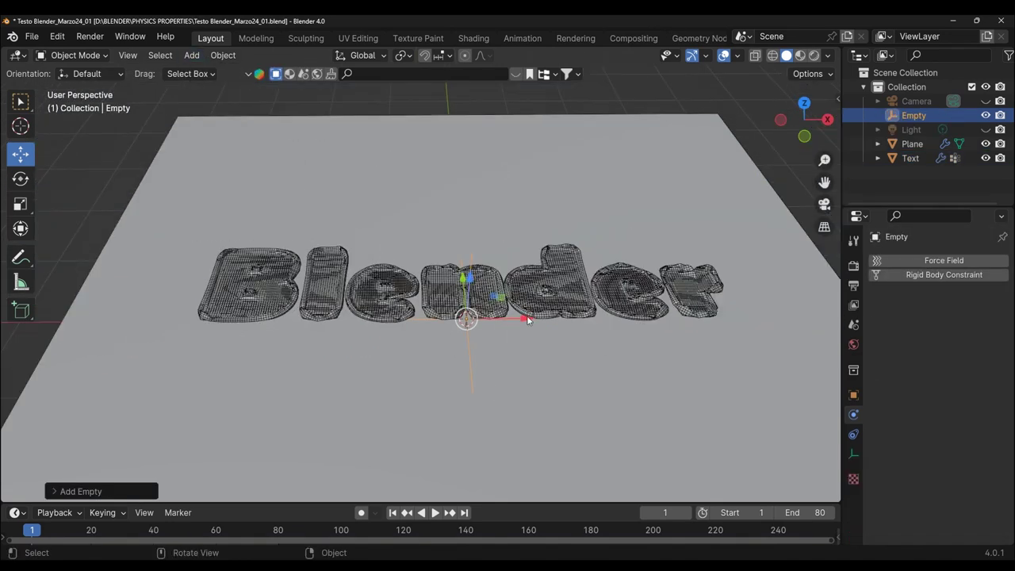
- Move the Empty along X and Y to just left of the letter B
left_click_drag(526, 320, 230, 333)
scroll(331, 352, "down", 4)
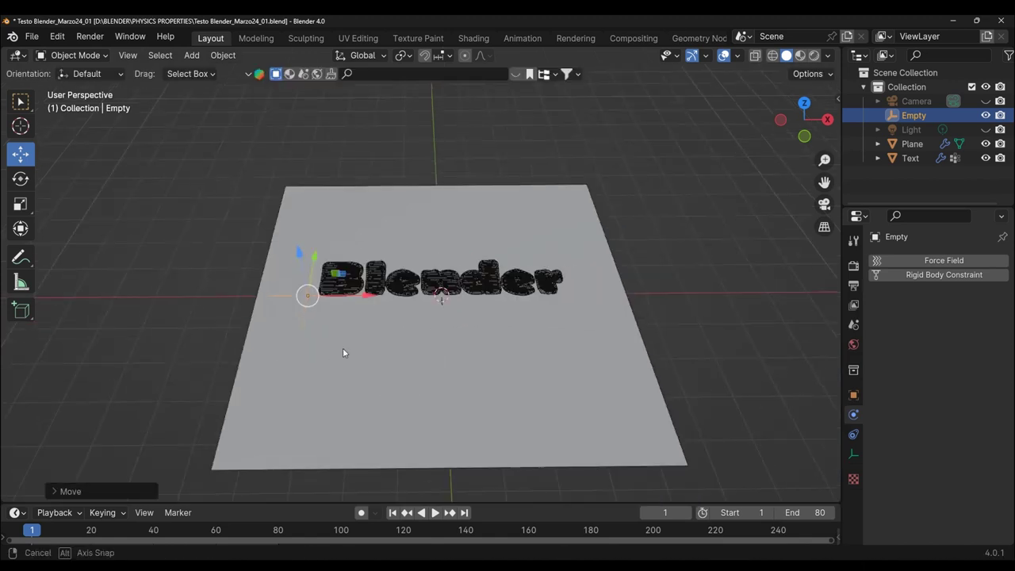
middle_click_drag(342, 347, 388, 314)
scroll(388, 314, "up", 4)
left_click_drag(230, 272, 239, 238)
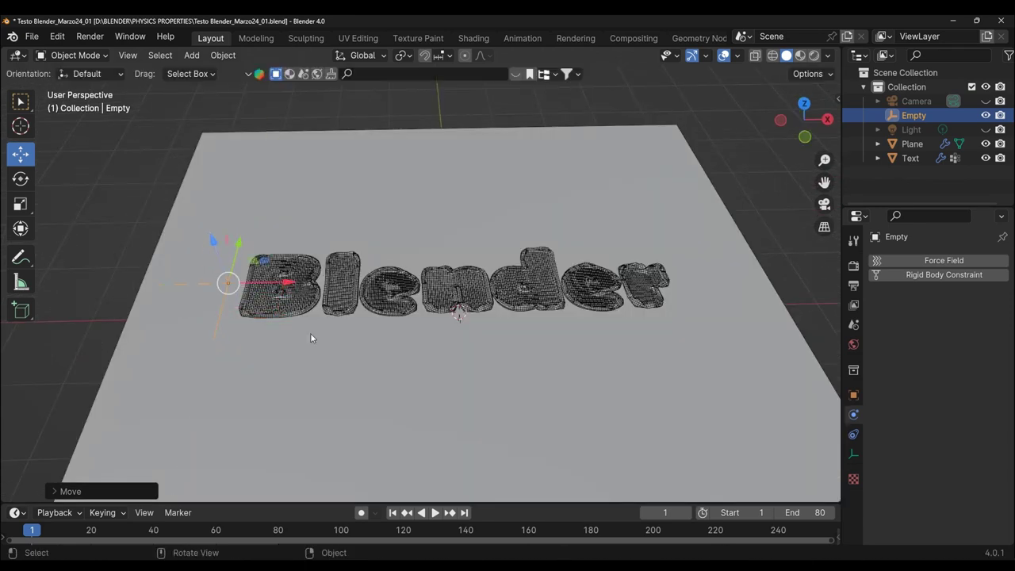
middle_click_drag(333, 333, 459, 301)
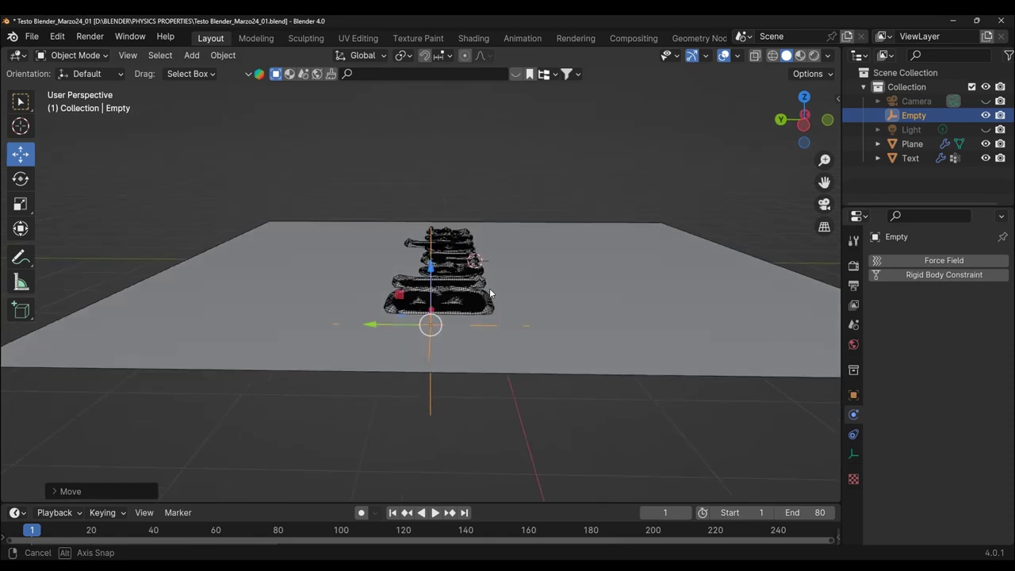
- Check the Empty's placement from top and low views, then reselect the Text
mouse_move(479, 301)
middle_mouse_down()
mouse_move(376, 295)
mouse_move(514, 311)
mouse_move(411, 357)
mouse_move(365, 399)
mouse_move(369, 435)
middle_mouse_up()
key("g")
right_click(353, 295)
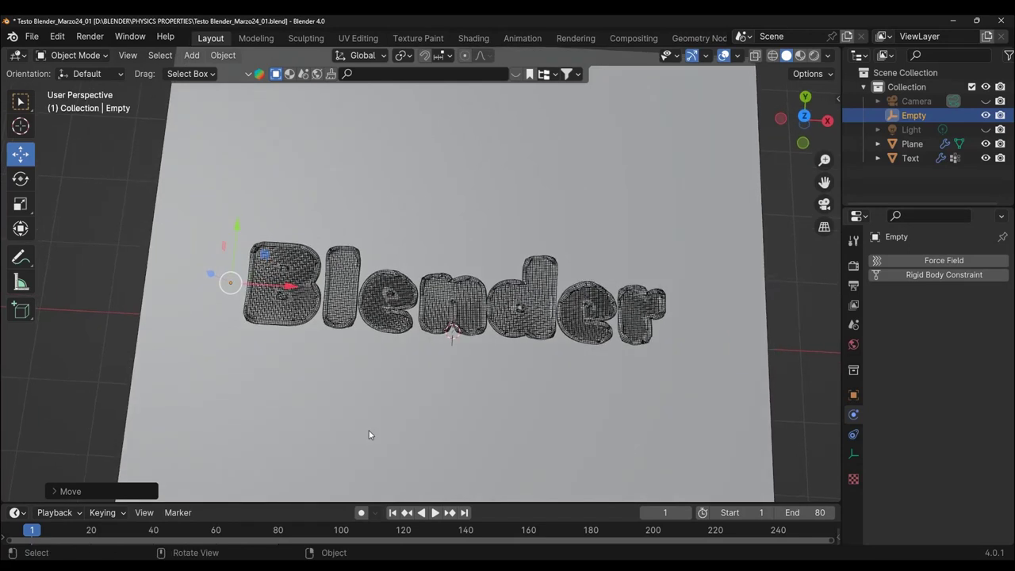
key("KP_7")
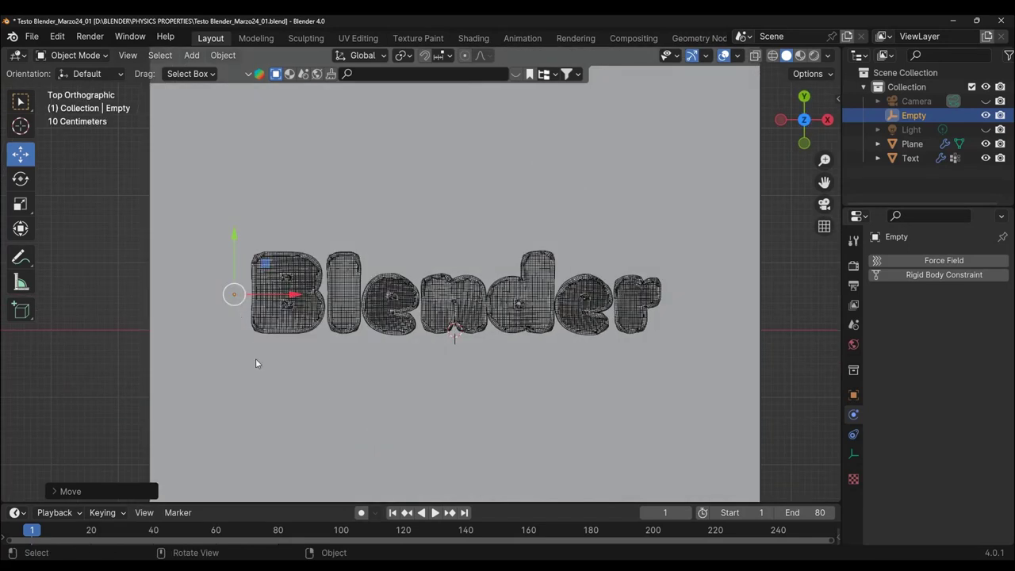
mouse_move(256, 364)
middle_mouse_down()
mouse_move(284, 226)
mouse_move(330, 204)
mouse_move(246, 210)
middle_mouse_up()
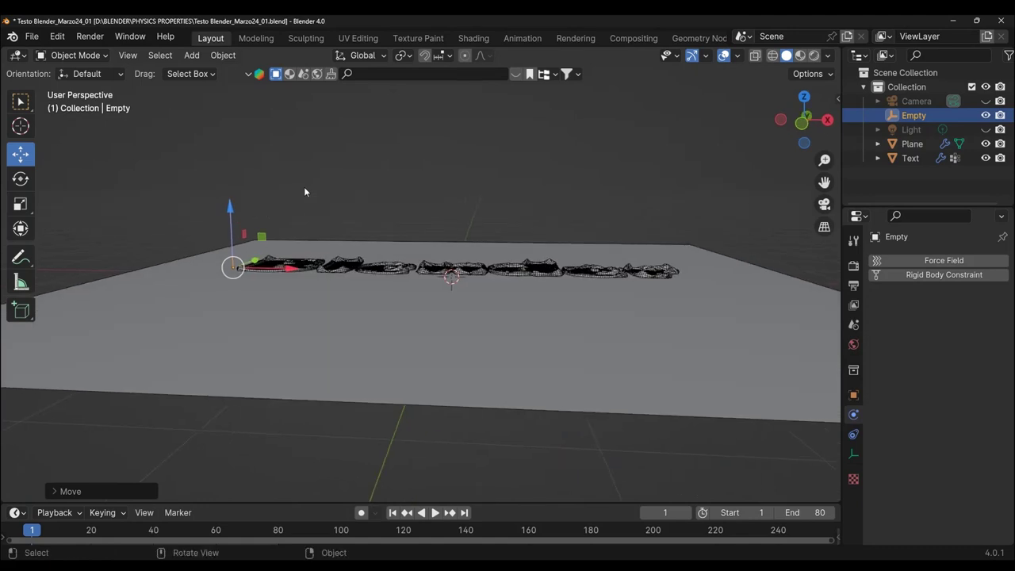
mouse_move(291, 149)
middle_mouse_down()
mouse_move(465, 245)
mouse_move(477, 281)
middle_mouse_up()
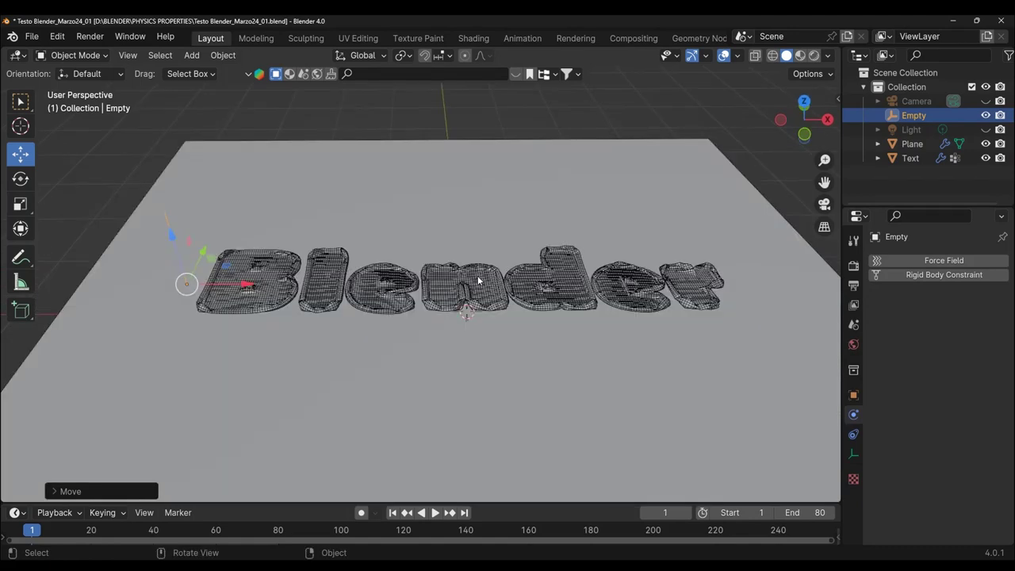
left_click(477, 280)
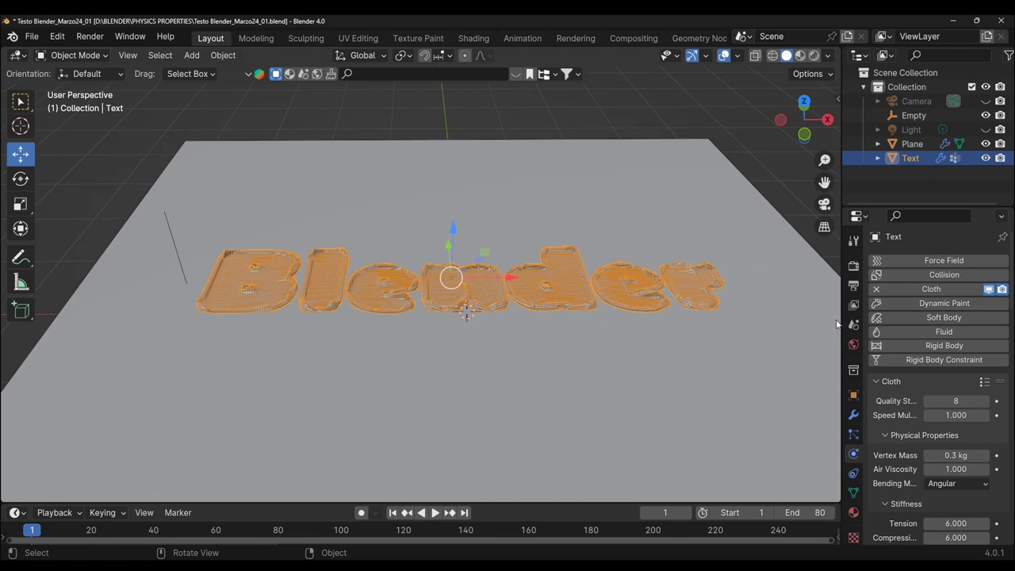
- Add a Vertex Weight Proximity modifier to the Text, found by searching 'weight'
left_click_drag(842, 326, 791, 373)
left_click(796, 414)
left_click(843, 205)
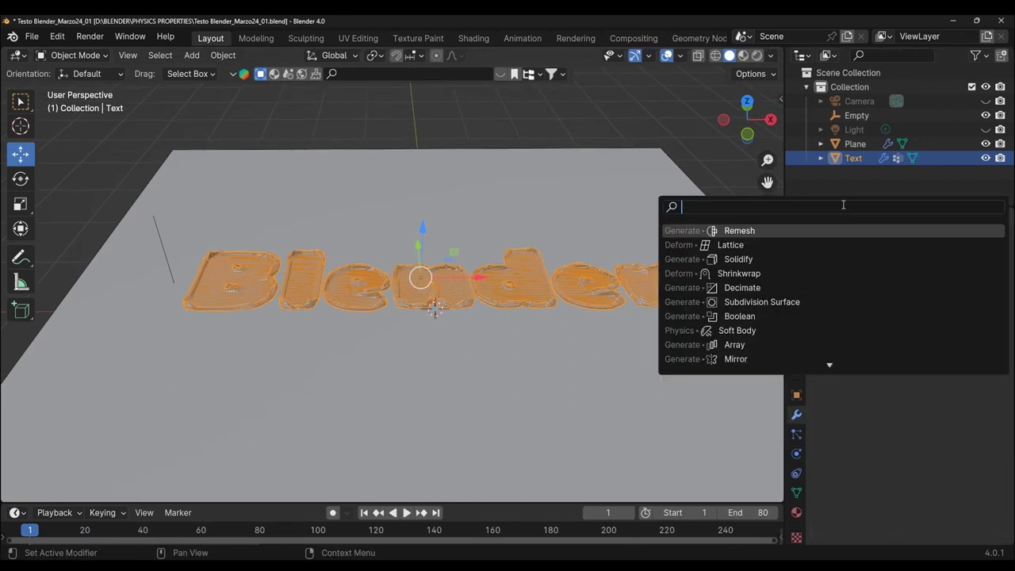
type("weight")
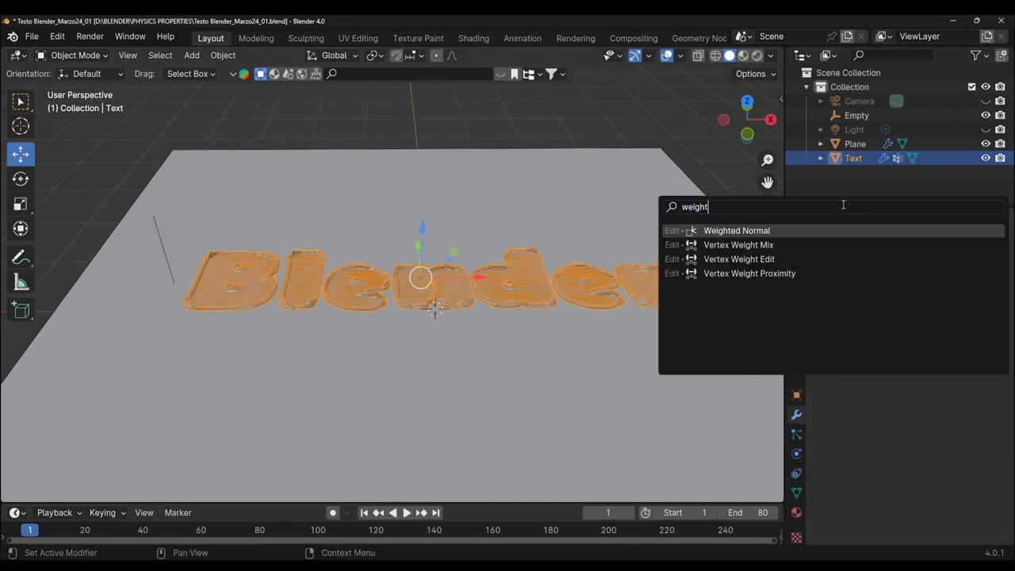
left_click(776, 273)
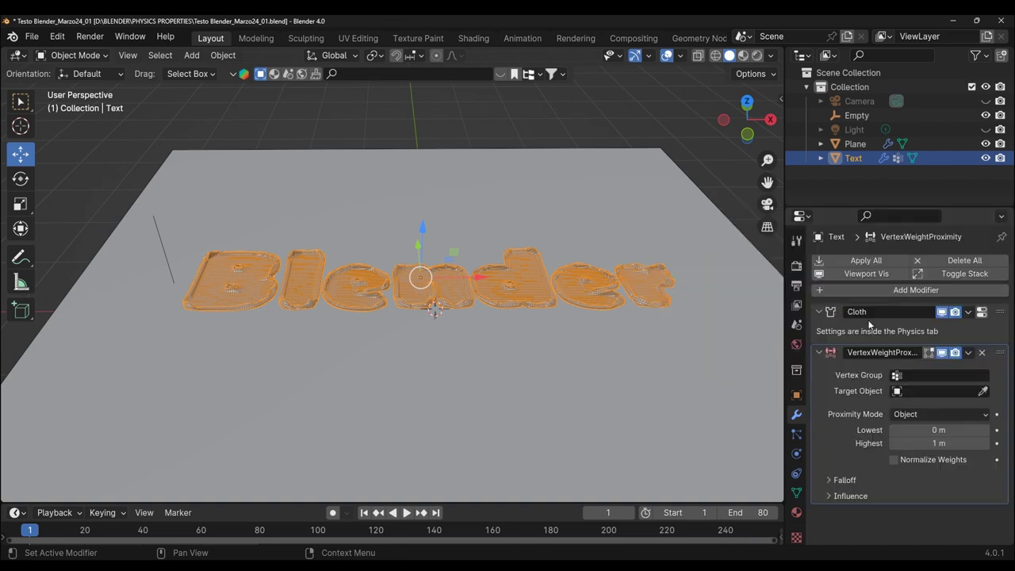
- Set the proximity modifier's Vertex Group to Pin group and Target Object to Empty
left_click(928, 374)
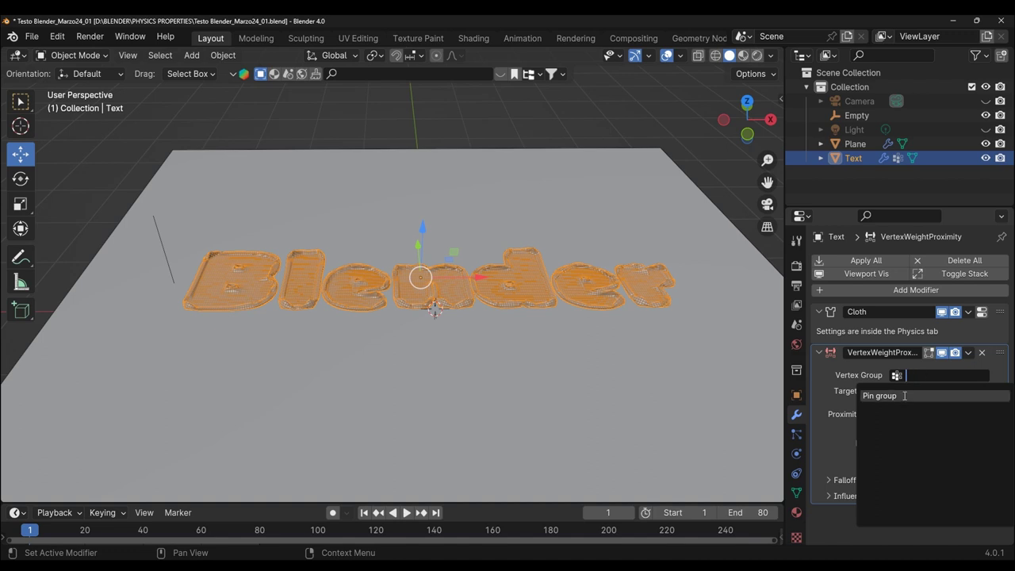
left_click(904, 396)
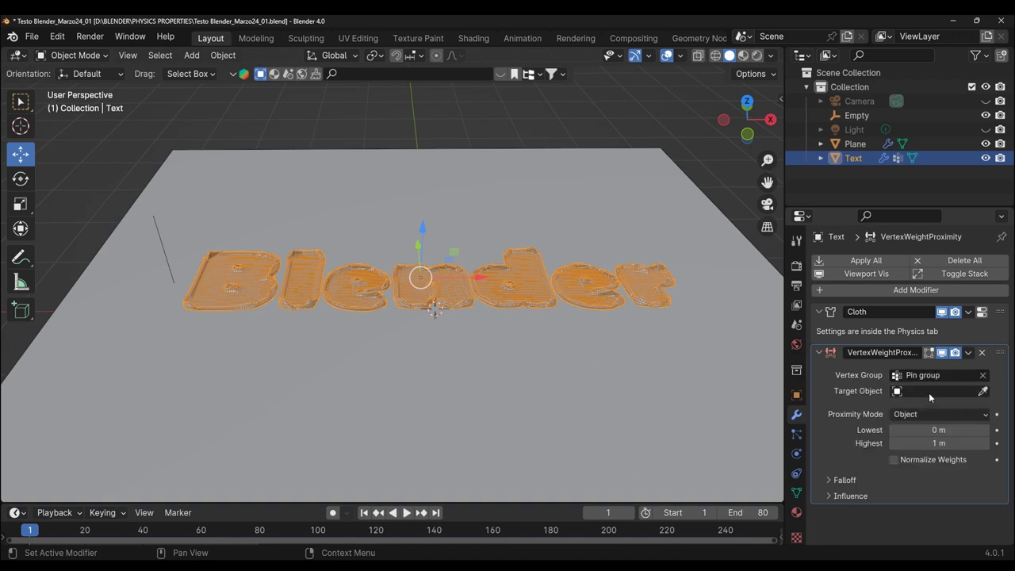
left_click(929, 391)
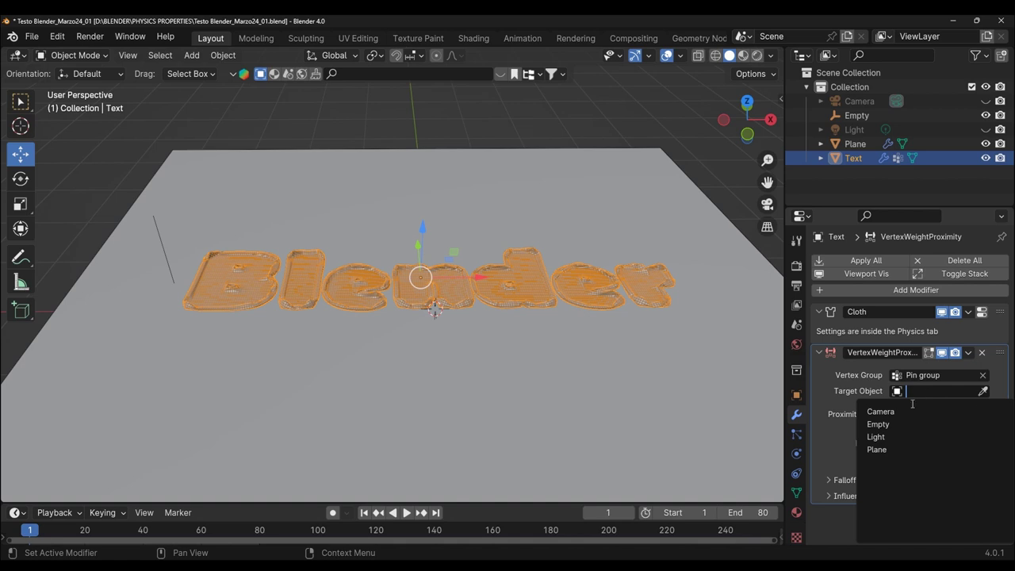
left_click(901, 428)
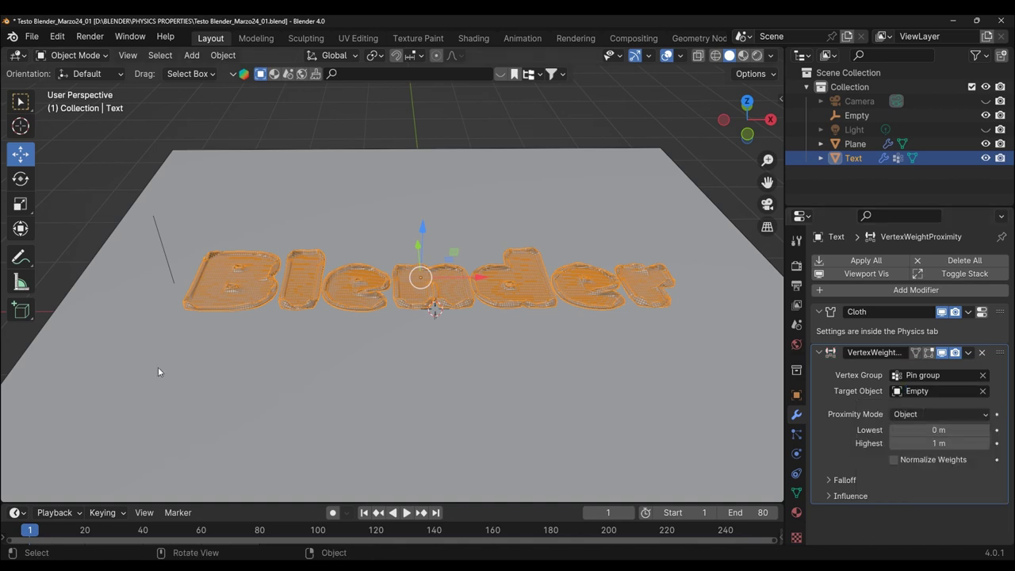
- Try moving the Empty, undo the move, and reselect the Text
mouse_move(158, 369)
middle_mouse_down()
mouse_move(211, 318)
mouse_move(171, 284)
middle_mouse_up()
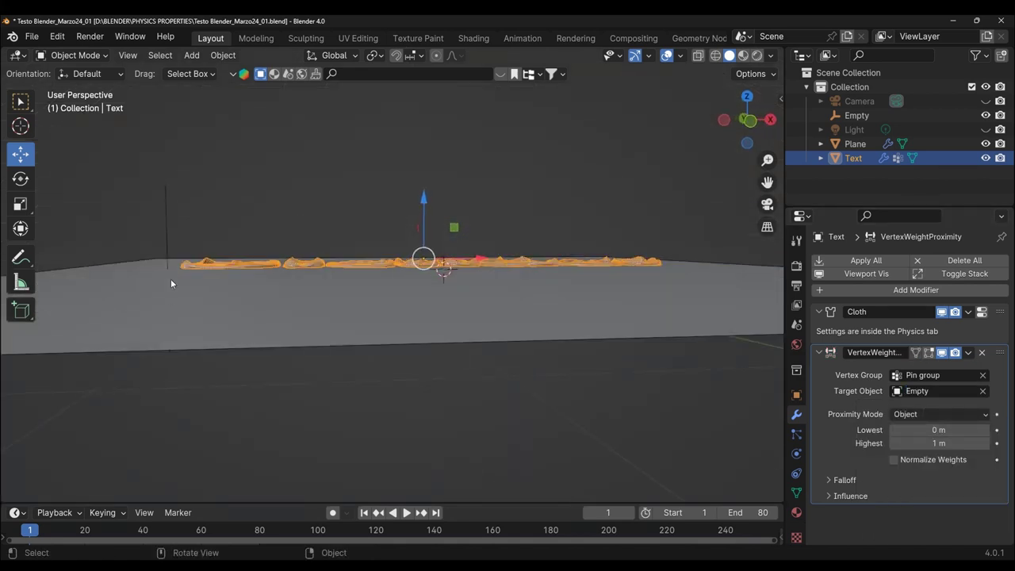
left_click(162, 236)
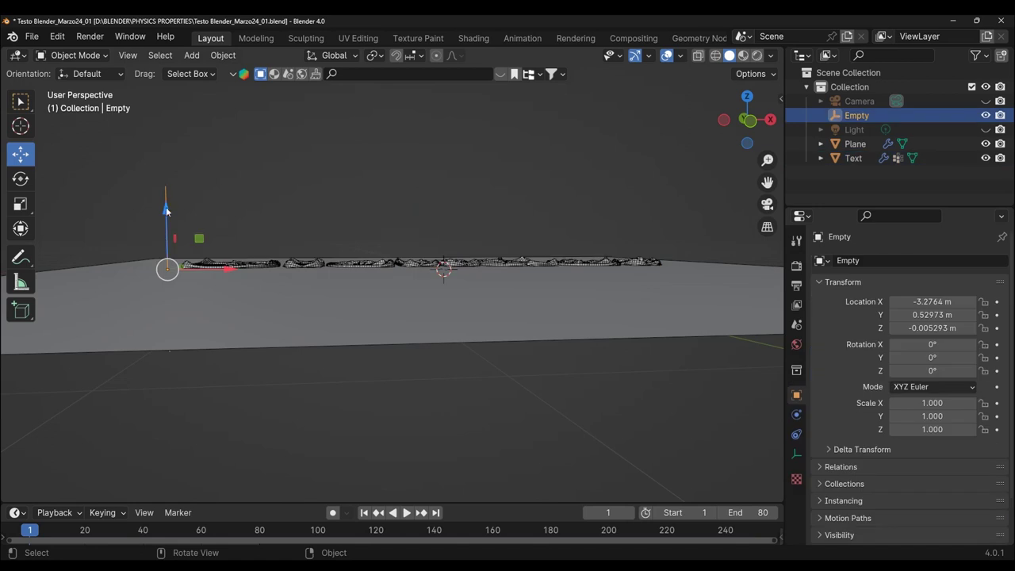
left_click_drag(165, 207, 167, 204)
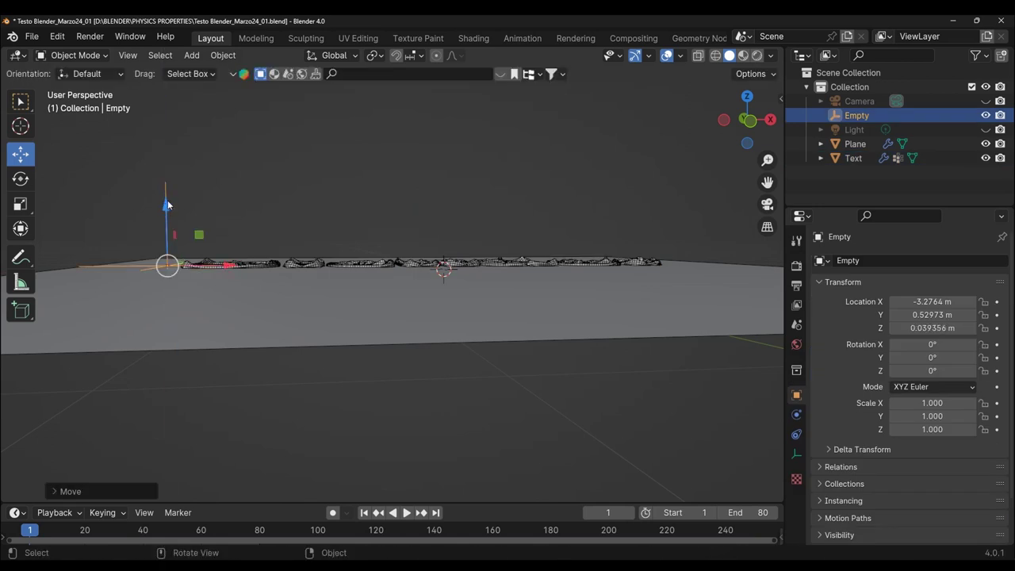
key("ctrl+z")
middle_click_drag(193, 204, 612, 402)
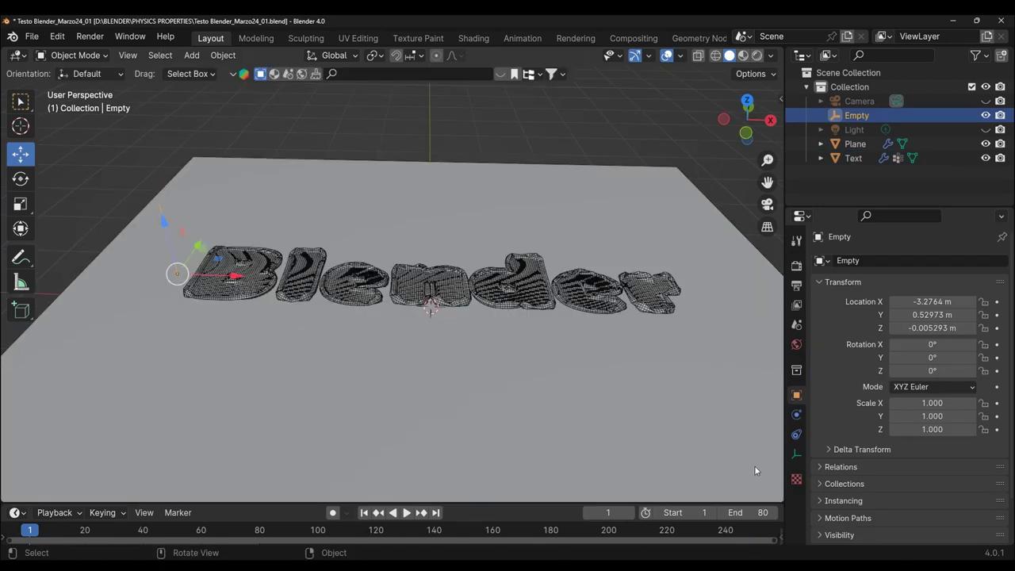
left_click(796, 414)
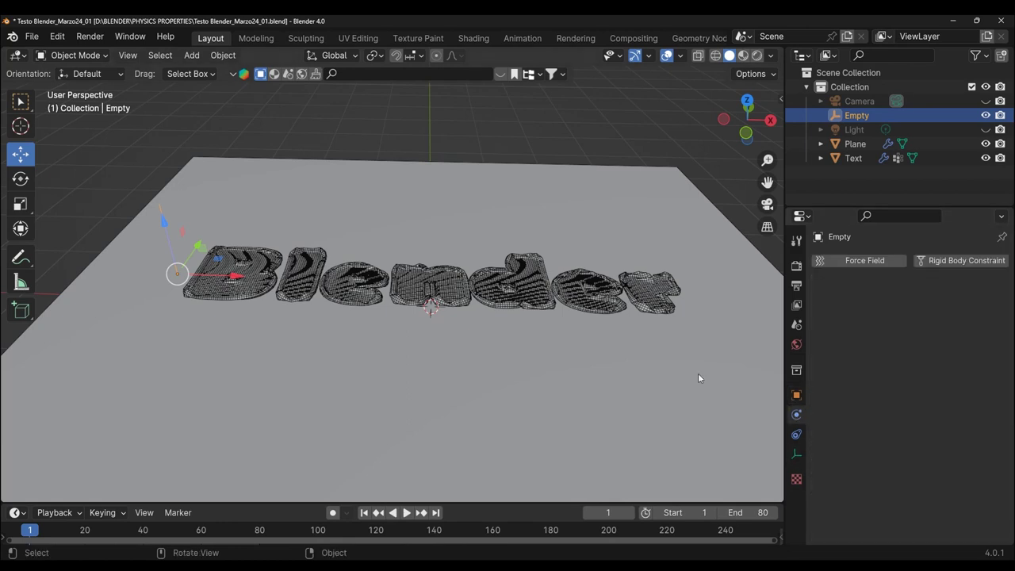
left_click(459, 292)
- Set the proximity modifier's Proximity Mode to Geometry (Vertex)
left_click(796, 414)
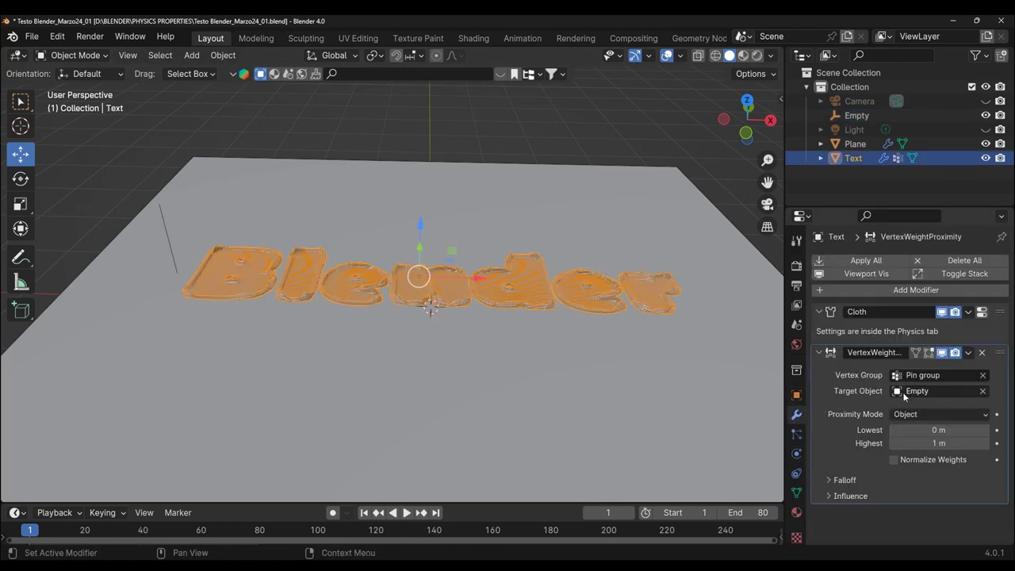
middle_click_drag(533, 367, 544, 381)
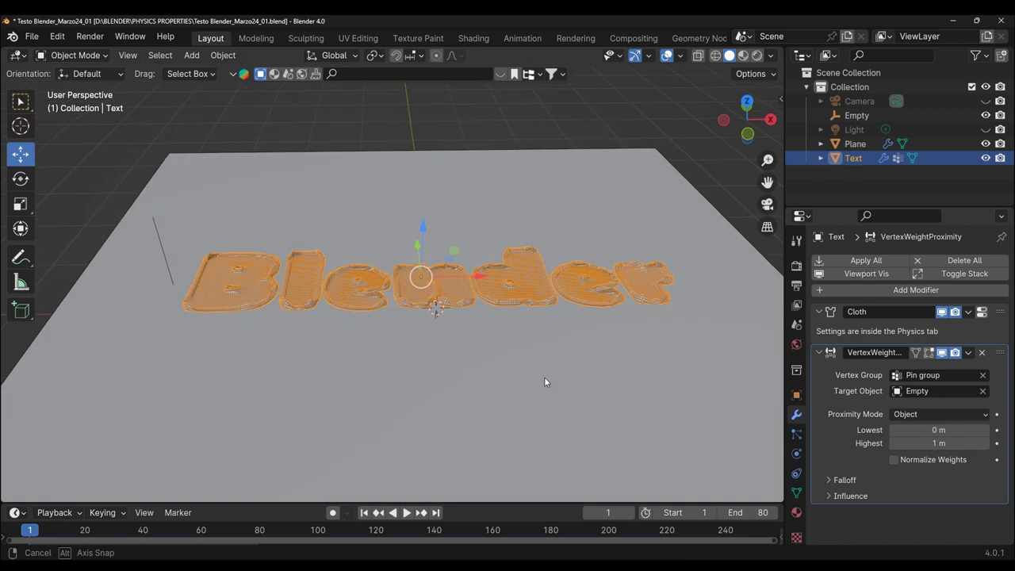
left_click(940, 410)
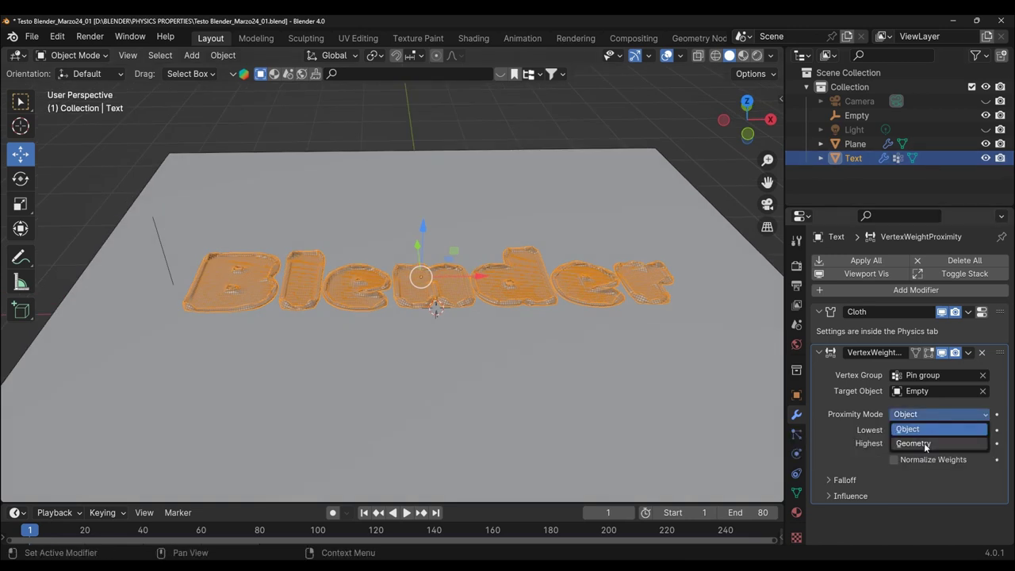
left_click(924, 443)
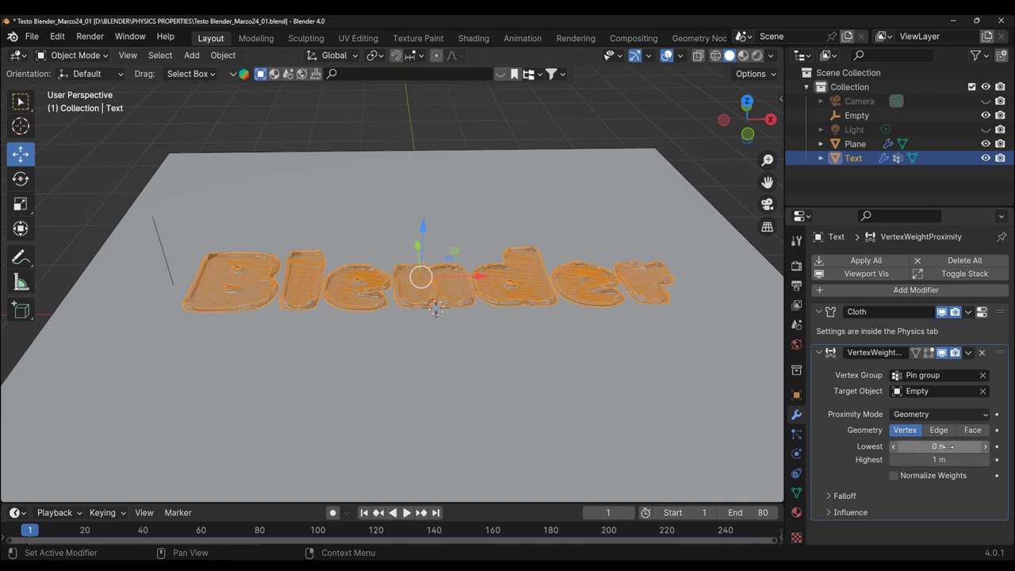
- Keyframe Lowest 0 m and Highest 0.1 m at frame 1
left_click(997, 450)
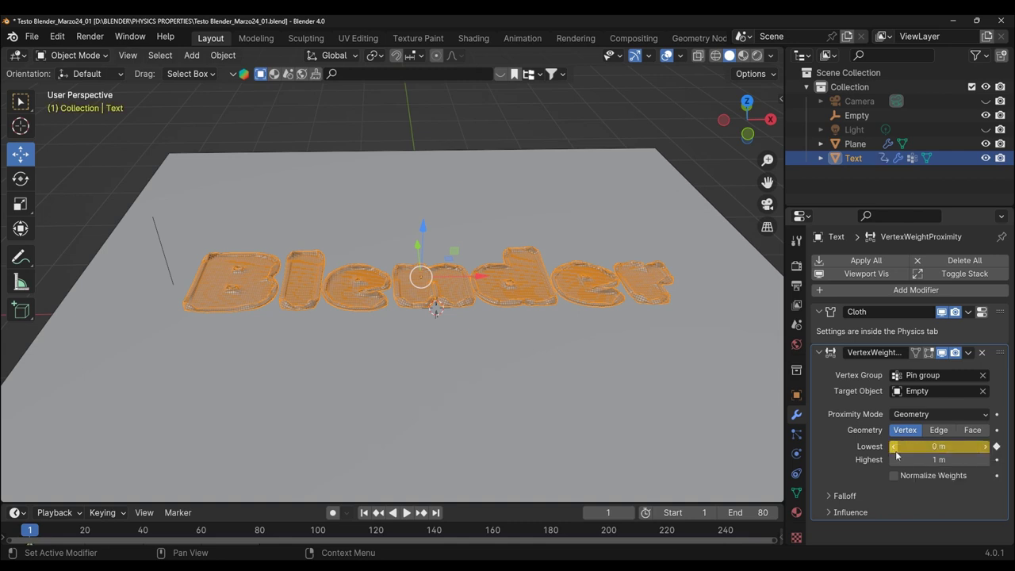
left_click(949, 460)
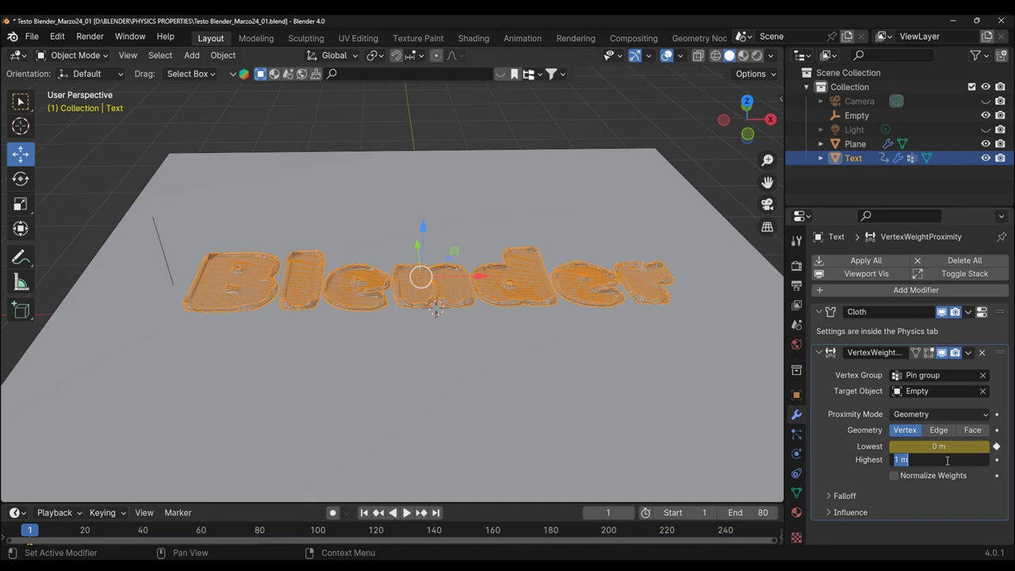
type("0.1")
key("Return")
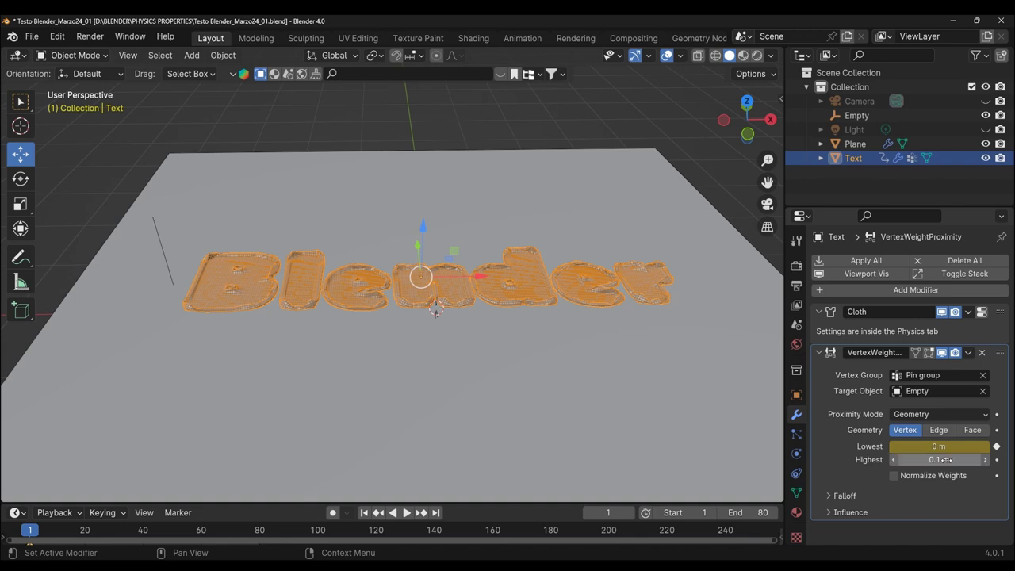
left_click(997, 460)
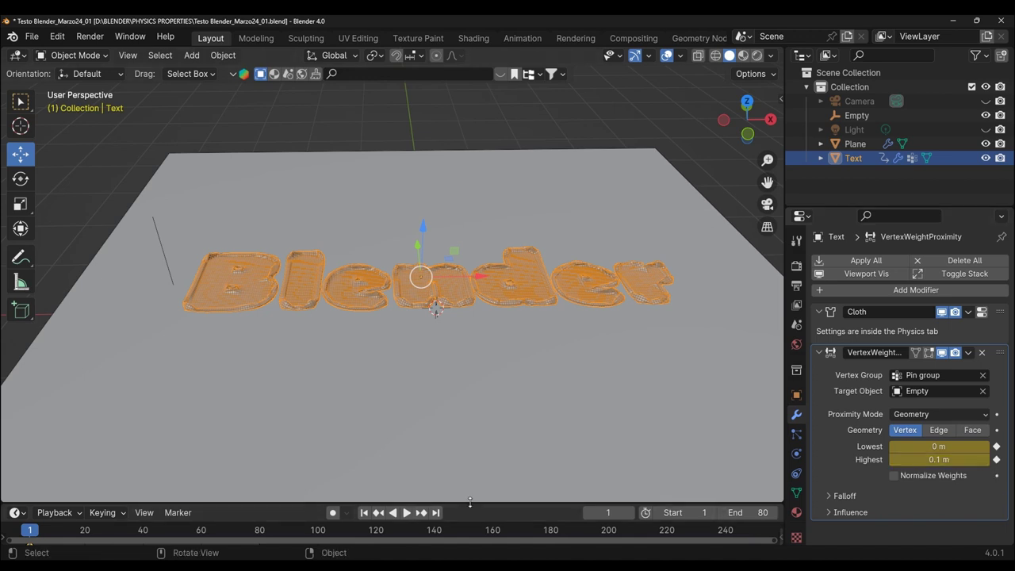
- Preview the animation, set the scene end frame to 100, and go to frame 100
left_click_drag(469, 502, 469, 426)
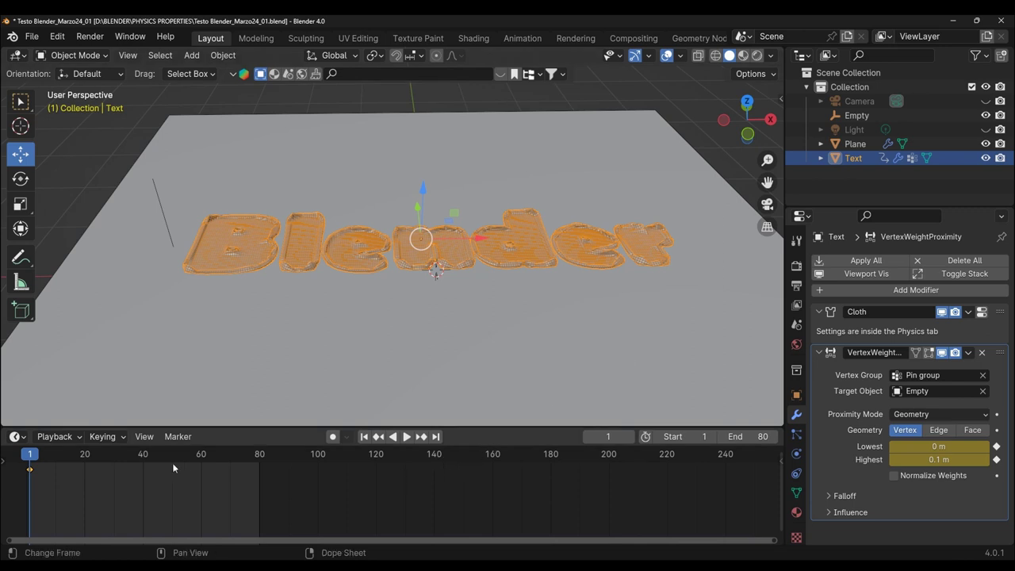
key("space")
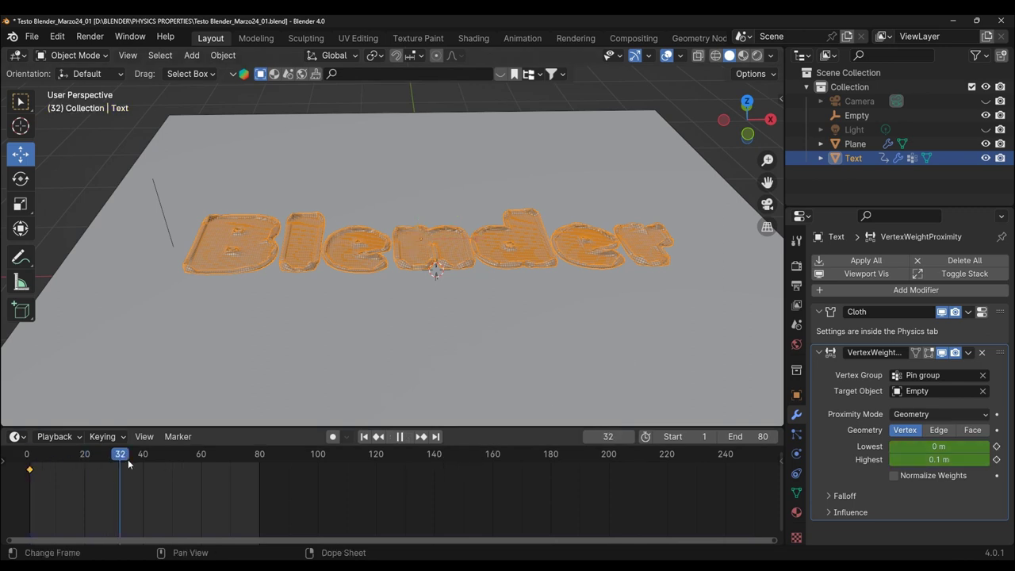
left_click_drag(209, 458, 256, 457)
key("space")
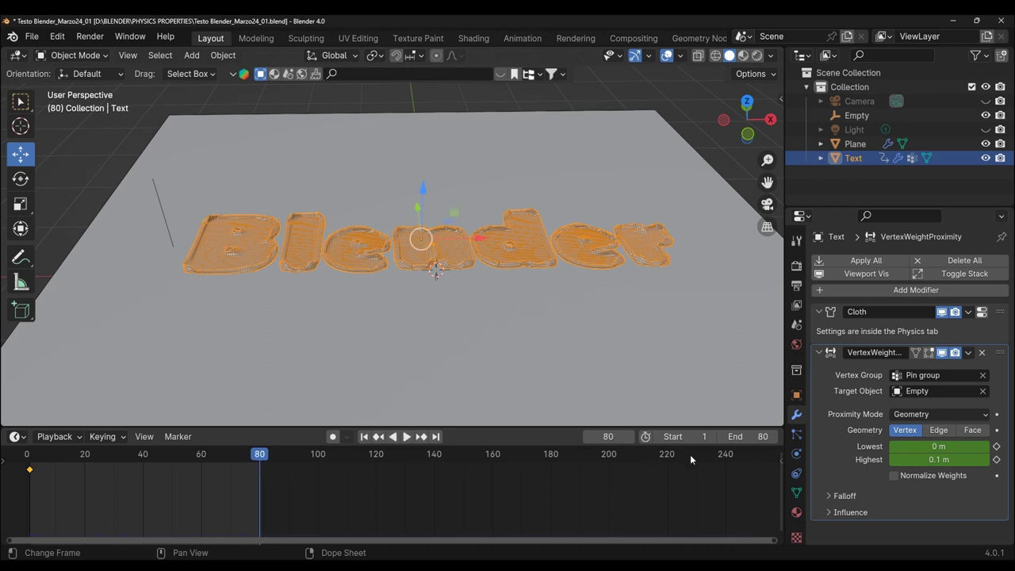
left_click(749, 437)
type("100")
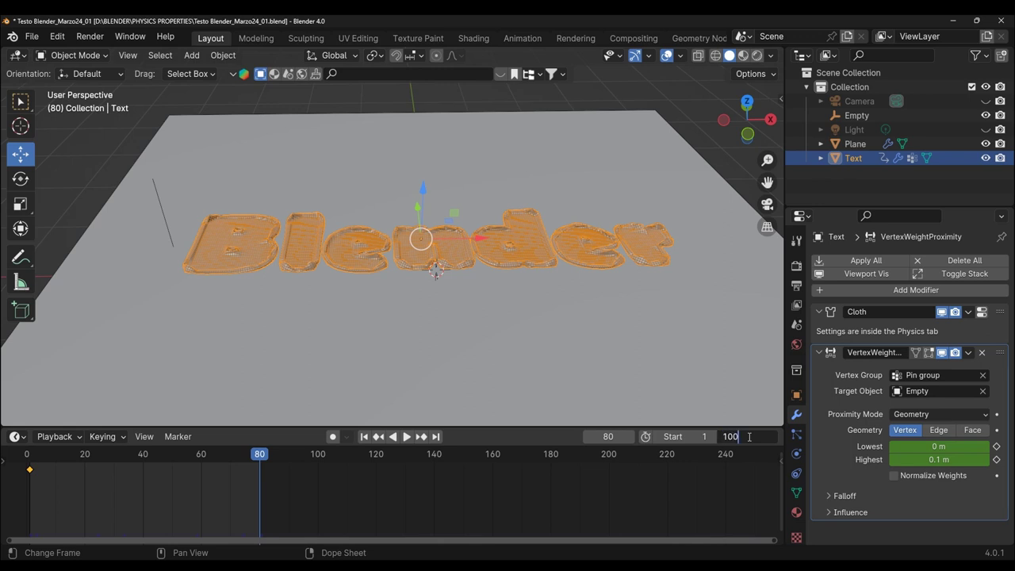
key("Return")
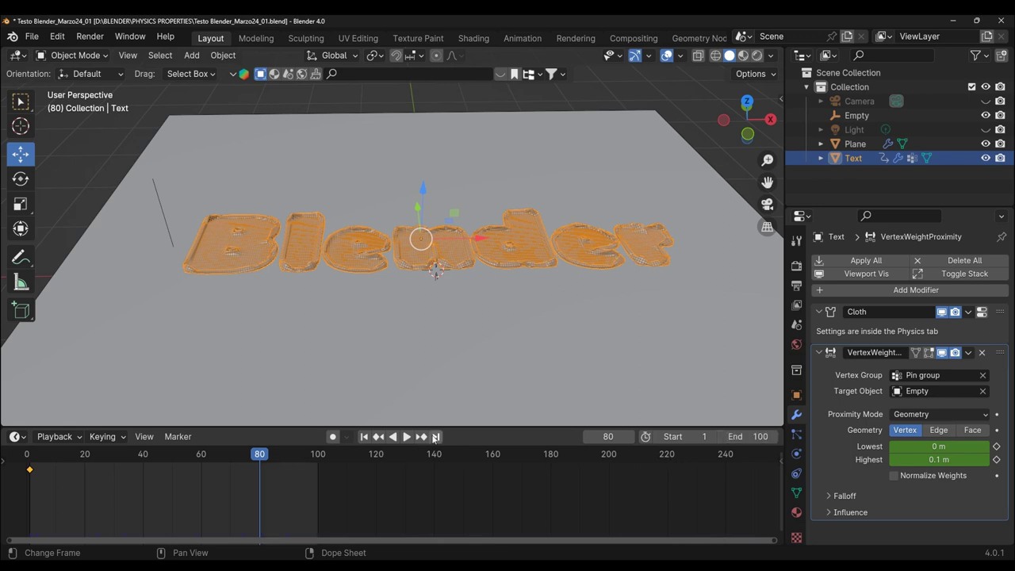
left_click(436, 437)
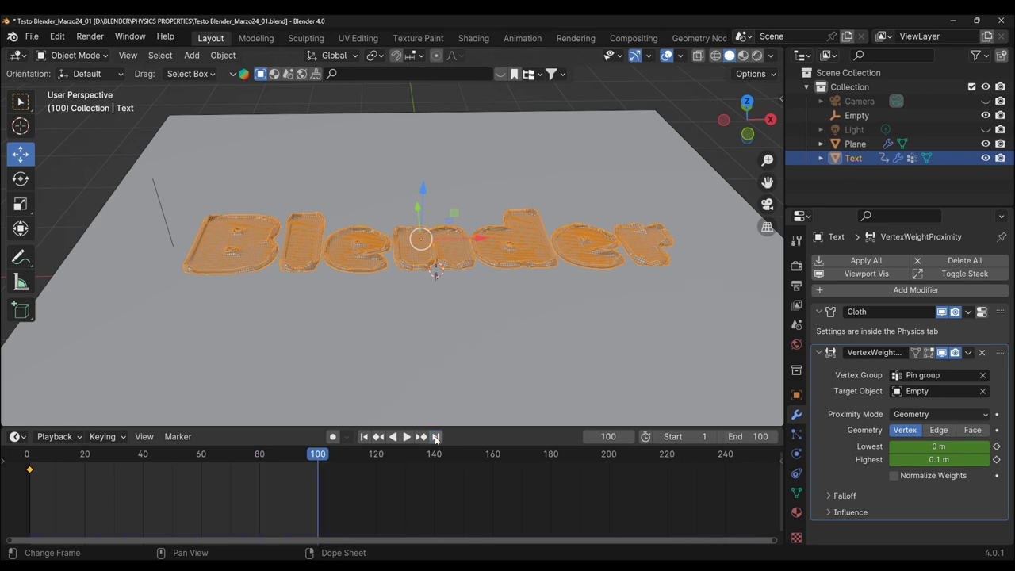
- Keyframe the Lowest distance (1) and Highest distance (10 m) at frame 100
left_click(941, 446)
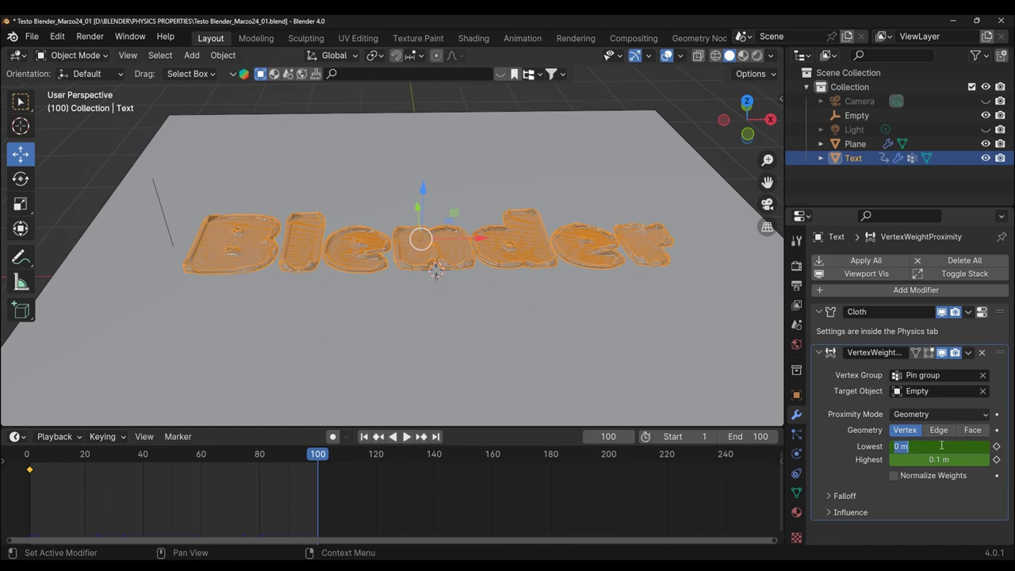
type("1")
key("Return")
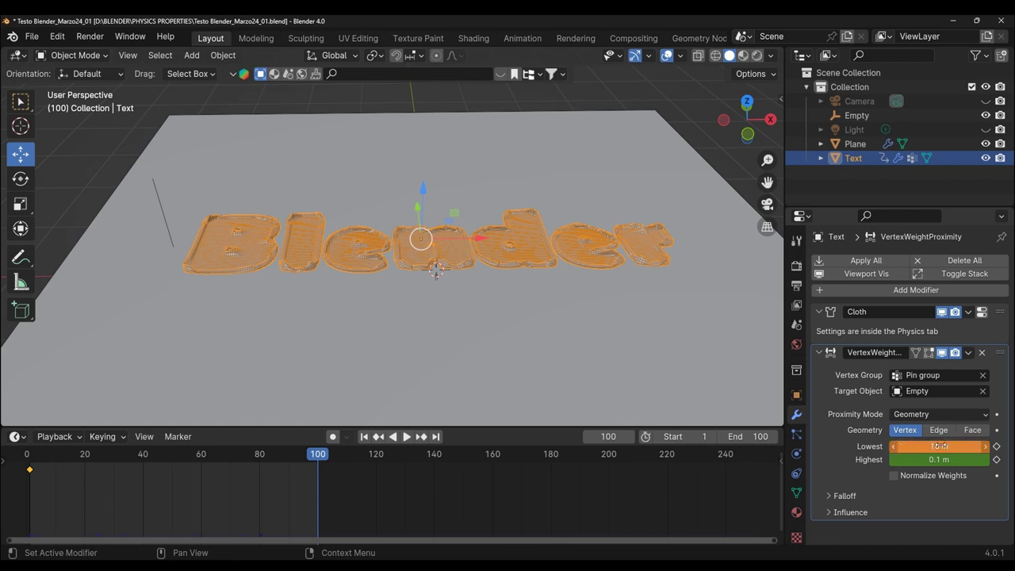
left_click(997, 445)
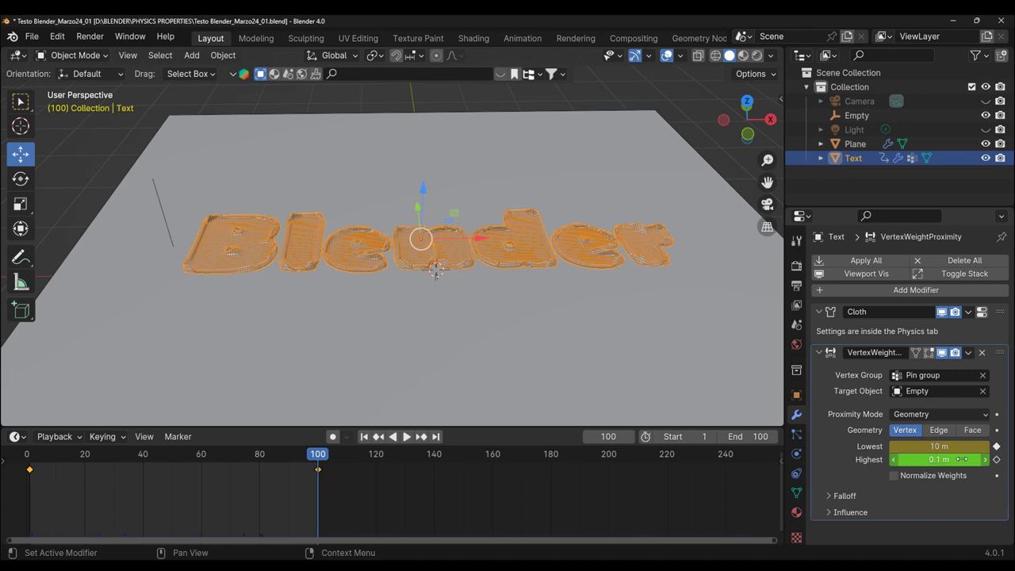
left_click(960, 459)
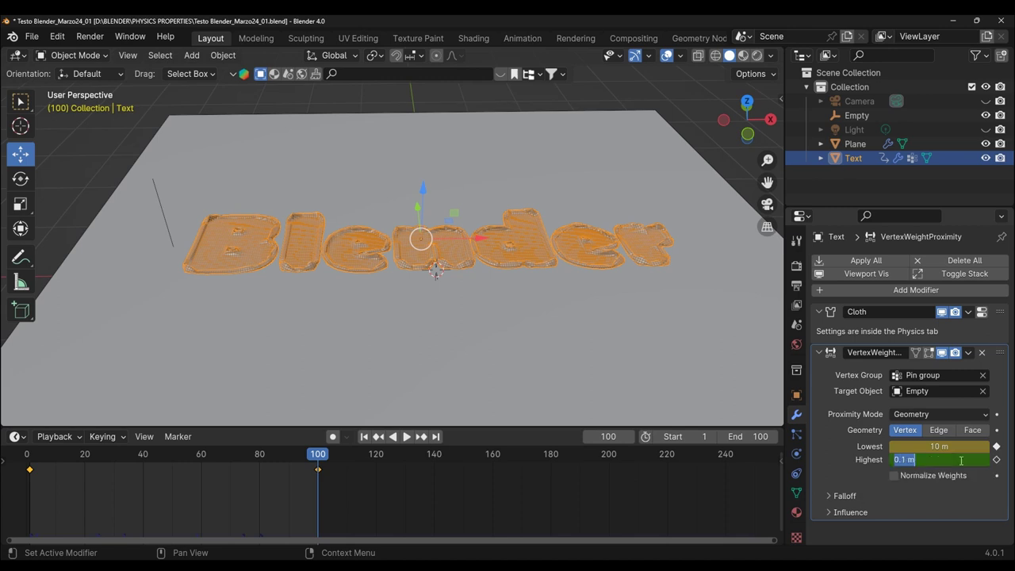
type("10")
key("Return")
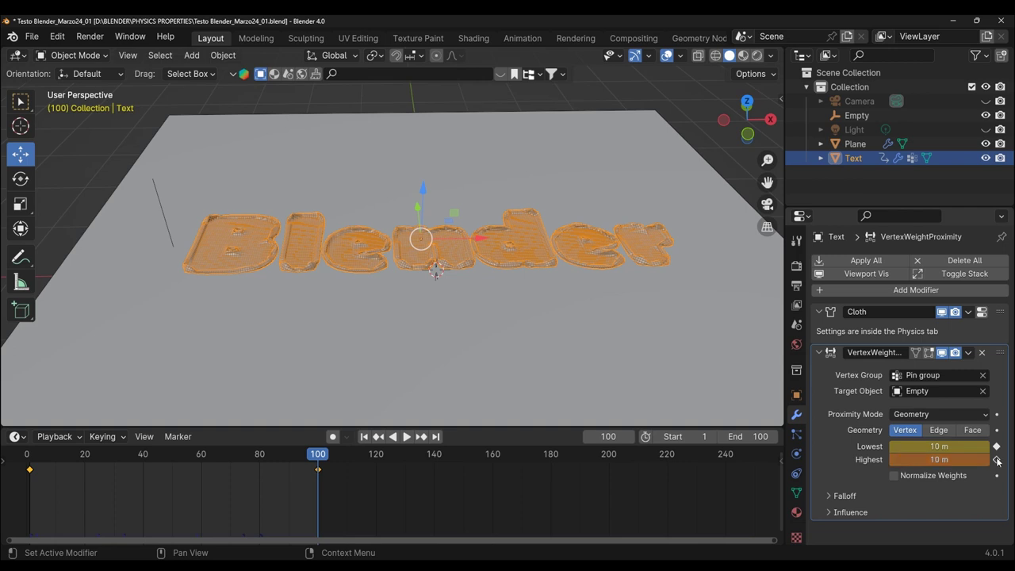
left_click(997, 460)
- Switch the keyframes to Bezier interpolation and return to the first frame
left_click(41, 476)
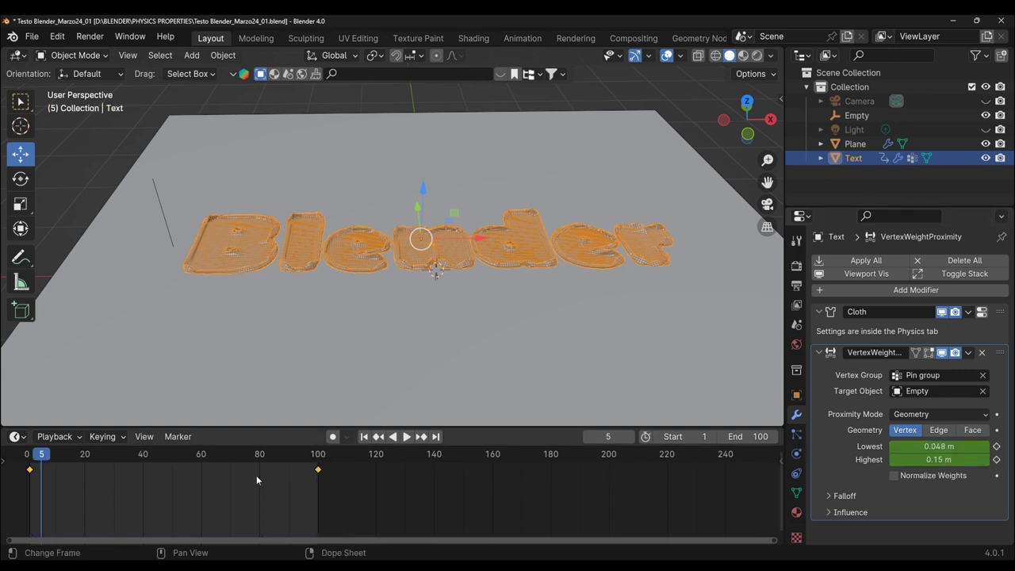
right_click(123, 491)
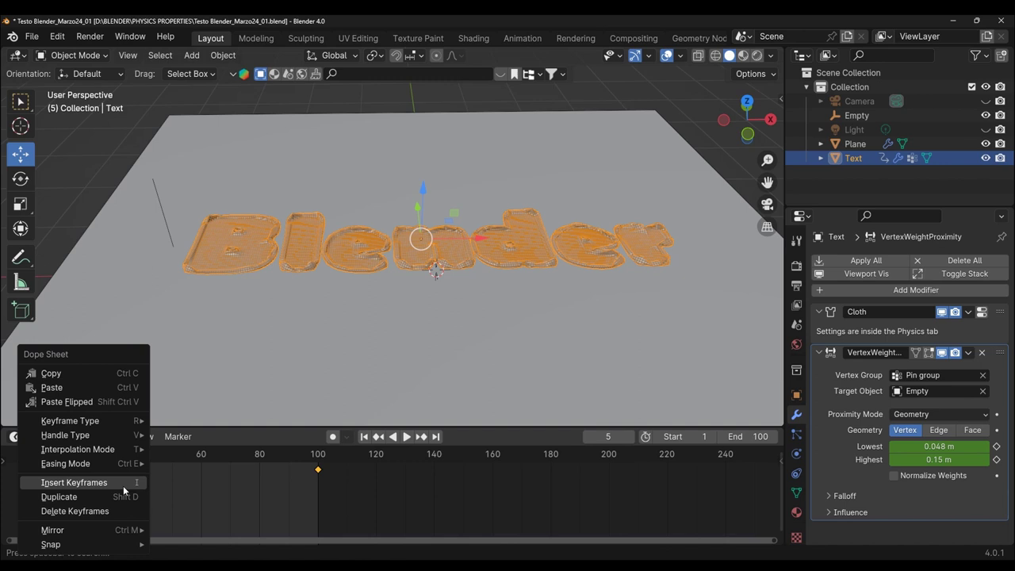
mouse_move(78, 449)
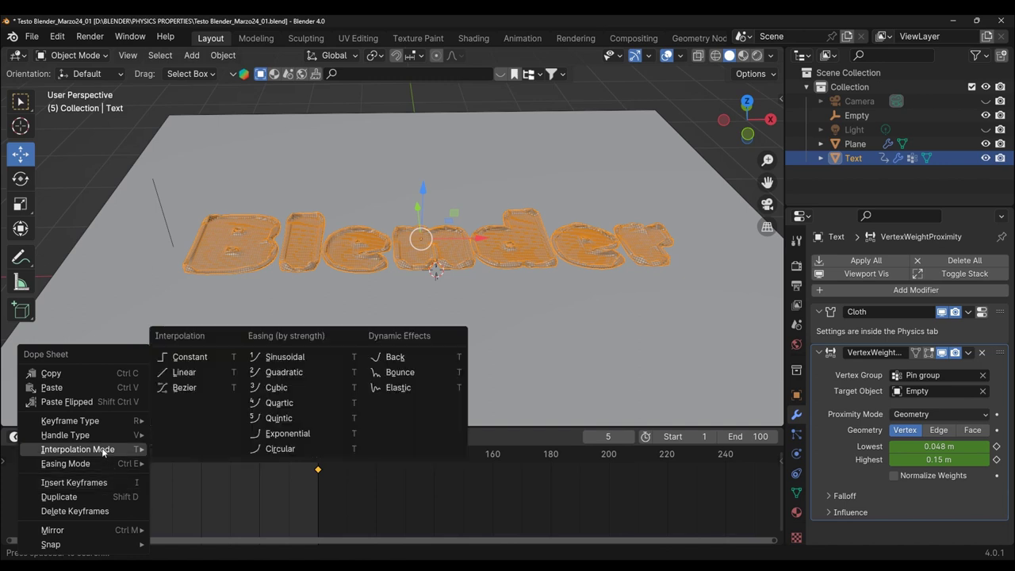
left_click(184, 387)
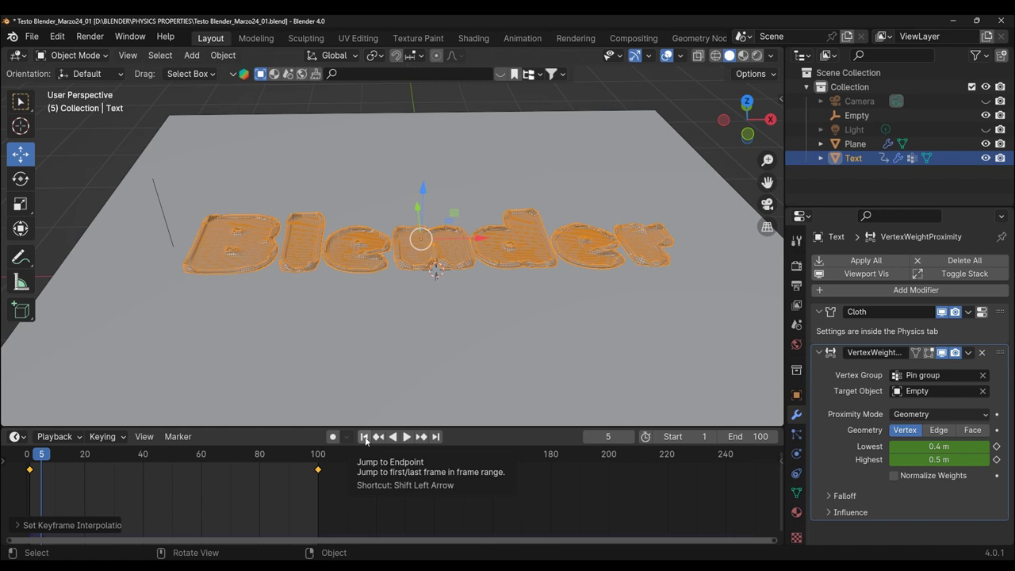
left_click(365, 437)
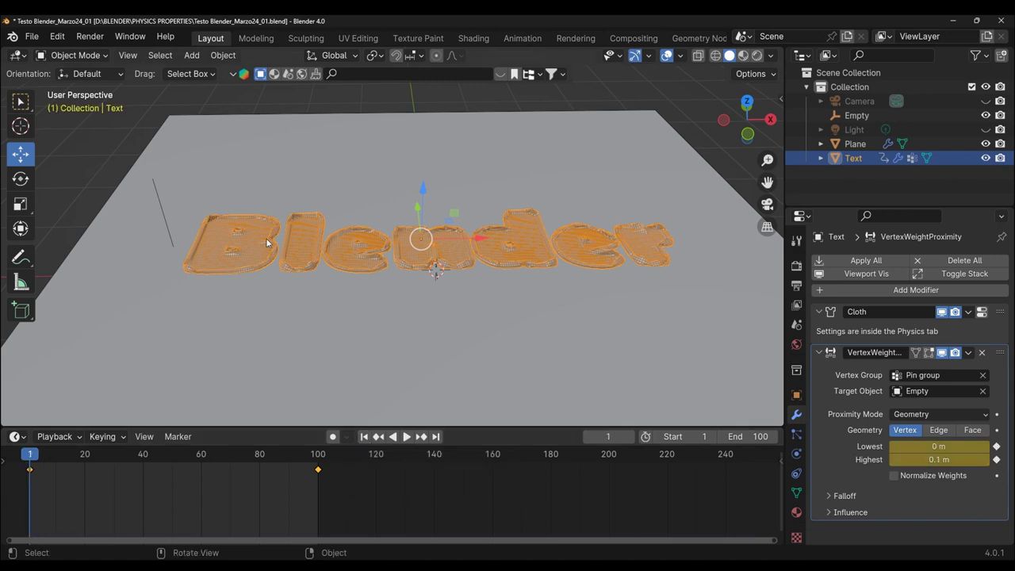
scroll(274, 269, "up", 3)
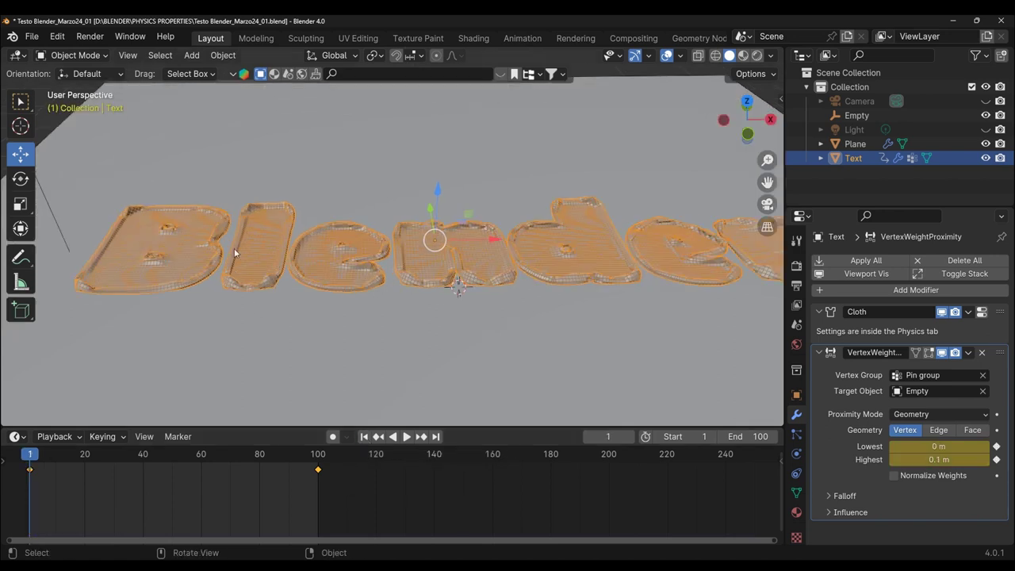
left_click(84, 57)
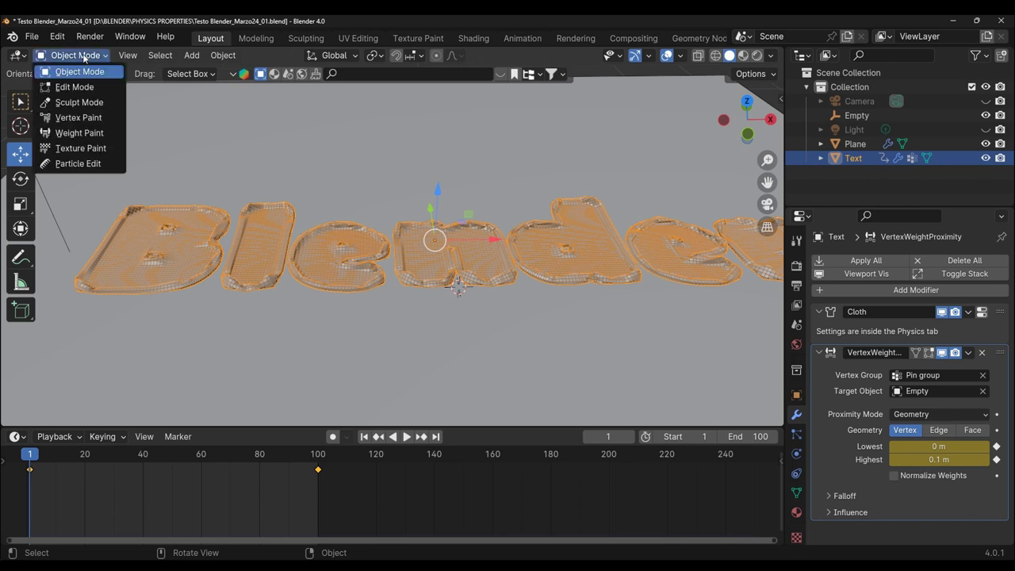
left_click(93, 136)
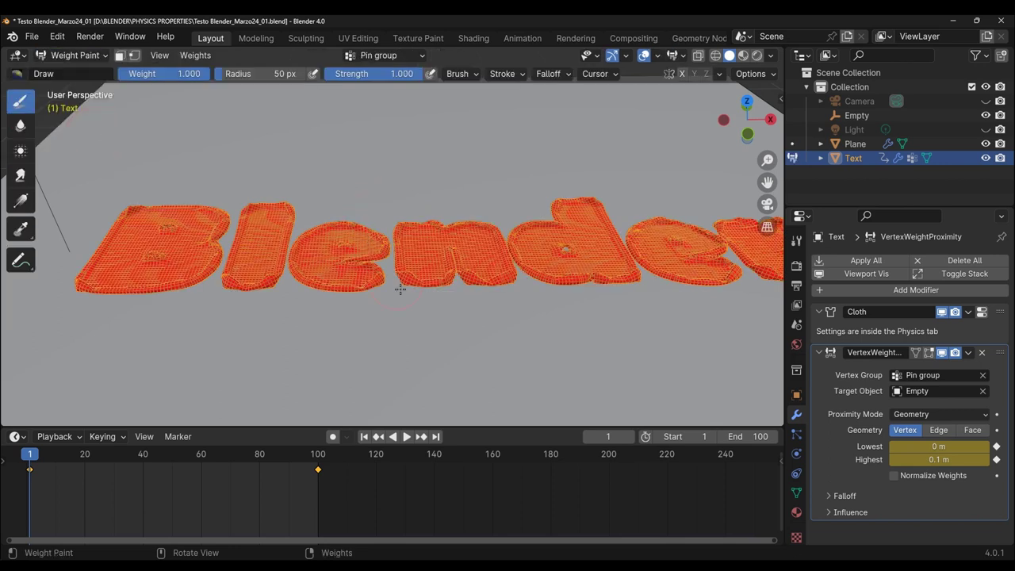
mouse_move(415, 306)
middle_mouse_down()
mouse_move(539, 319)
mouse_move(528, 335)
middle_mouse_up()
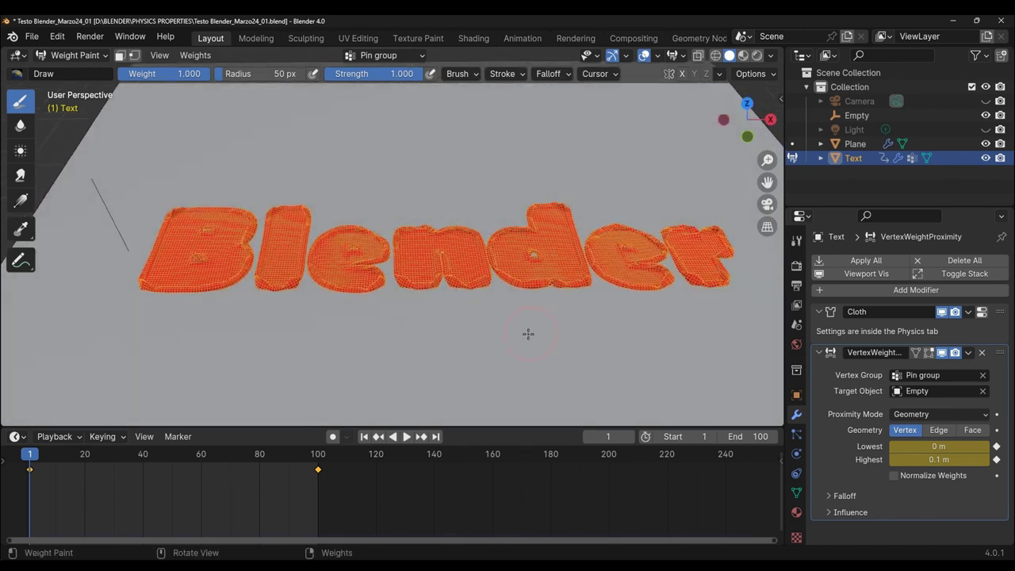
scroll(526, 336, "up", 2)
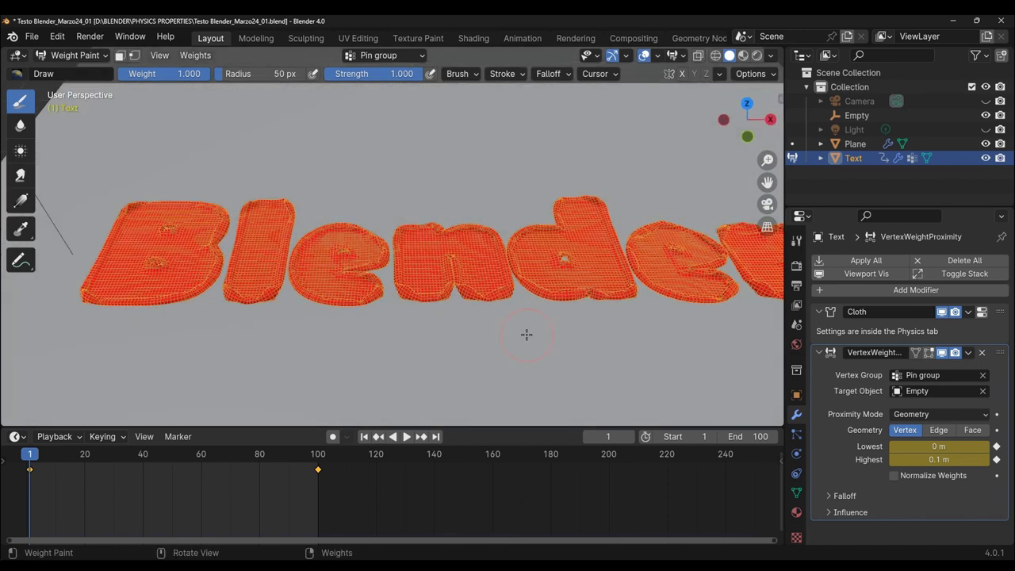
left_click(406, 436)
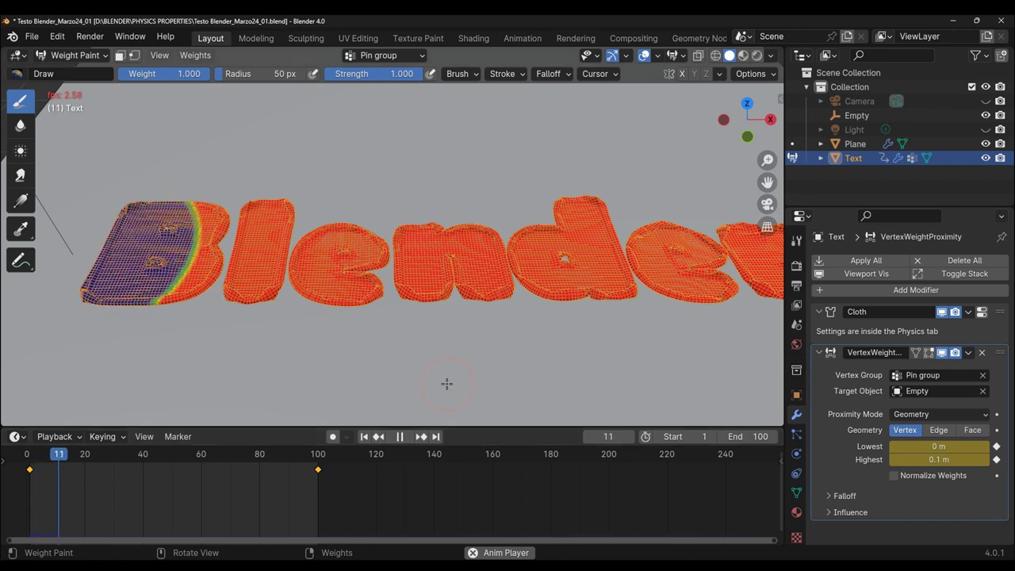
scroll(447, 384, "down", 2)
scroll(447, 384, "down", 2)
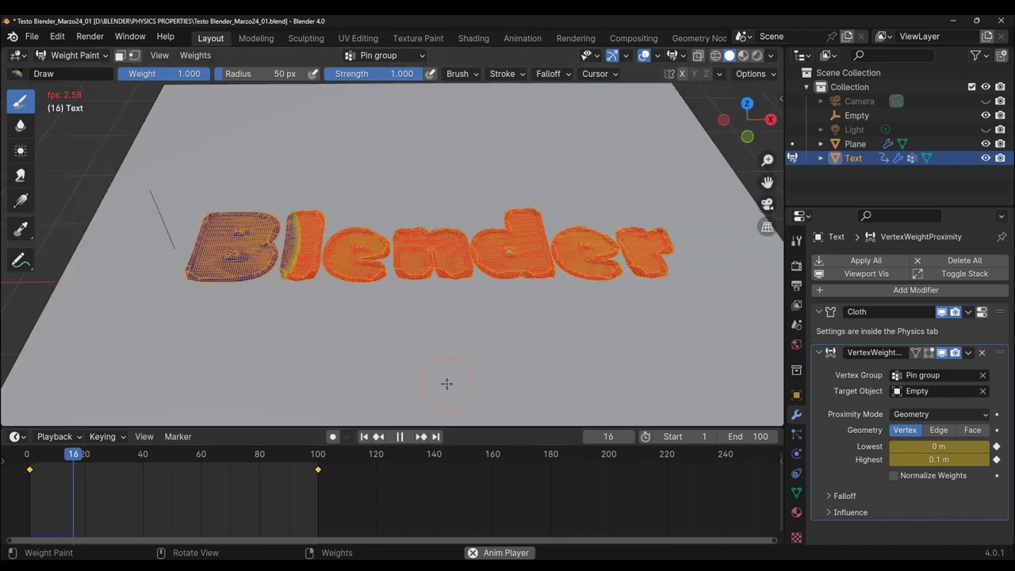
scroll(447, 384, "down", 2)
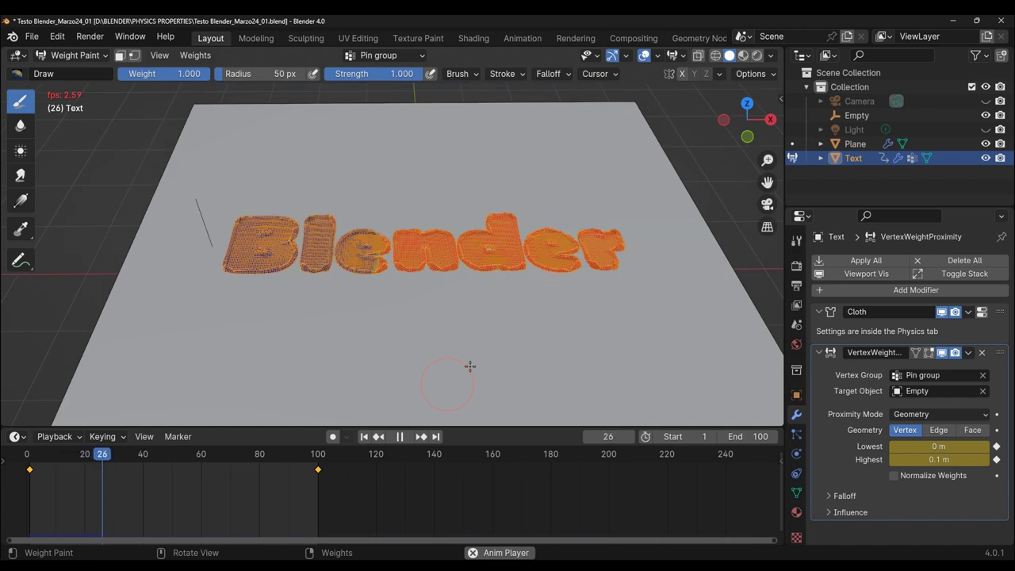
scroll(470, 365, "up", 4)
scroll(469, 366, "up", 2)
scroll(469, 365, "up", 2)
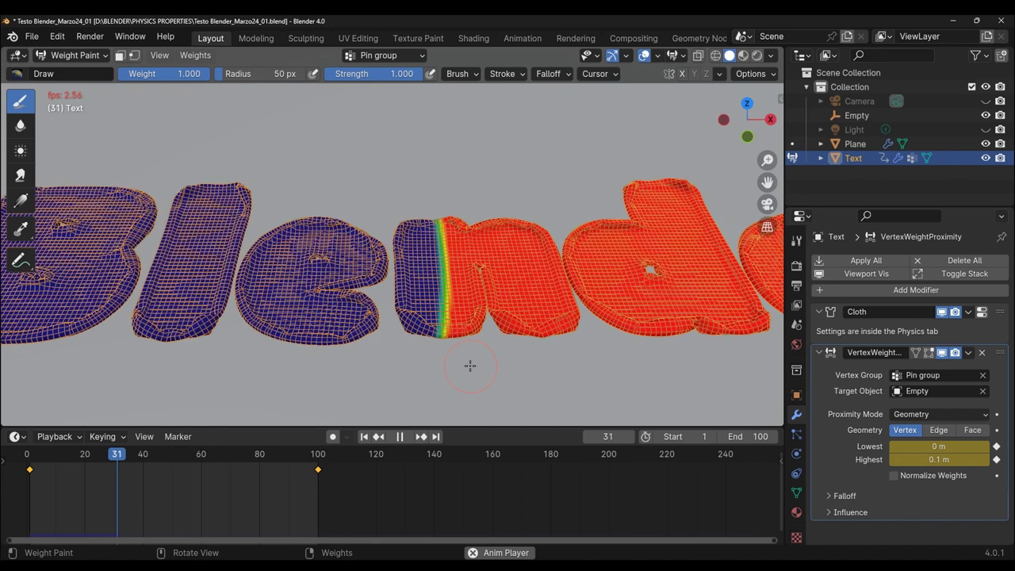
scroll(470, 365, "down", 4)
scroll(470, 366, "down", 2)
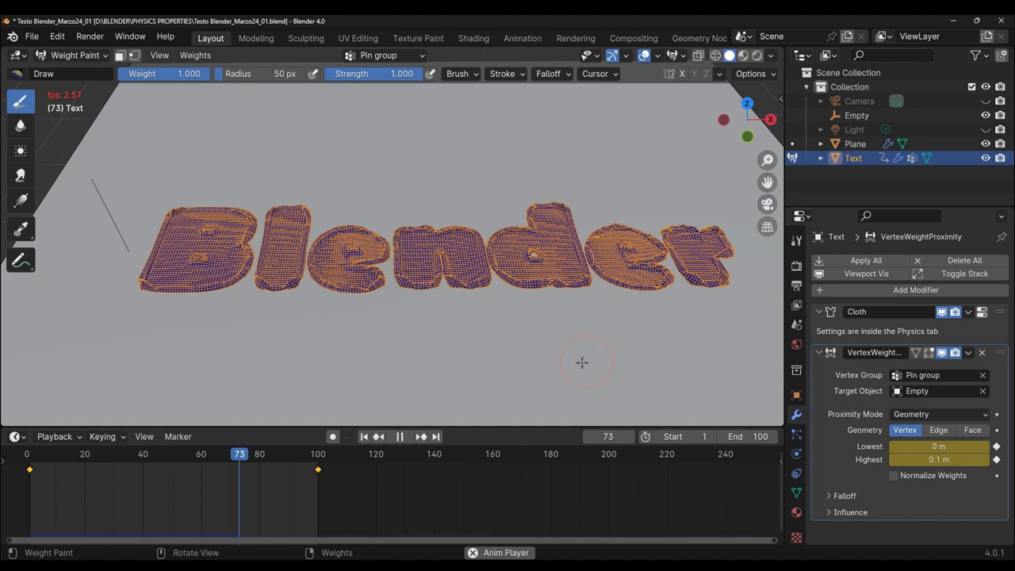
middle_click_drag(400, 349, 396, 356)
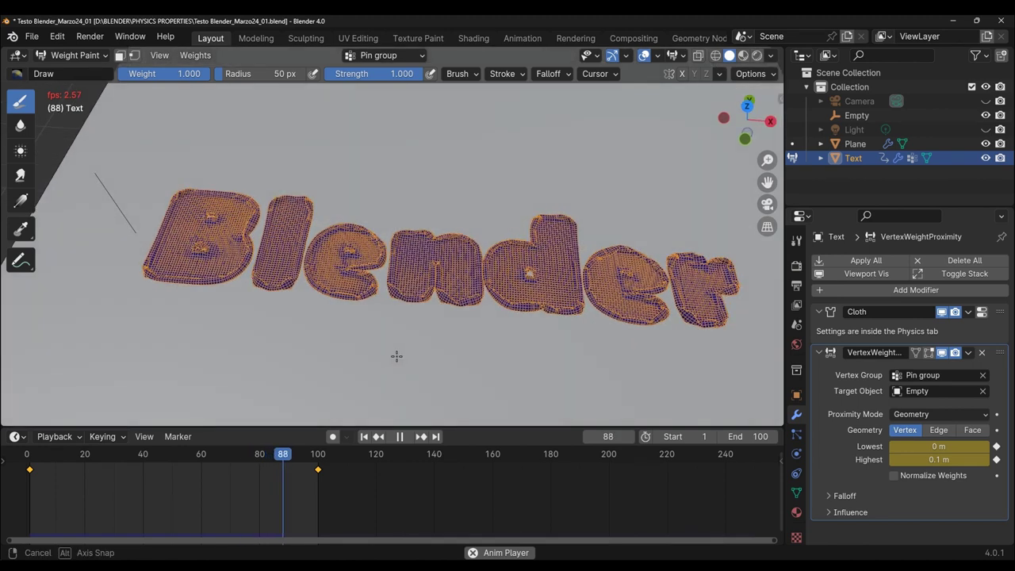
scroll(396, 356, "up", 3)
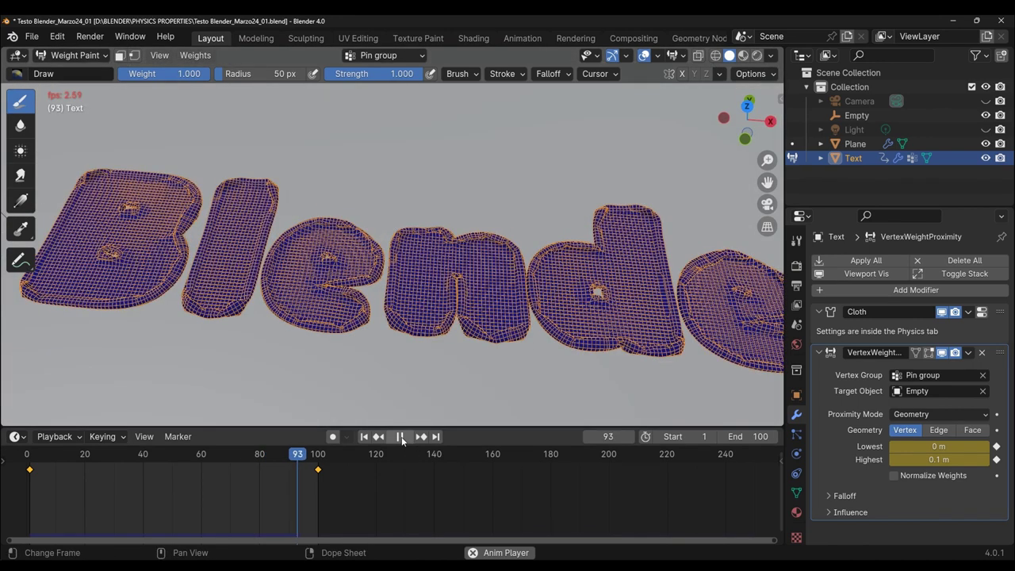
left_click(402, 439)
left_click(365, 437)
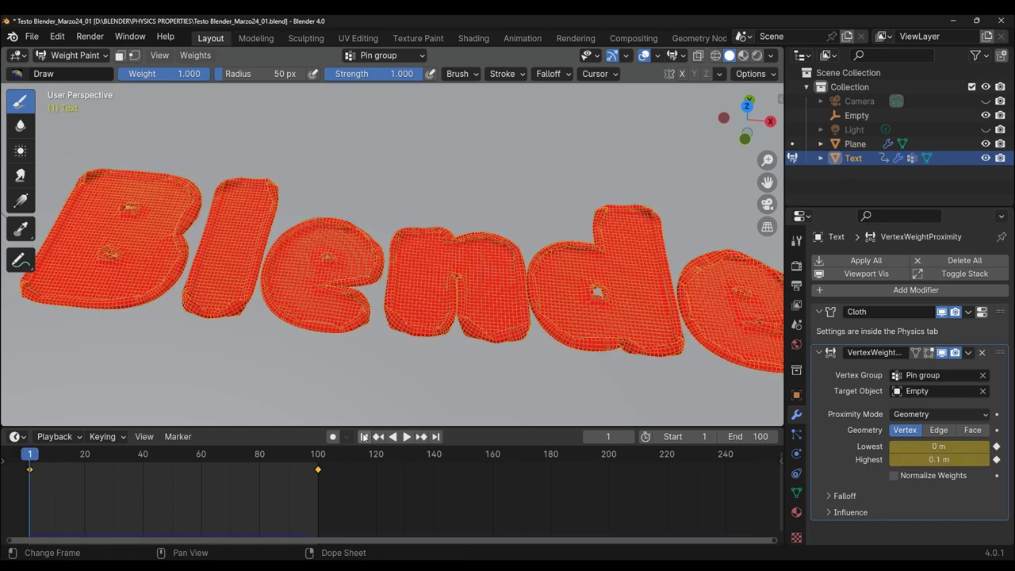
left_click(79, 56)
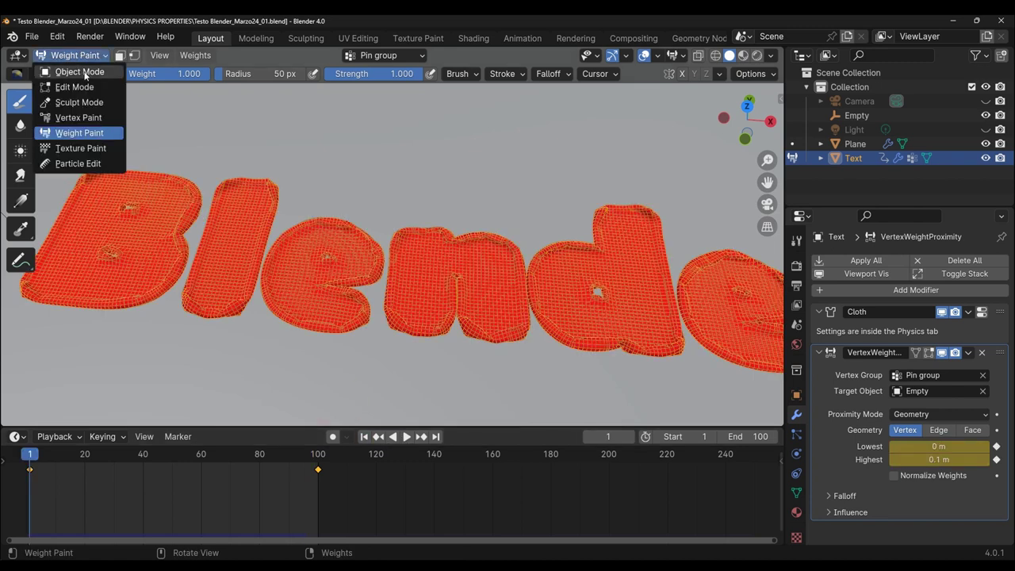
left_click(81, 72)
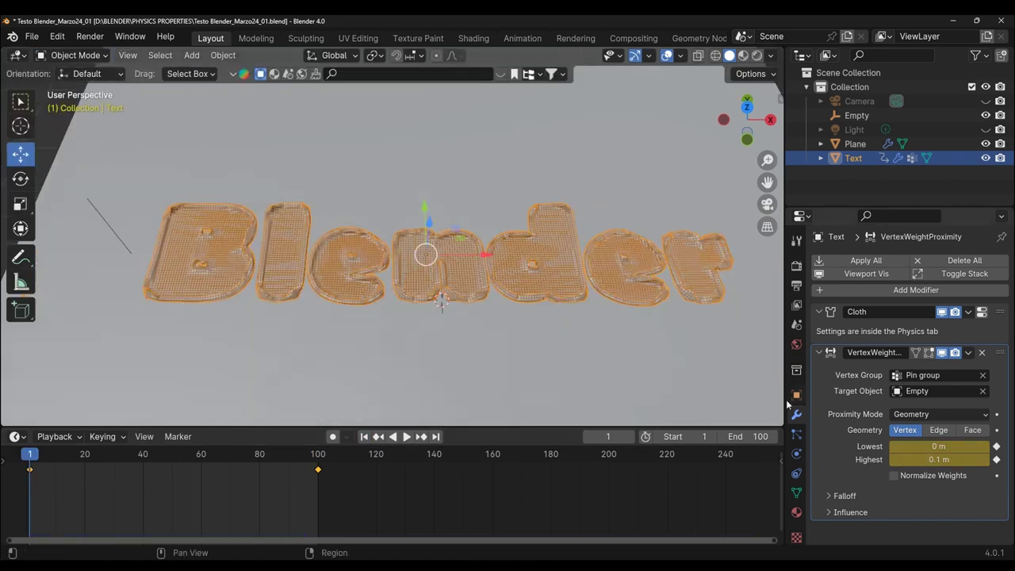
- Collapse the proximity modifier and start baking the text's cloth simulation cache
left_click(819, 352)
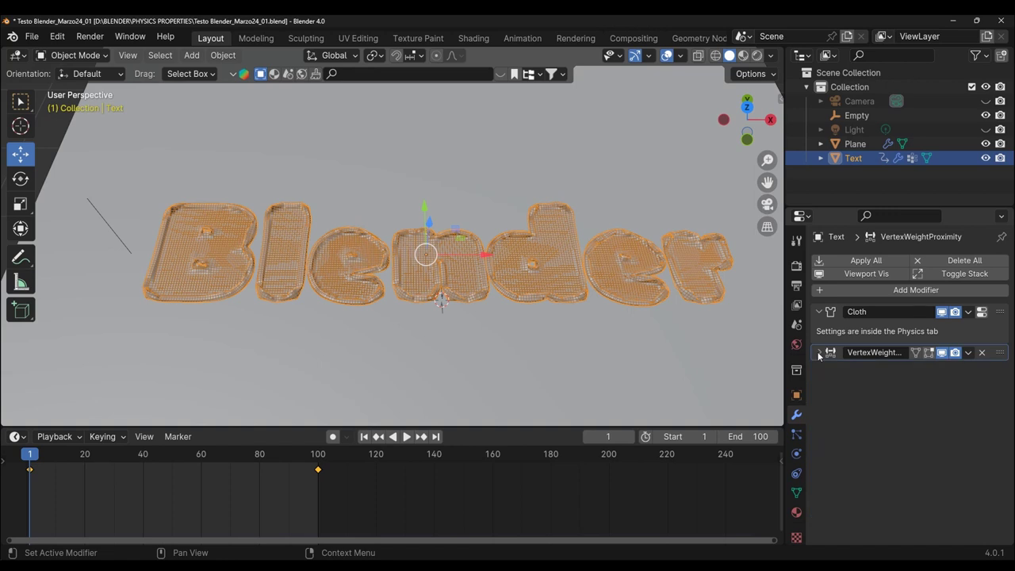
left_click(796, 455)
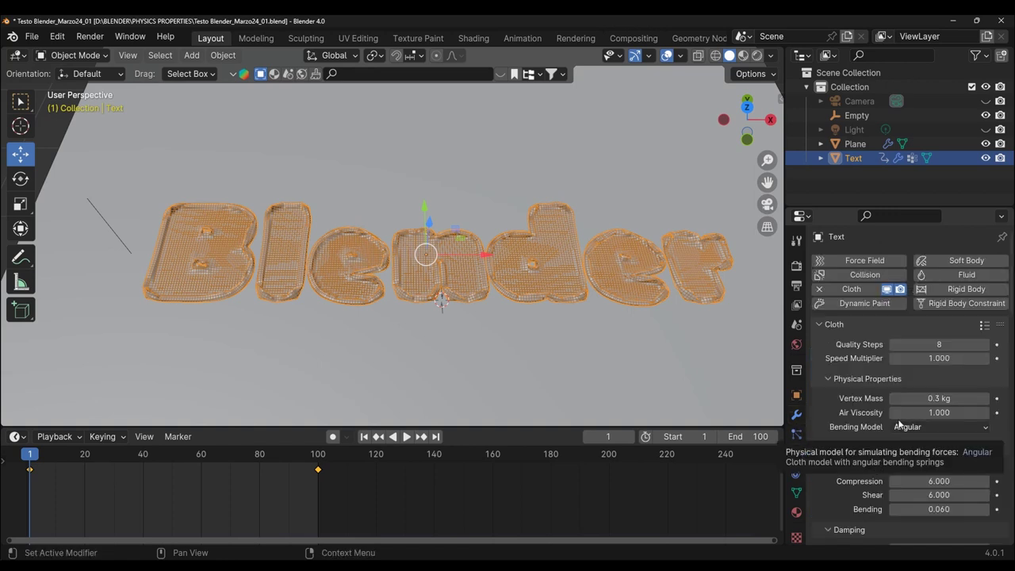
scroll(868, 441, "down", 4)
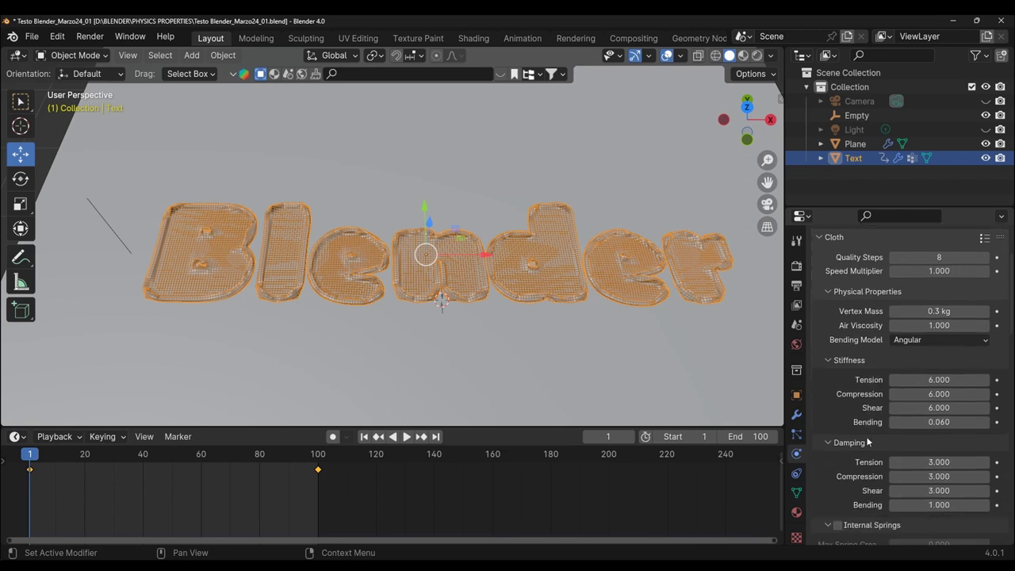
scroll(865, 436, "down", 3)
scroll(865, 436, "down", 3)
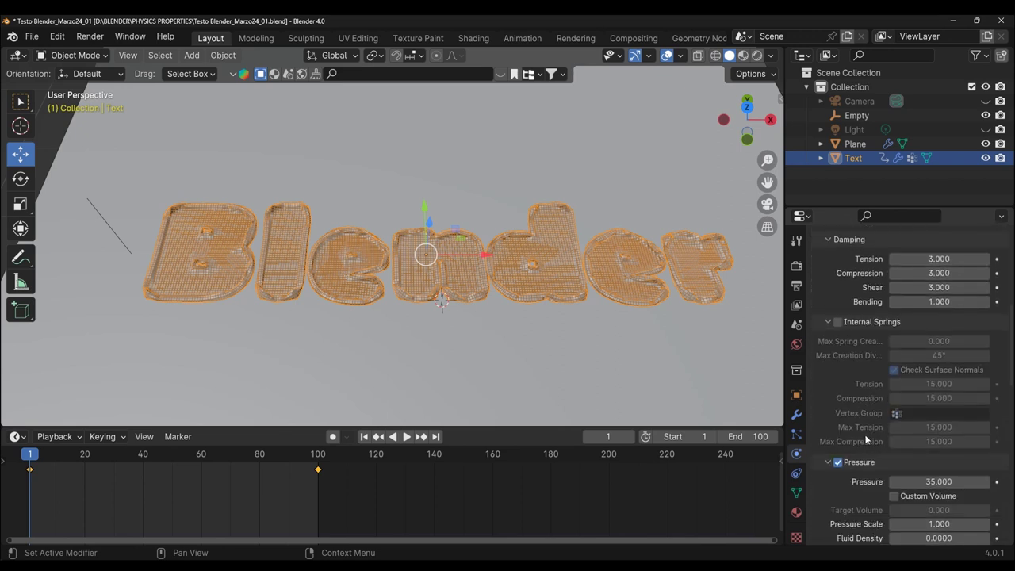
scroll(866, 437, "down", 4)
scroll(866, 439, "down", 3)
scroll(866, 438, "down", 2)
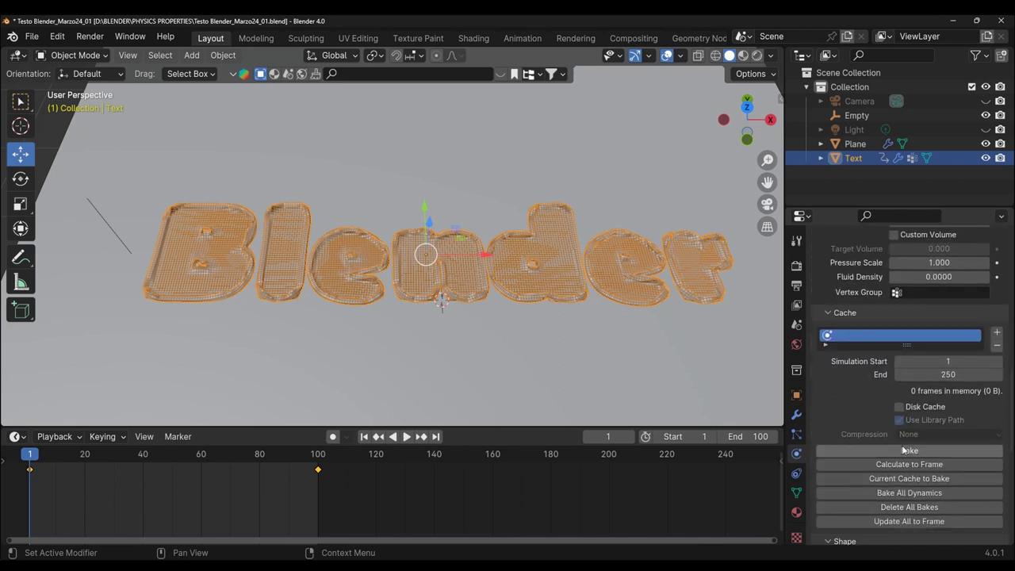
left_click(902, 450)
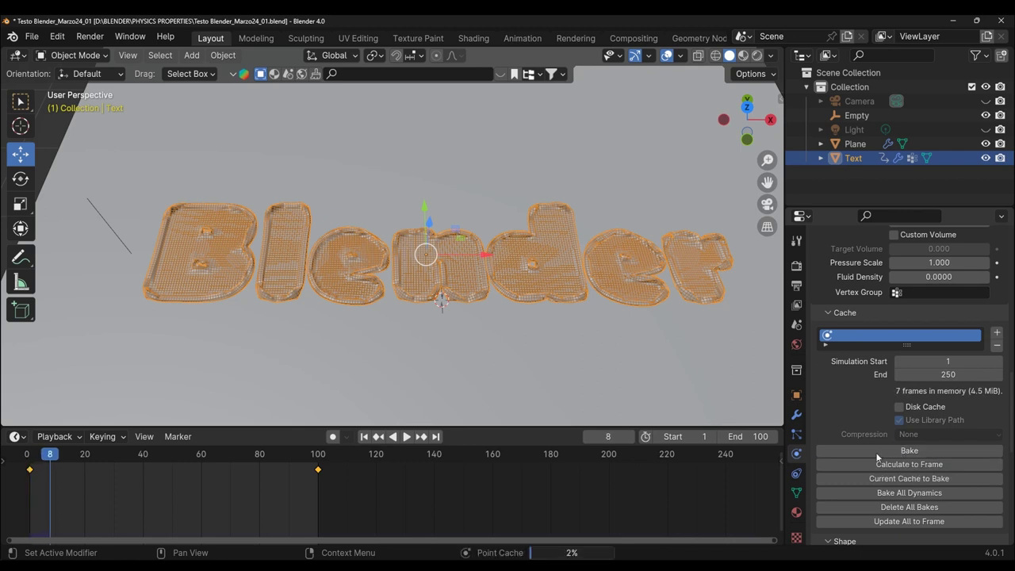
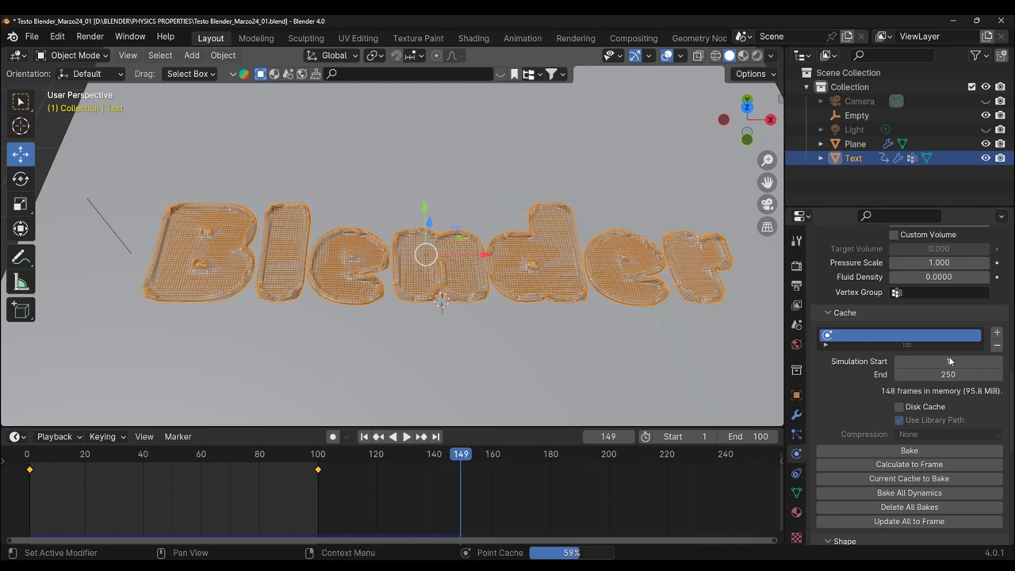
- Cancel the running cloth bake and delete the existing bake
key("Escape")
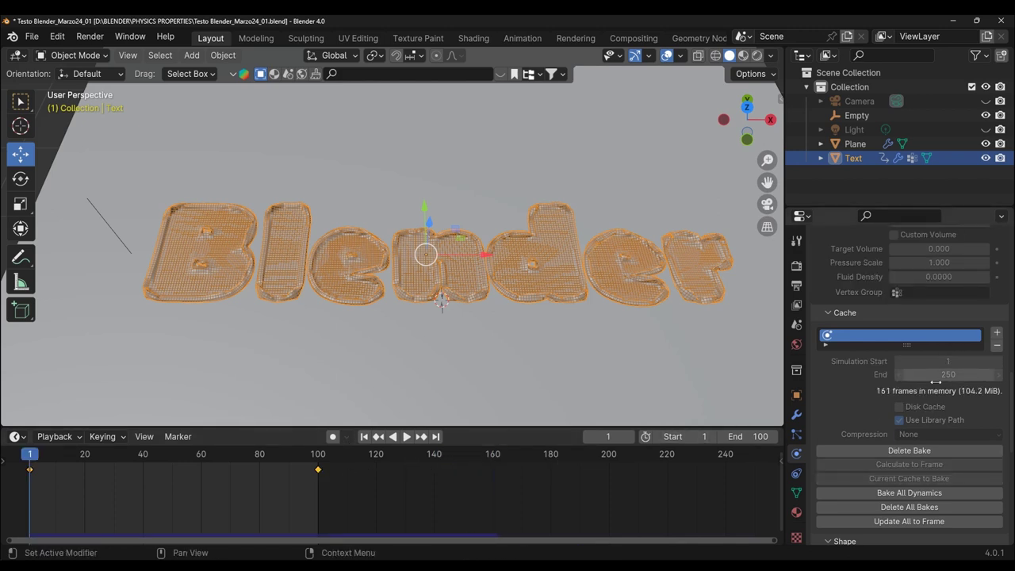
scroll(928, 428, "up", 2)
scroll(920, 485, "up", 2)
scroll(920, 485, "down", 5)
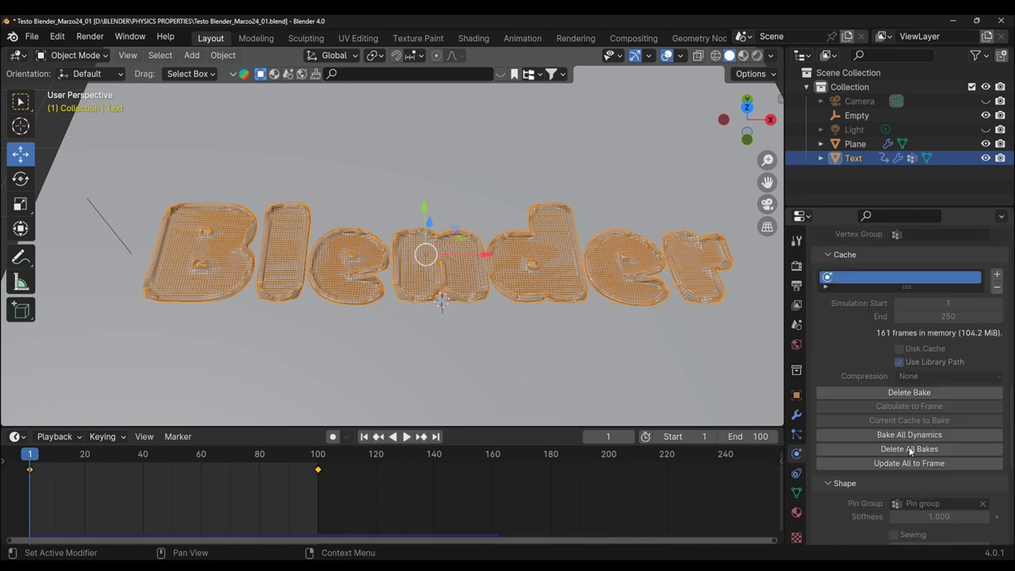
left_click(908, 392)
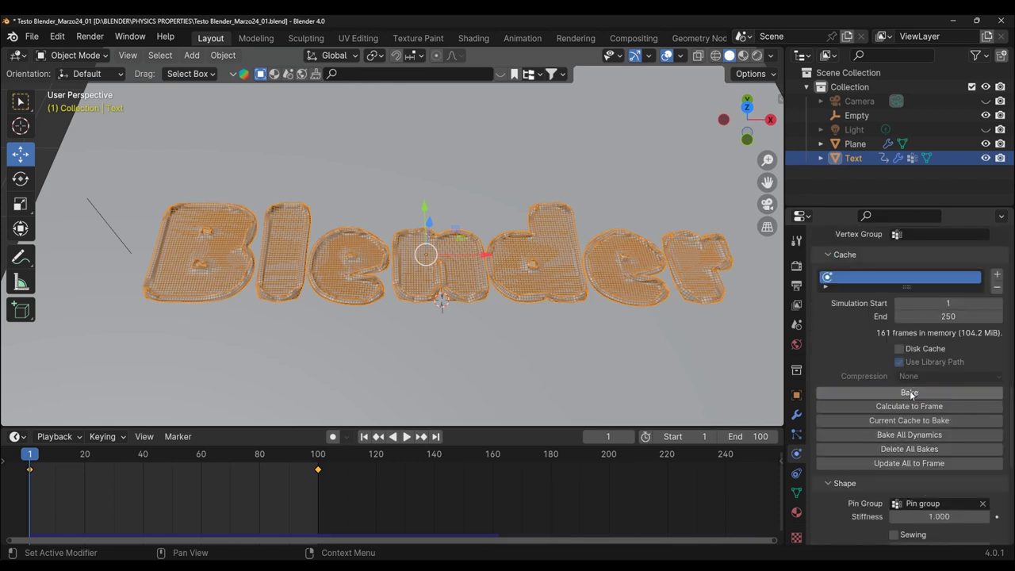
- Set the cloth cache end frame to 100
double_click(949, 316)
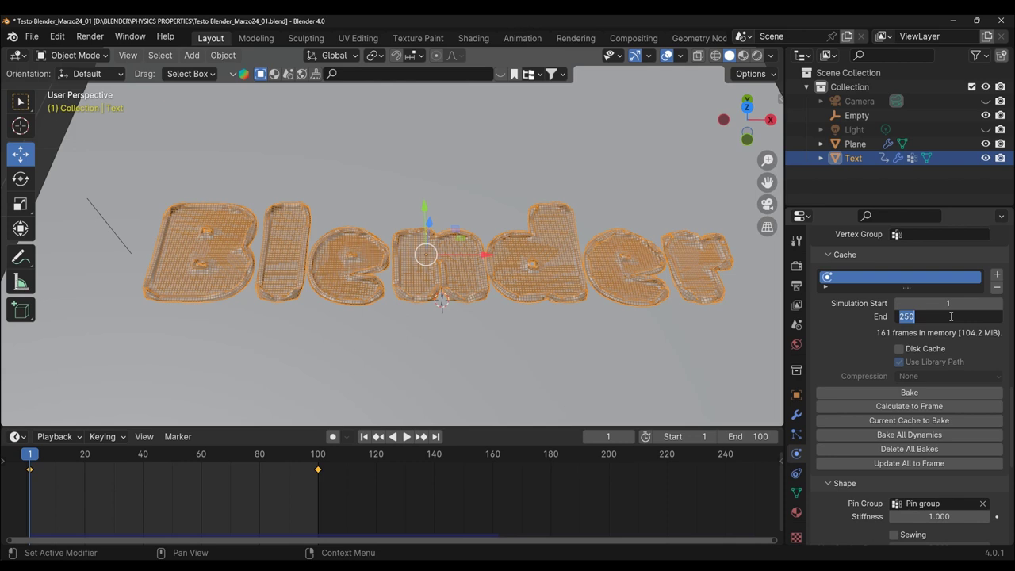
type("10")
key("Return")
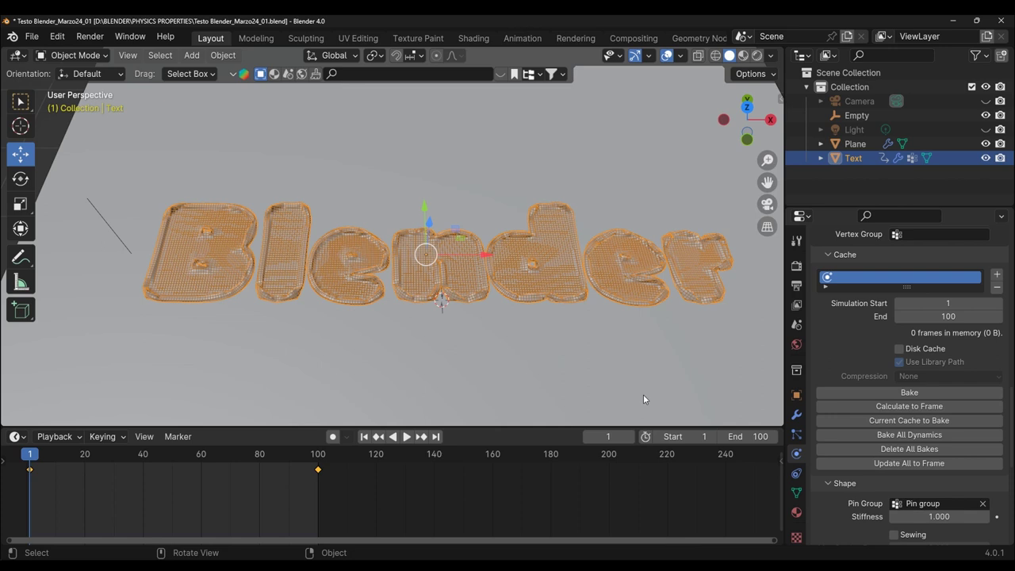
- Bake the cloth for frames 1–100, preview the playback, then return to frame 1
left_click(904, 392)
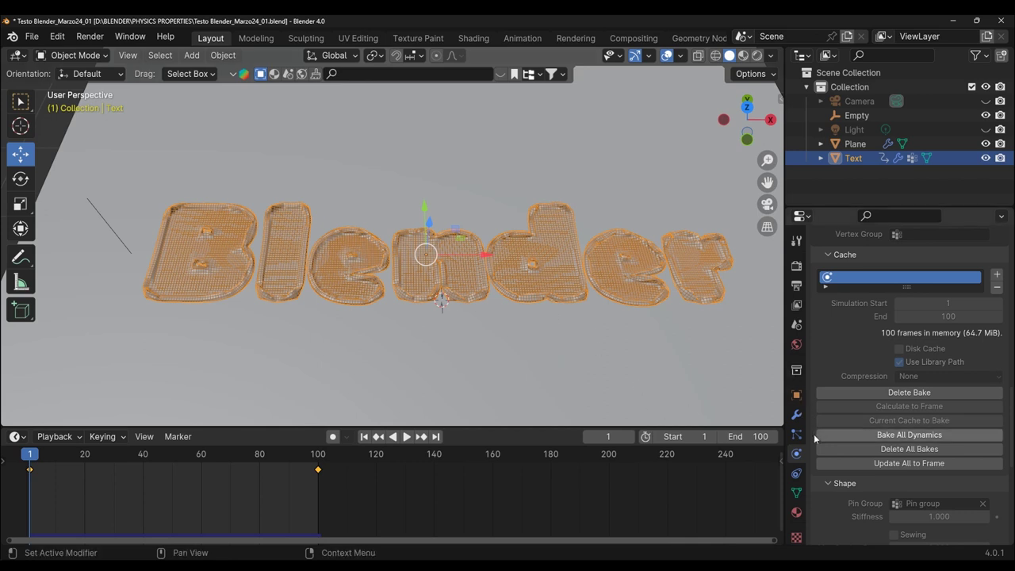
left_click(406, 437)
left_click(400, 438)
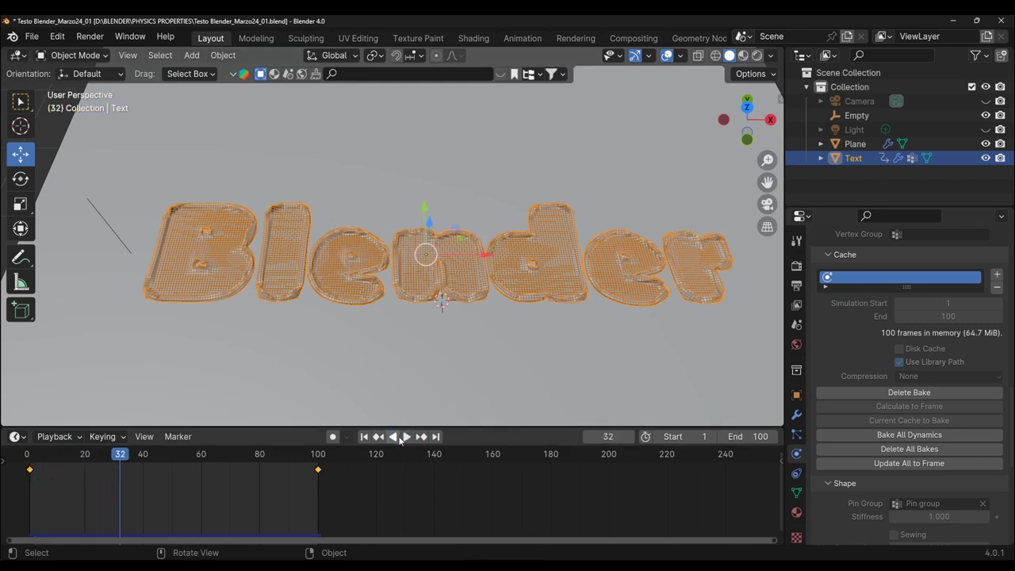
left_click(364, 438)
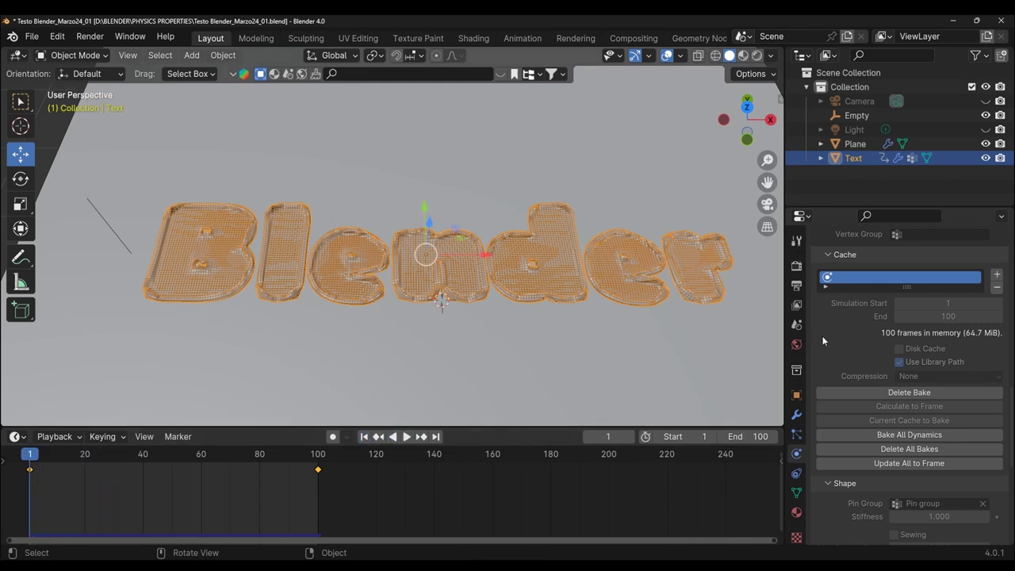
- Move the Cloth modifier below VertexWeightProximity in the modifier stack
left_click(795, 414)
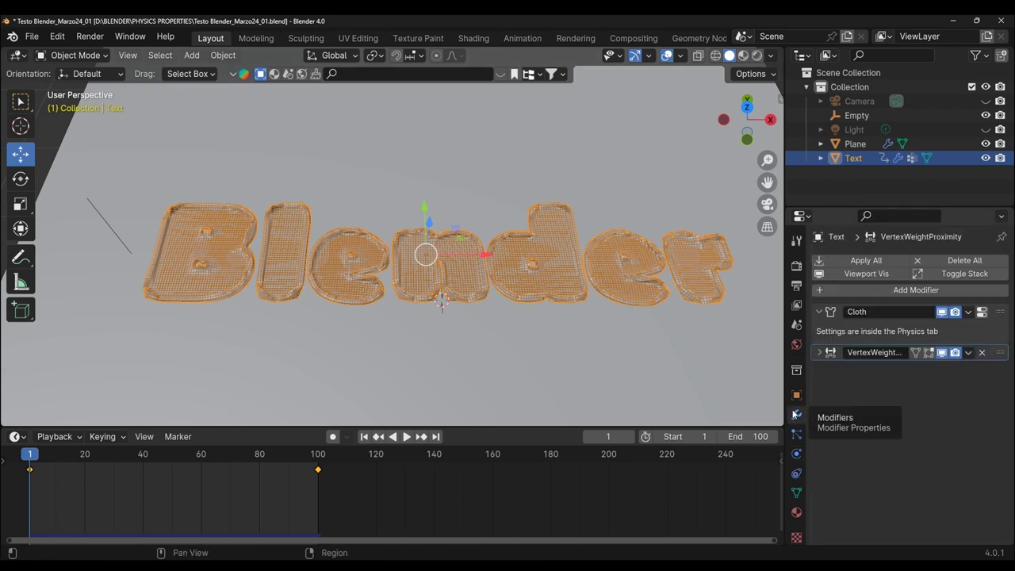
double_click(912, 313)
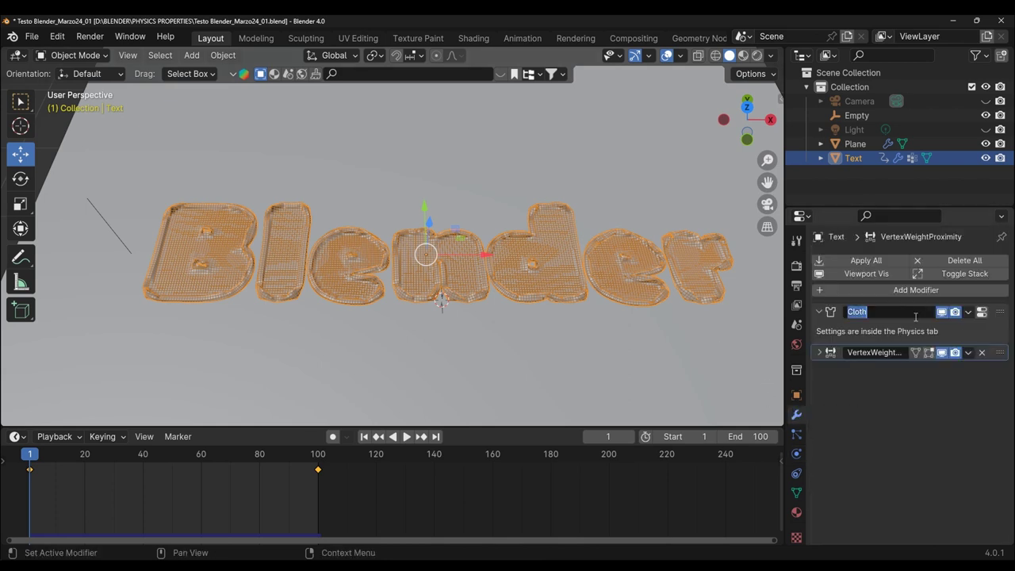
left_click(819, 312)
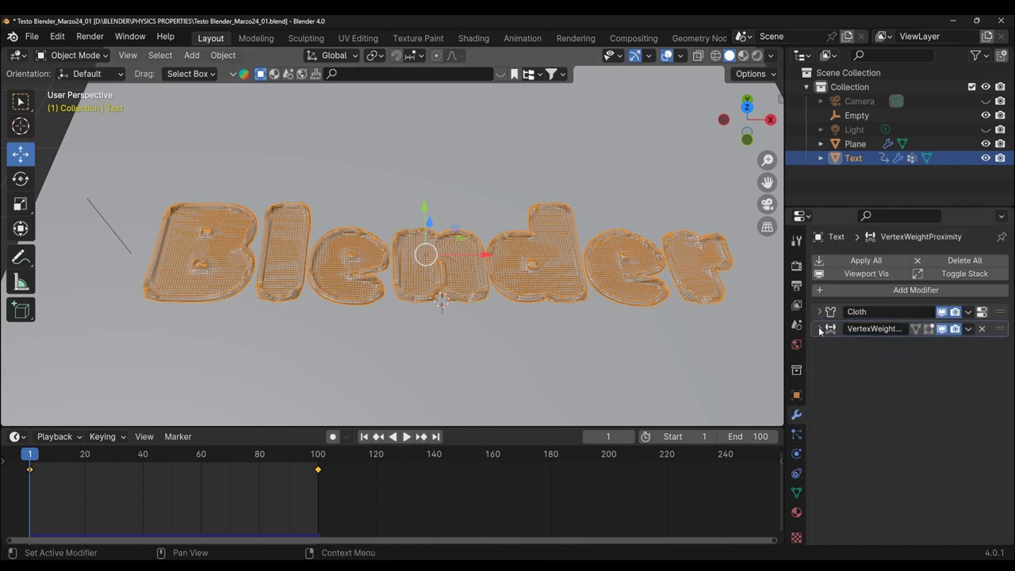
left_click(820, 312)
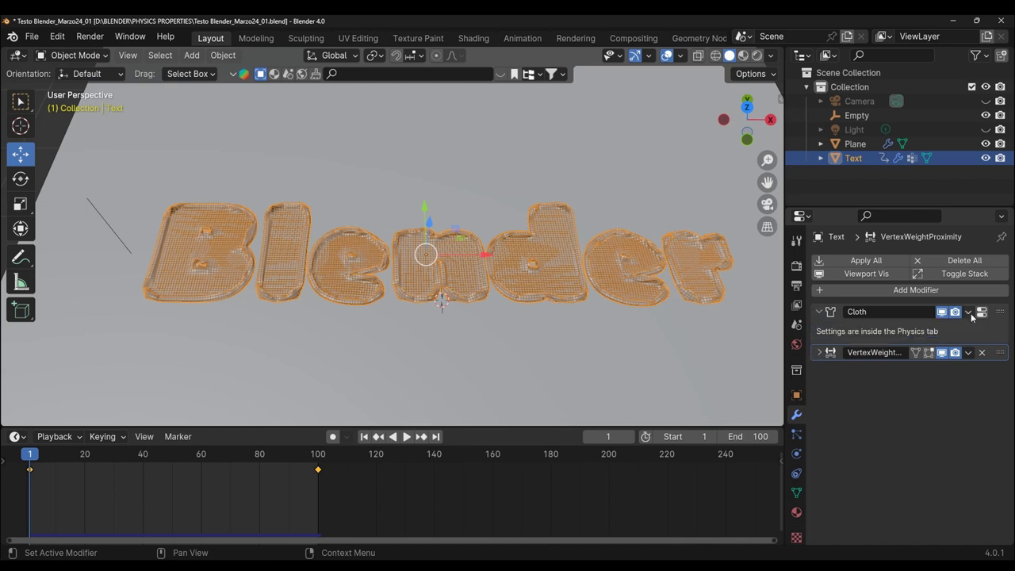
left_click_drag(1000, 312, 998, 363)
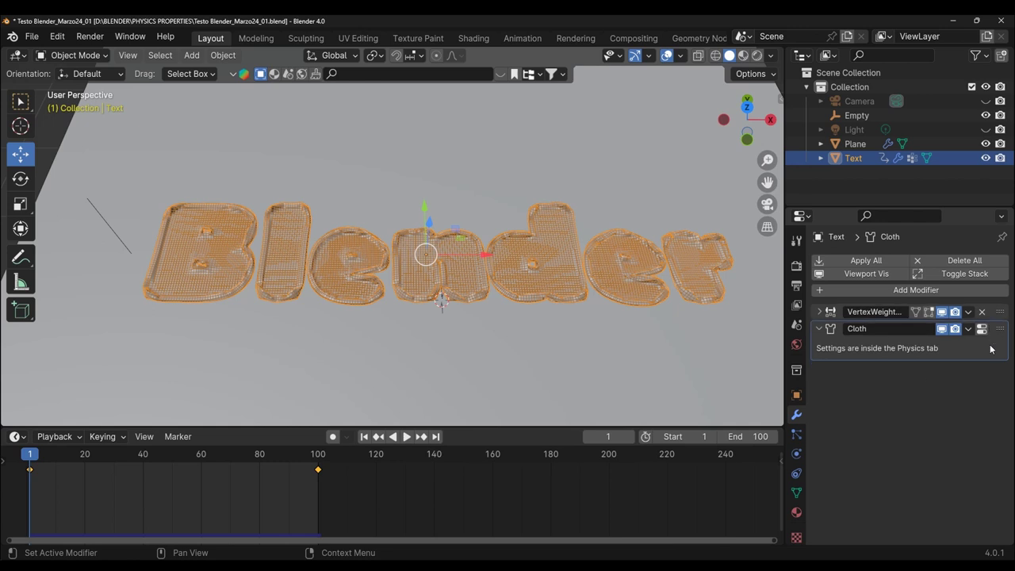
- Re-bake the cloth simulation from the Physics settings
left_click(797, 454)
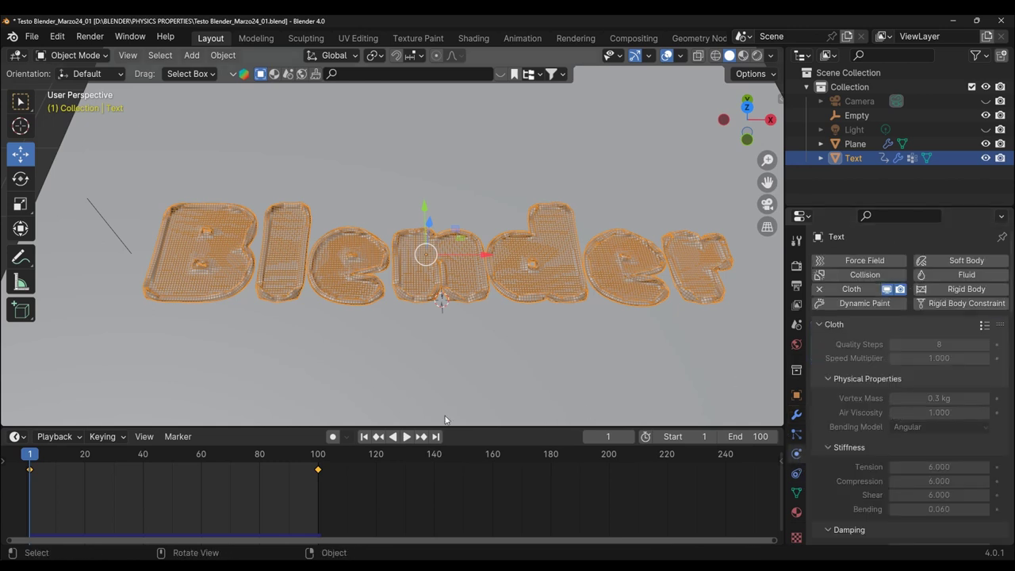
scroll(912, 396, "down", 5)
scroll(912, 397, "down", 5)
scroll(912, 396, "down", 5)
left_click(909, 392)
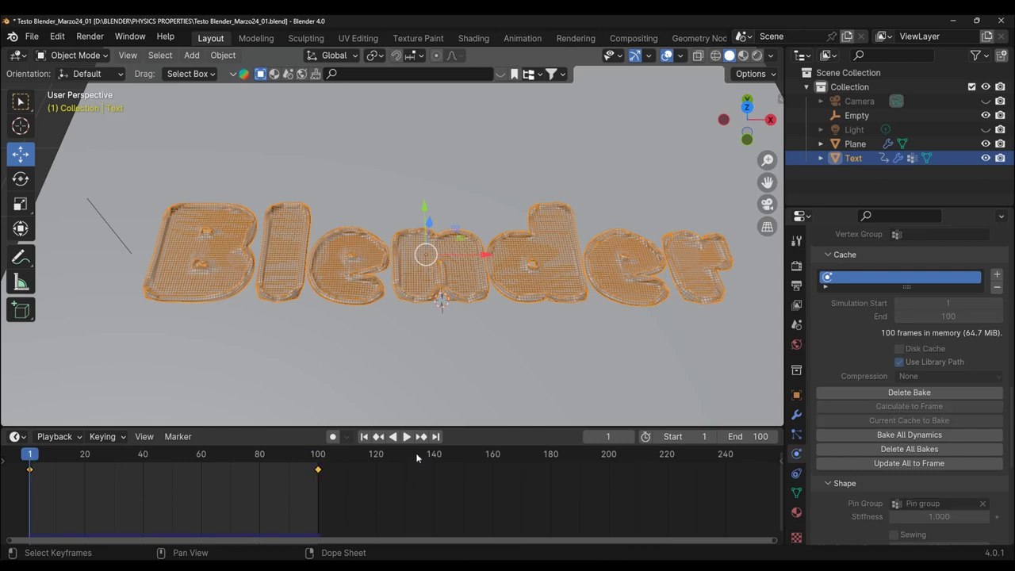
- Play the baked animation to frame 63 and orbit around the inflated letters
left_click(403, 436)
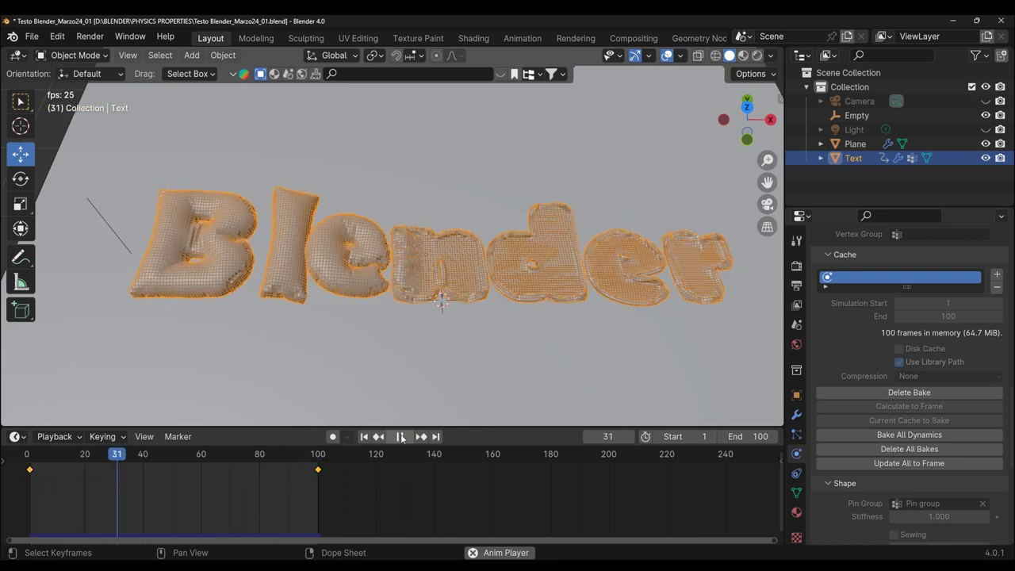
left_click(402, 436)
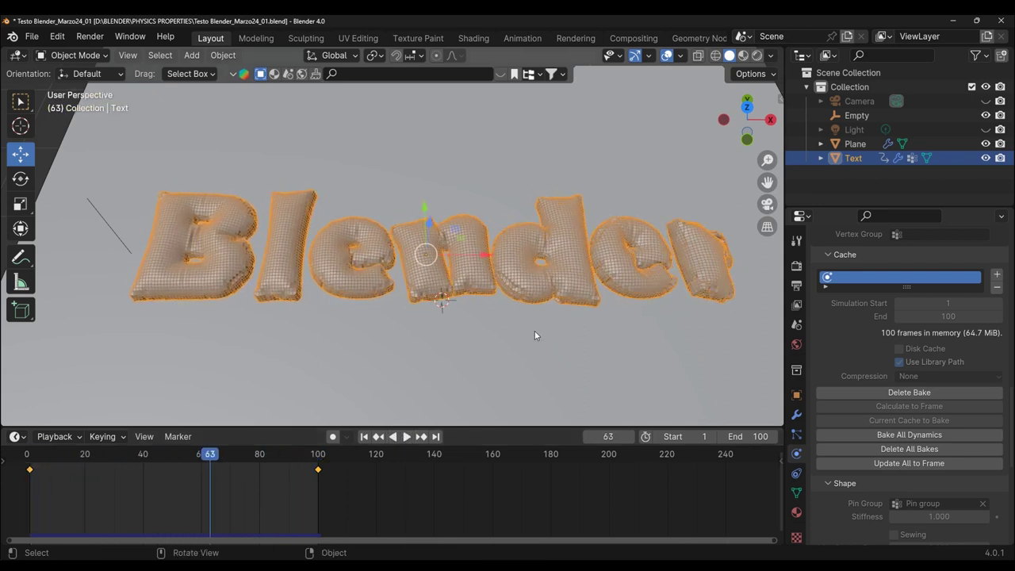
mouse_move(534, 334)
middle_mouse_down()
mouse_move(590, 239)
mouse_move(713, 366)
middle_mouse_up()
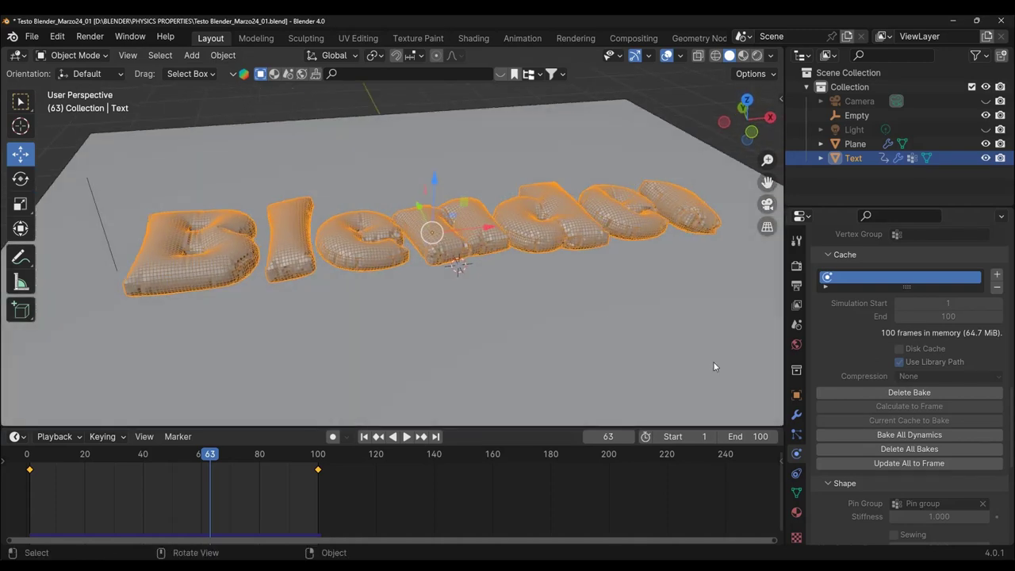
left_click(796, 414)
scroll(543, 382, "down", 2)
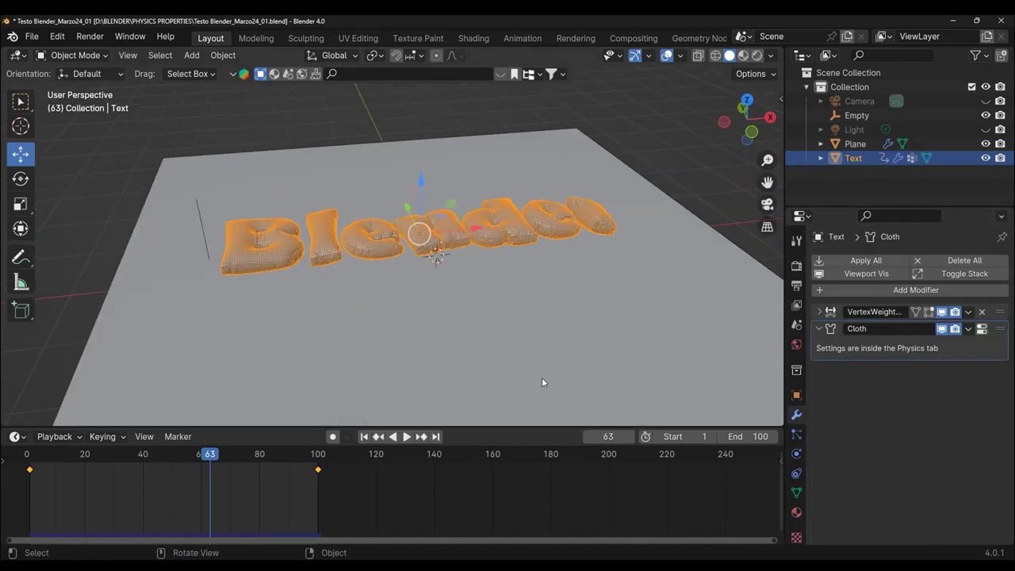
middle_click_drag(542, 382, 485, 307)
scroll(493, 311, "up", 2)
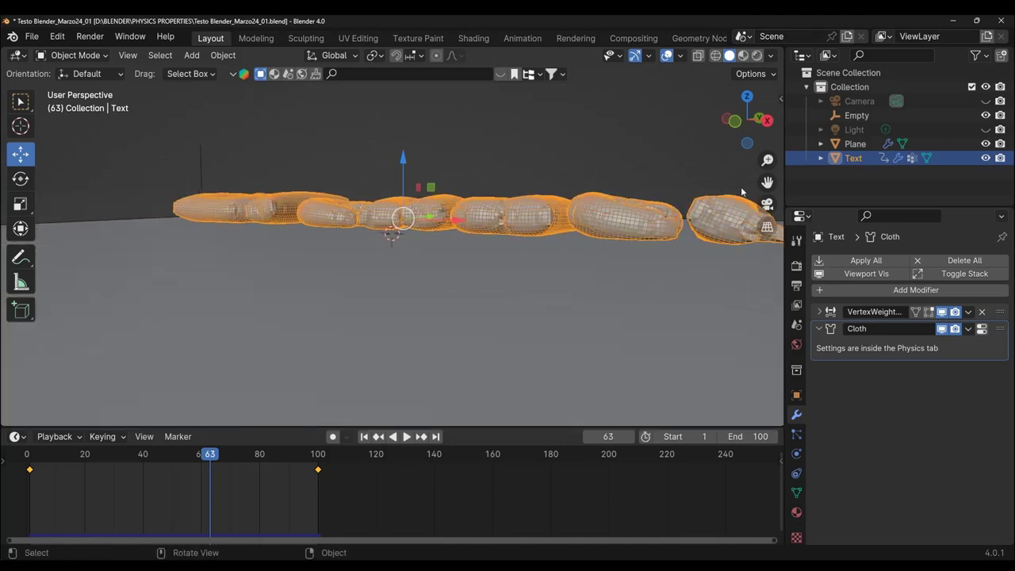
left_click_drag(767, 182, 742, 195)
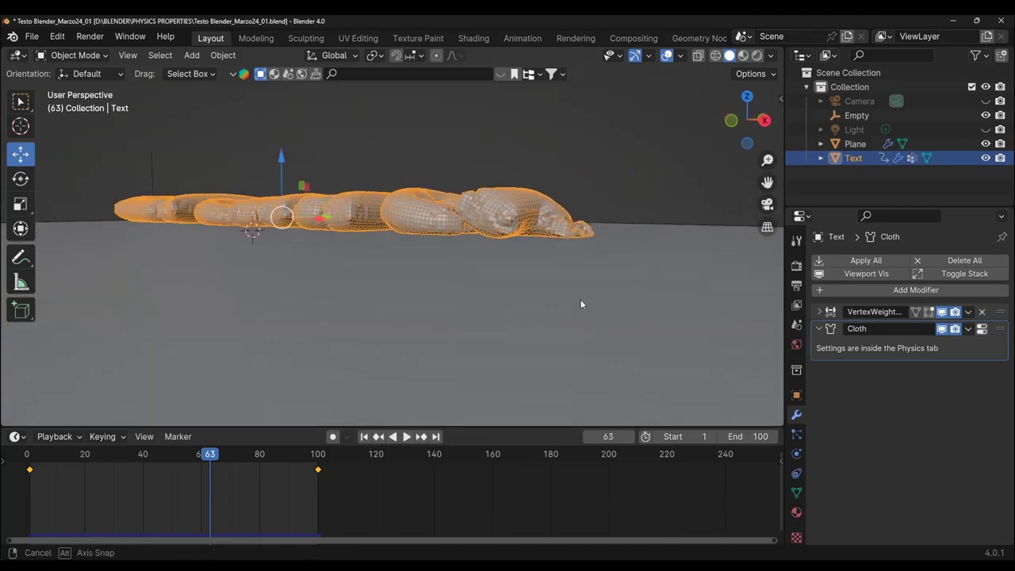
mouse_move(576, 304)
middle_mouse_down()
mouse_move(561, 304)
mouse_move(648, 322)
middle_mouse_up()
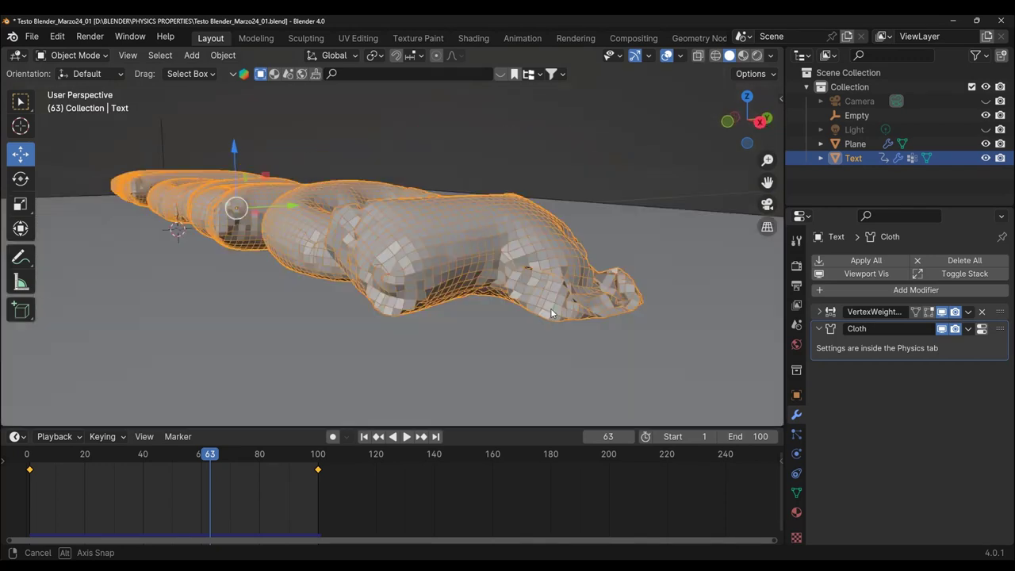
- Replay the inflation in front orthographic view, then switch to top view
scroll(644, 333, "down", 3)
scroll(627, 347, "down", 3)
mouse_move(613, 351)
middle_mouse_down()
mouse_move(687, 322)
mouse_move(674, 332)
middle_mouse_up()
key("KP_1")
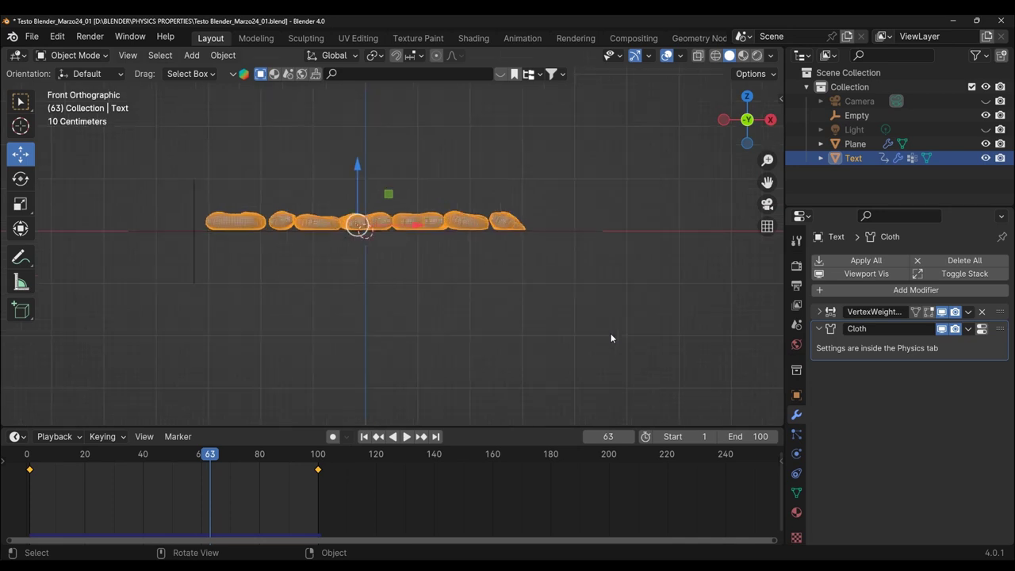
left_click(402, 439)
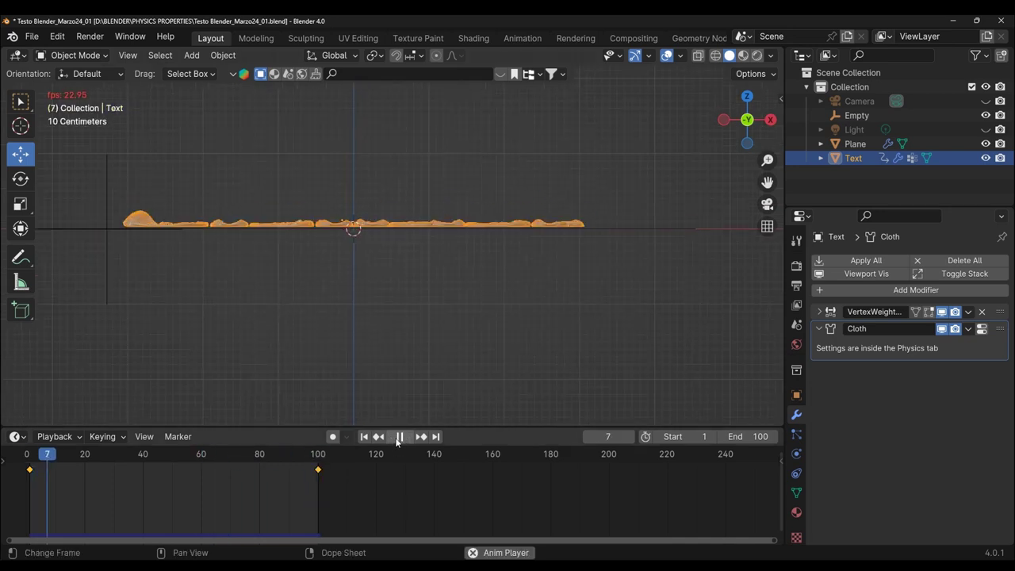
left_click(398, 438)
middle_click_drag(459, 304, 456, 332)
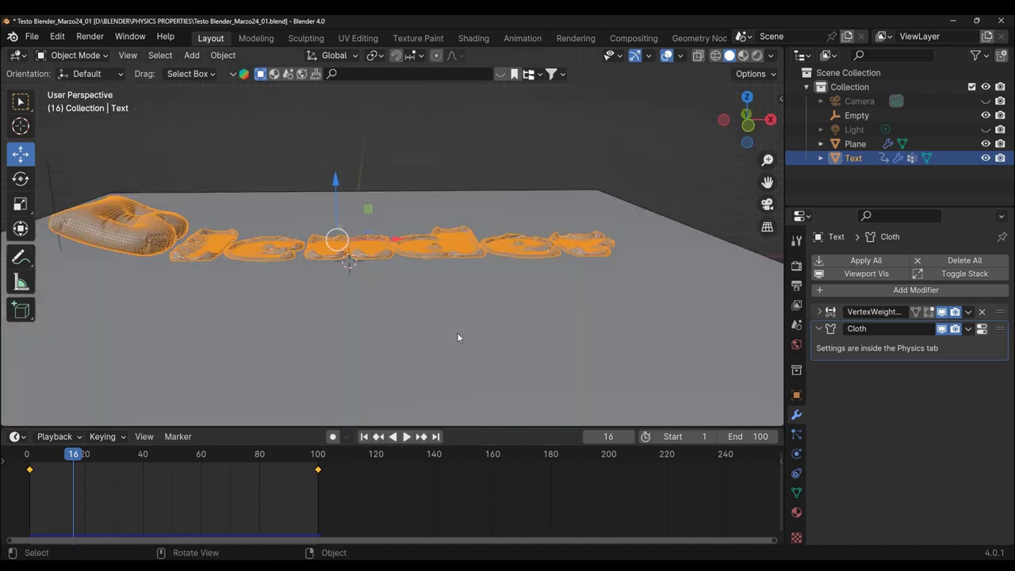
key("KP_7")
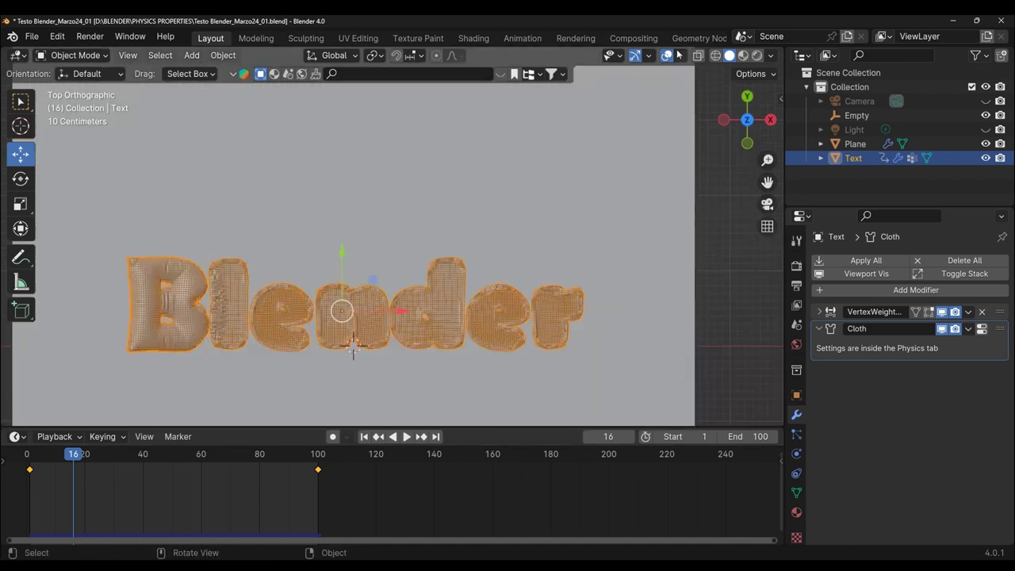
- Hide the wireframe overlay on the text and play the animation while recentring the letters
left_click(678, 56)
left_click(591, 292)
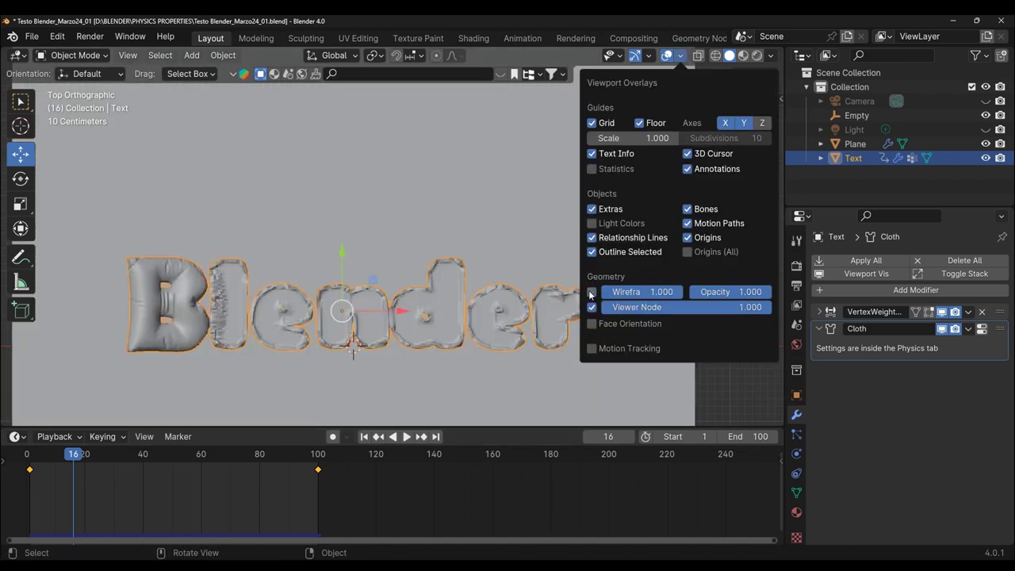
left_click(404, 437)
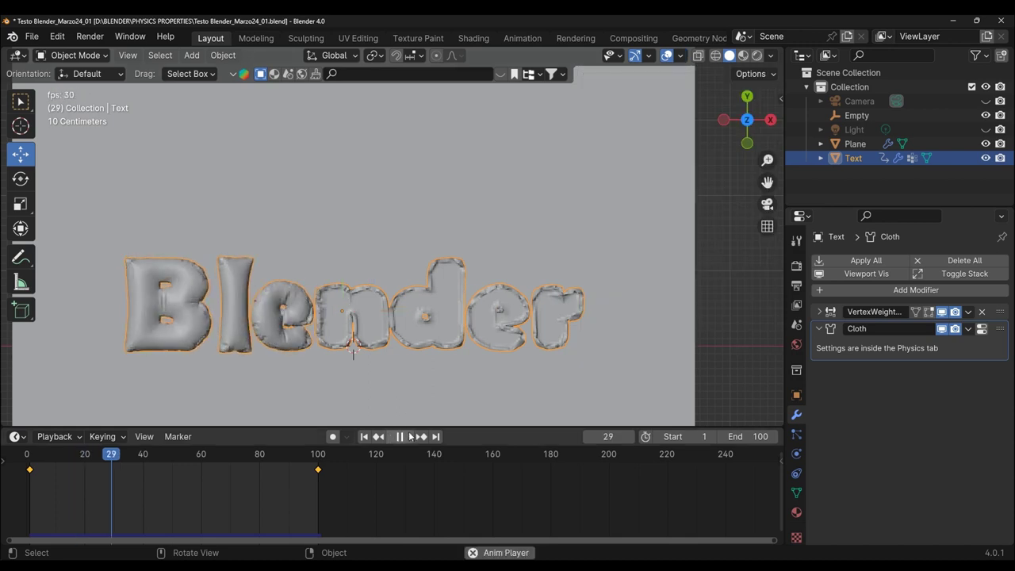
scroll(504, 347, "up", 3)
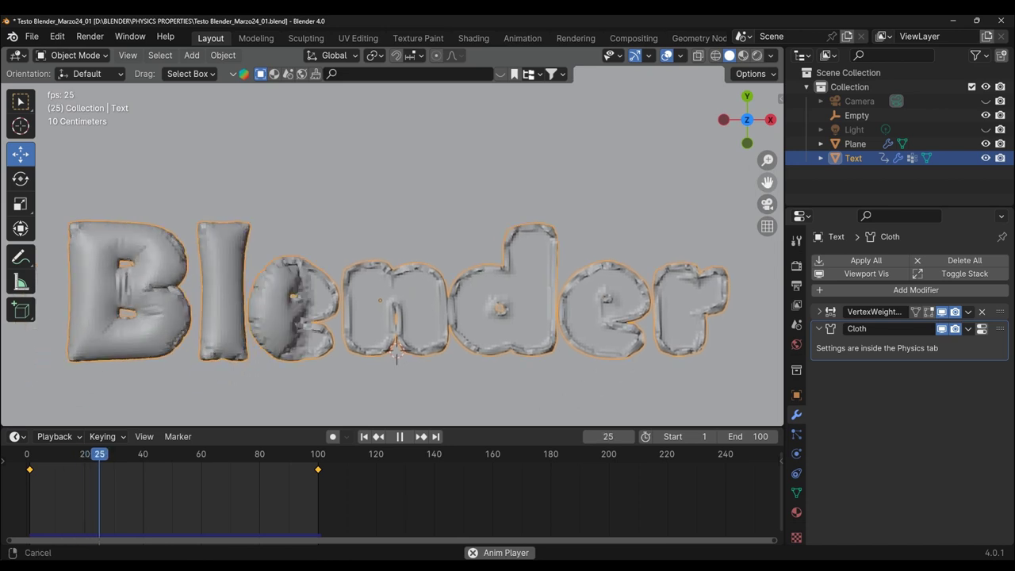
middle_click_drag(385, 419, 459, 368, "shift")
key("space")
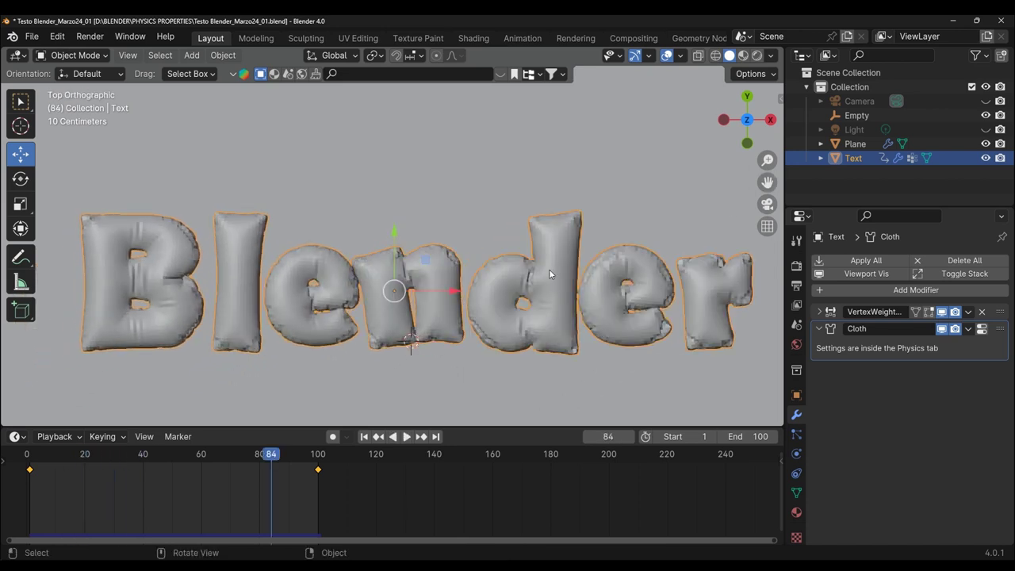
scroll(396, 315, "up", 1)
scroll(395, 310, "up", 1)
middle_click_drag(175, 310, 403, 283, "shift")
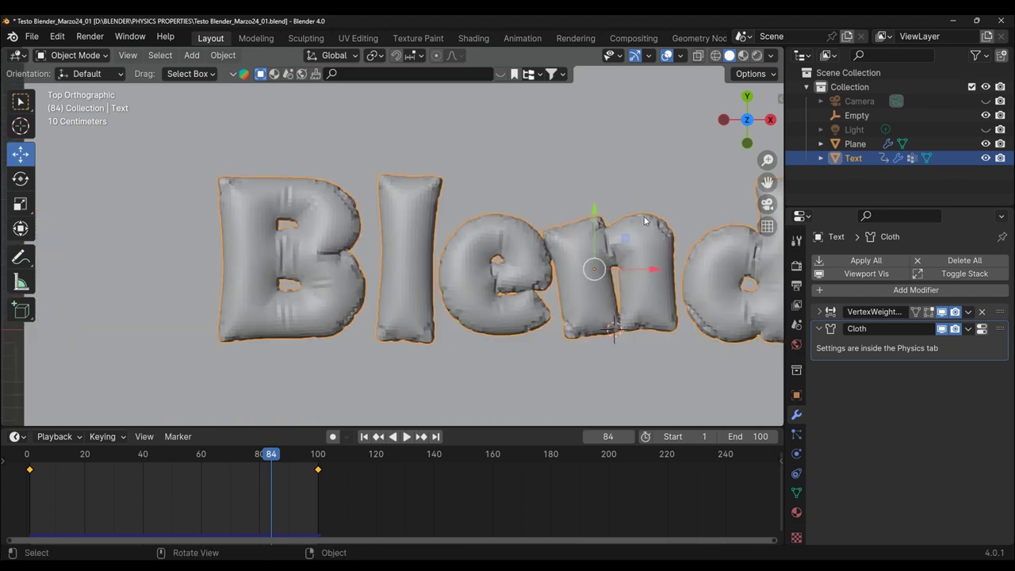
- At frame 100, apply Shade Smooth to the text and replay from frame 1
left_click_drag(272, 467, 317, 468)
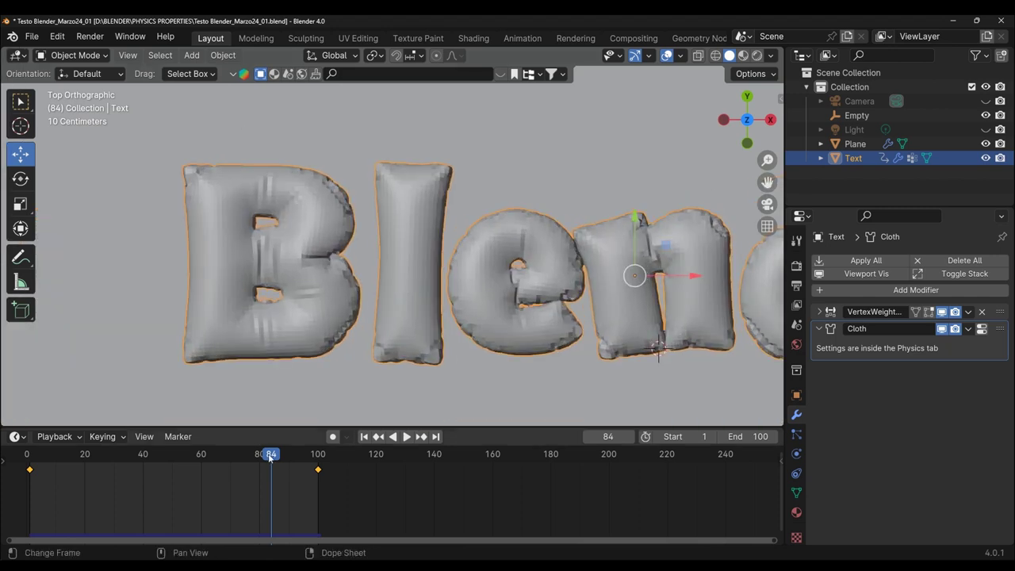
left_click(192, 55)
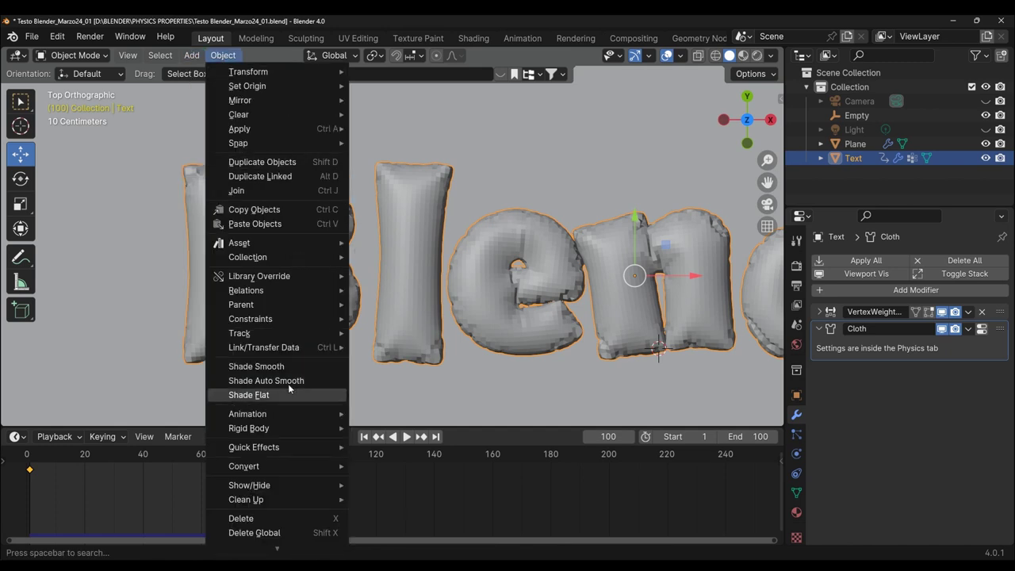
left_click(286, 366)
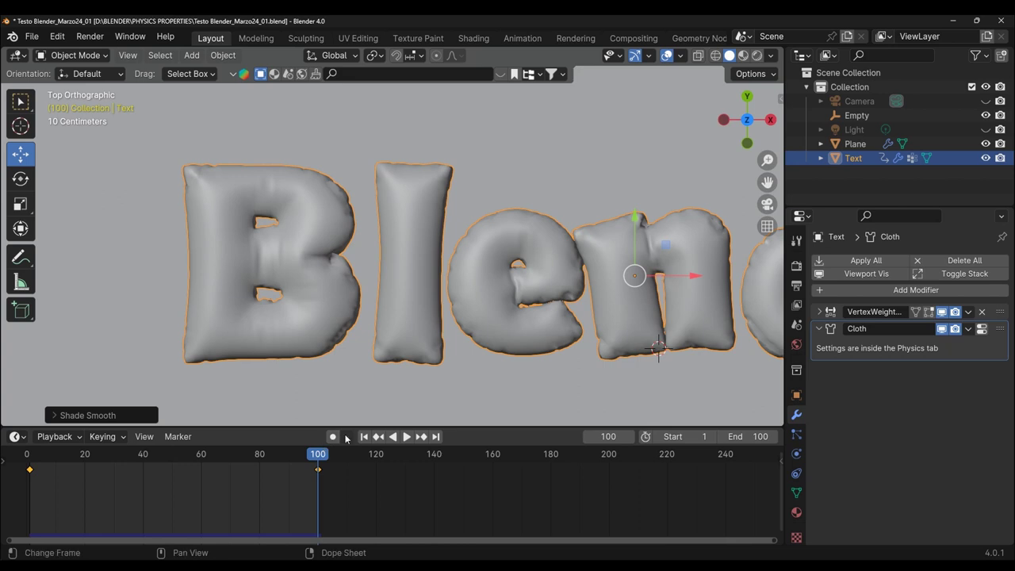
left_click(372, 437)
left_click(407, 437)
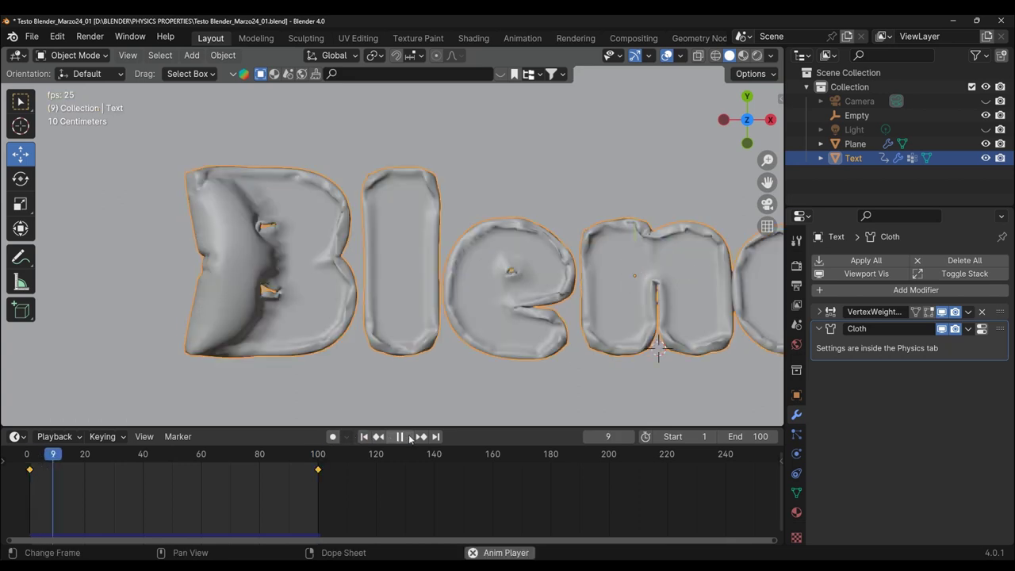
left_click(410, 437)
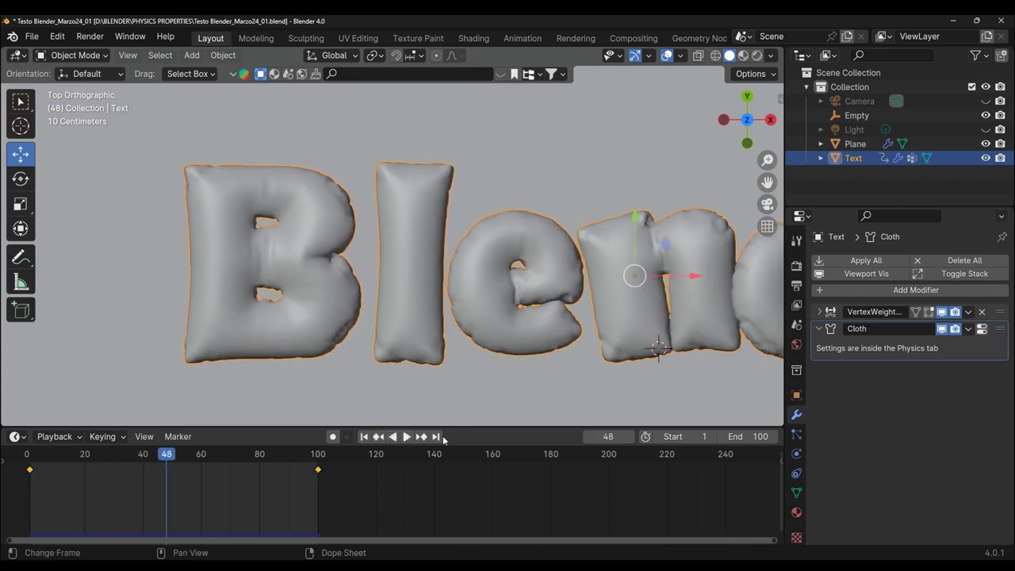
left_click(364, 441)
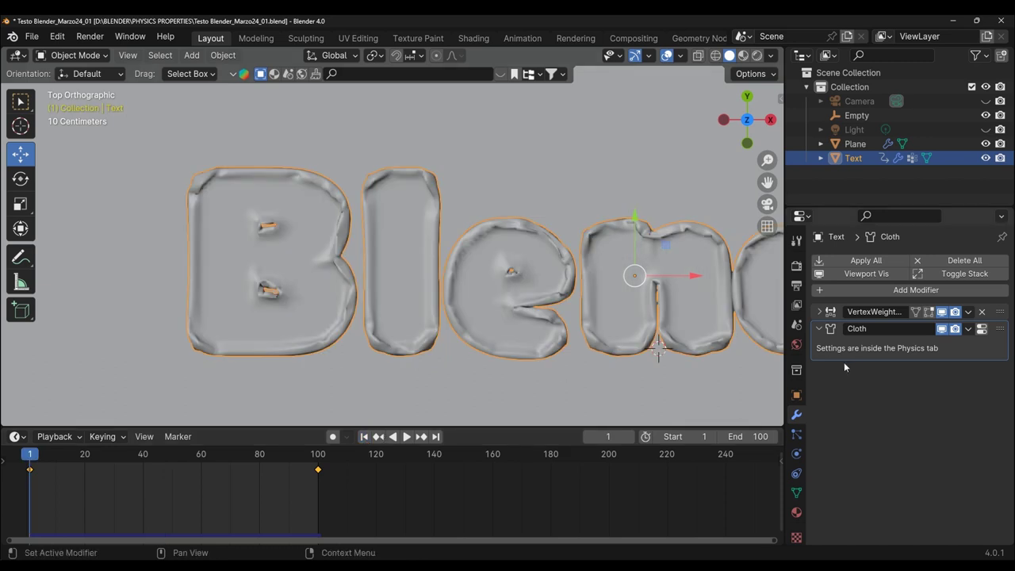
- Add a Subdivision Surface modifier at viewport level 2 and play the simulation
left_click(932, 291)
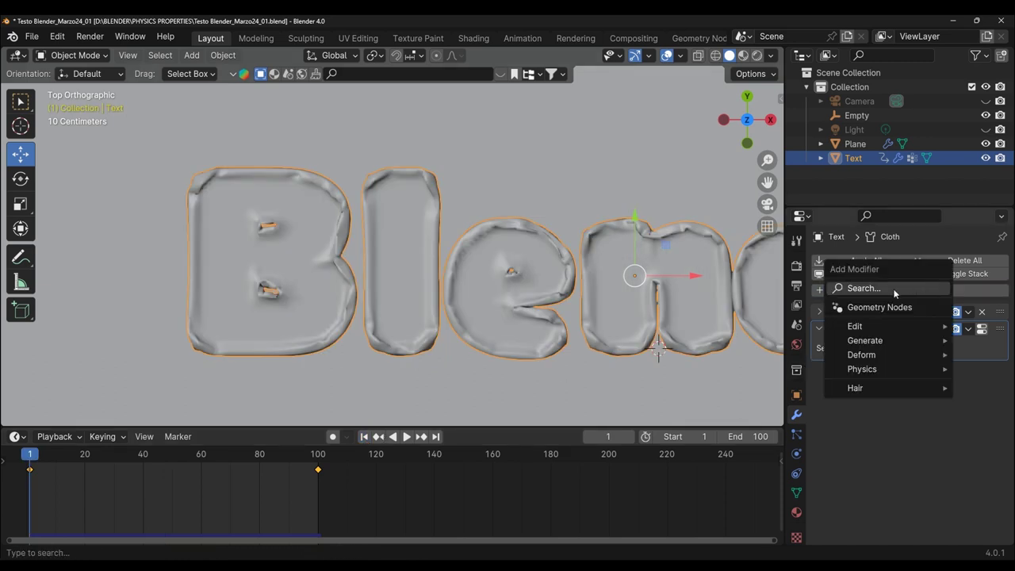
left_click(895, 291)
type("su")
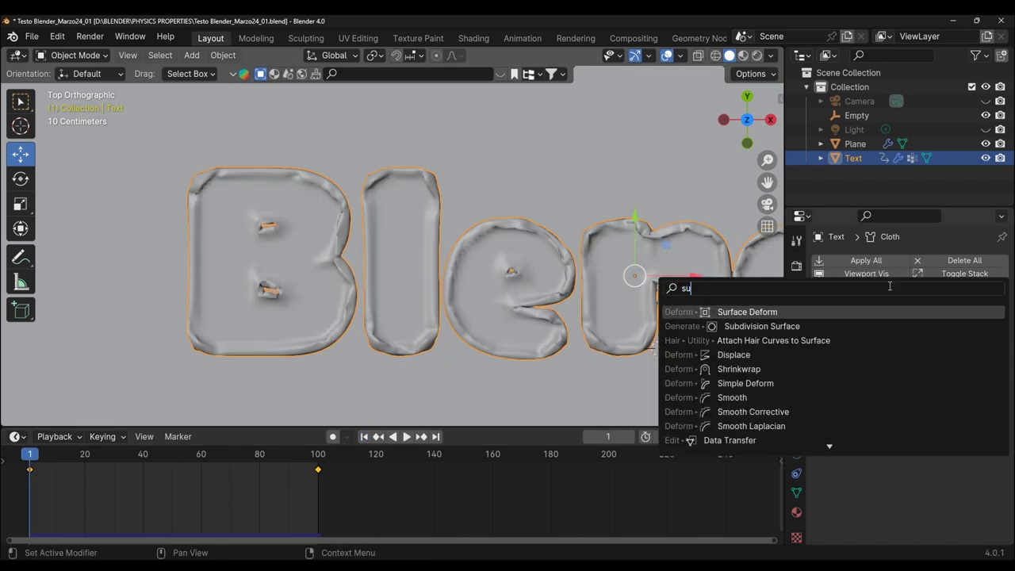
type("b")
left_click(801, 312)
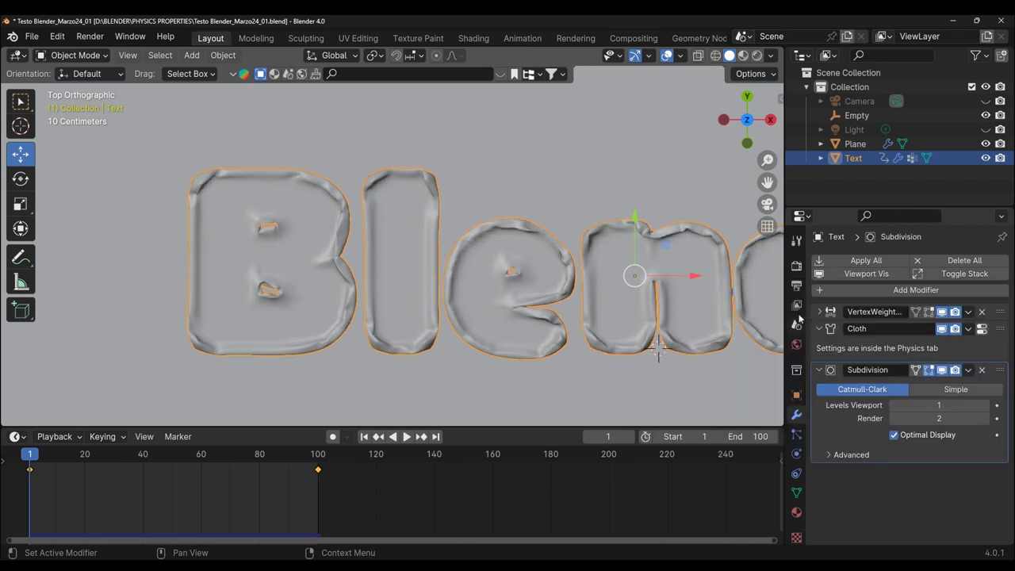
left_click(983, 405)
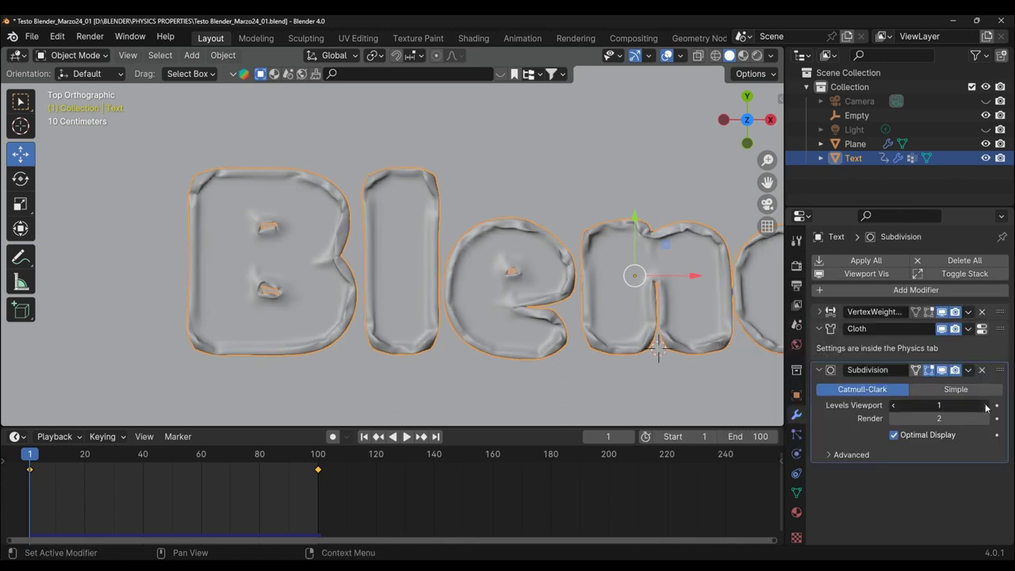
left_click(408, 437)
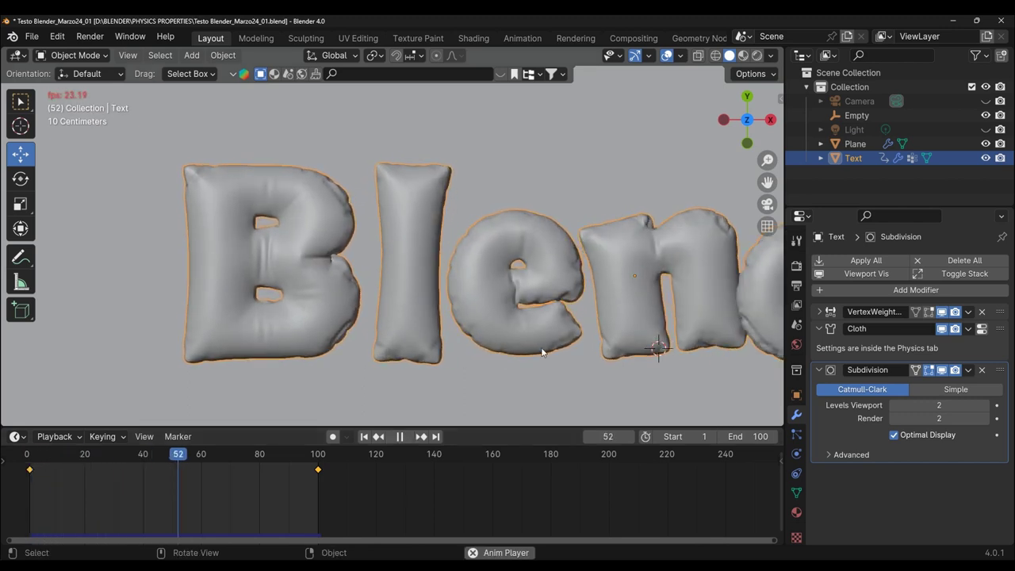
- Raise the Subdivision viewport levels to 3 and inspect the rounder letters
scroll(680, 350, "down", 3)
scroll(680, 349, "down", 2)
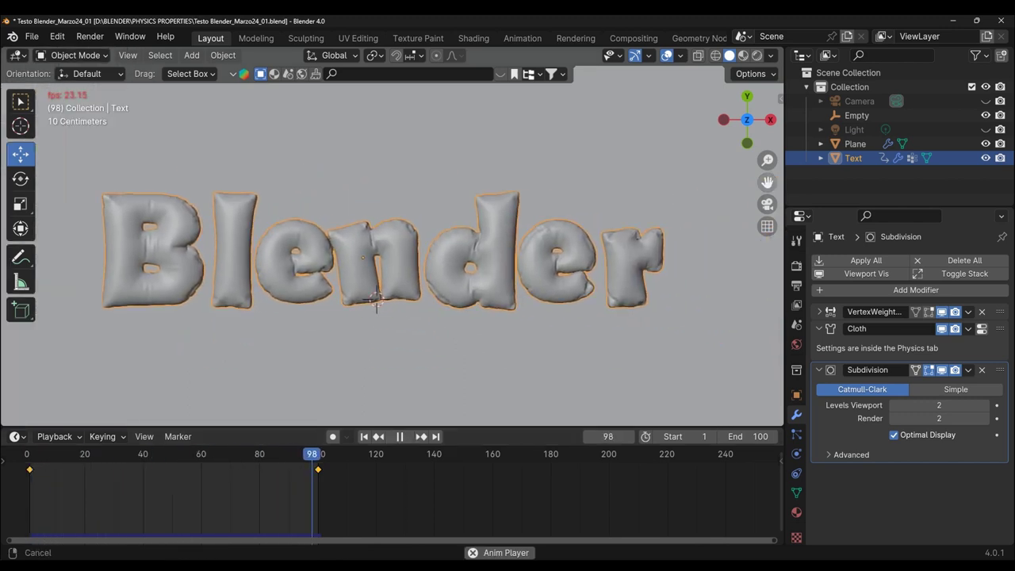
left_click_drag(769, 181, 726, 240)
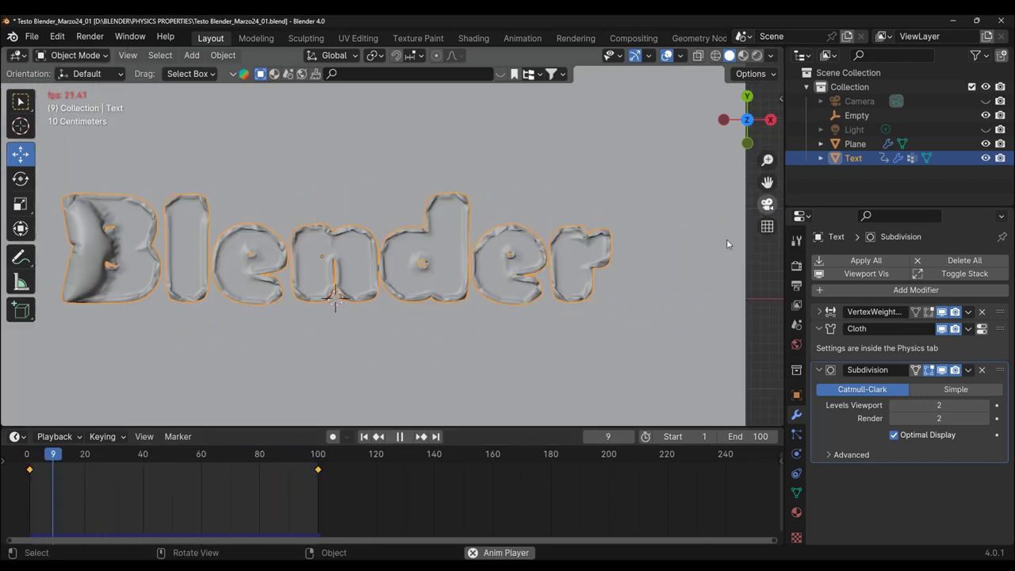
left_click(986, 405)
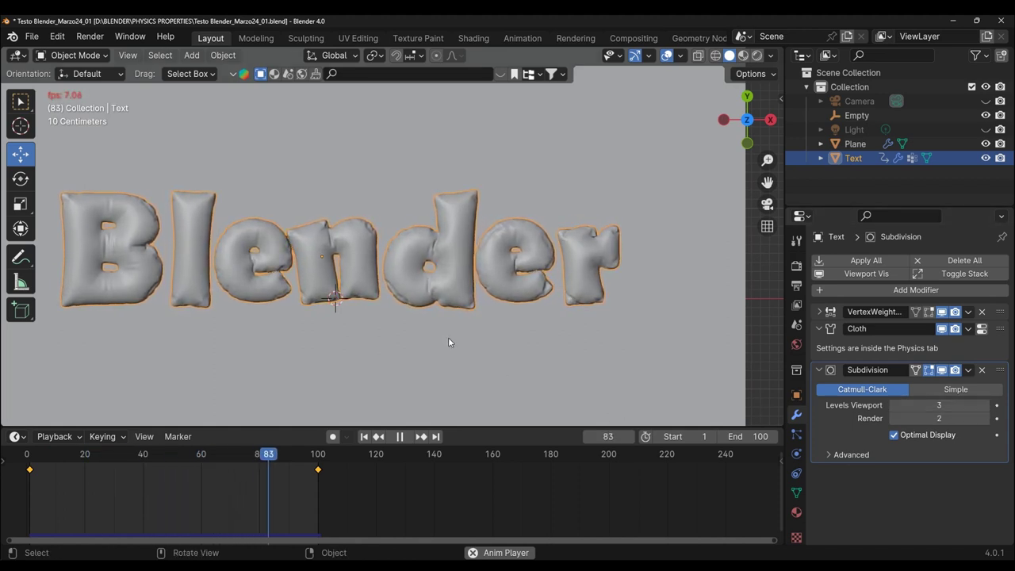
scroll(470, 354, "up", 2)
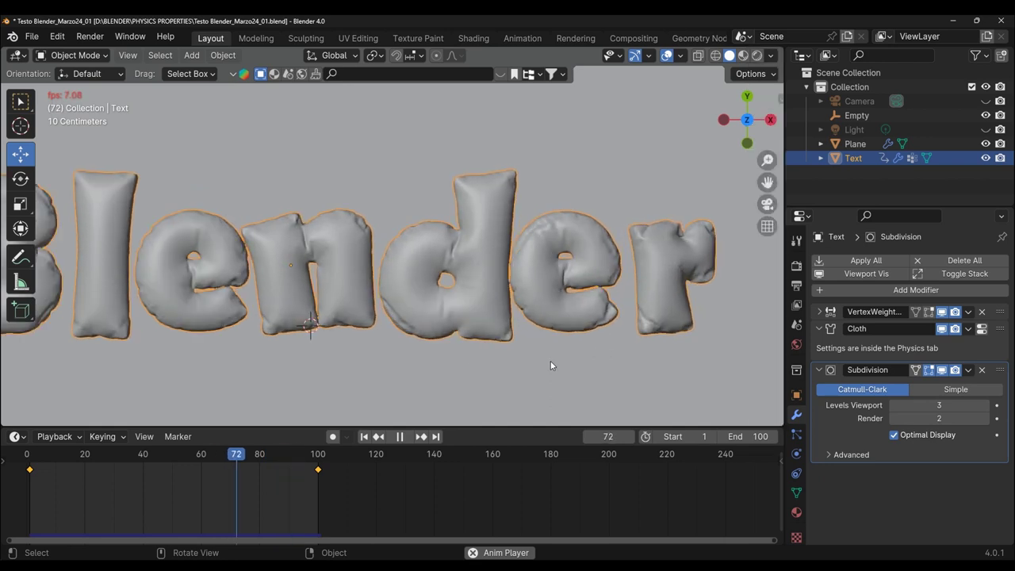
scroll(551, 364, "down", 2)
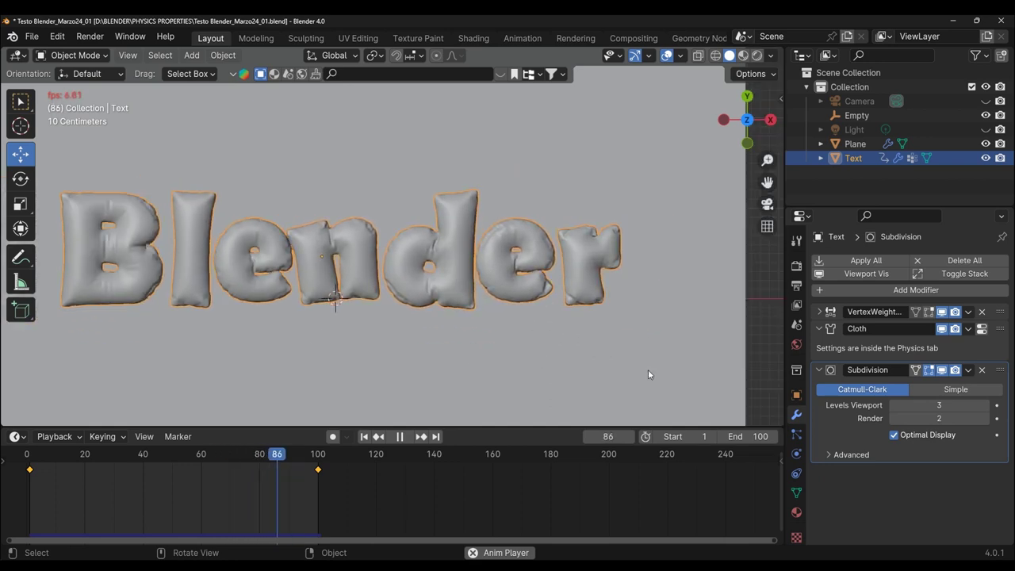
middle_click_drag(648, 370, 641, 361)
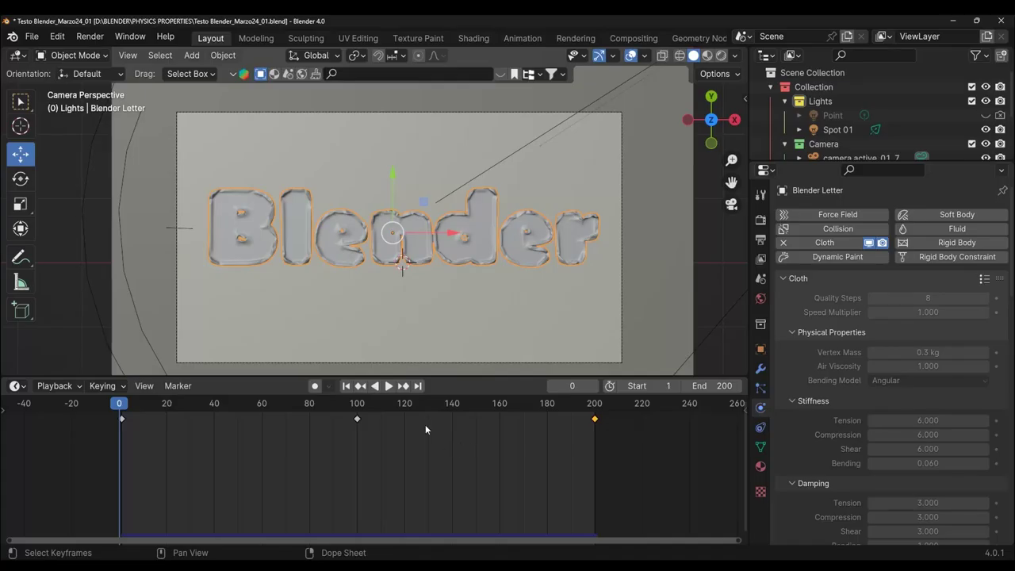
left_click(389, 387)
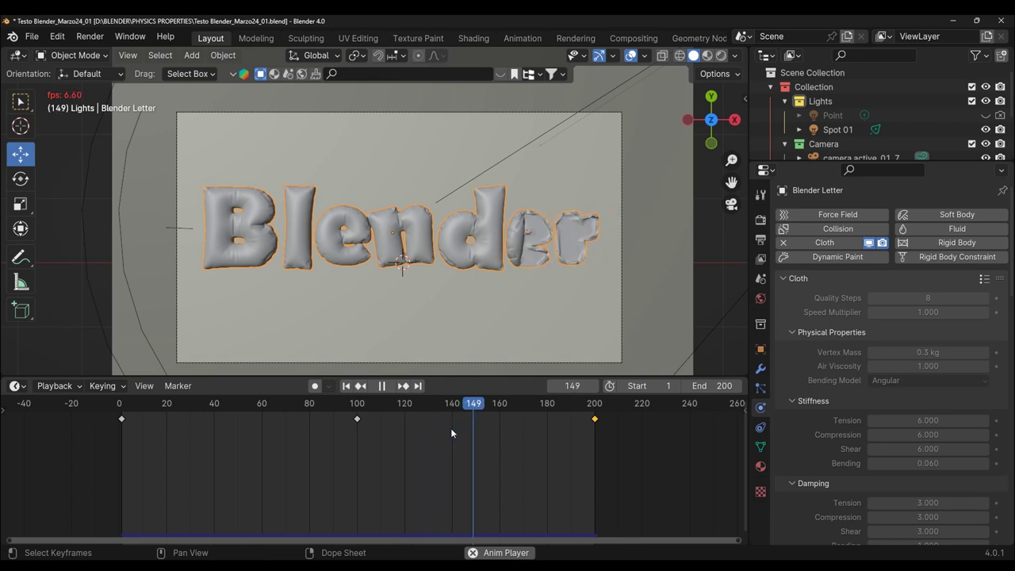
left_click(379, 387)
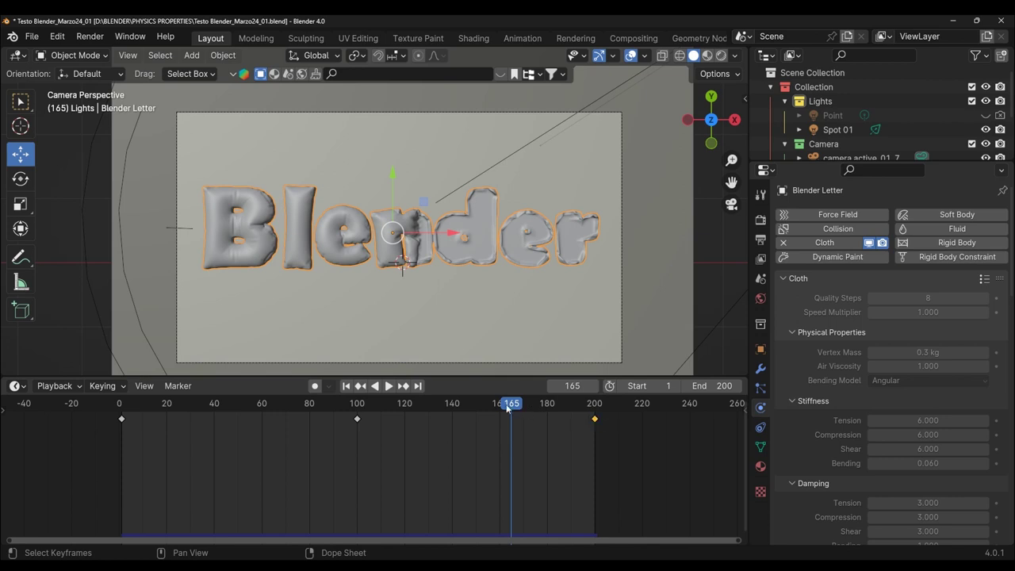
left_click(121, 419)
key("space")
left_click_drag(560, 406, 595, 407)
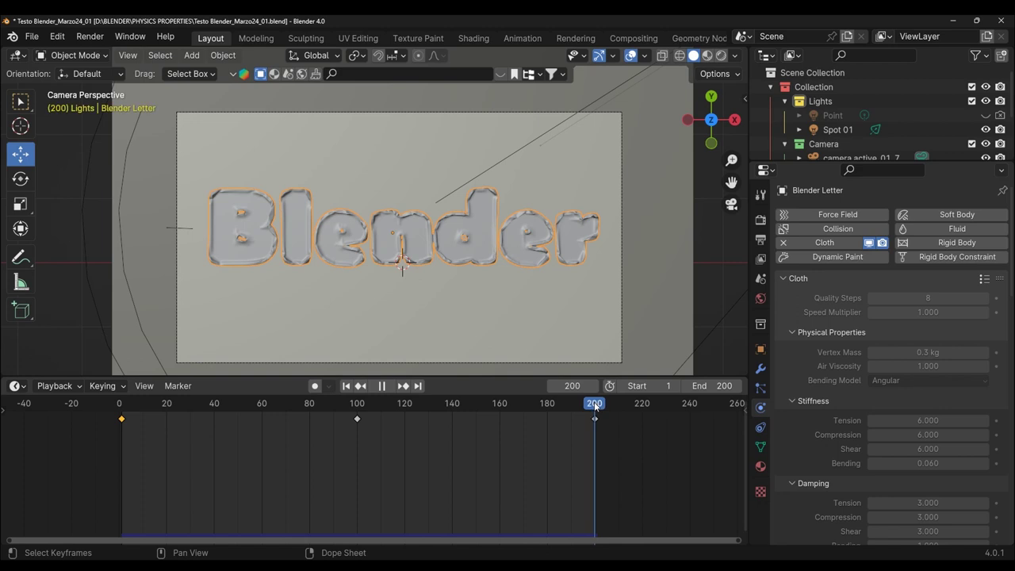
mouse_move(595, 407)
left_mouse_down()
mouse_move(140, 428)
mouse_move(504, 419)
left_mouse_up()
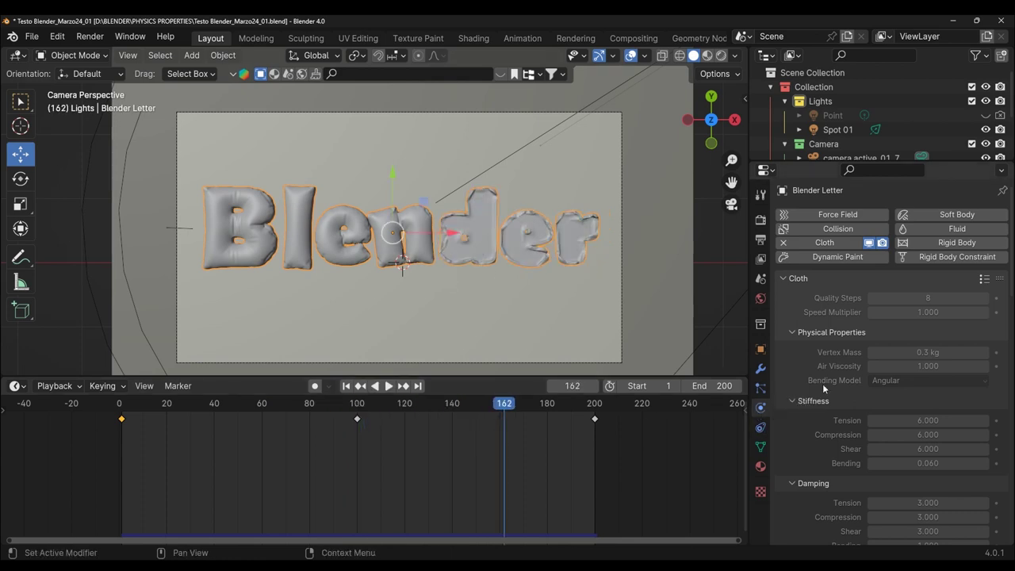
scroll(870, 469, "down", 5)
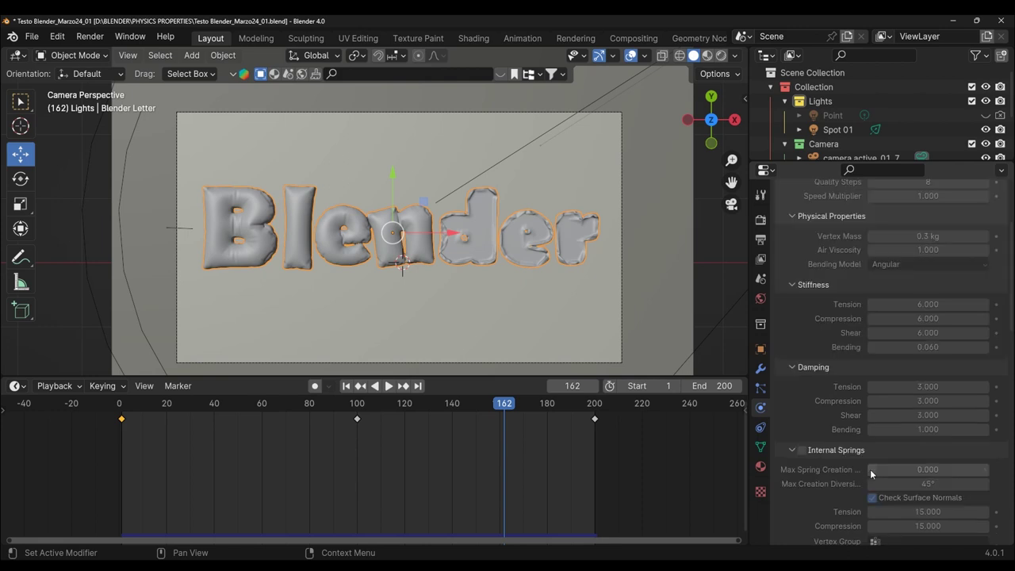
scroll(870, 468, "down", 4)
scroll(870, 468, "down", 4)
scroll(871, 470, "down", 4)
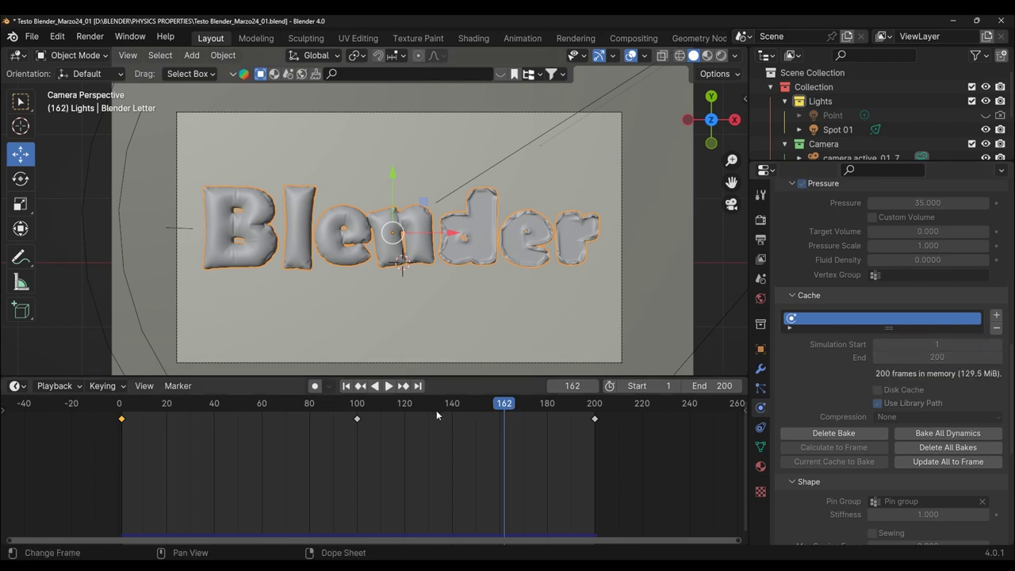
left_click(413, 412)
key("space")
key("space")
- Switch the viewport to Material Preview shading and orbit above the ground plane
left_click_drag(523, 378, 564, 464)
left_click(707, 54)
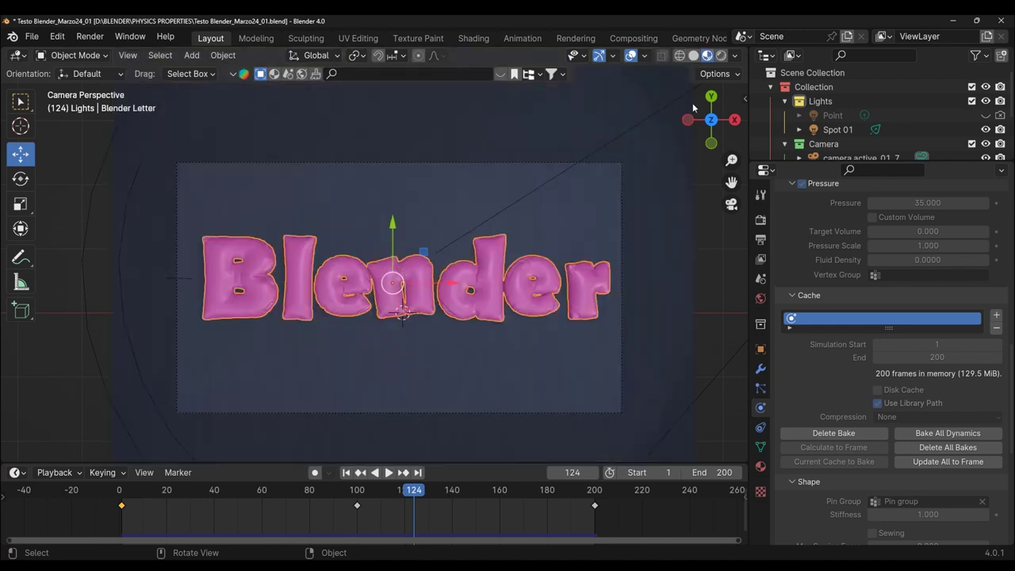
mouse_move(589, 305)
middle_mouse_down()
mouse_move(563, 330)
mouse_move(571, 276)
middle_mouse_up()
scroll(551, 312, "up", 1)
scroll(550, 311, "up", 3)
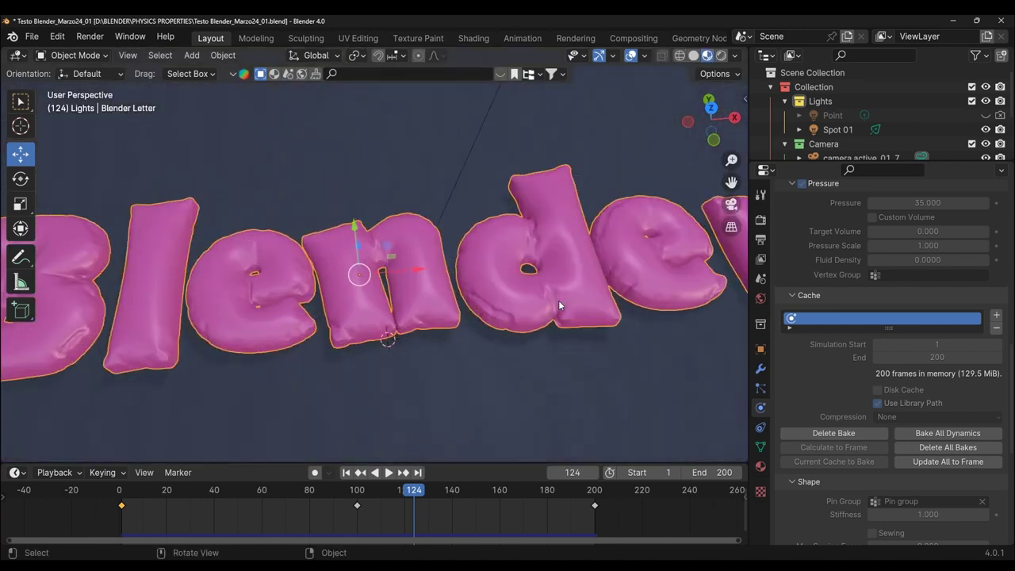
scroll(694, 183, "down", 3)
middle_click_drag(694, 184, 457, 363)
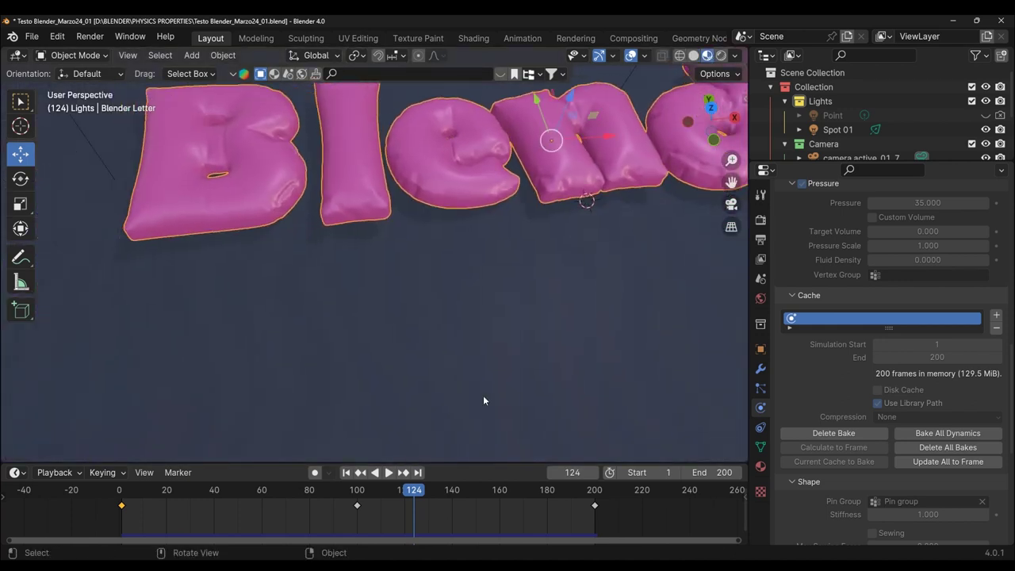
left_click(457, 367)
- Show the pink Blender Letter 02 material in a Shader Editor, then view Render Properties
left_click(14, 473)
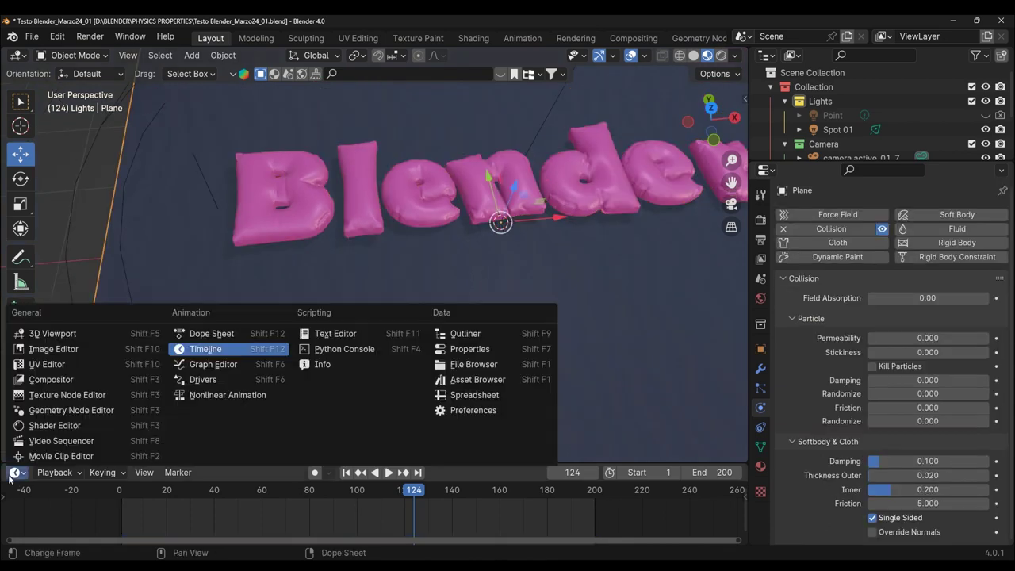
left_click(55, 425)
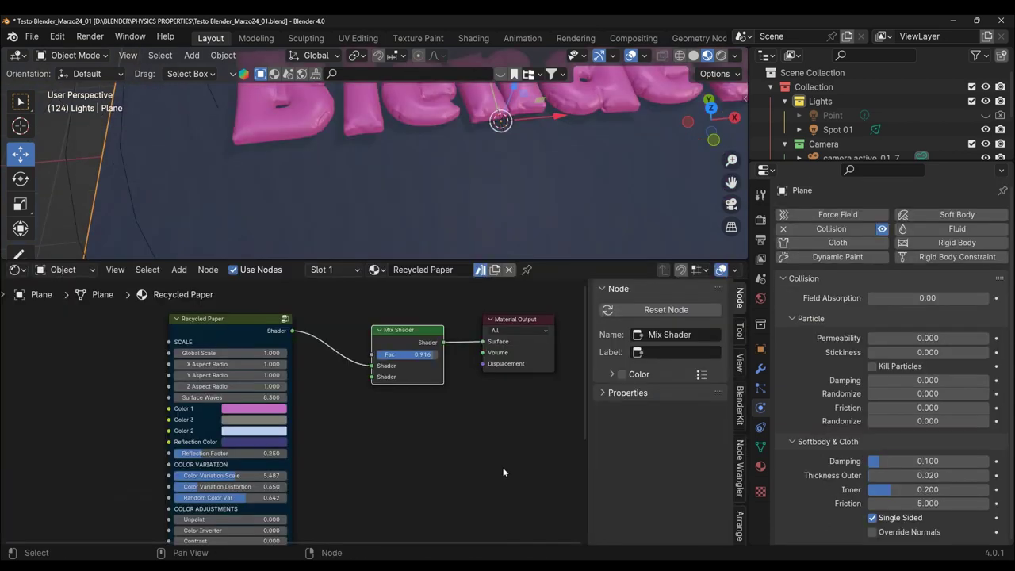
scroll(503, 467, "up", 1)
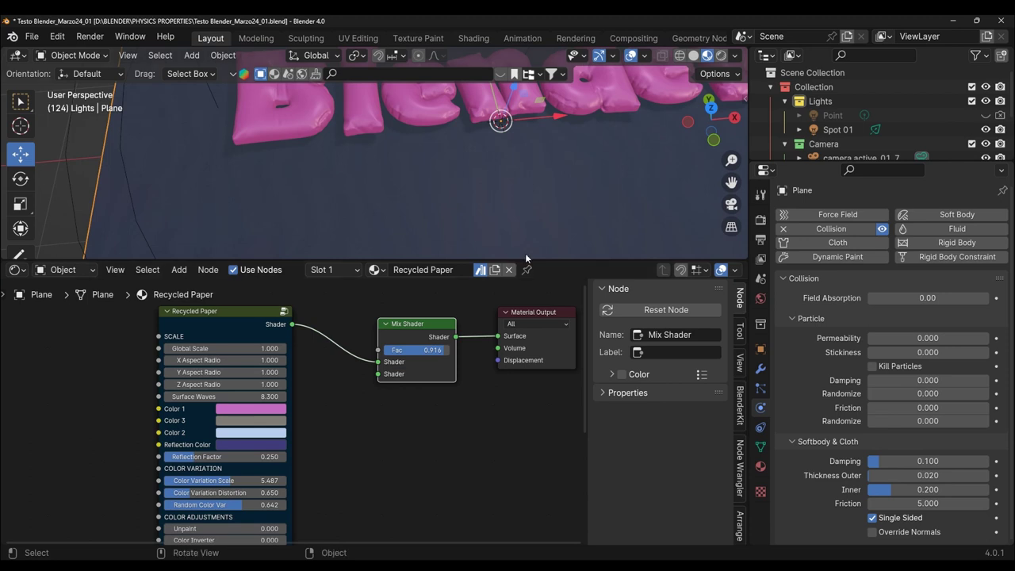
left_click_drag(555, 258, 555, 326)
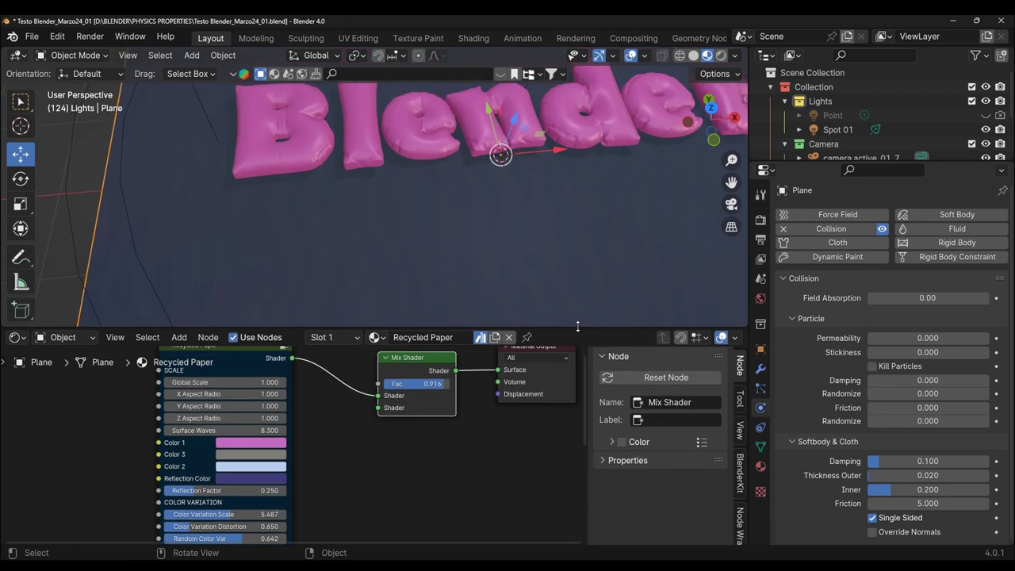
left_click(500, 135)
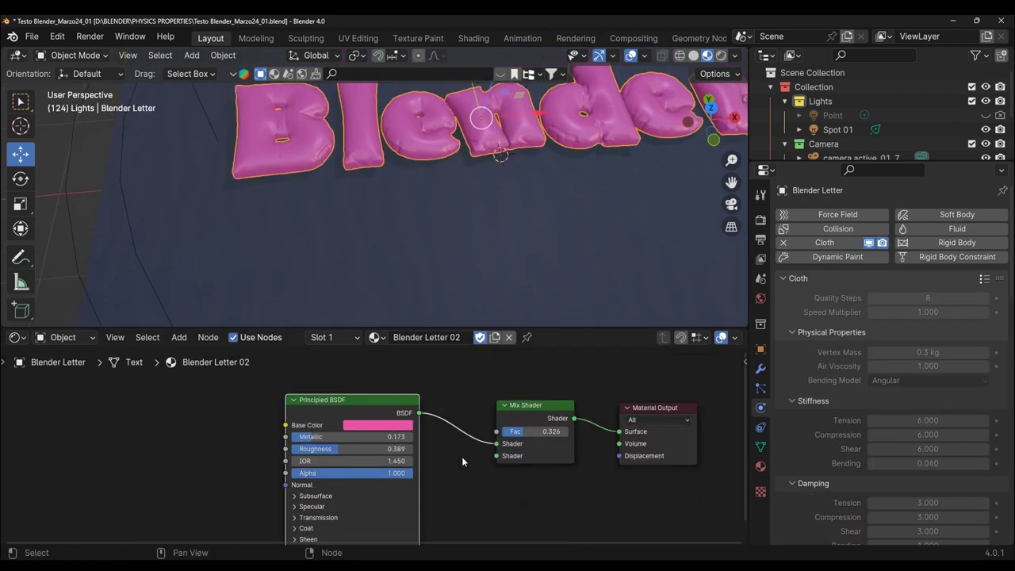
middle_click_drag(483, 479, 507, 461, "ctrl")
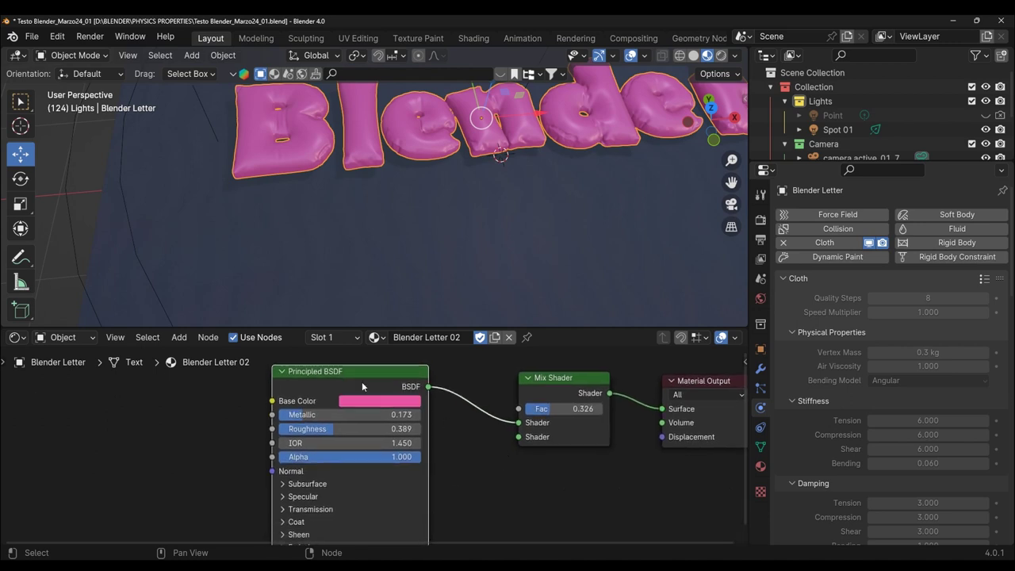
mouse_move(487, 454)
middle_mouse_down()
mouse_move(509, 412)
mouse_move(429, 471)
middle_mouse_up()
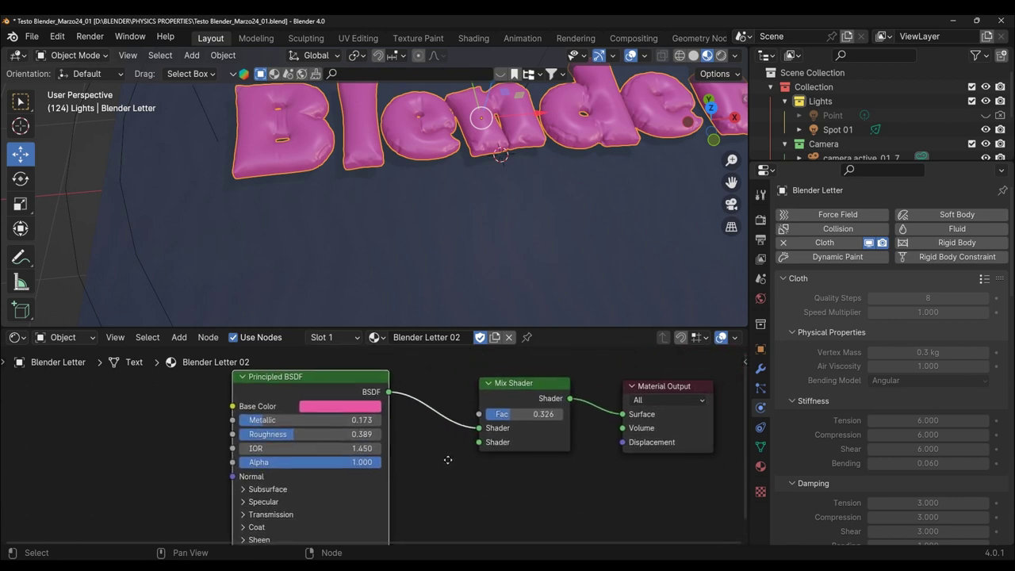
left_click_drag(578, 325, 570, 401)
left_click_drag(732, 181, 660, 245)
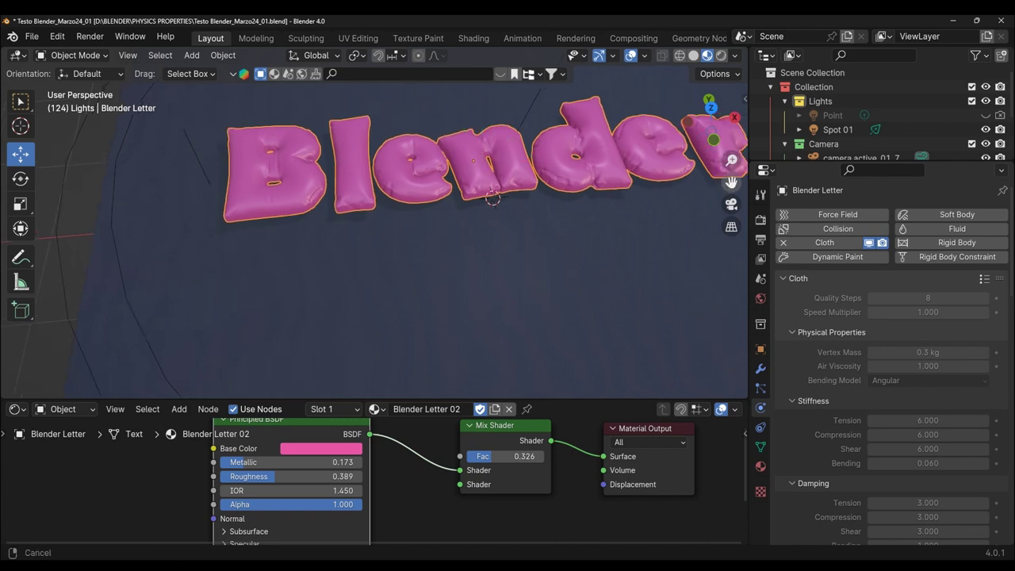
left_click(762, 221)
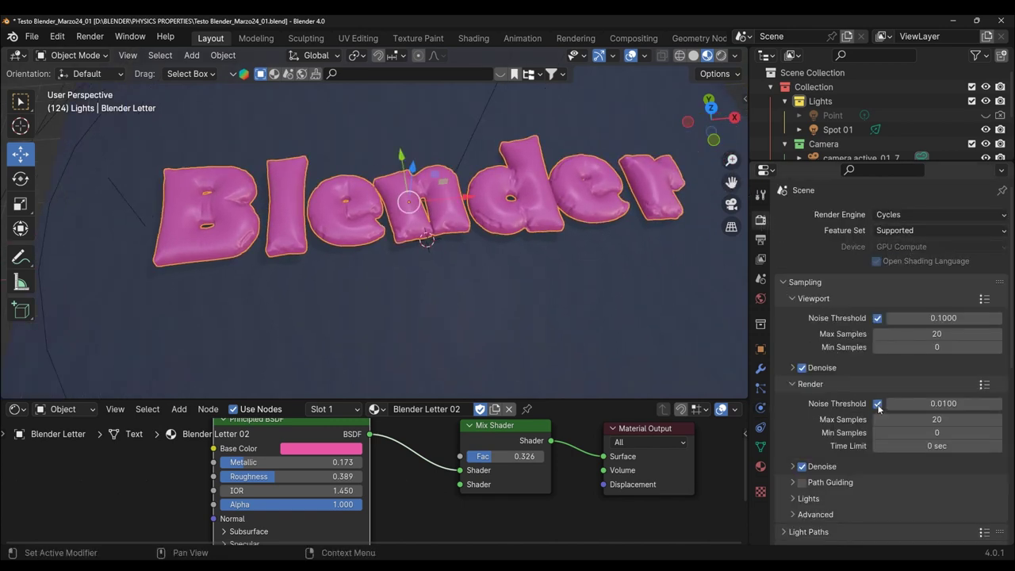
scroll(878, 408, "down", 2)
scroll(879, 408, "up", 1)
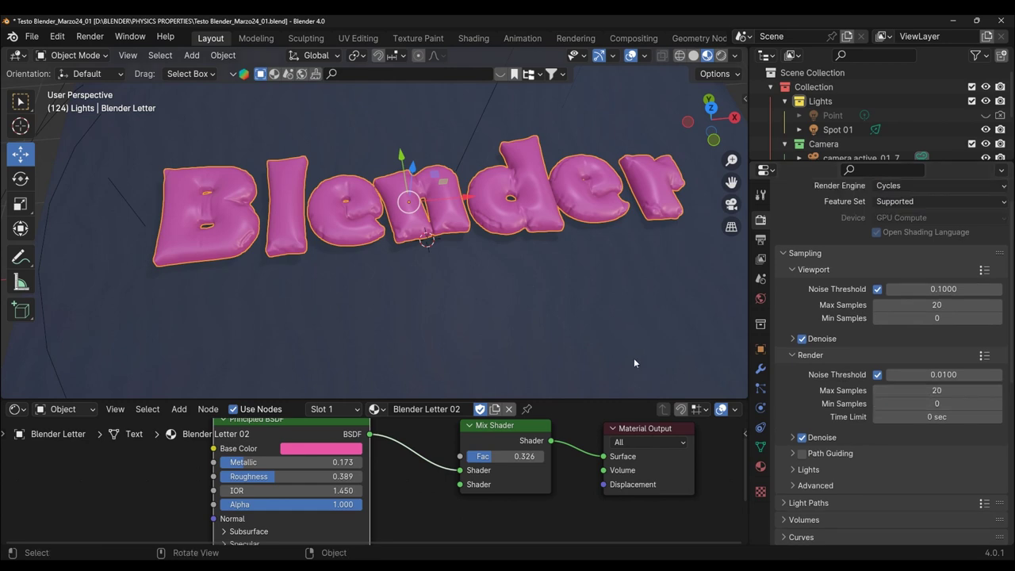
key("KP_7")
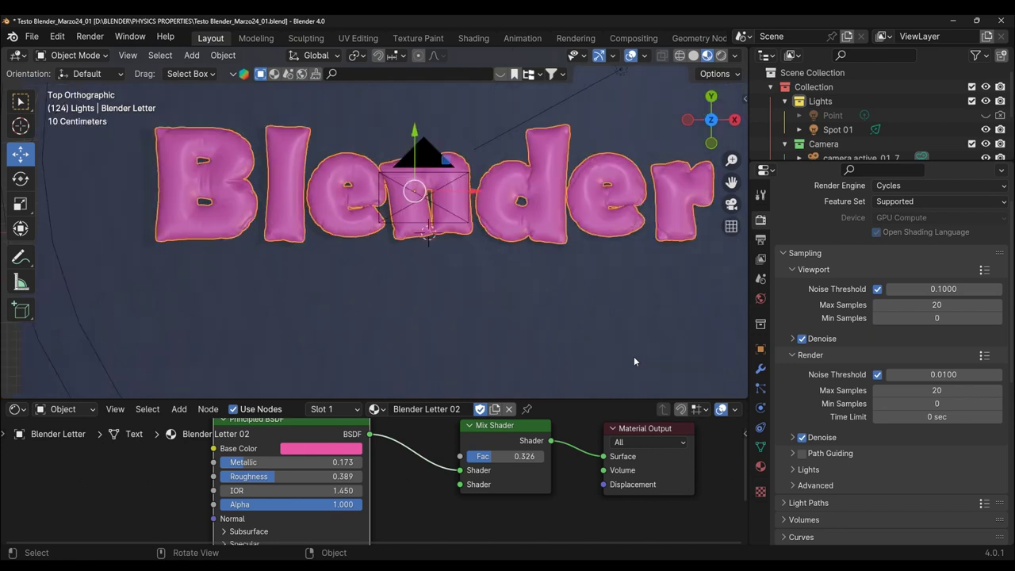
scroll(633, 356, "down", 5)
key("KP_0")
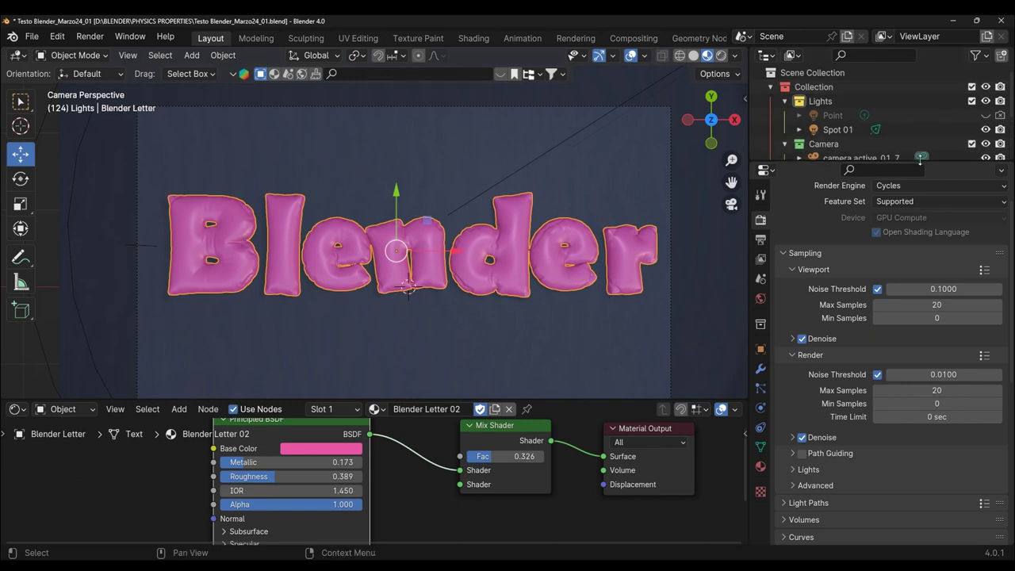
left_click_drag(918, 161, 919, 200)
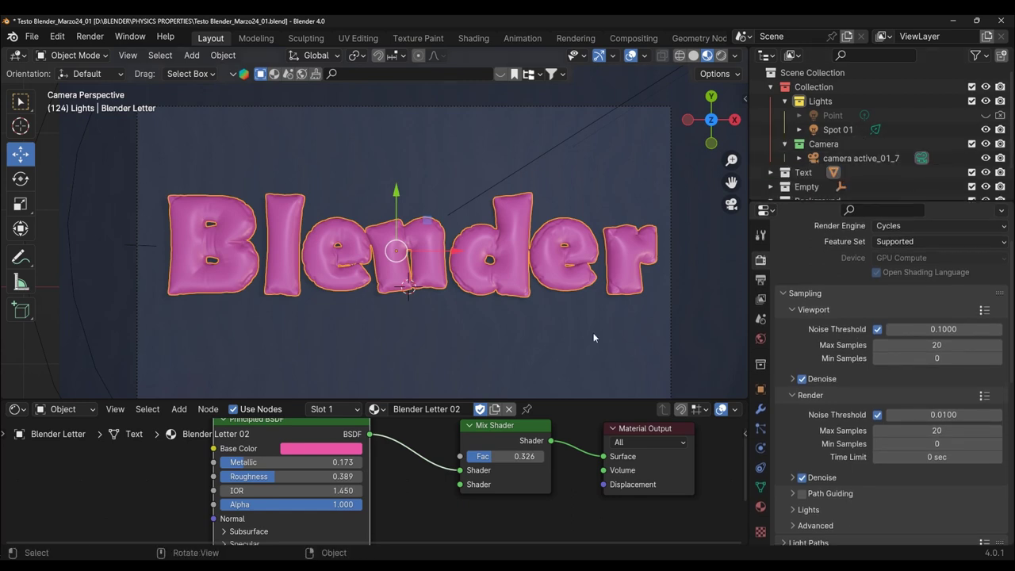
scroll(592, 340, "down", 3)
mouse_move(592, 341)
middle_mouse_down()
mouse_move(578, 216)
mouse_move(573, 244)
middle_mouse_up()
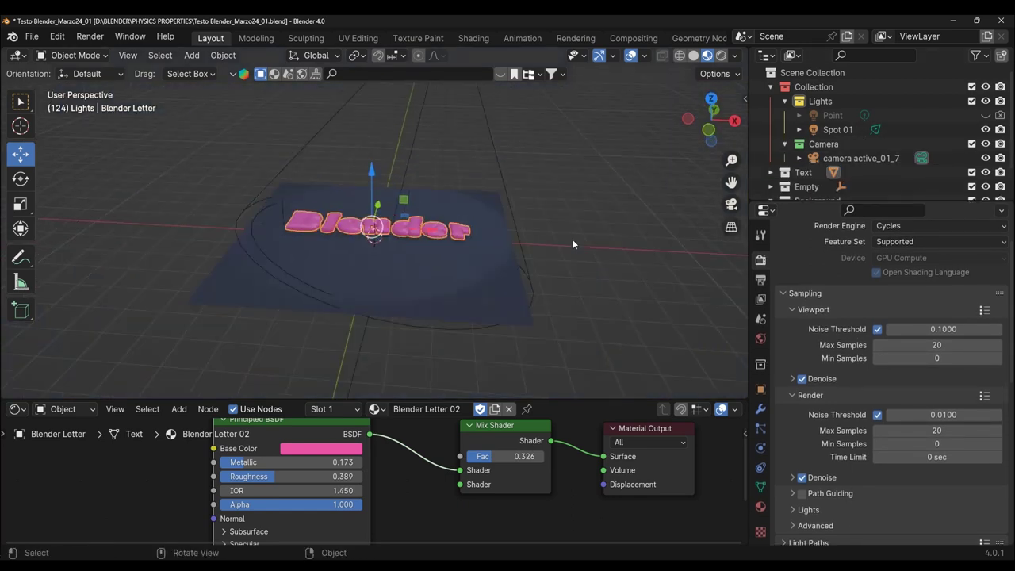
key("KP_1")
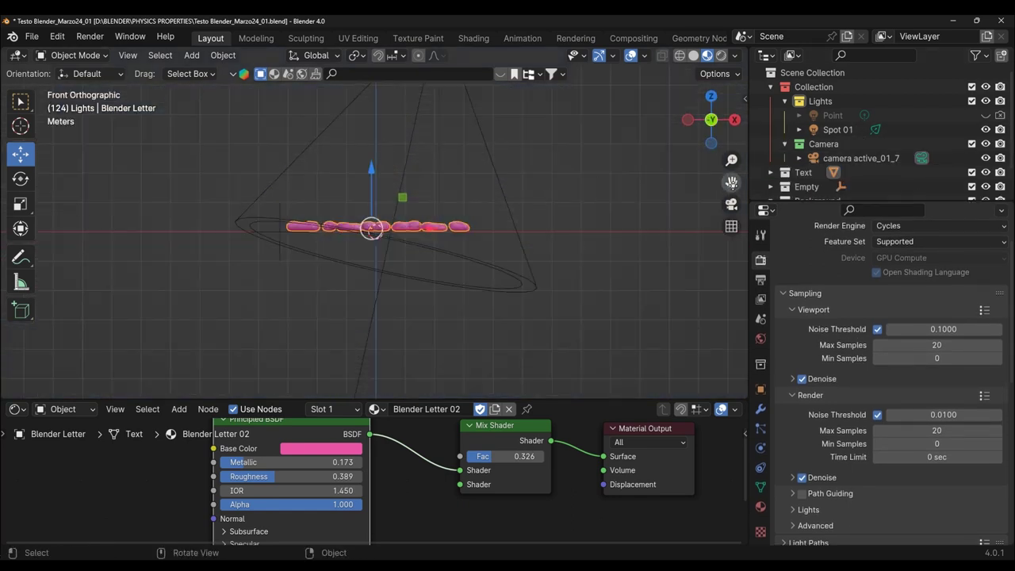
mouse_move(731, 182)
left_mouse_down()
mouse_move(731, 210)
mouse_move(633, 166)
left_mouse_up()
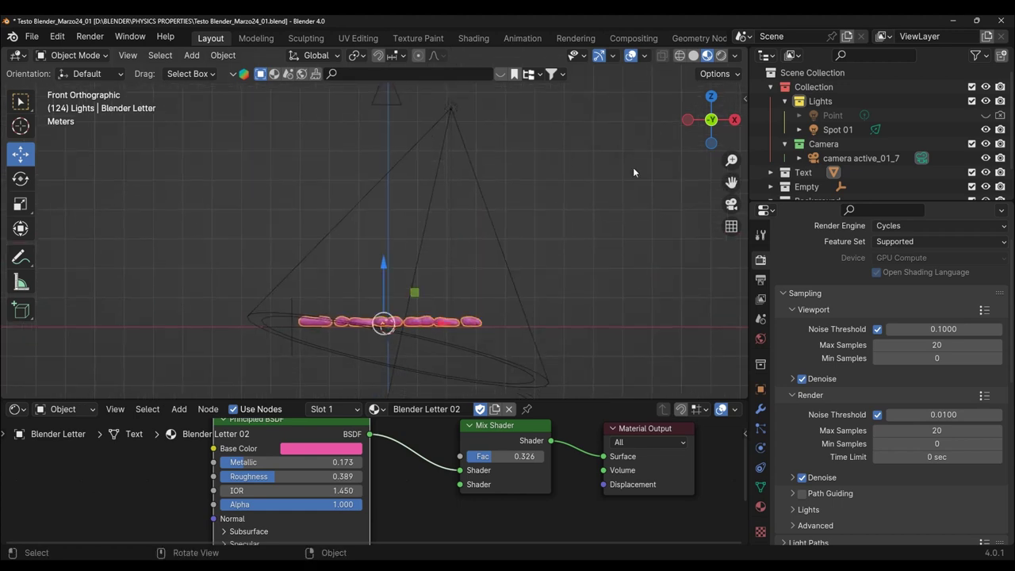
- Select Spot 01 and show the World nodes: Nishita Sky Texture into 0.200 Background
left_click(450, 110)
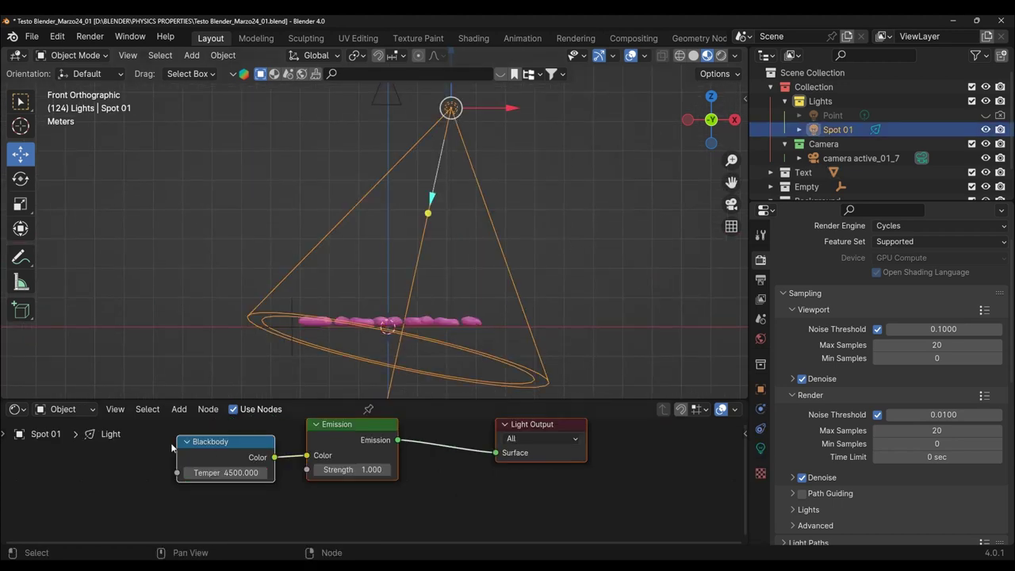
left_click(62, 409)
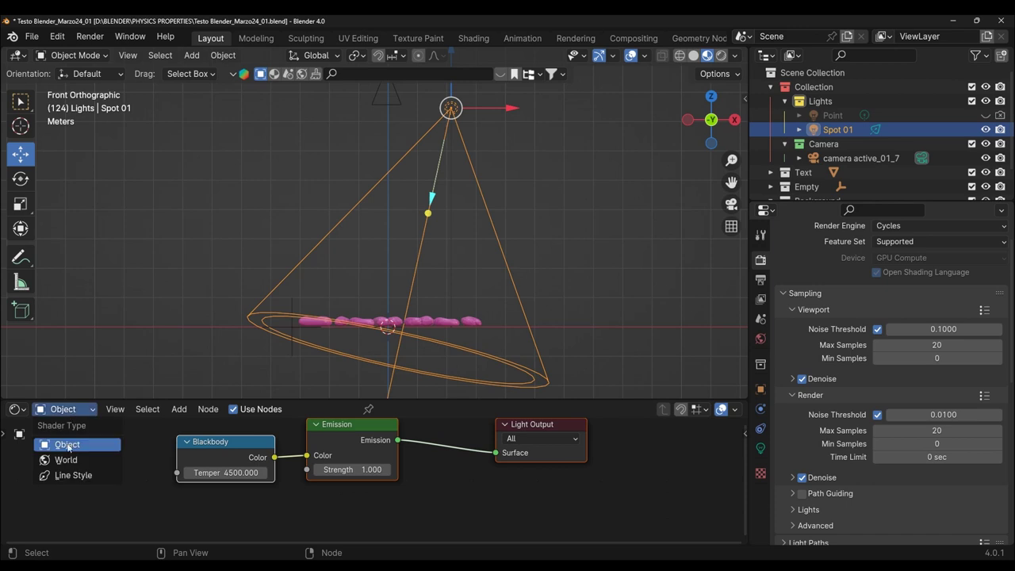
left_click(68, 459)
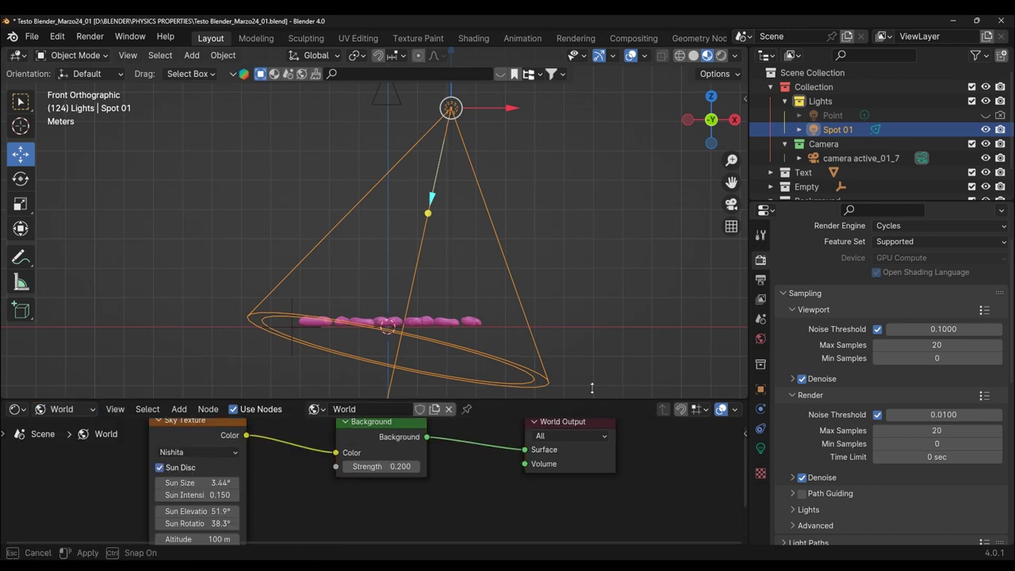
left_click_drag(584, 401, 475, 237)
middle_click_drag(385, 403, 442, 392)
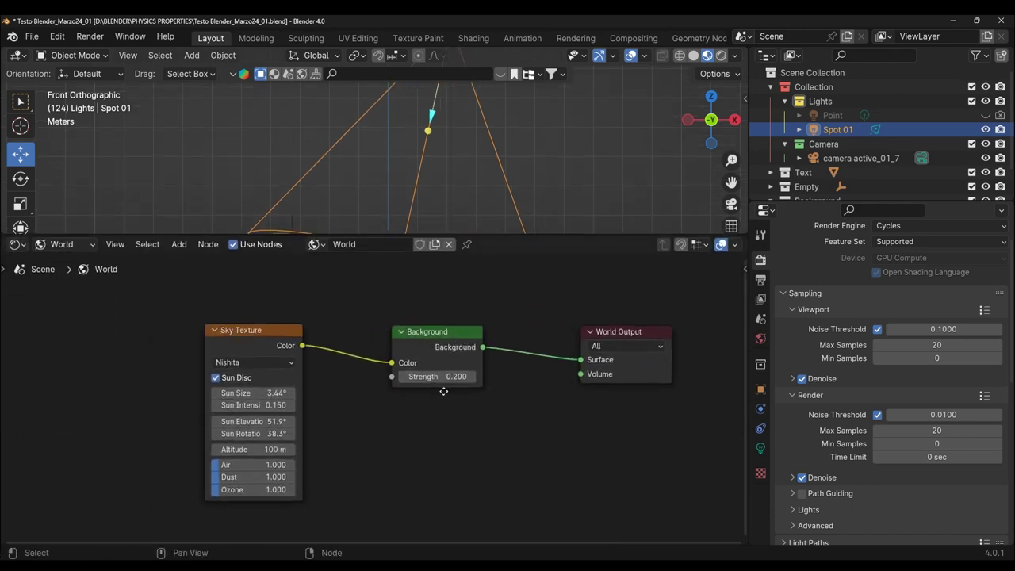
scroll(376, 422, "up", 1)
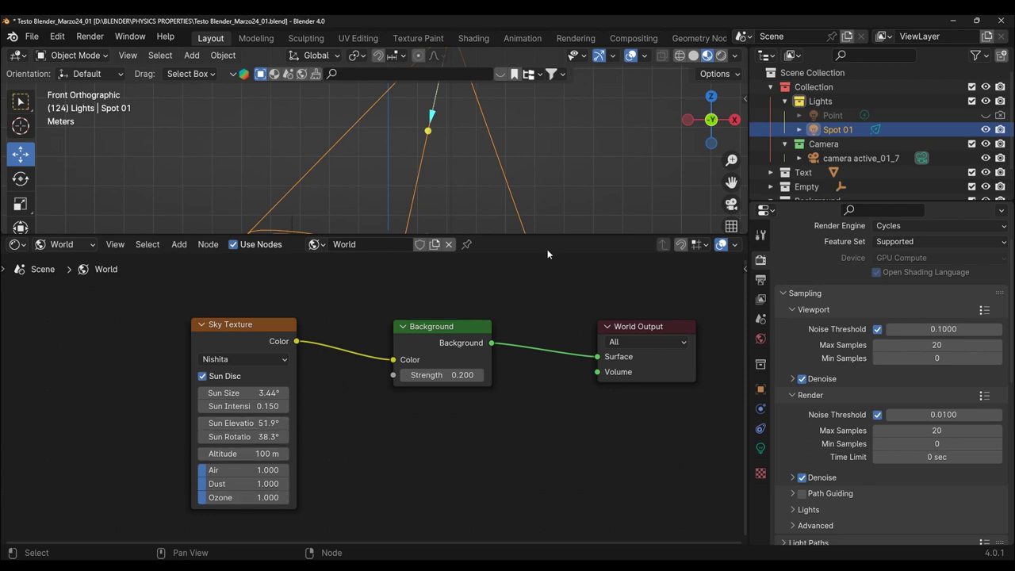
- Restore the viewport size, centre the spotlight cone, and switch to Rendered shading
left_click_drag(567, 235, 591, 369)
scroll(593, 316, "down", 2)
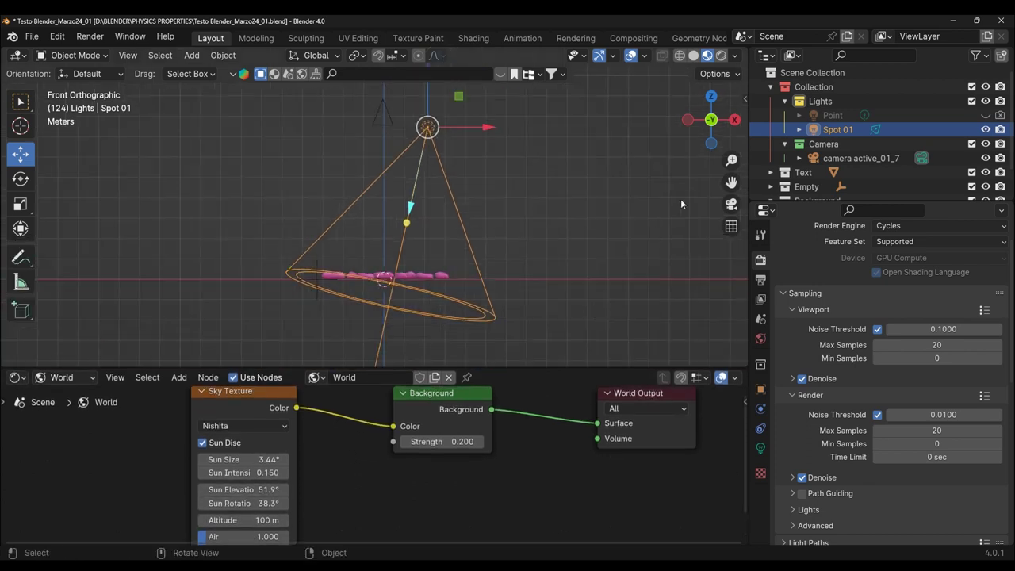
left_click_drag(730, 182, 742, 142)
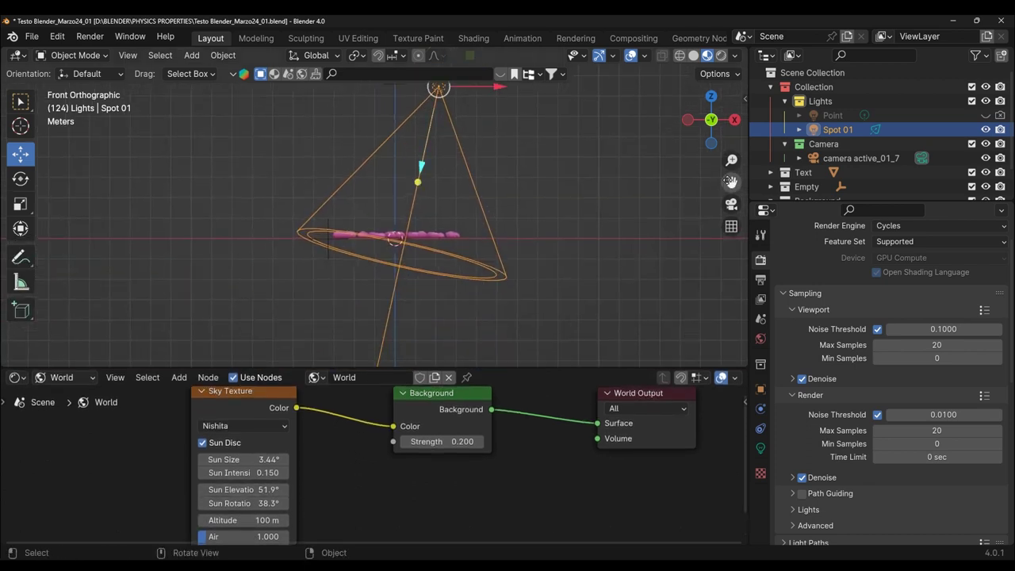
left_click(720, 55)
- View the rendered text from top view and zoom in on it
key("KP_7")
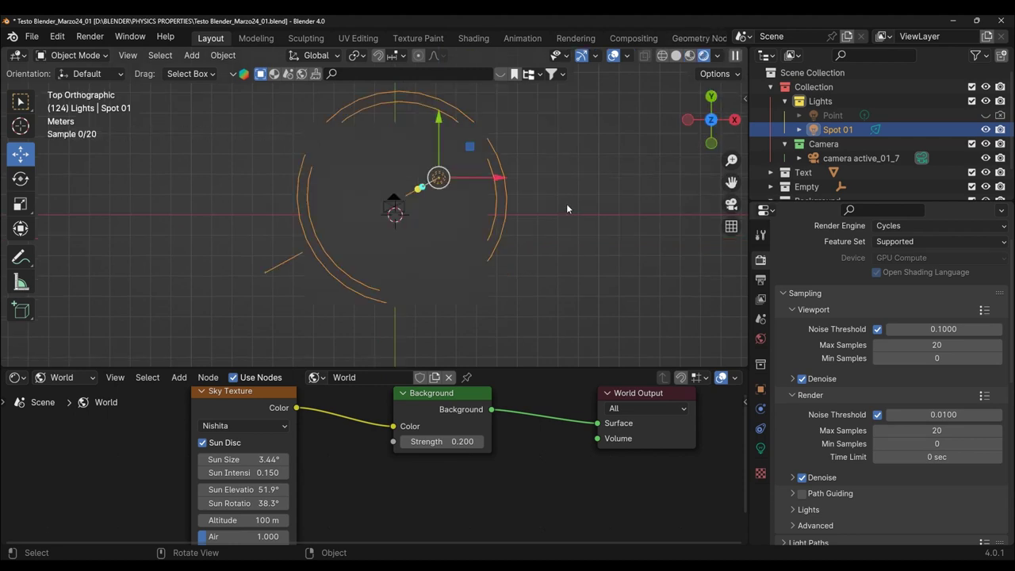
scroll(515, 250, "up", 2)
scroll(521, 261, "up", 1)
scroll(521, 261, "up", 3)
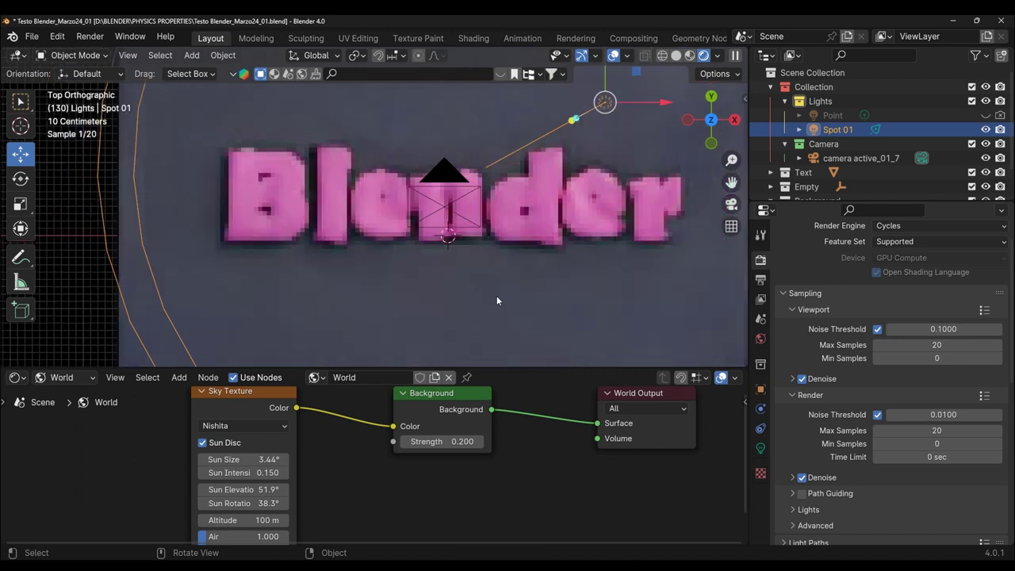
scroll(496, 296, "up", 2)
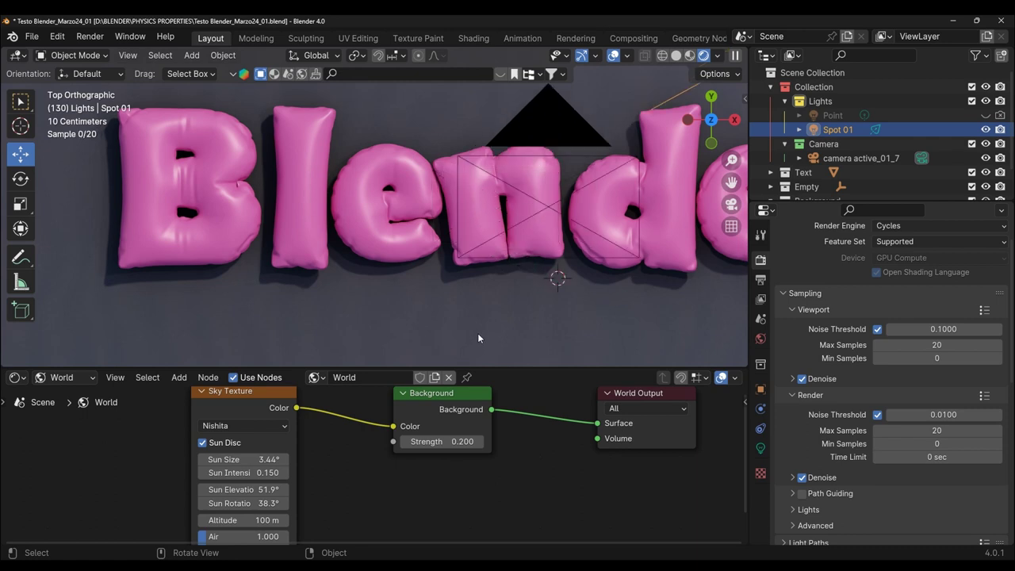
scroll(478, 333, "up", 2)
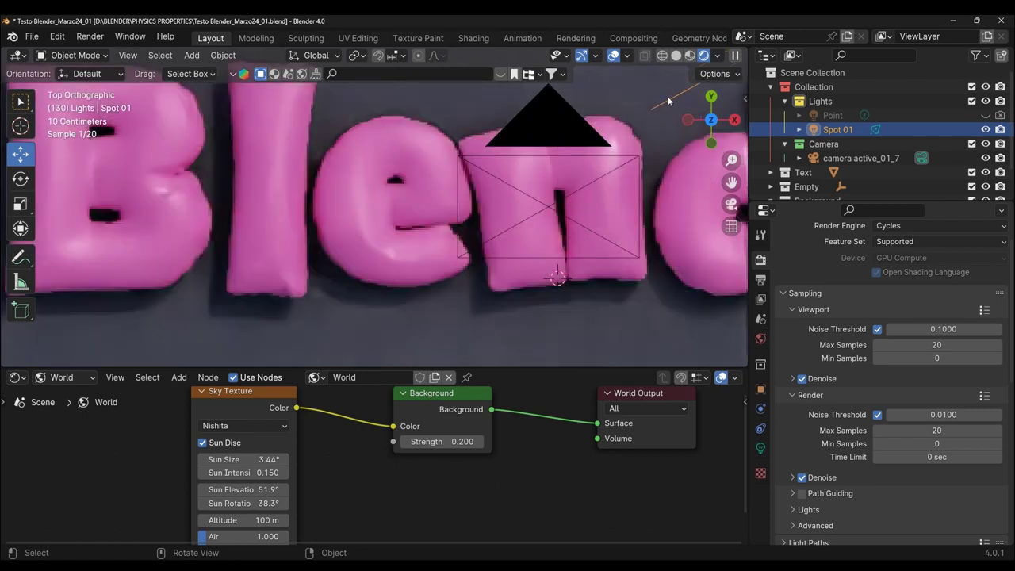
- Return to Solid shading and orbit to a perspective view of the text on the plane
key("z")
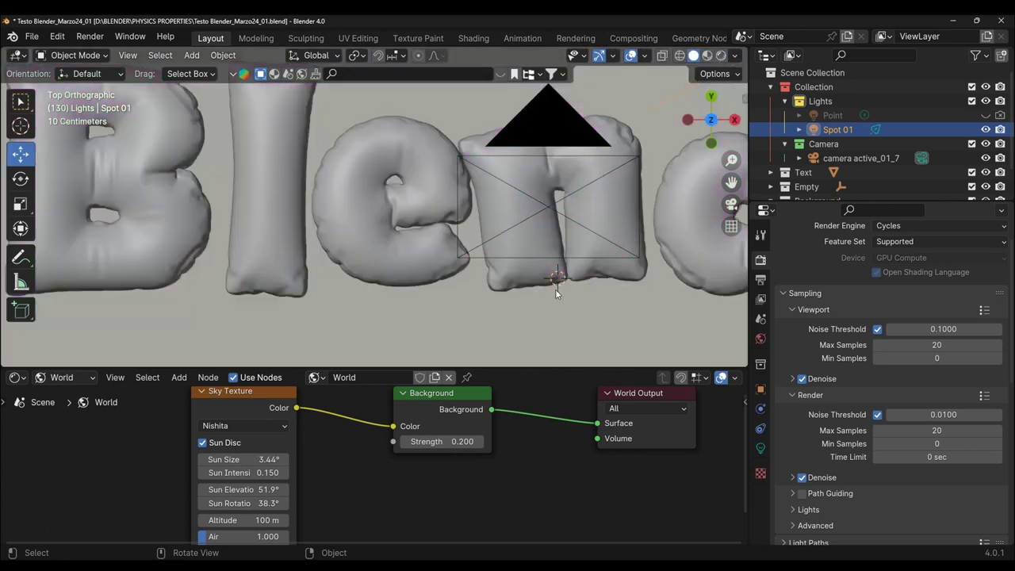
scroll(555, 290, "down", 3)
scroll(548, 298, "down", 3)
middle_click_drag(539, 304, 565, 233)
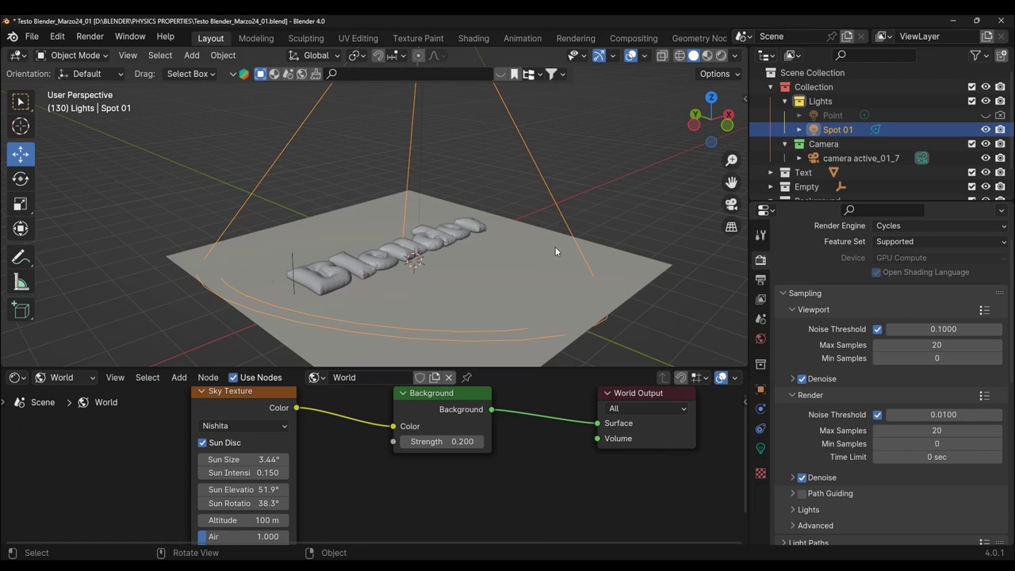
middle_click_drag(555, 253, 532, 269)
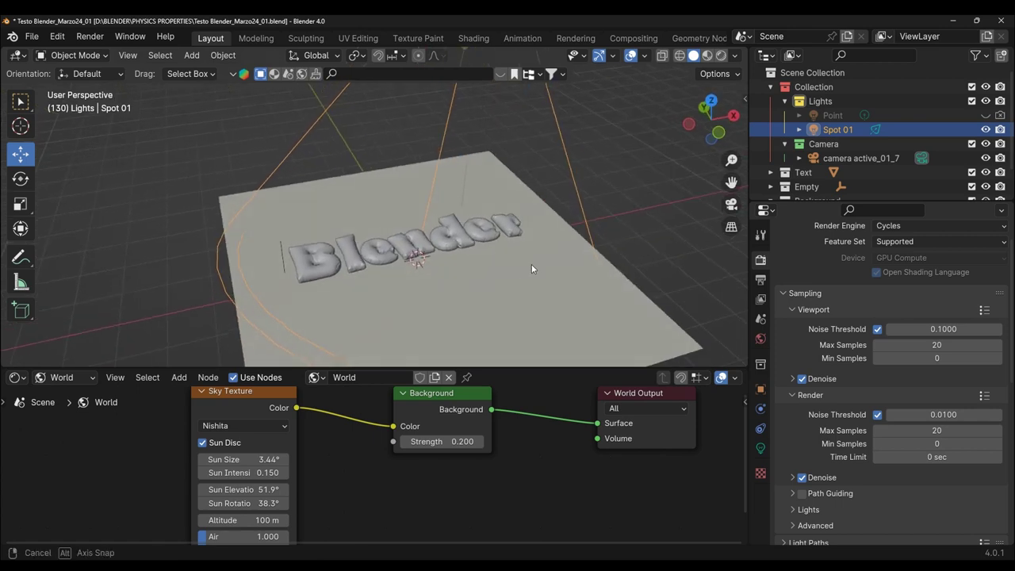
left_click_drag(732, 183, 737, 154)
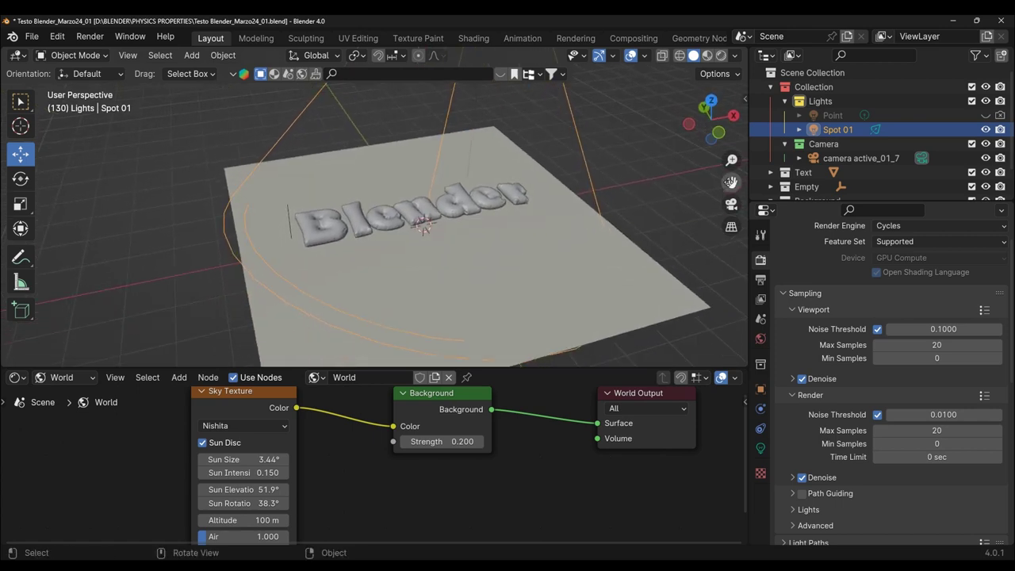